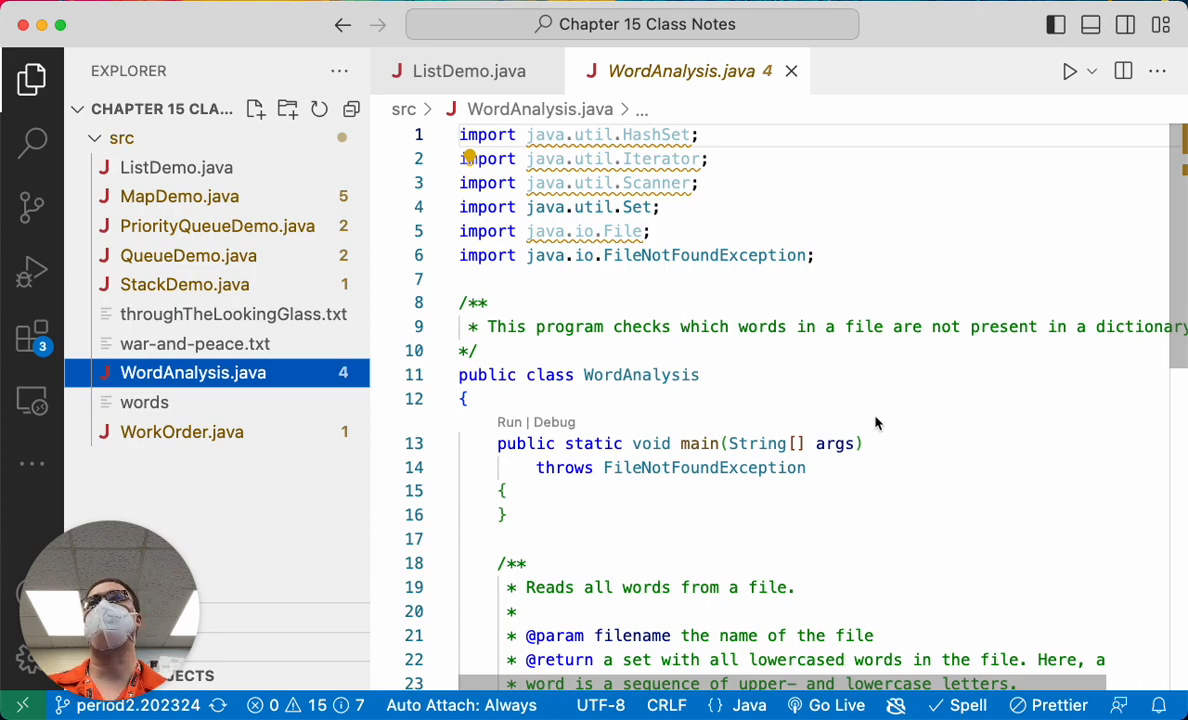
scroll(876, 423, down, 4)
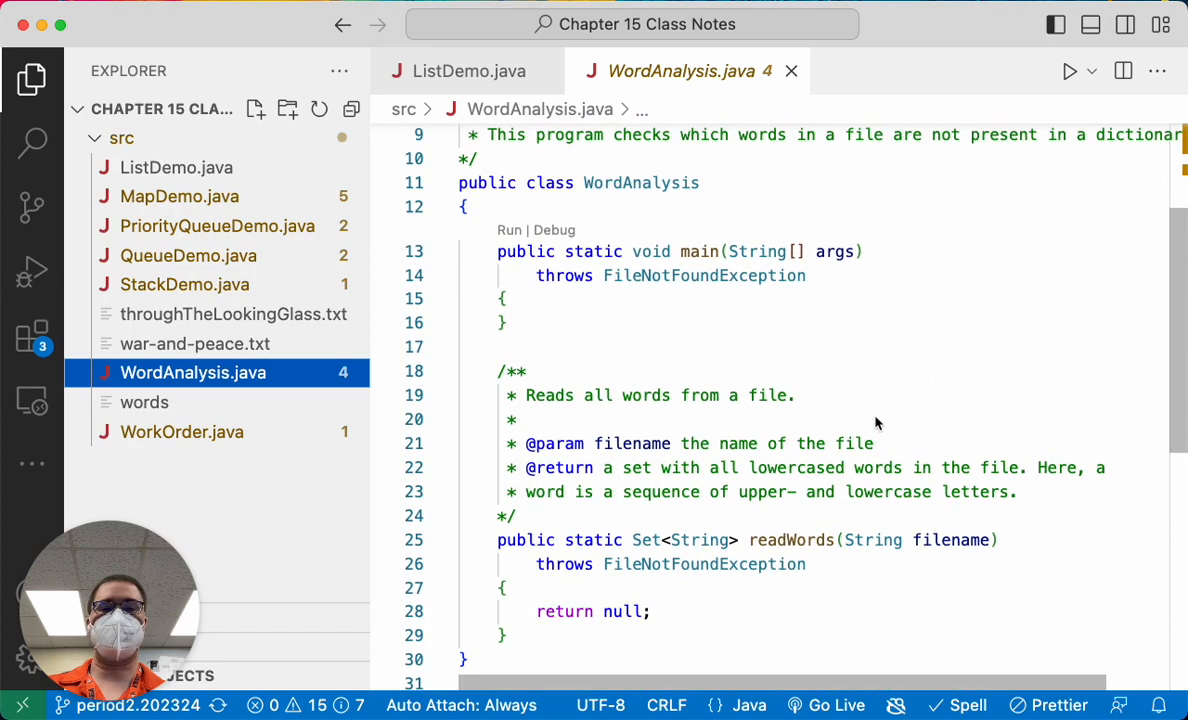
Replace readWords' `return null;` with `Set<String> words = new HashSet<>();` and start a line above it
key(super+Tab)
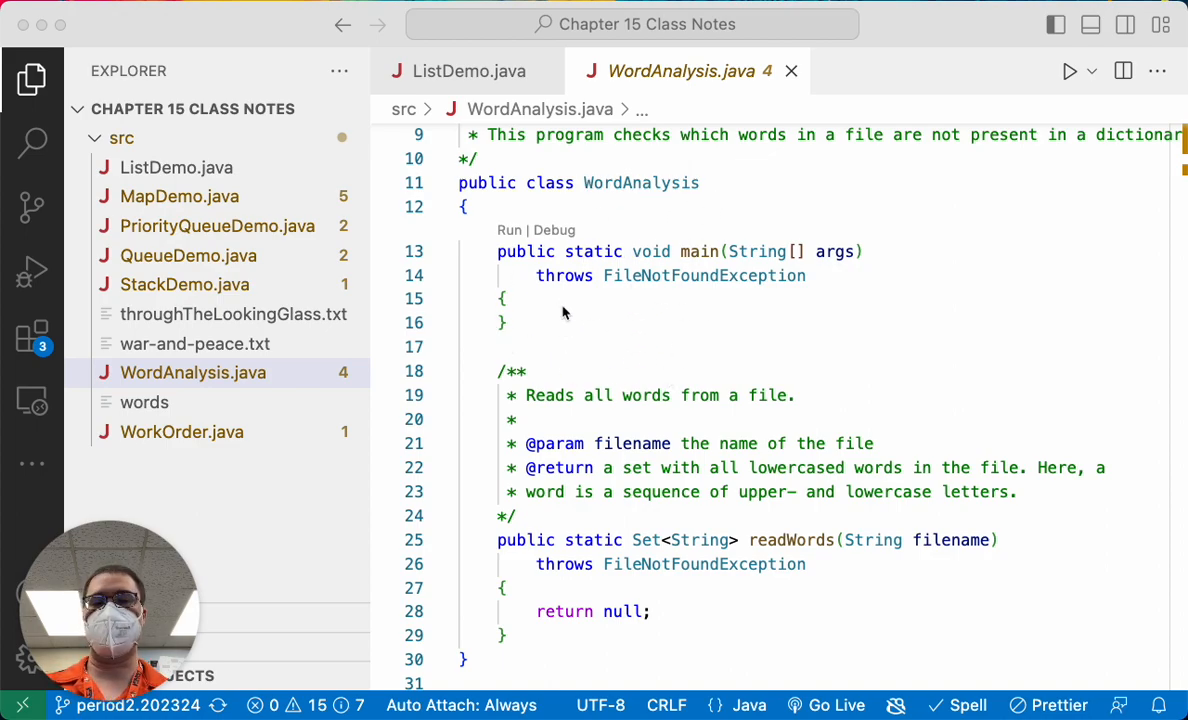
scroll(563, 313, down, 3)
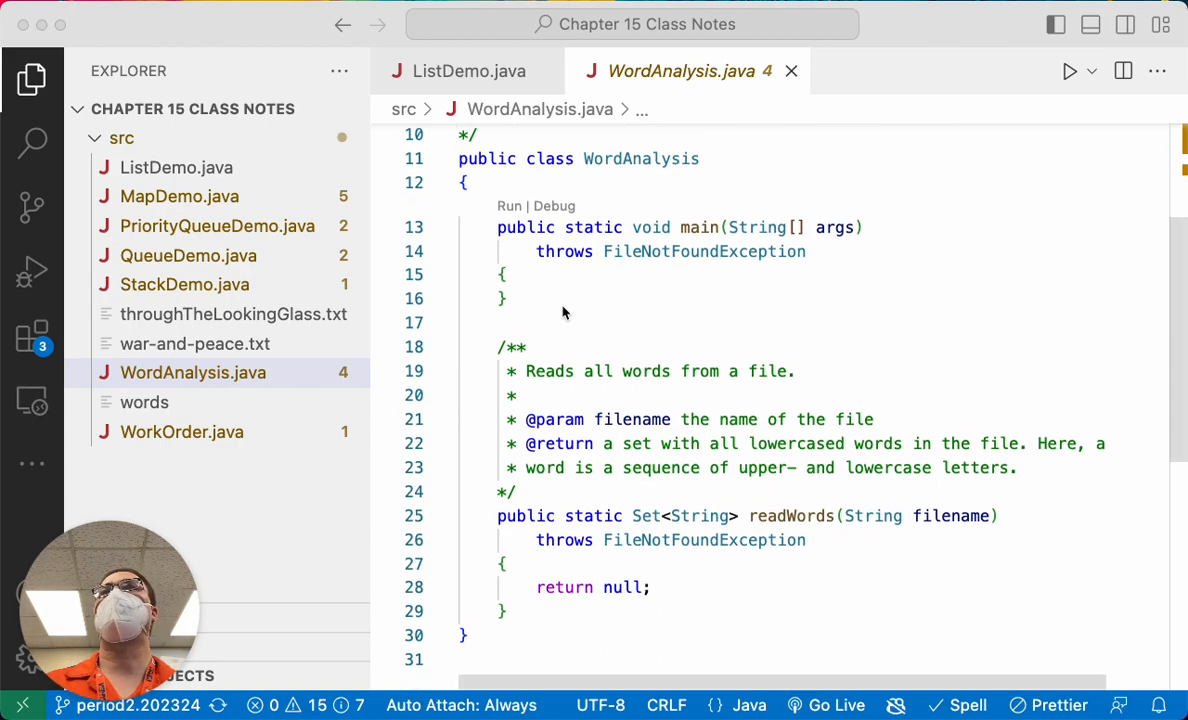
scroll(563, 313, down, 2)
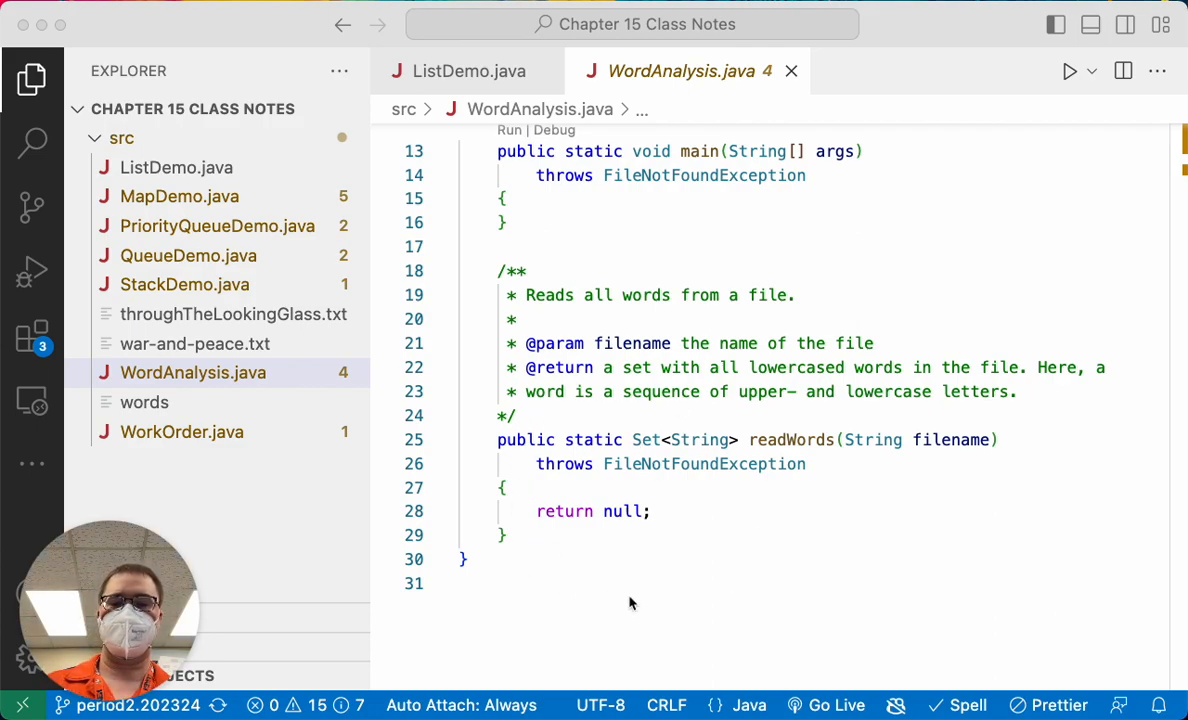
click(540, 512)
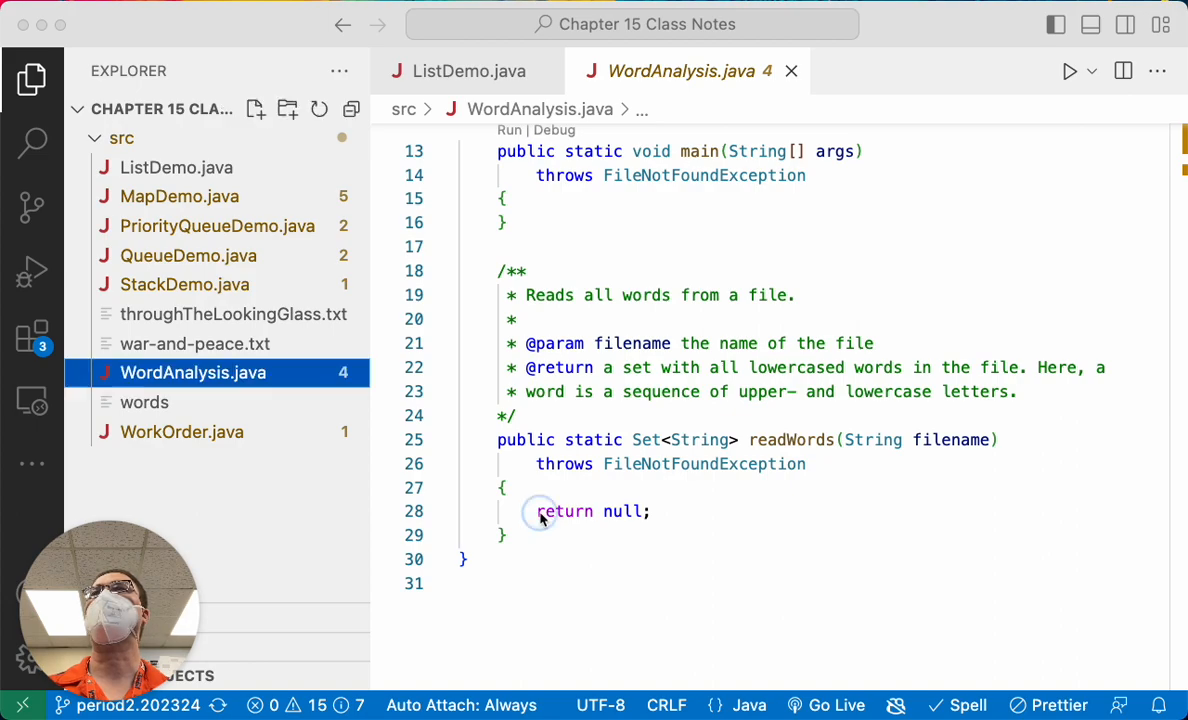
key(shift+super+Right)
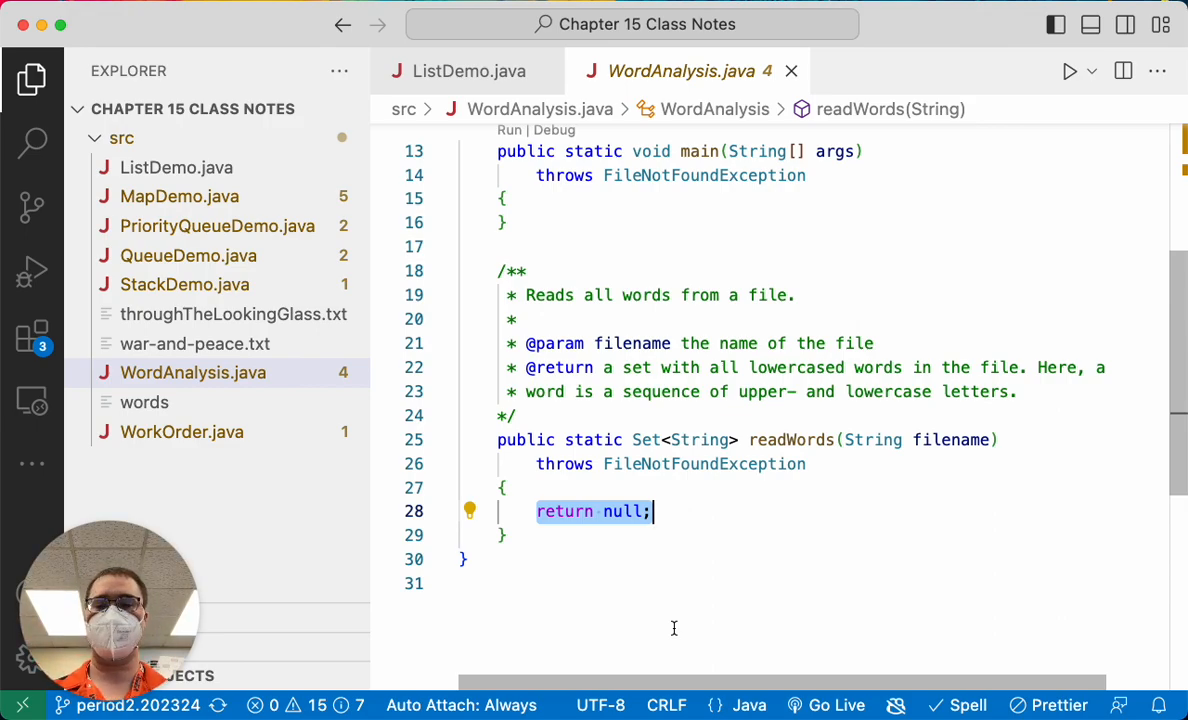
text(/)
key(BackSpace)
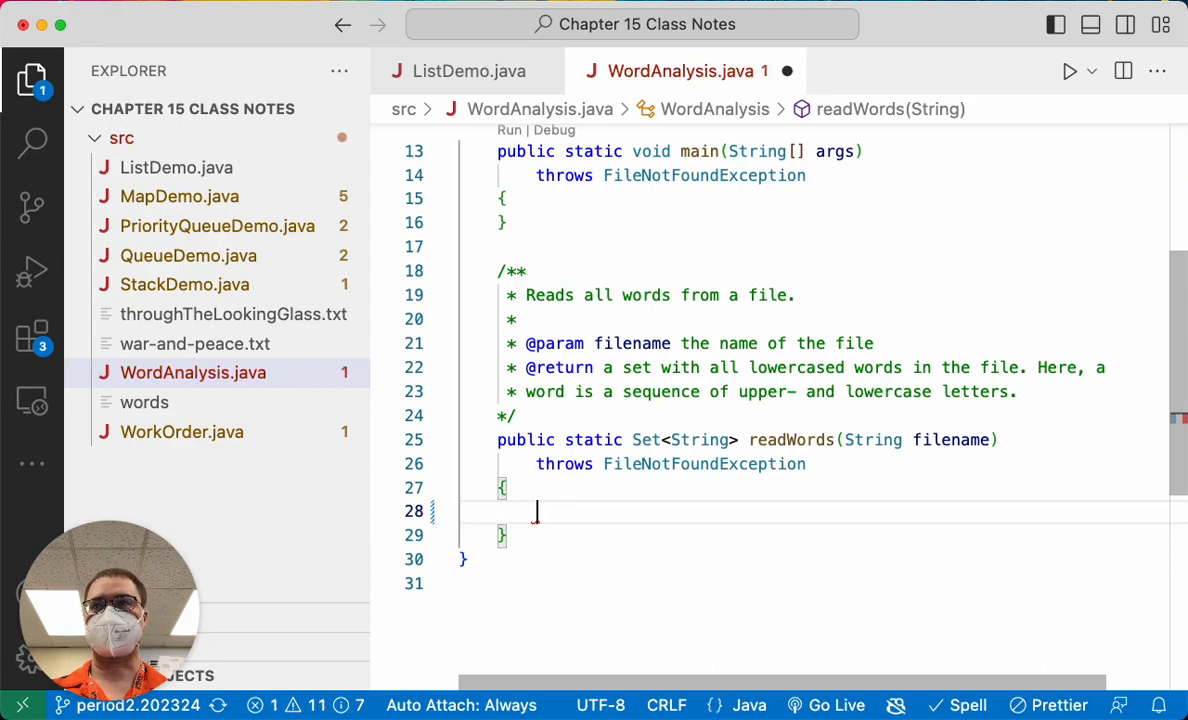
text(Set)
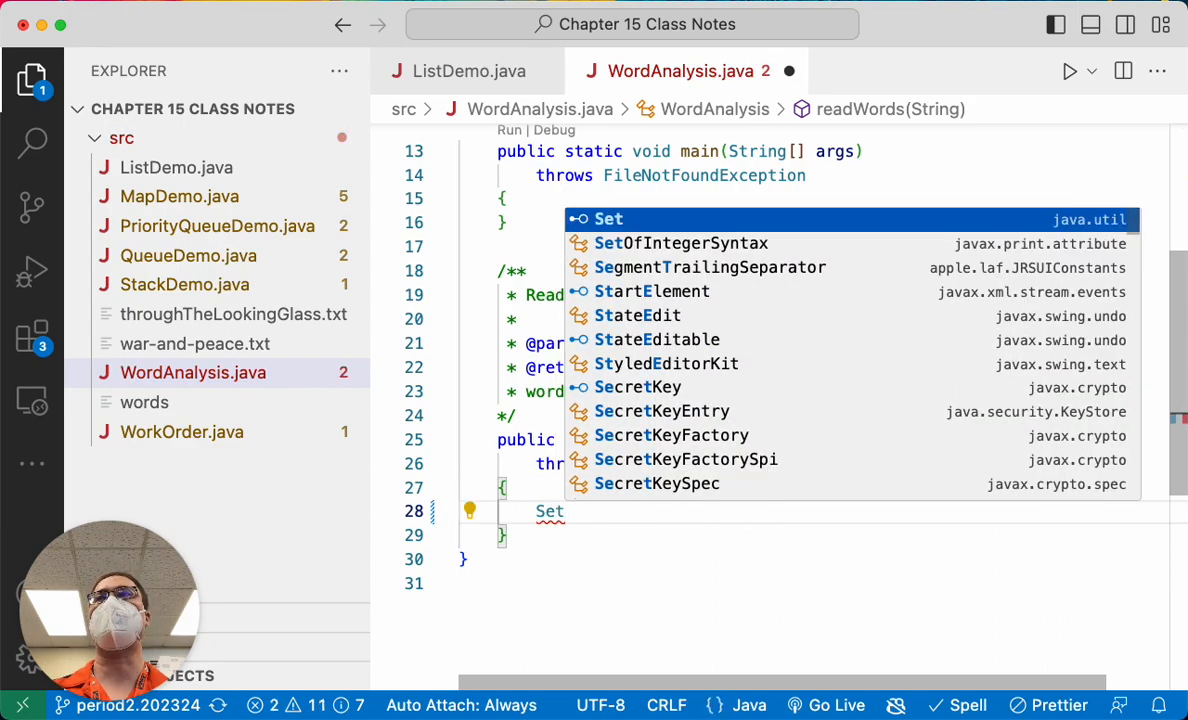
text(<S)
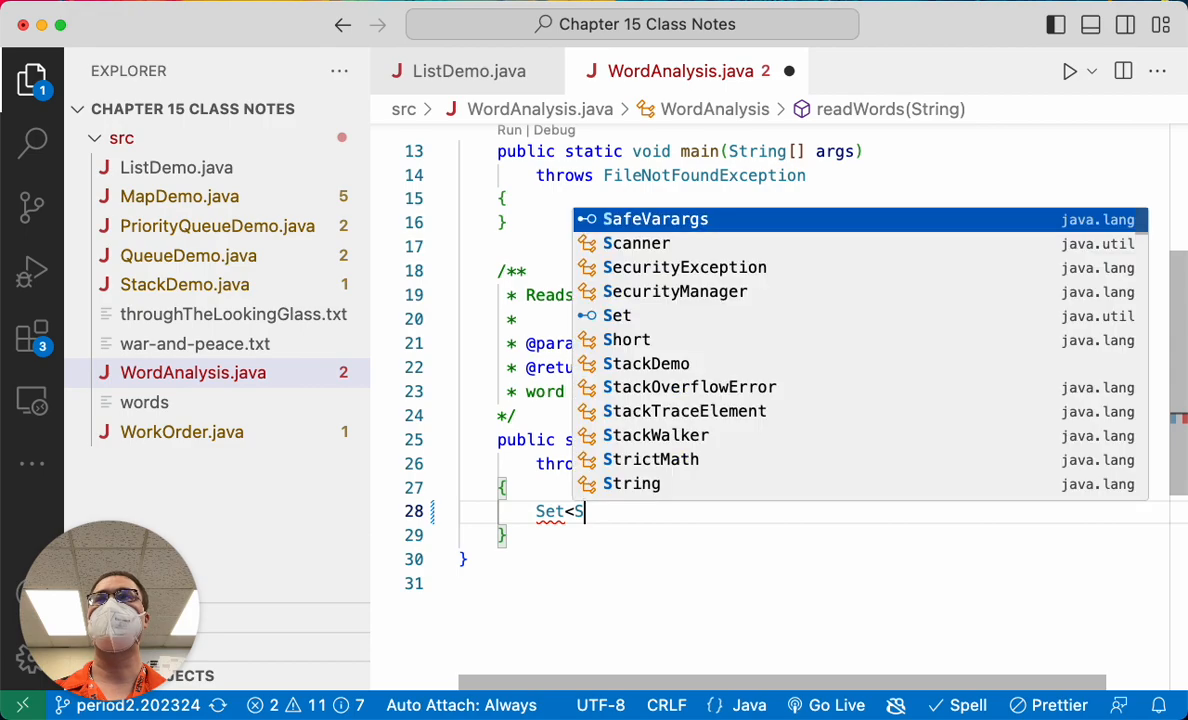
text(tring>)
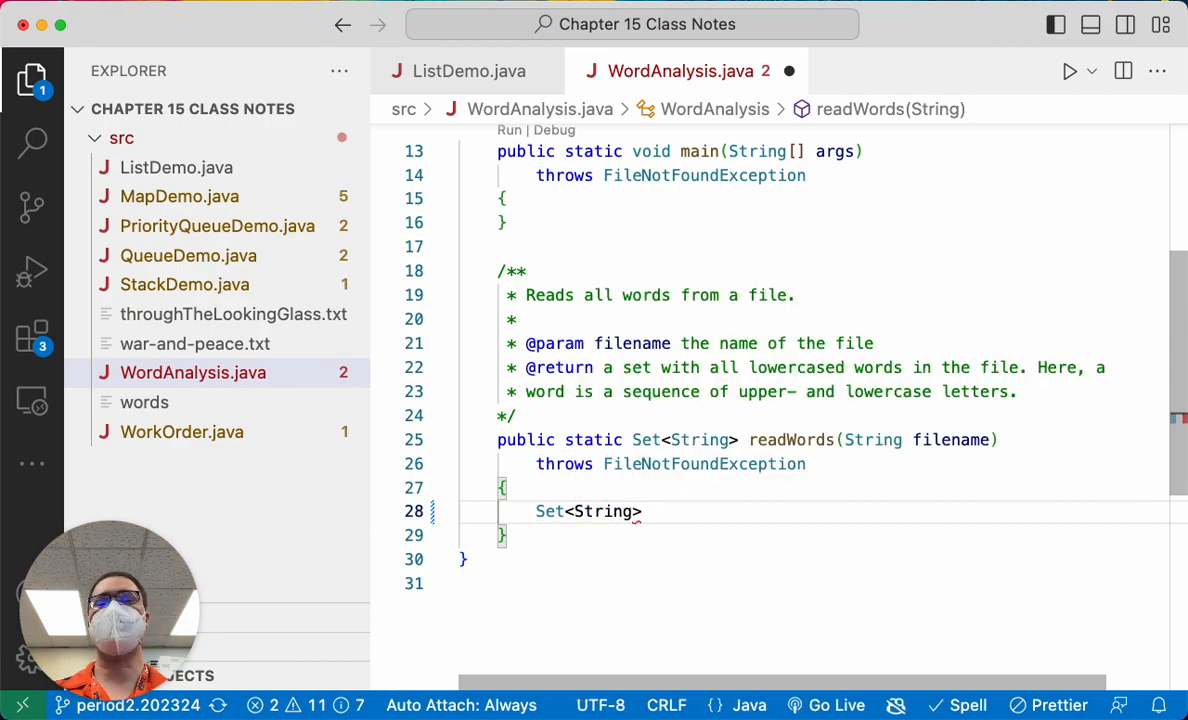
text( words = )
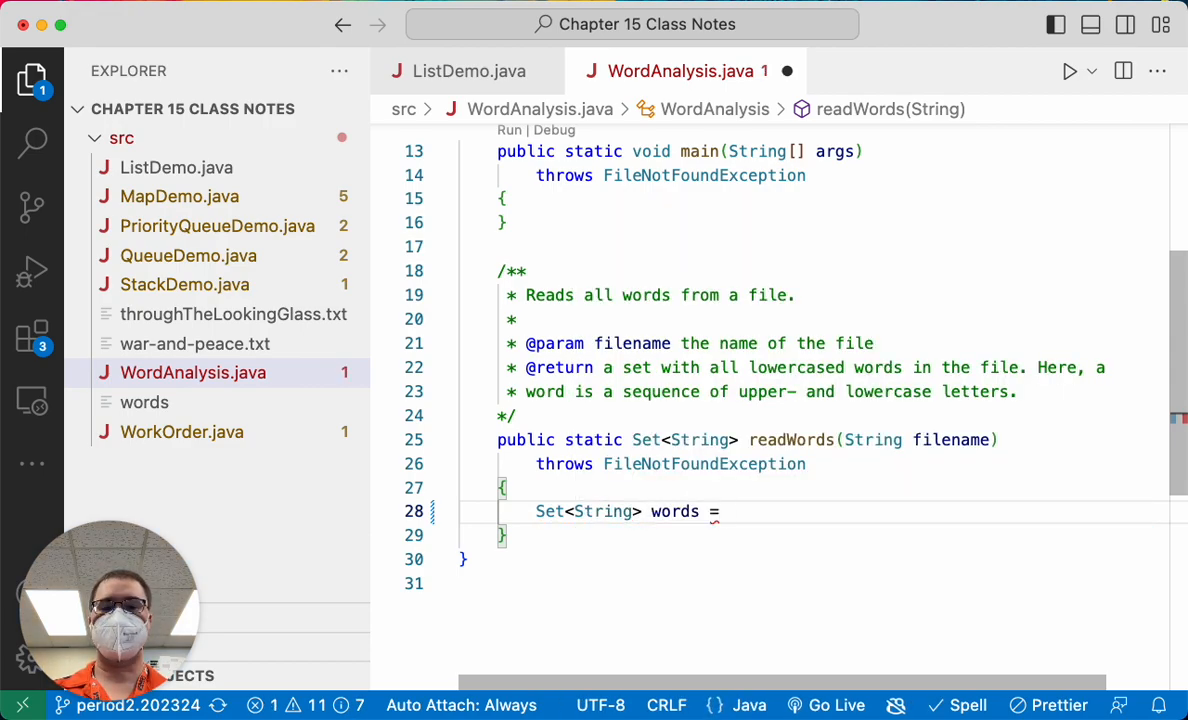
text(new H)
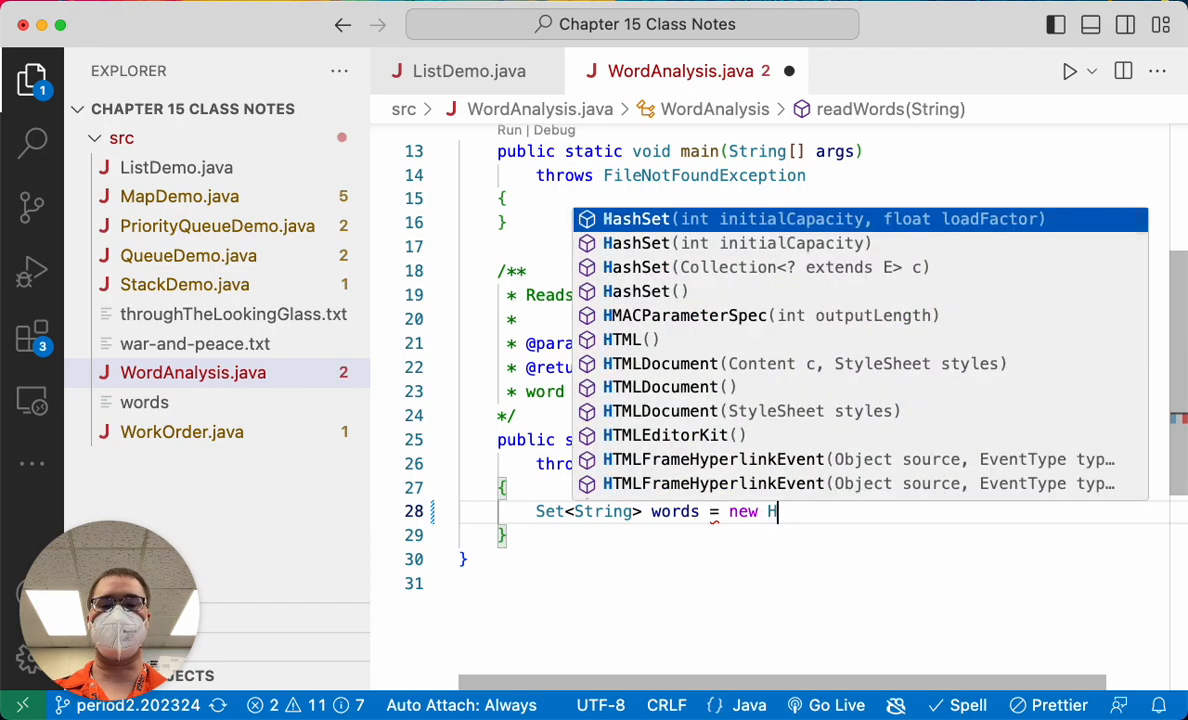
text(ashSet<>)
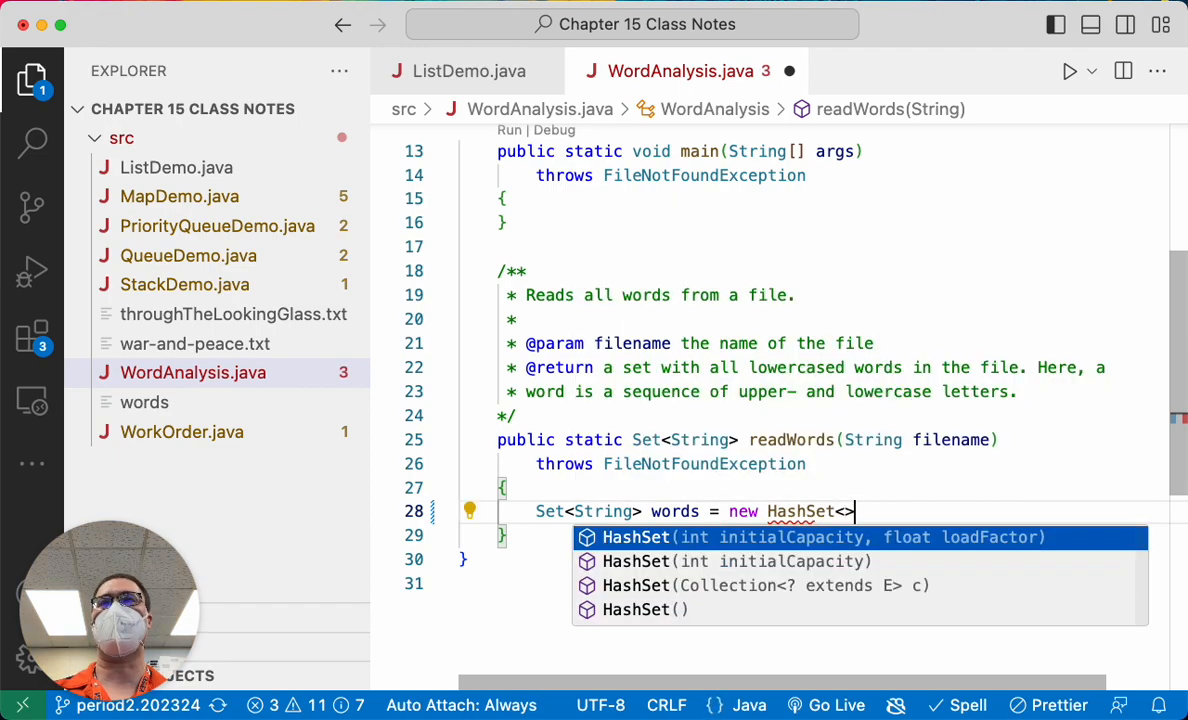
text(();)
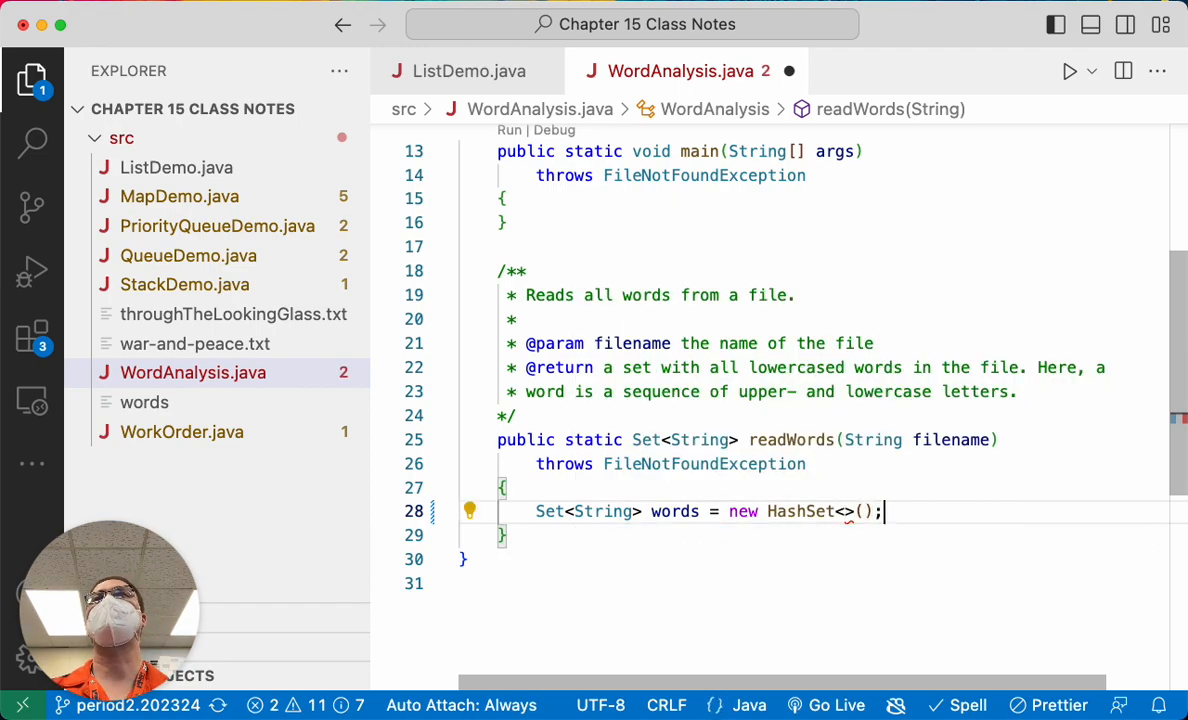
key(Up)
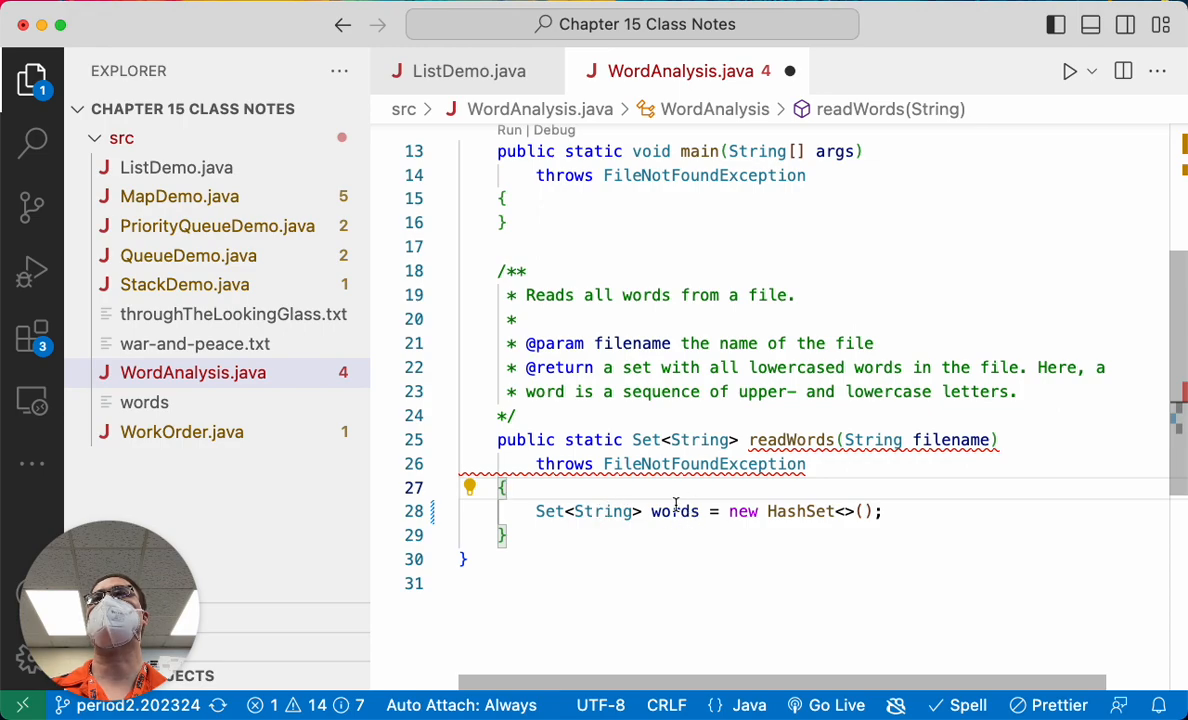
key(Return)
text(/)
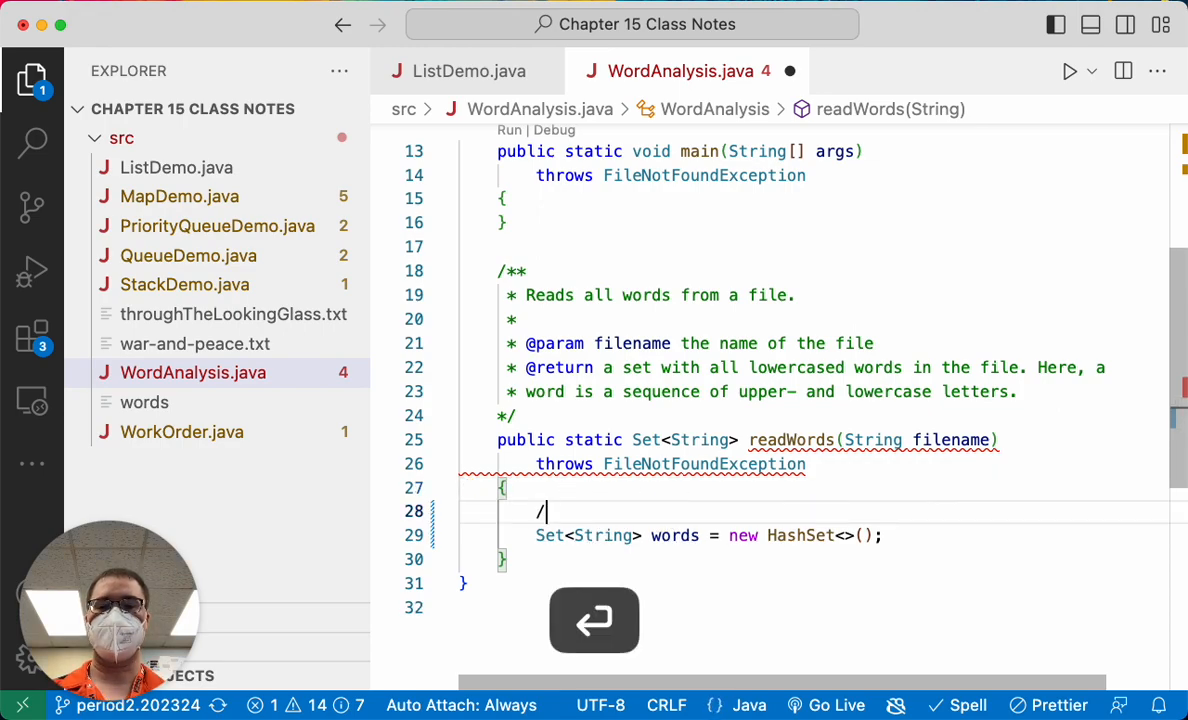
text(*)
Write a block comment: implementation doesn't matter, so store the reference as type Set
key(Return)
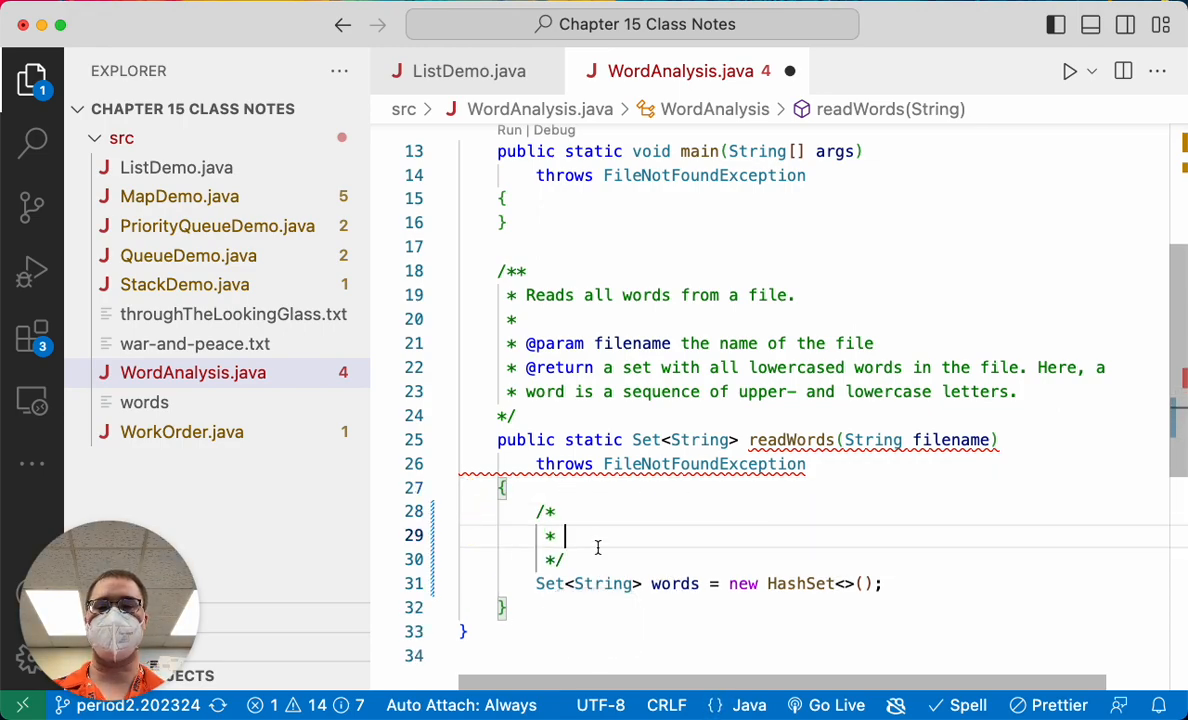
text(The im)
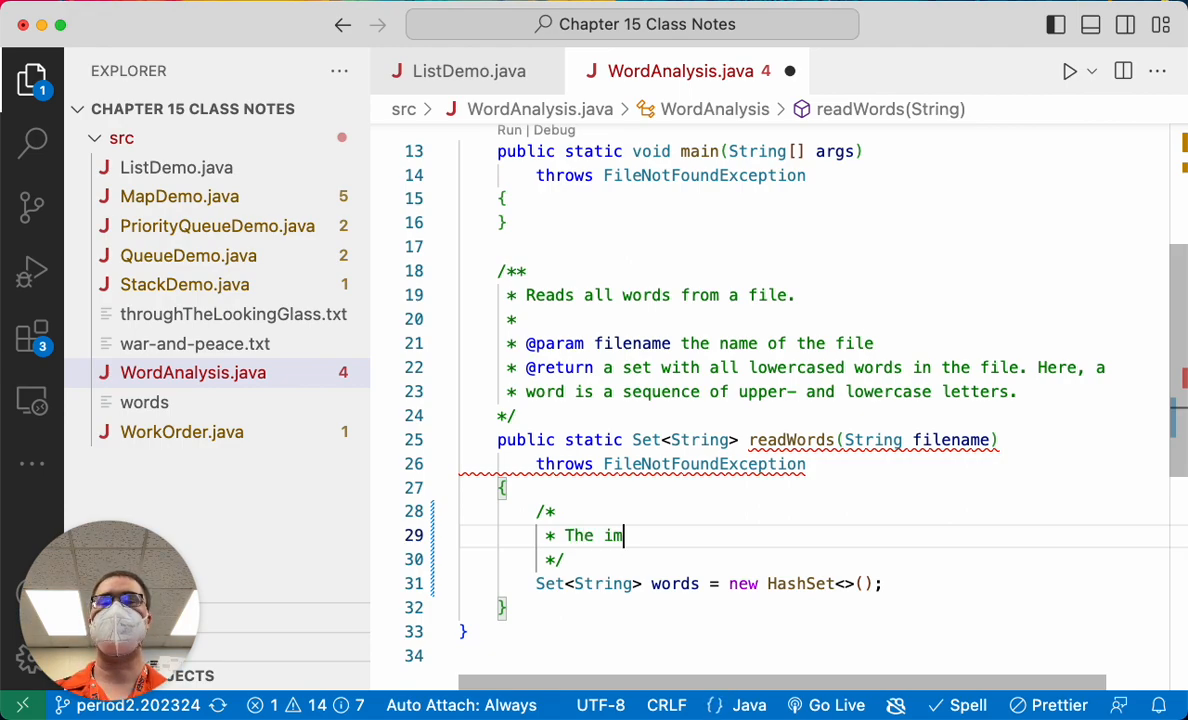
text(plementation )
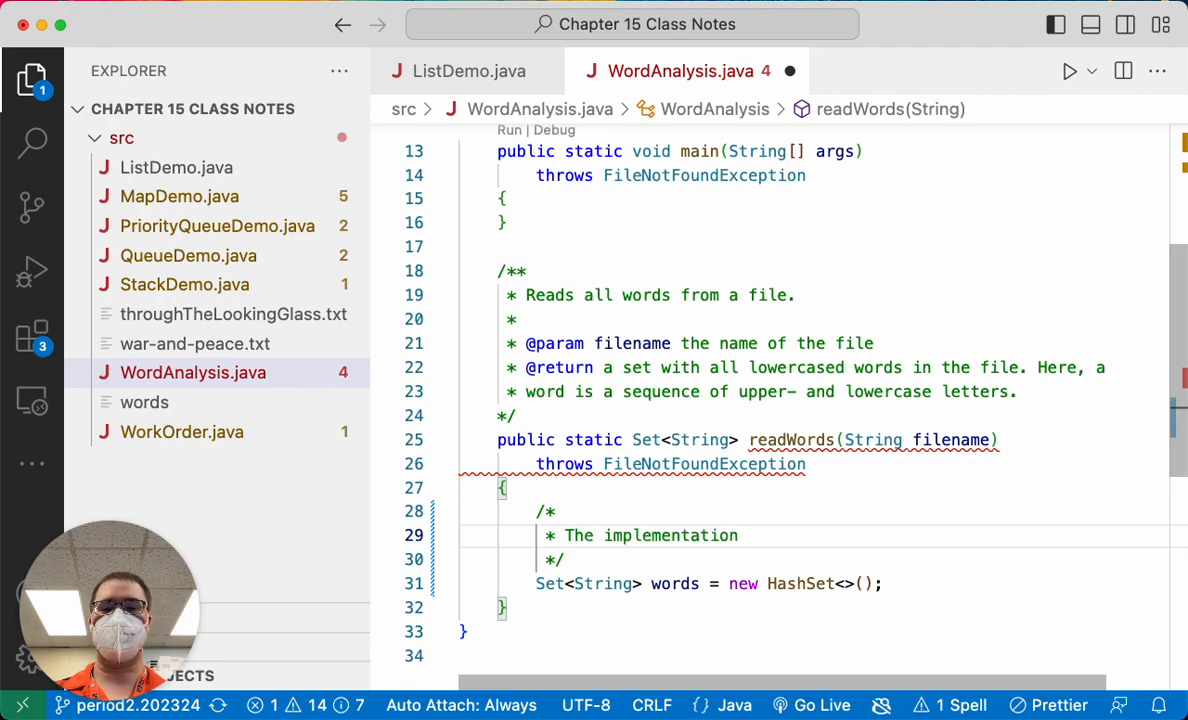
text(of the set doesn't m)
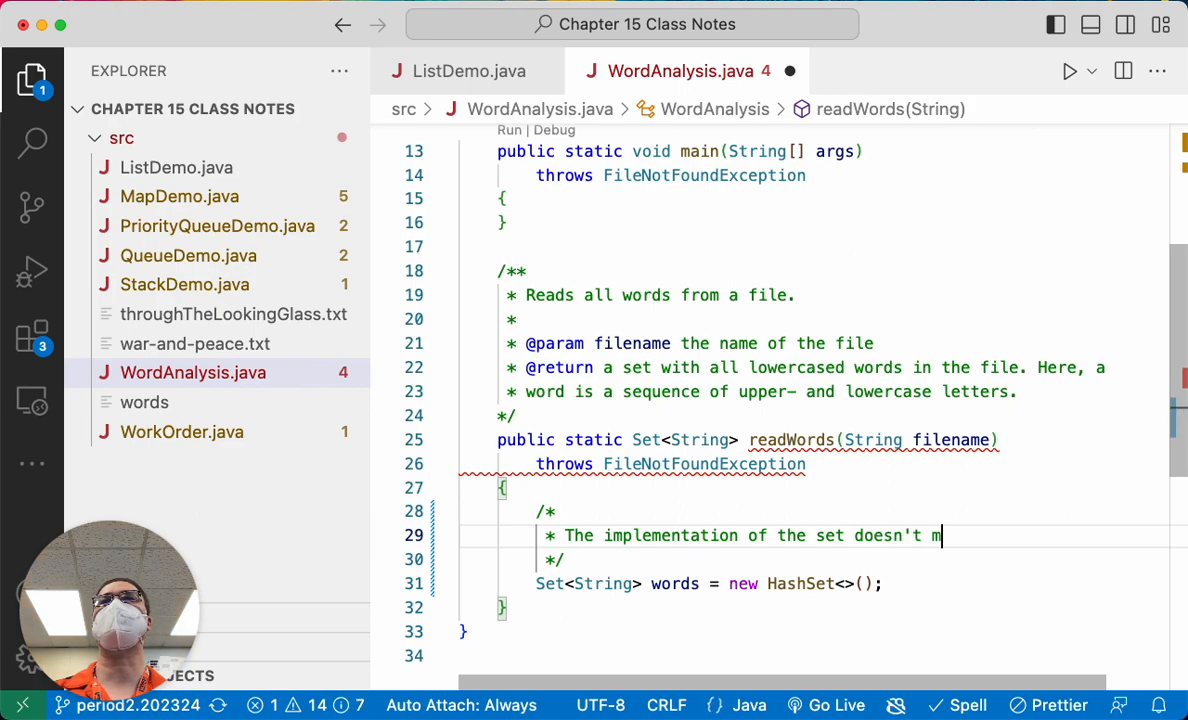
text(atter; s)
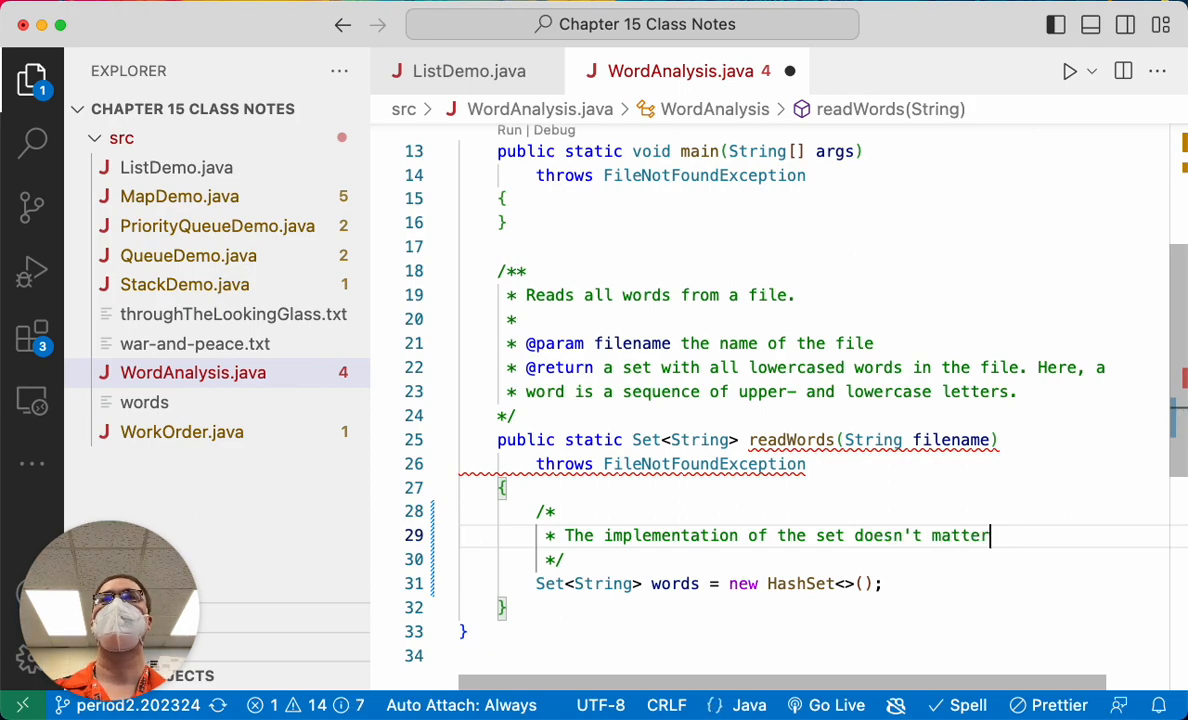
text(o,)
key(Return)
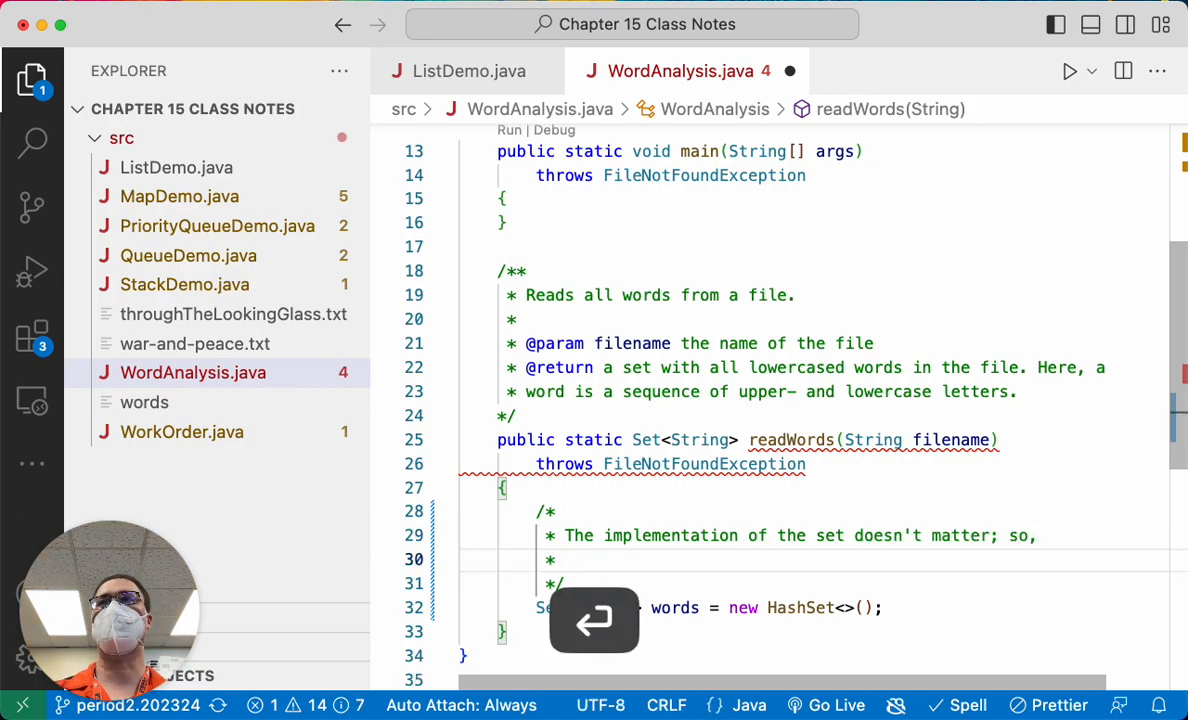
key(Tab)
text(store )
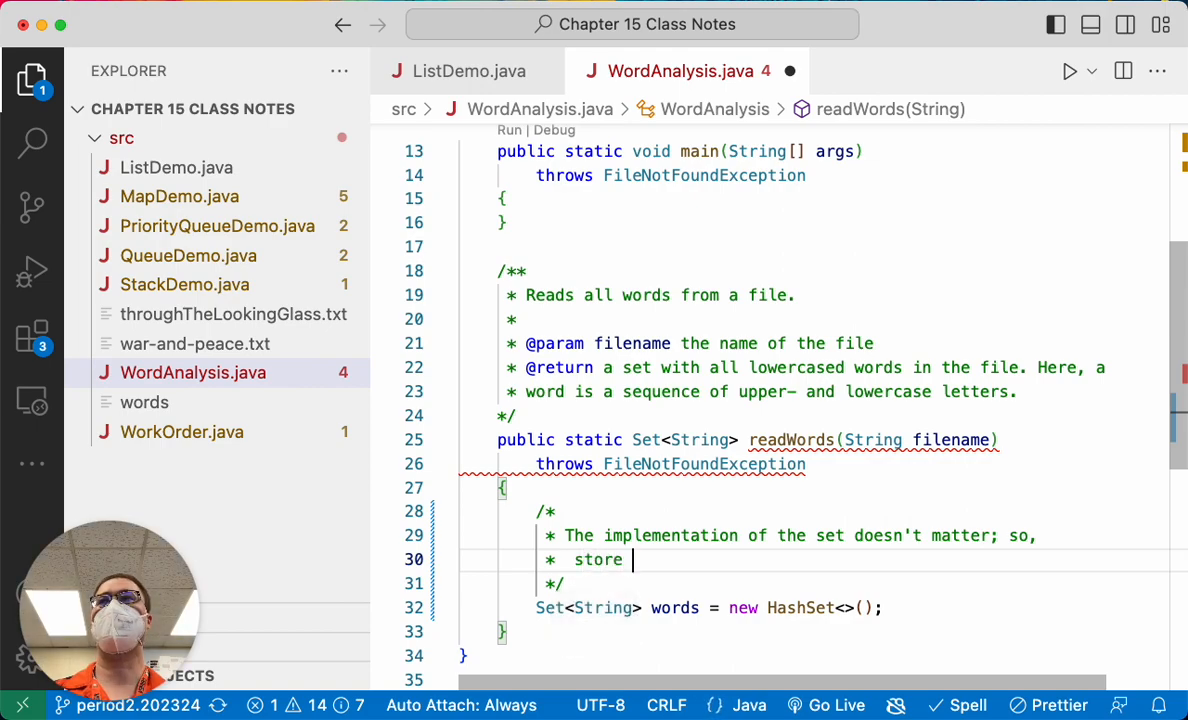
text(the reference in a va)
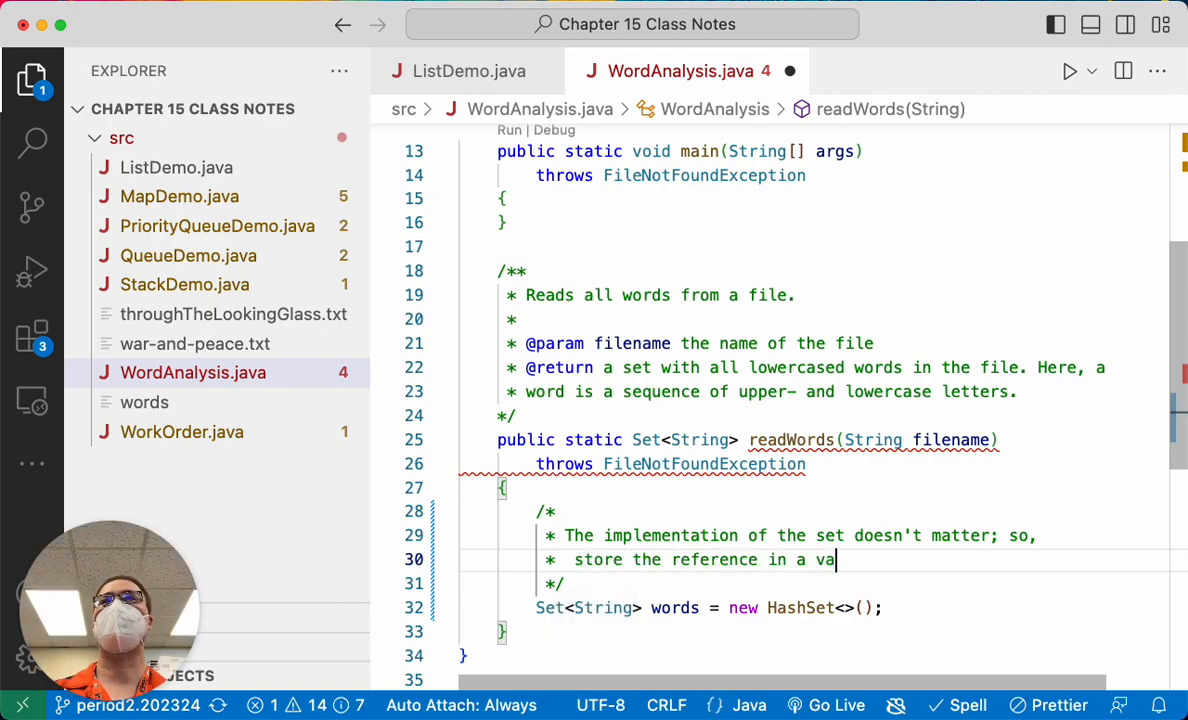
text(riable of type S)
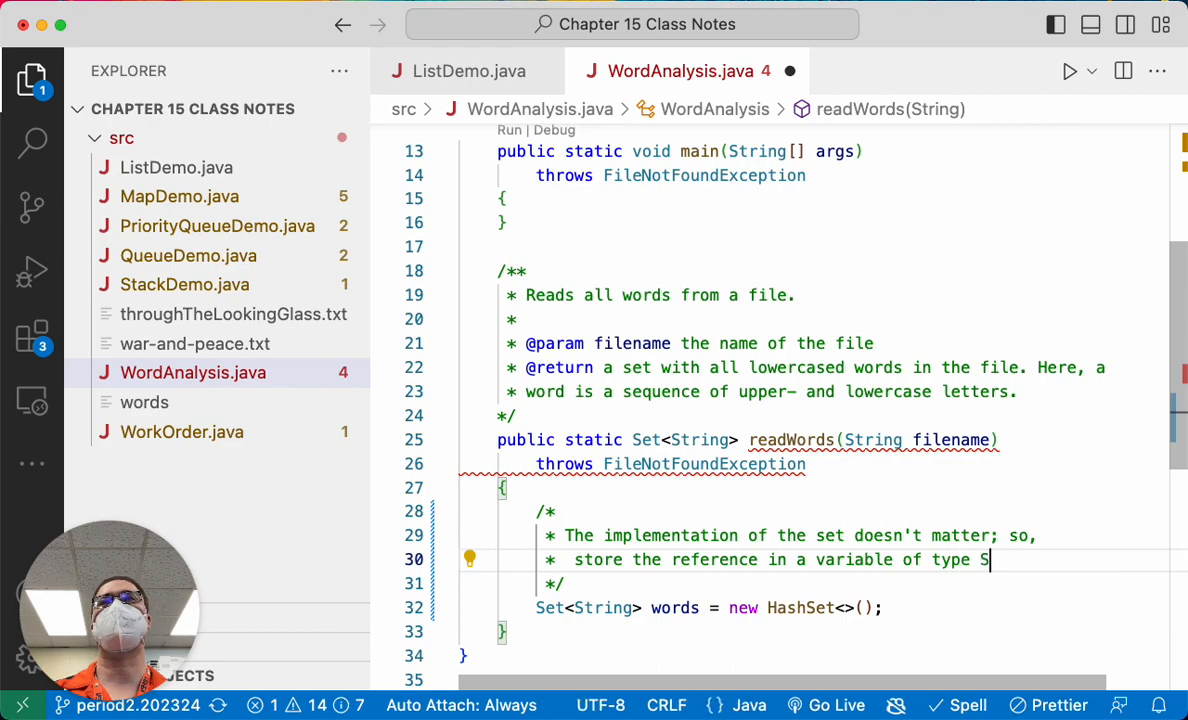
text(et.)
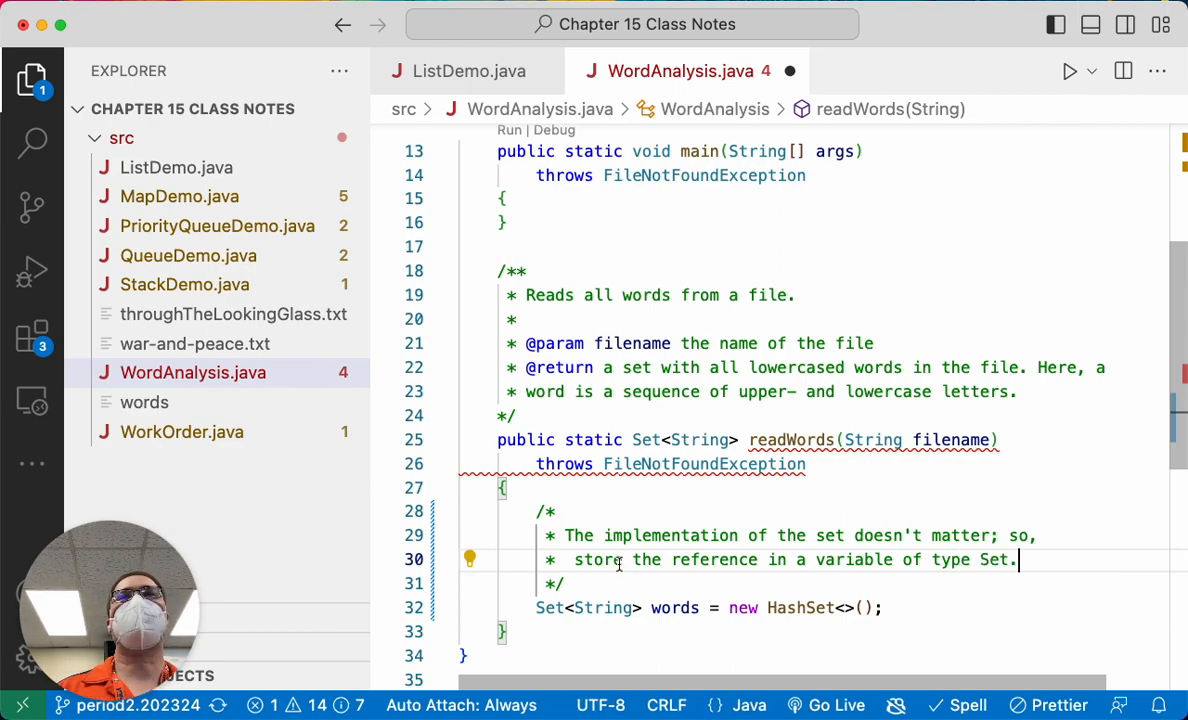
click(925, 608)
scroll(925, 608, down, 3)
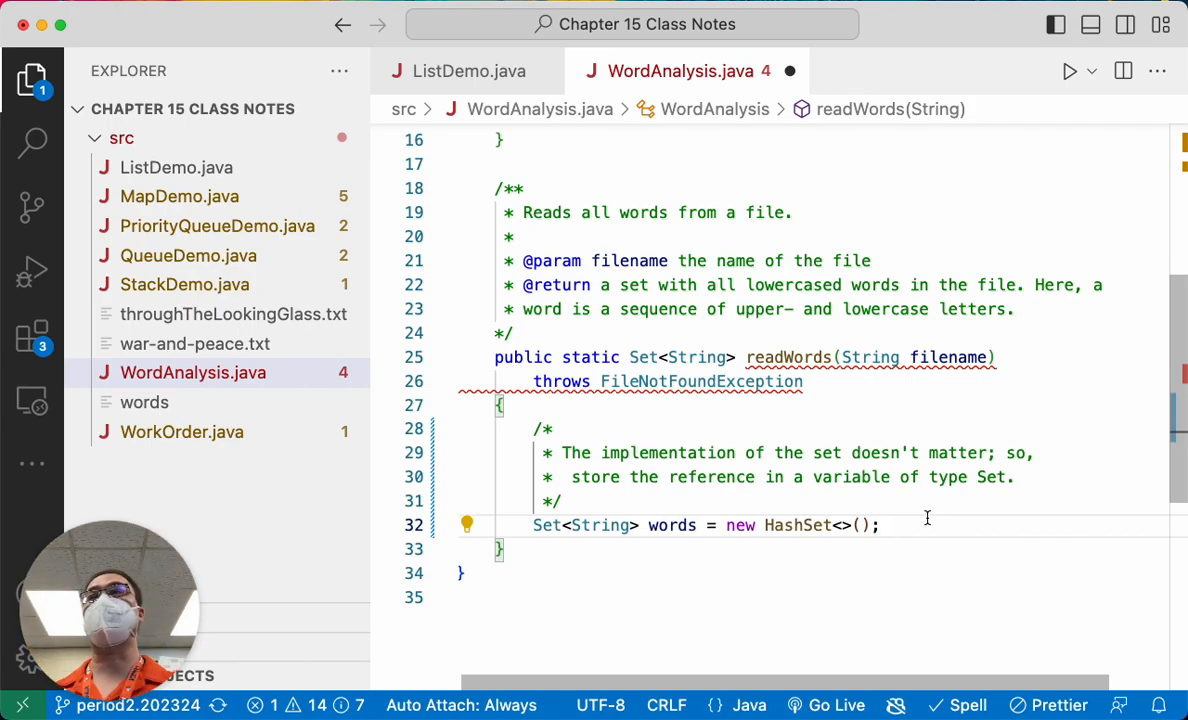
Declare `Scanner in = new Scanner(new File(filename), "UTF-8");` below the words set
key(Return)
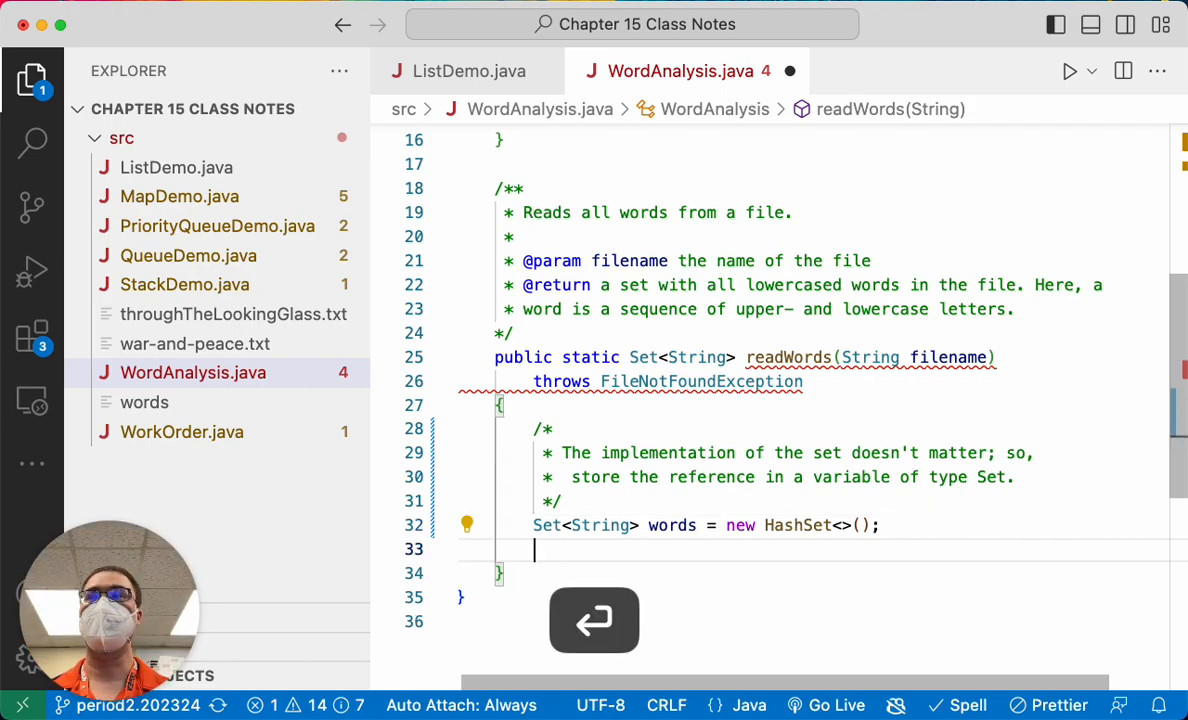
key(Return)
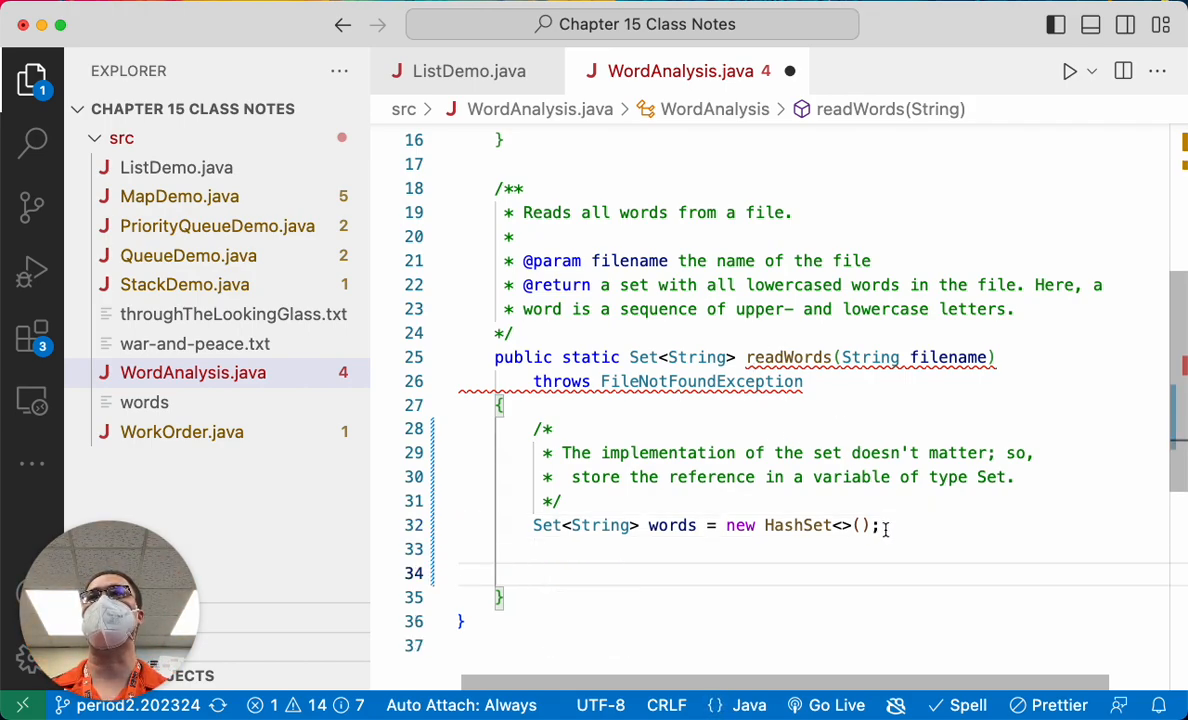
scroll(885, 529, down, 4)
text(Scanner )
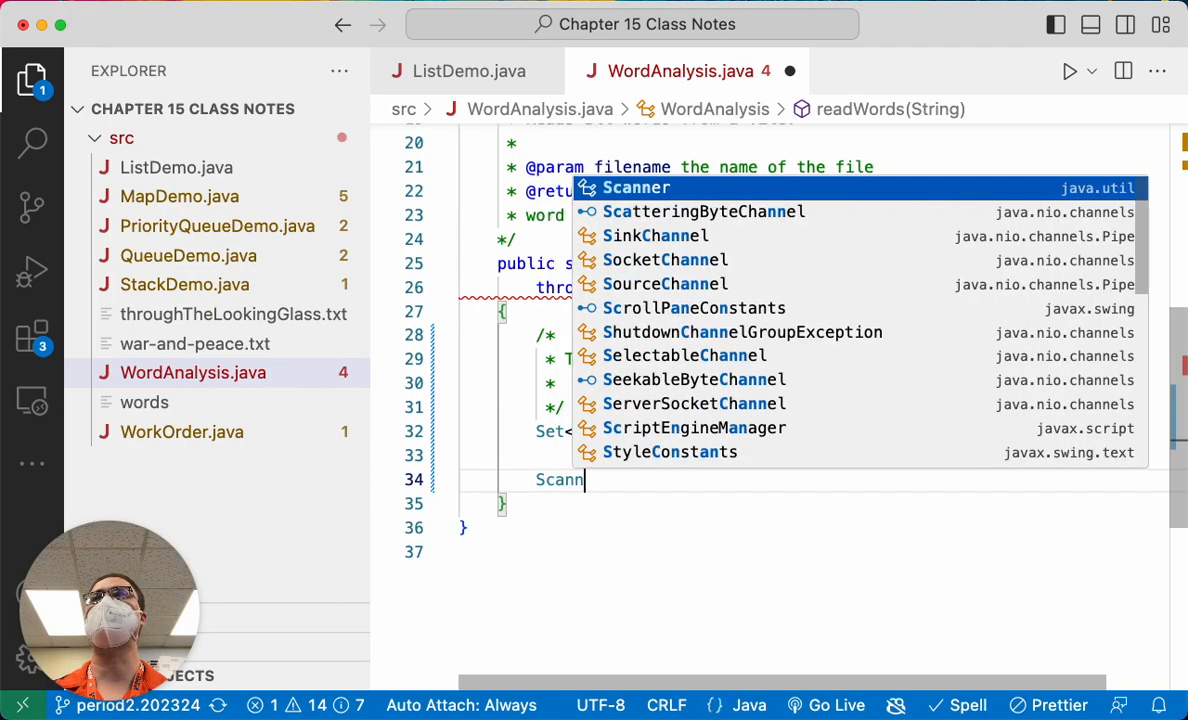
text(in = )
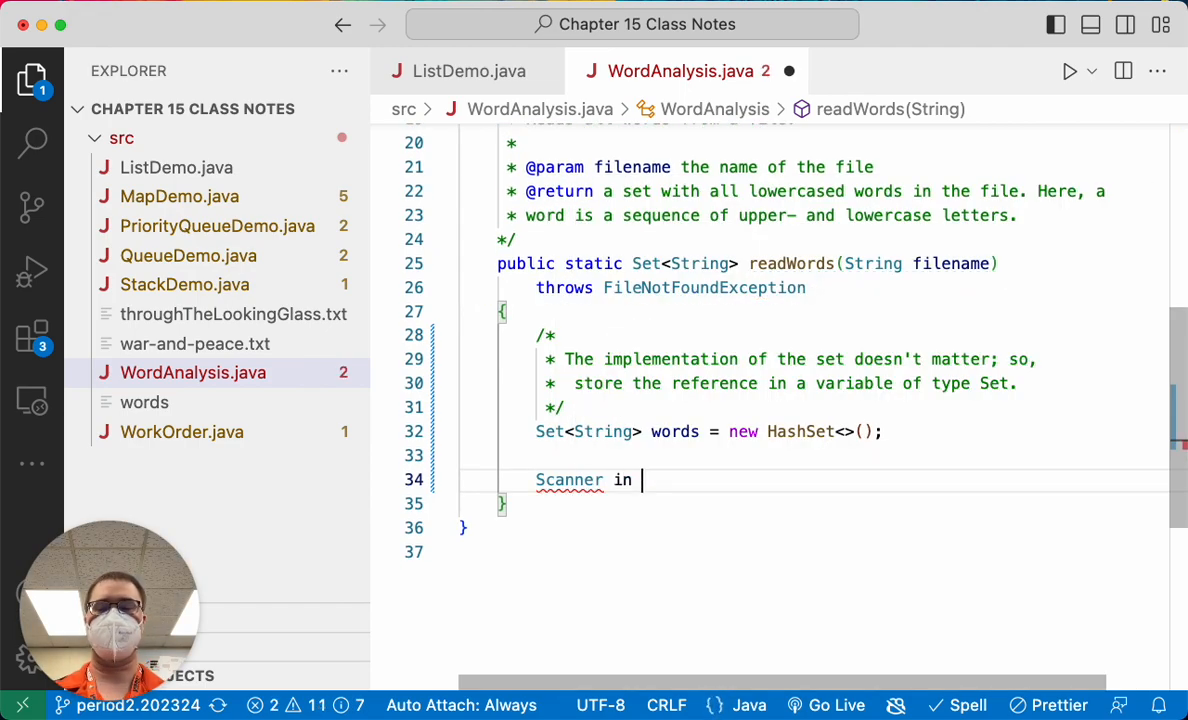
text(new Scanner)
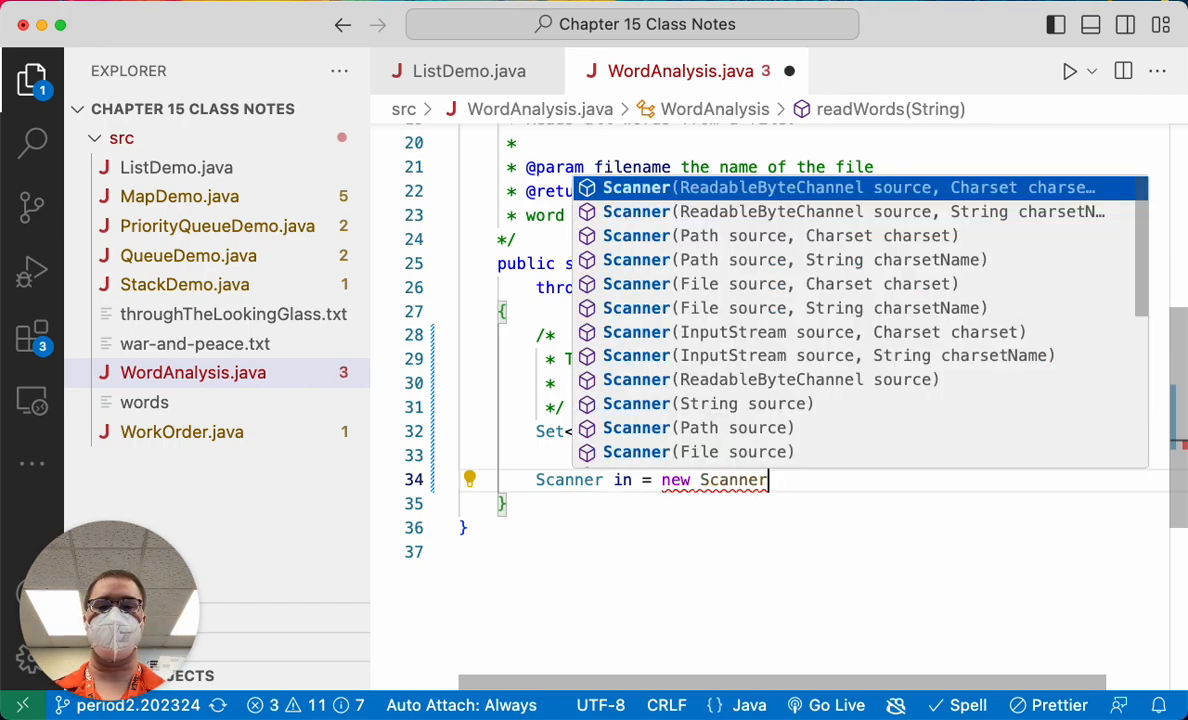
text(()
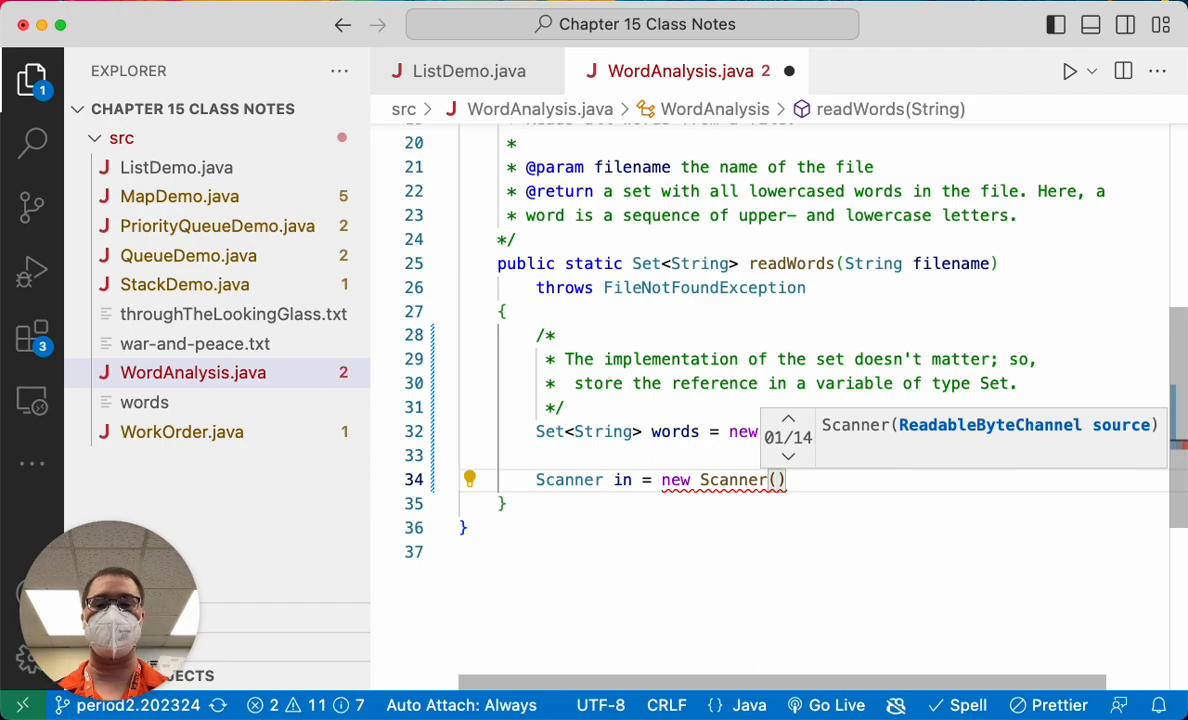
text(new )
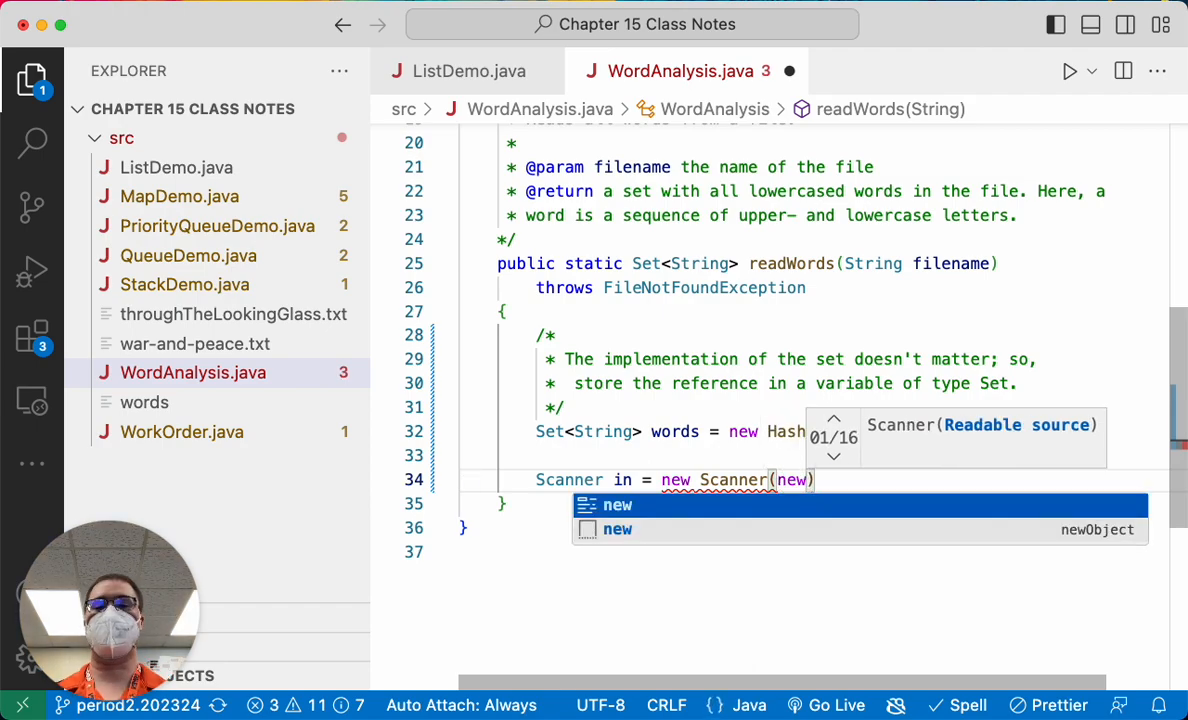
text(File()
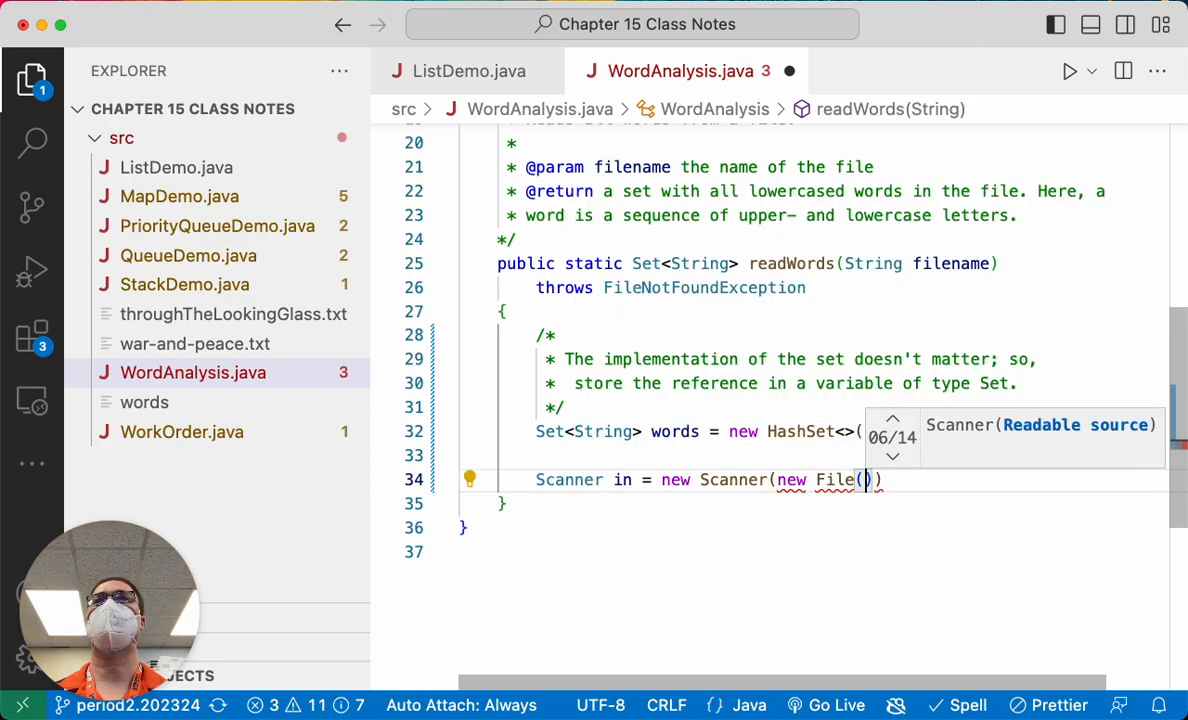
text(filename)
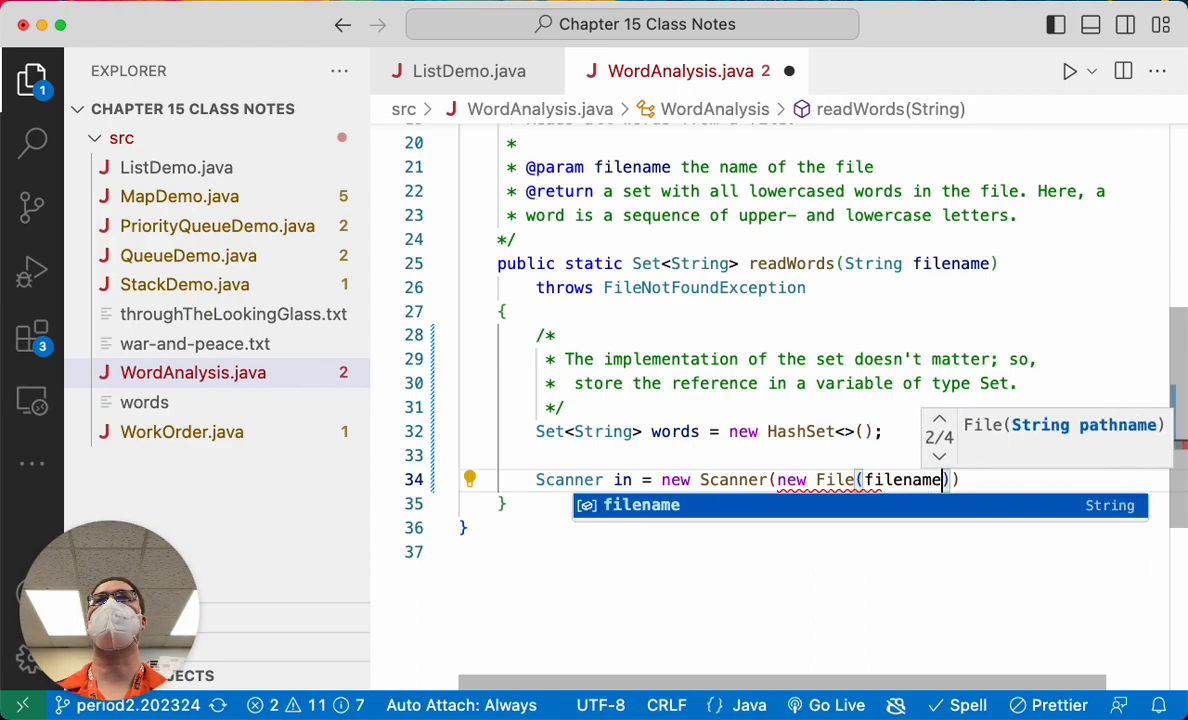
key(Right)
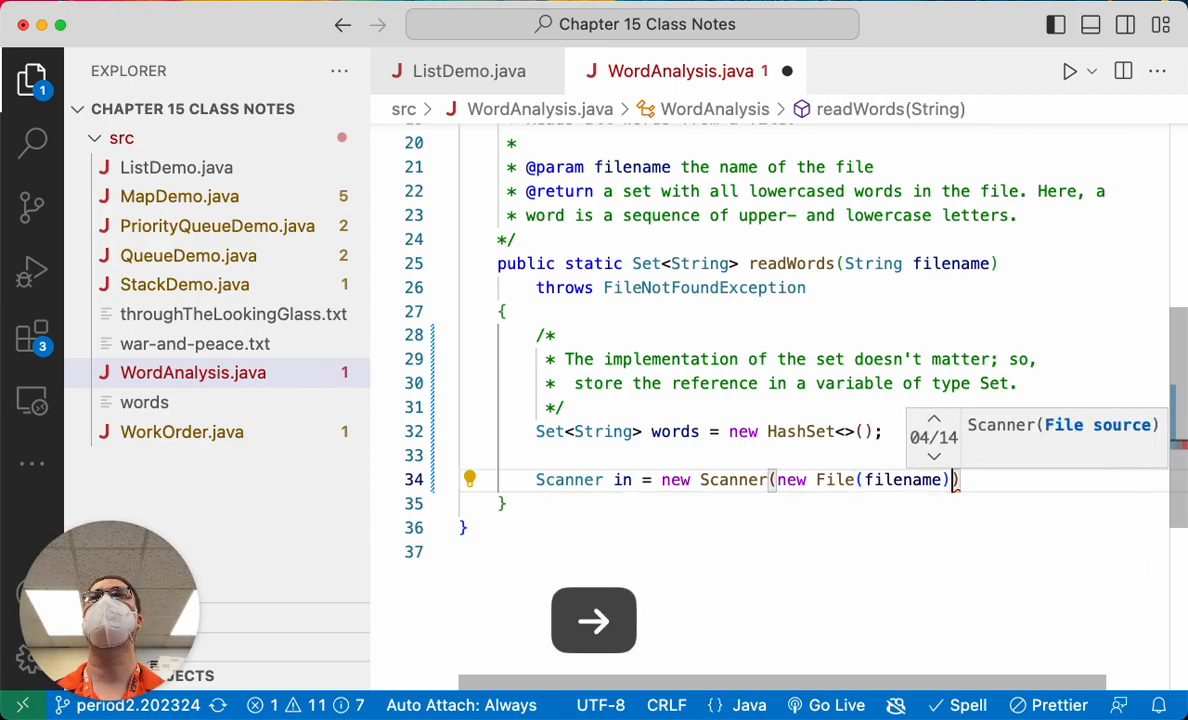
text(, )
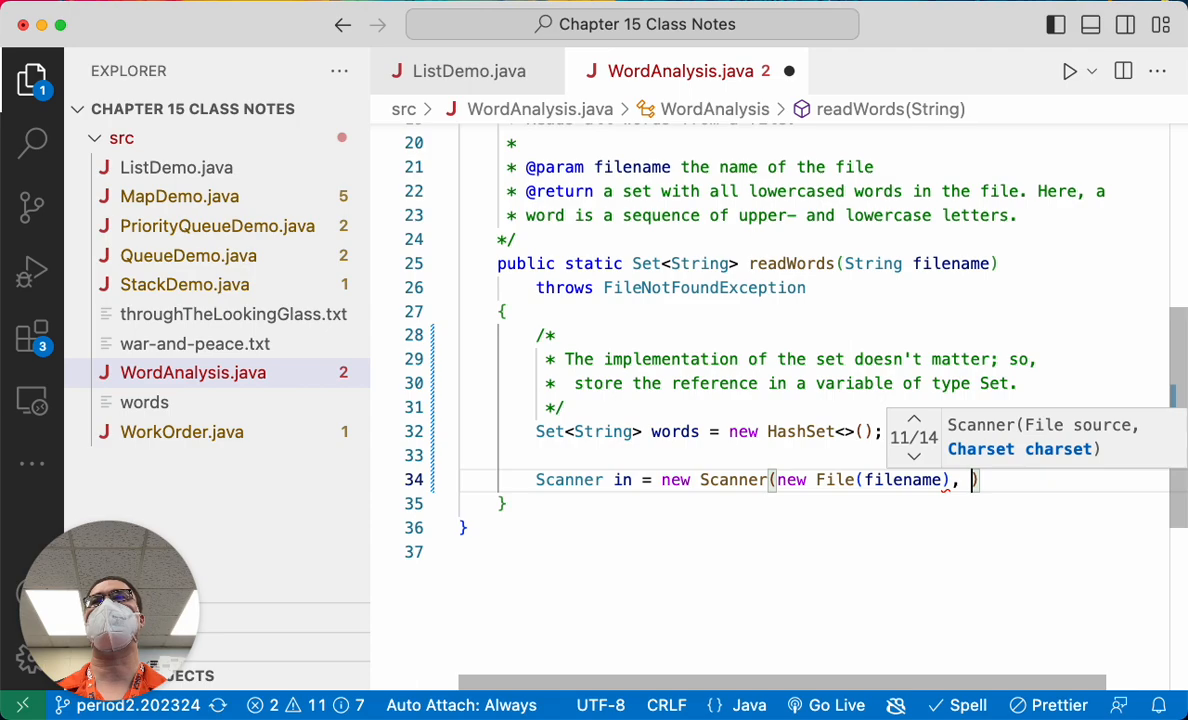
text("UTF-)
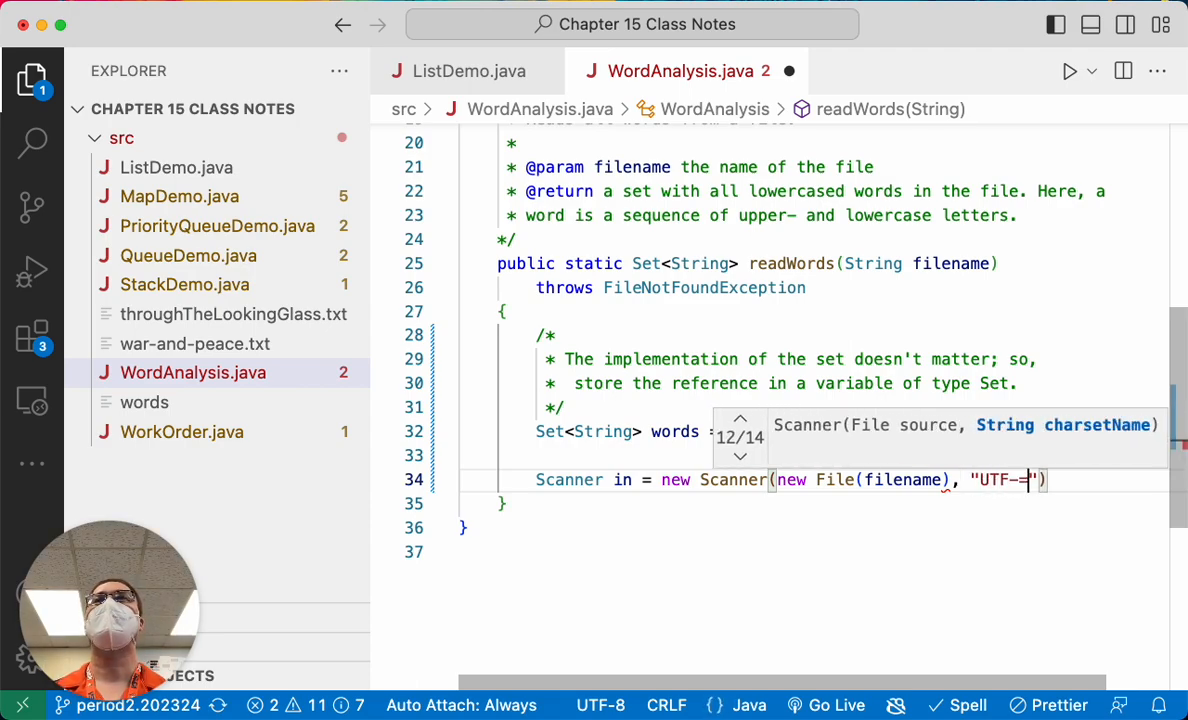
text(8)
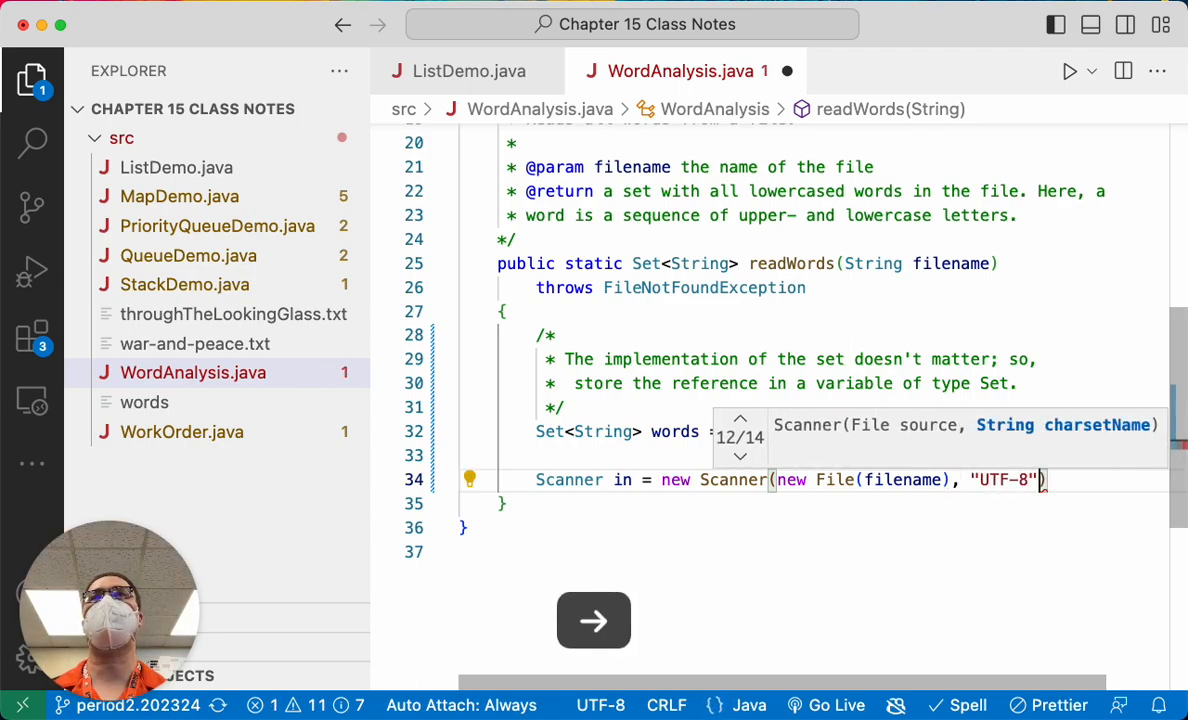
key(super+Right)
text(;)
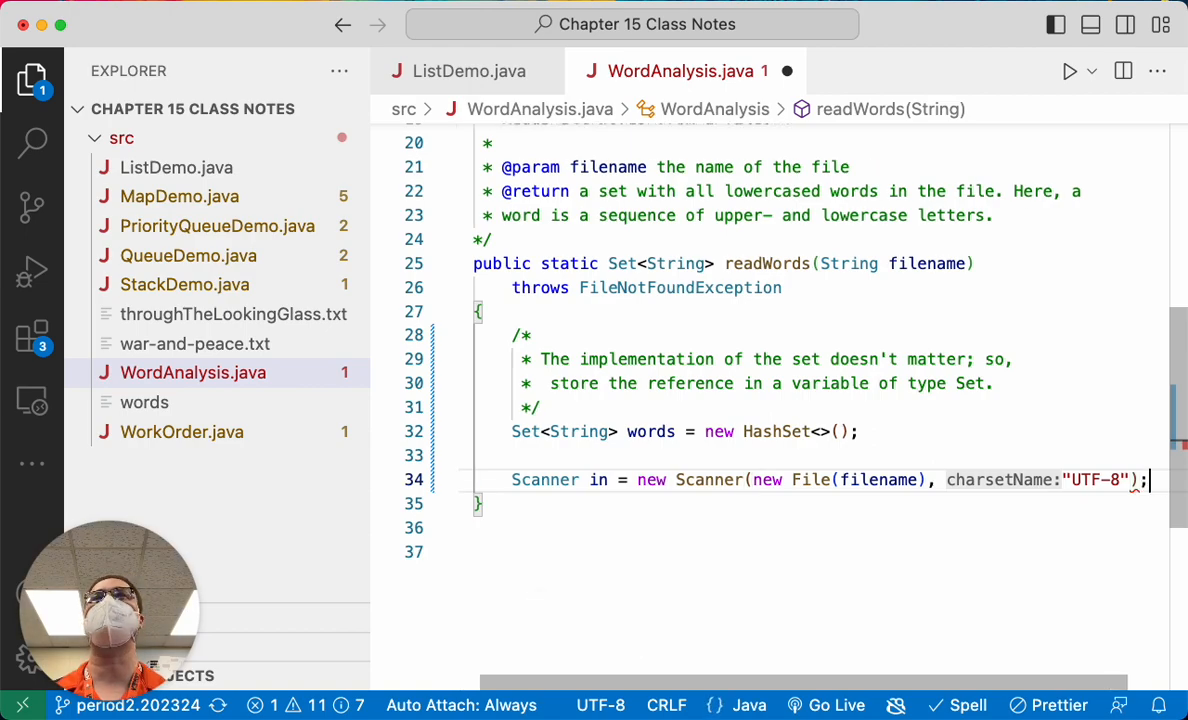
key(Return)
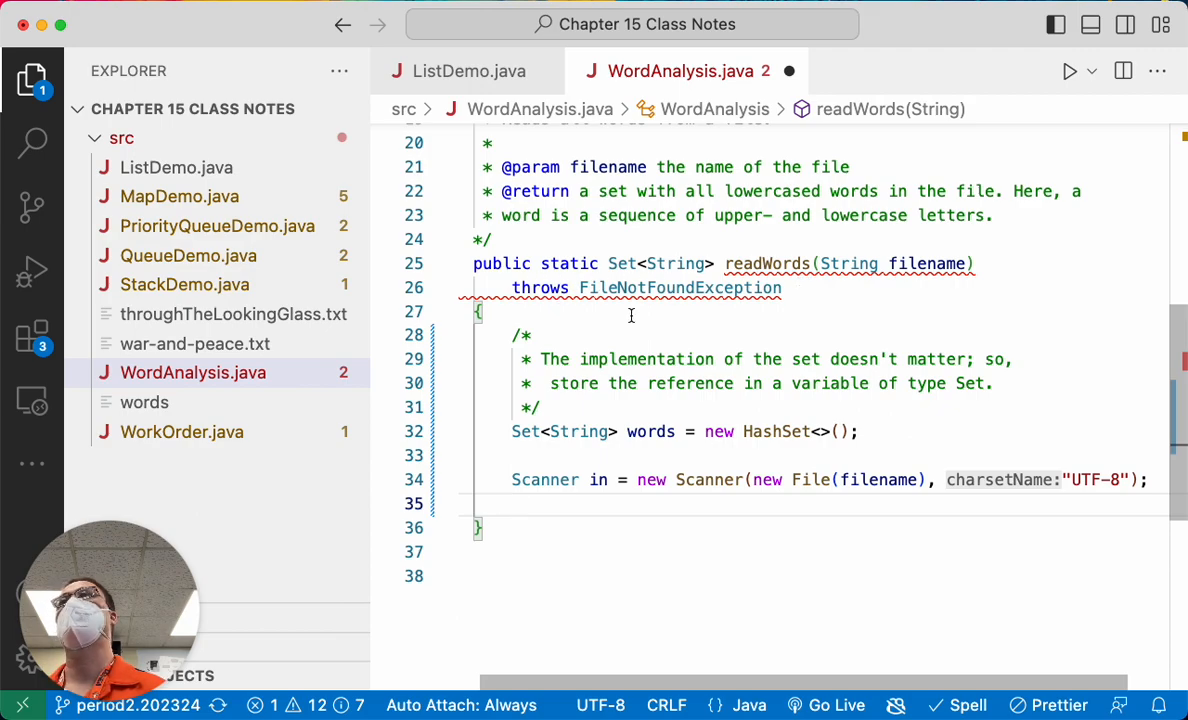
scroll(630, 288, up, 4)
scroll(630, 316, left, 1)
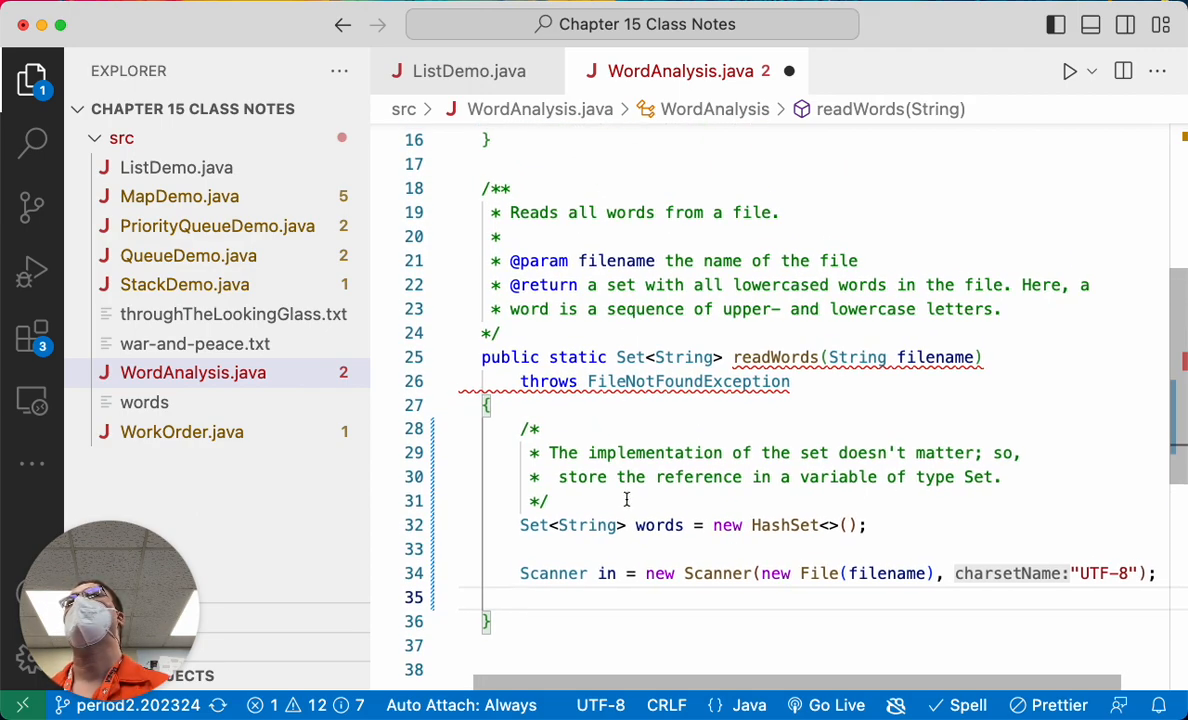
drag(520, 381, 792, 381)
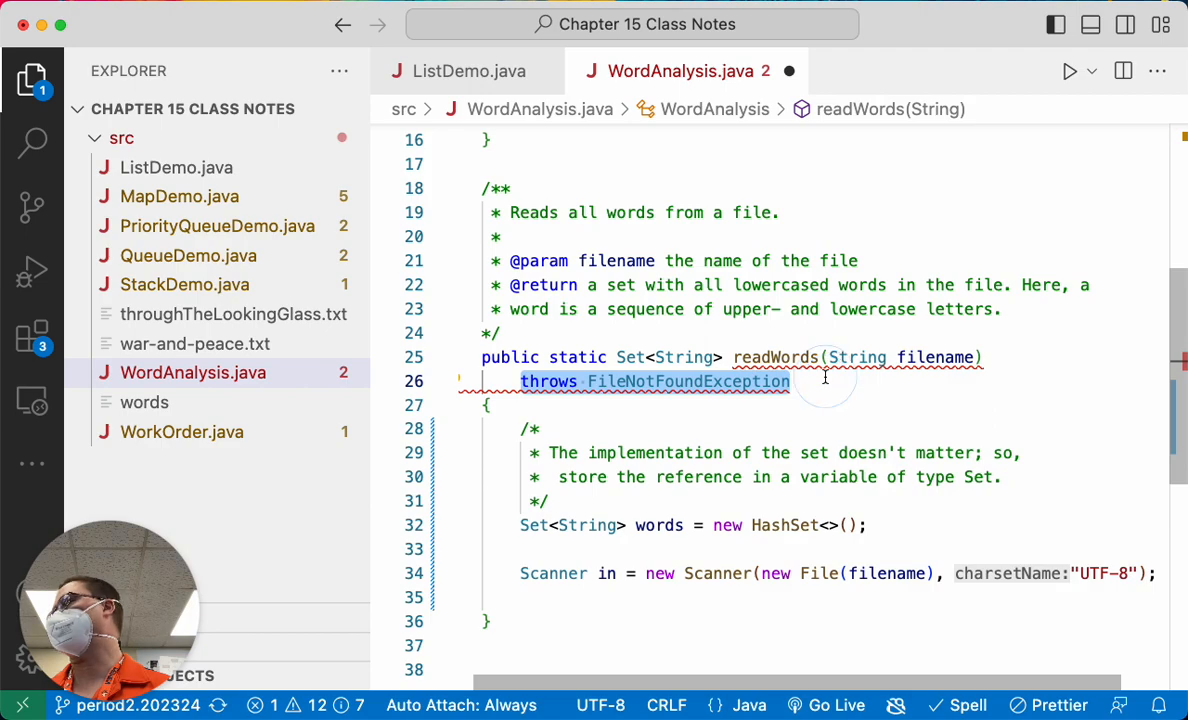
scroll(676, 428, down, 1)
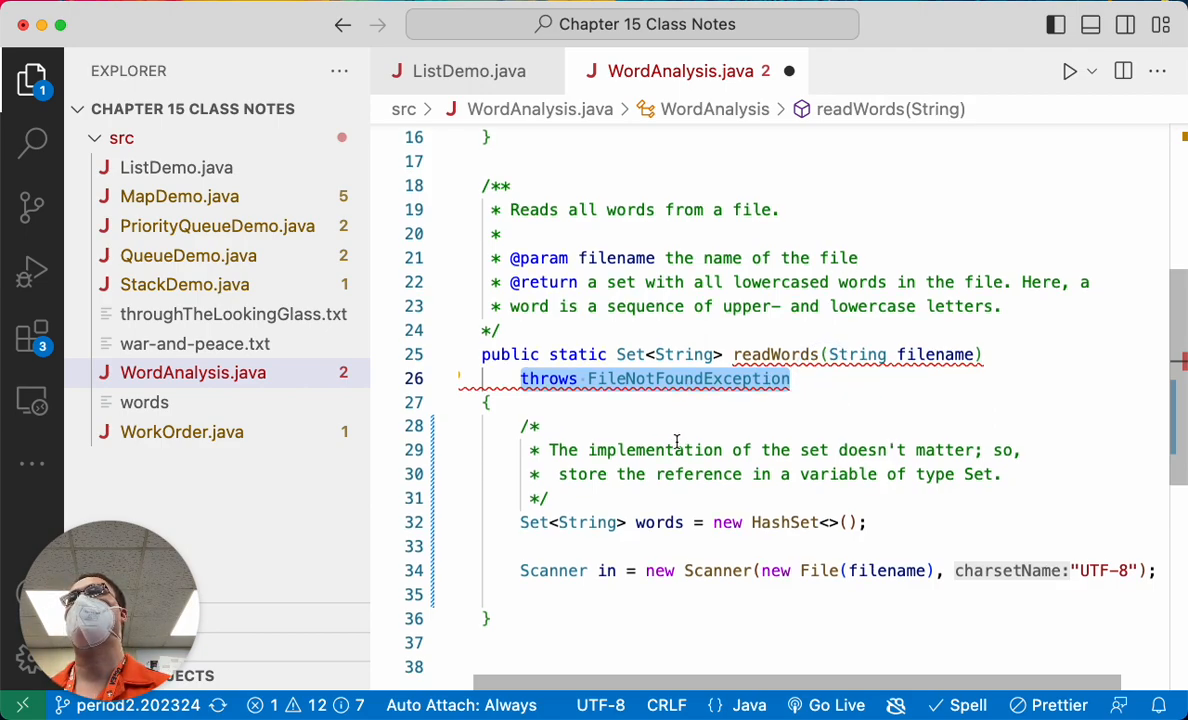
click(583, 400)
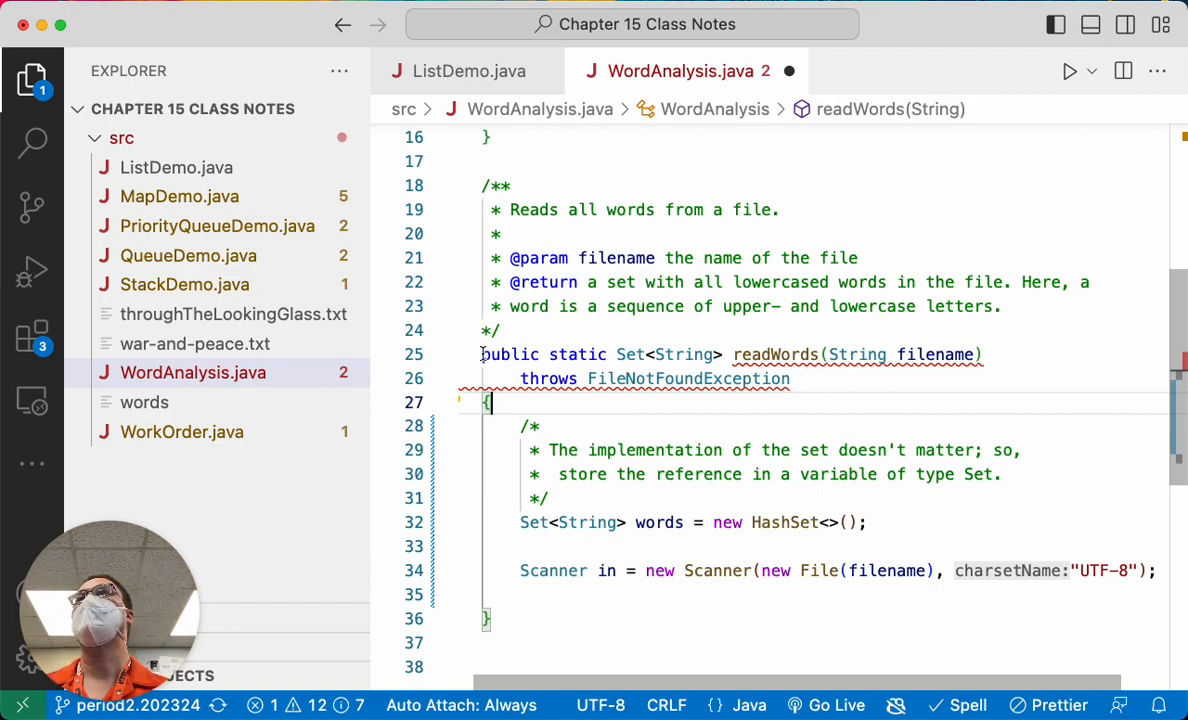
drag(477, 354, 985, 354)
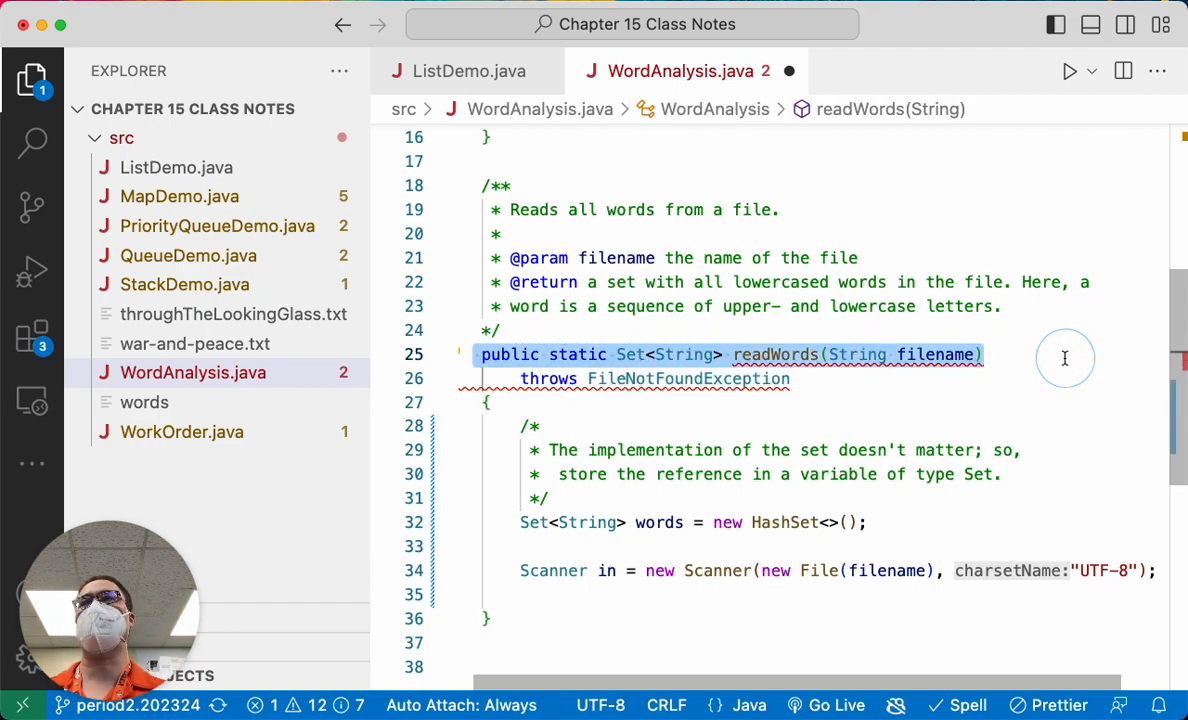
click(614, 355)
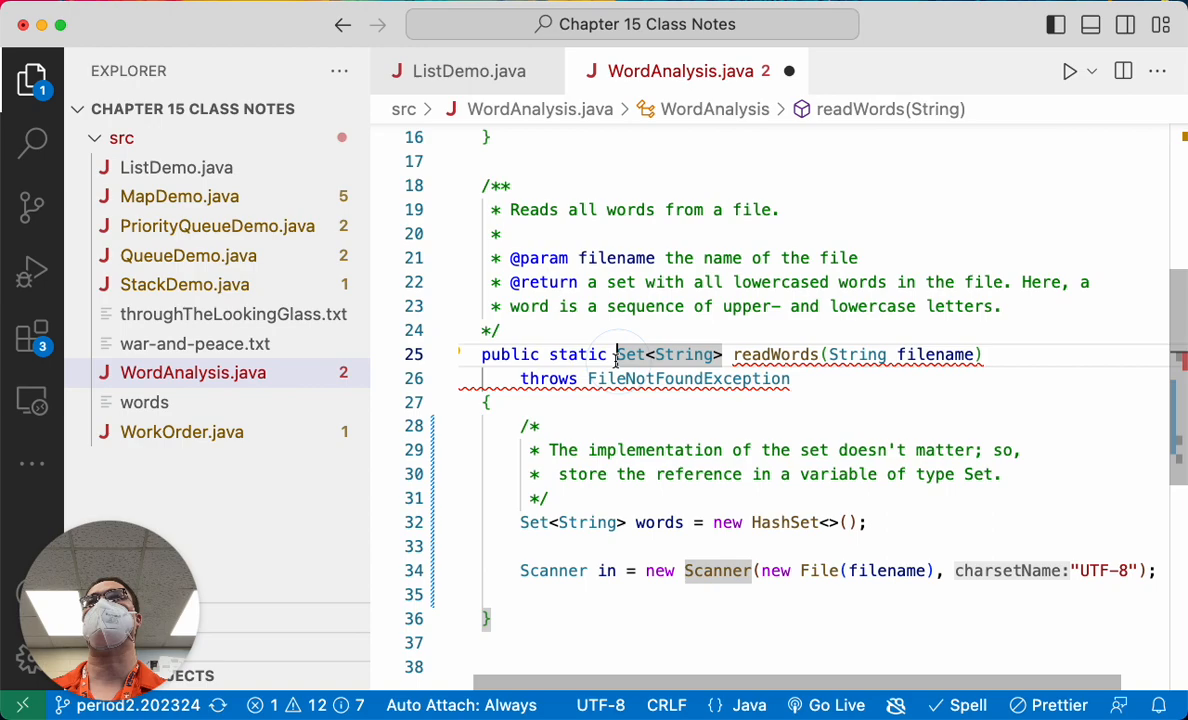
double_click(770, 354)
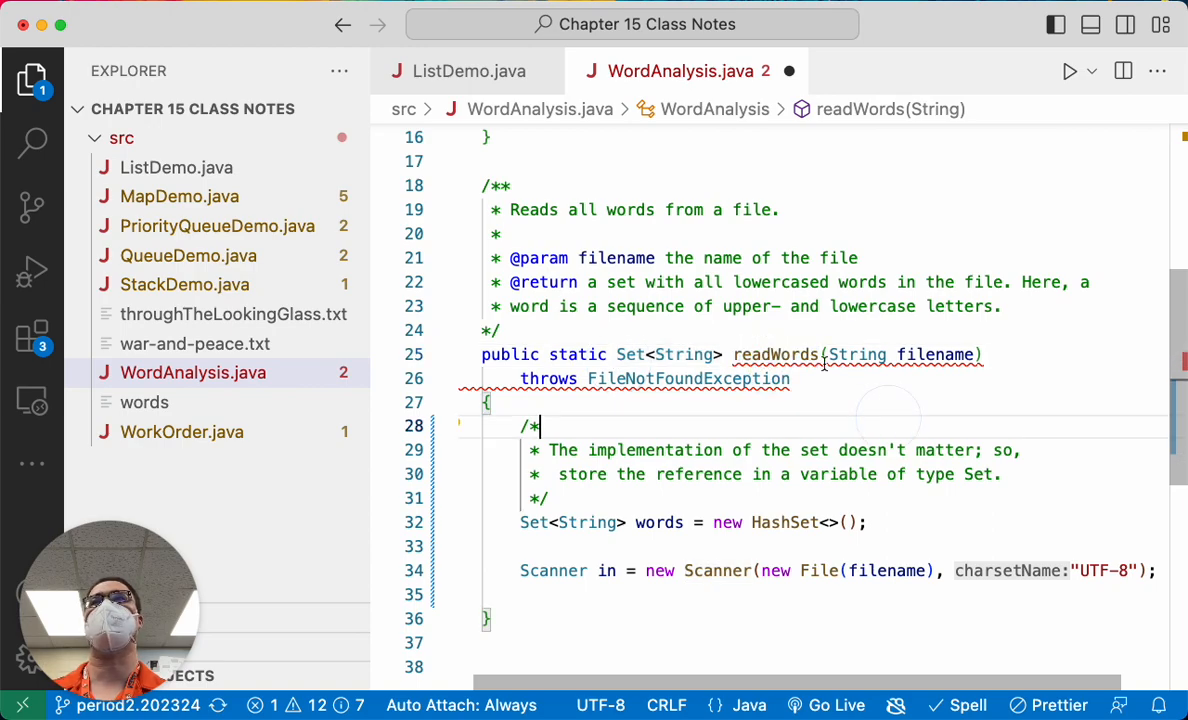
click(830, 354)
drag(830, 354, 975, 354)
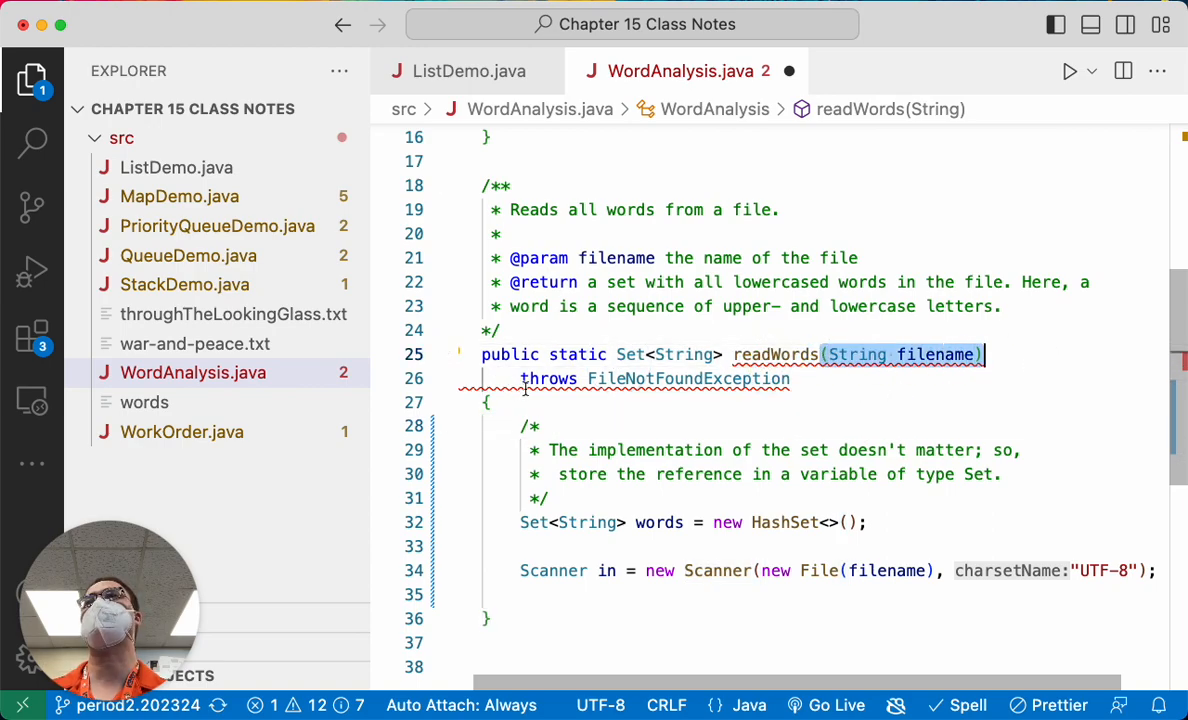
drag(521, 378, 790, 378)
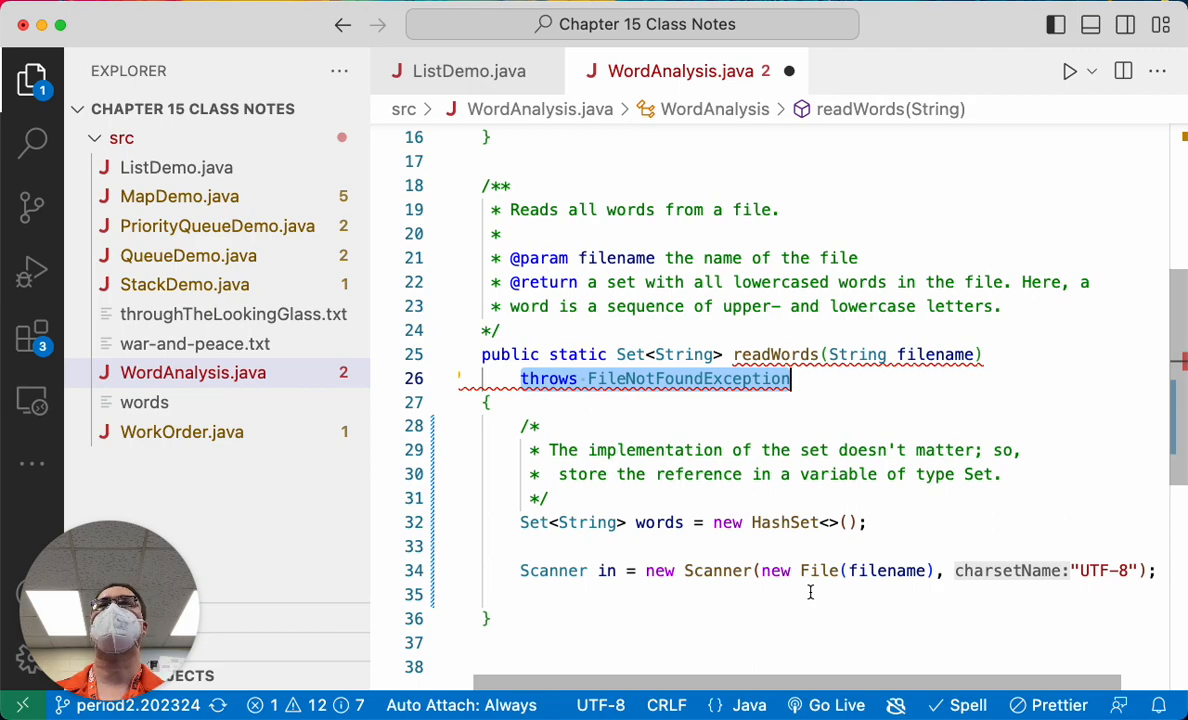
scroll(583, 376, up, 5)
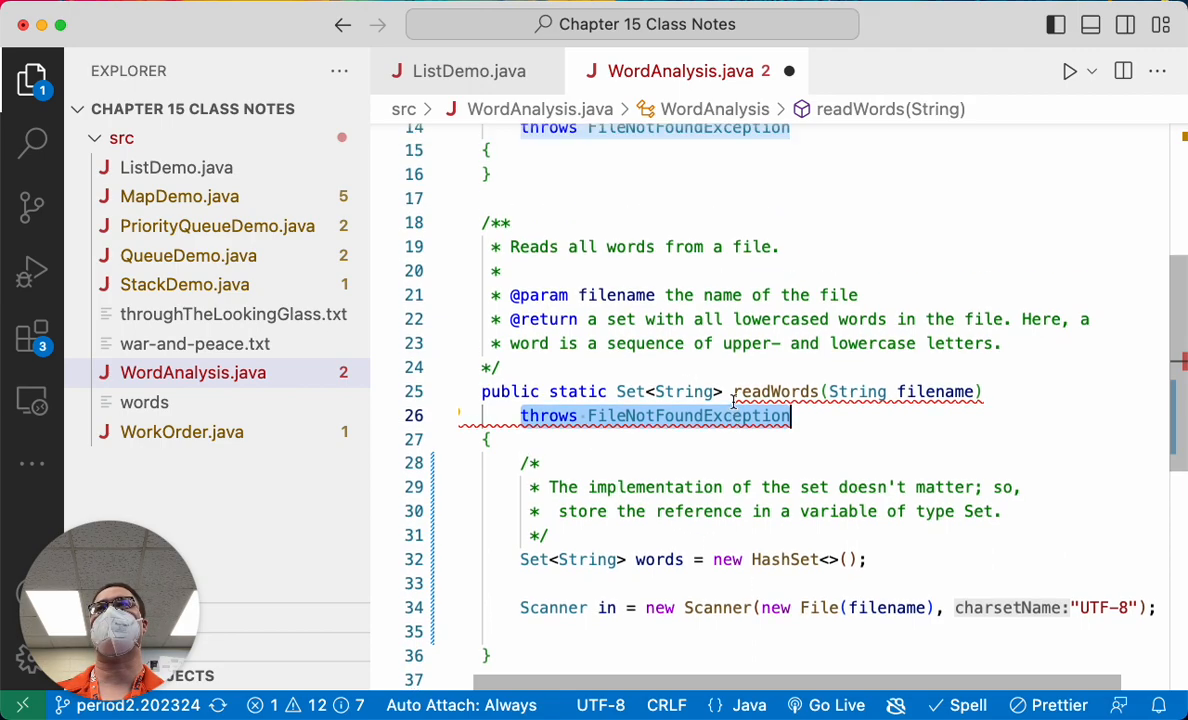
scroll(700, 390, up, 5)
scroll(763, 594, down, 2)
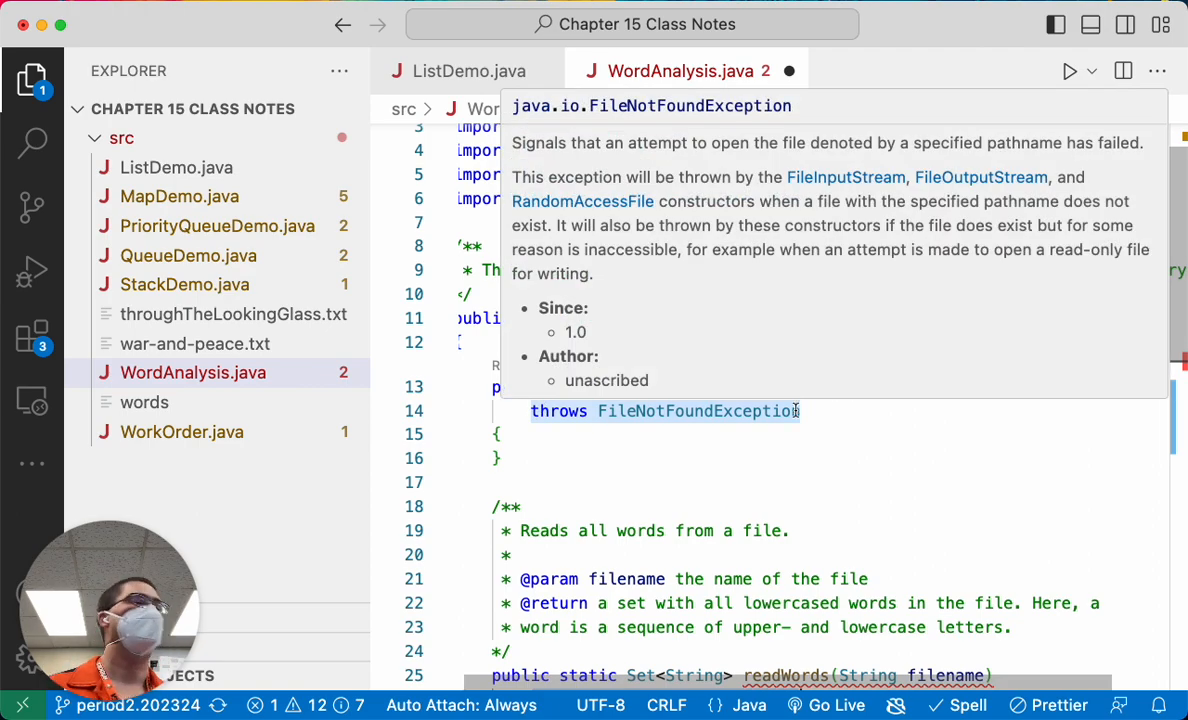
scroll(835, 490, down, 4)
scroll(835, 490, down, 5)
scroll(835, 490, down, 4)
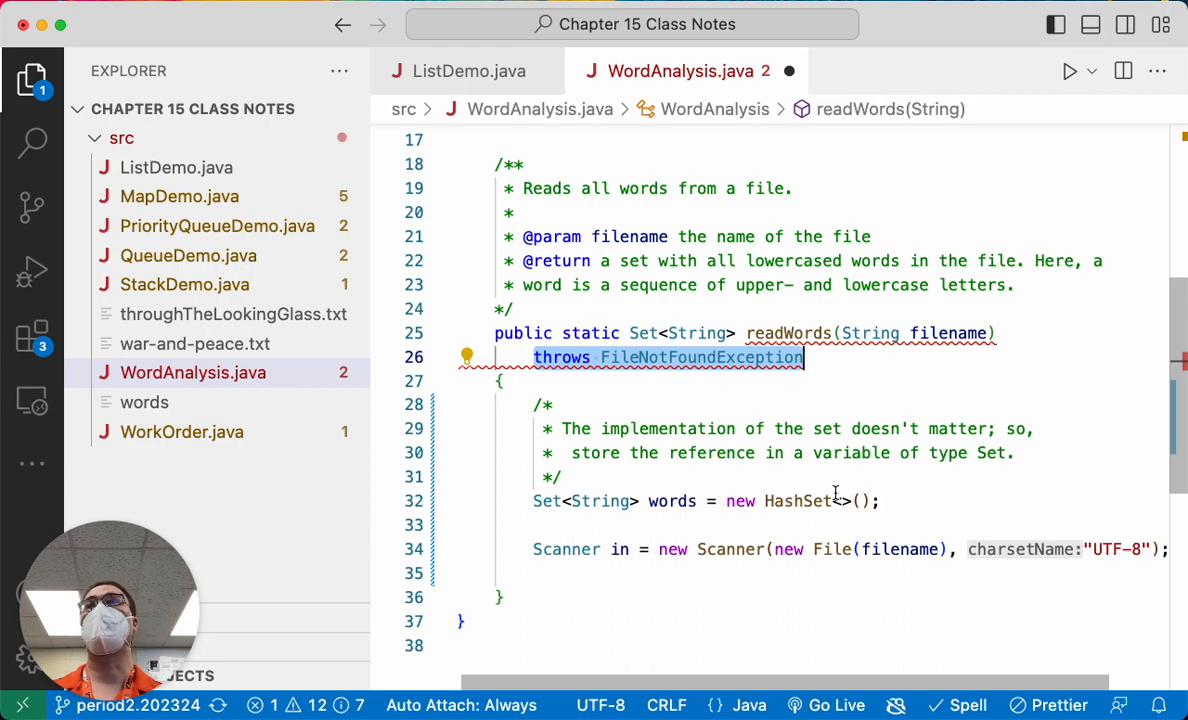
double_click(830, 549)
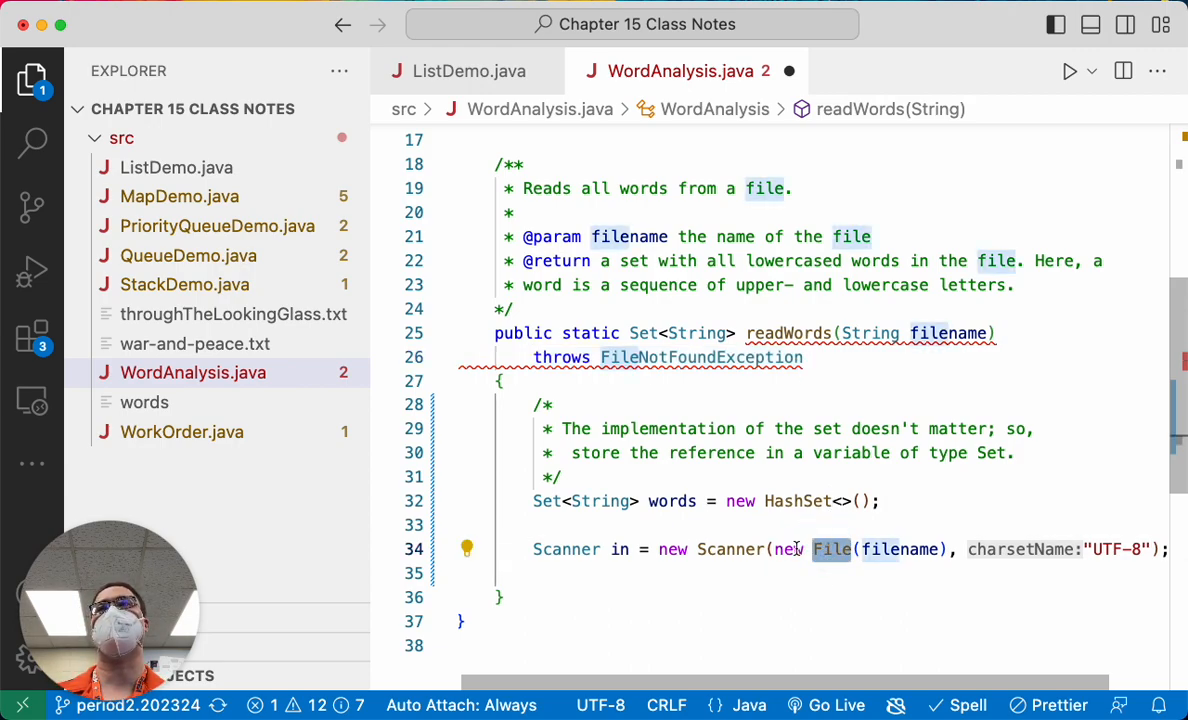
click(776, 549)
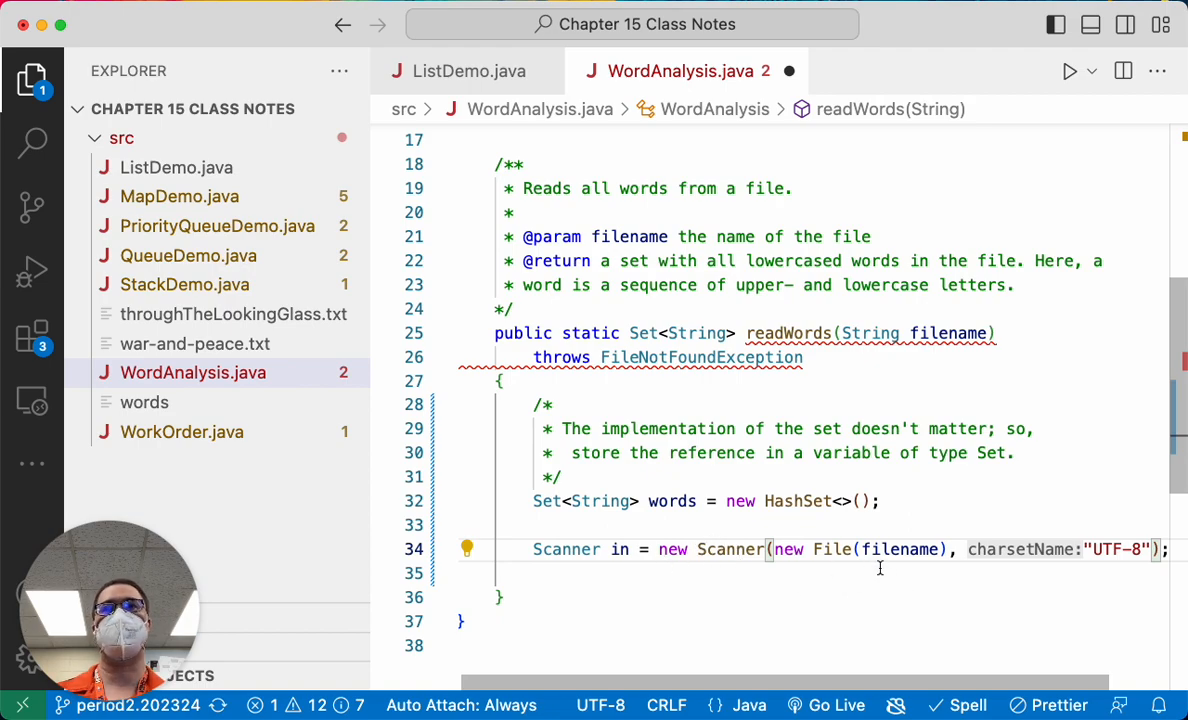
click(801, 575)
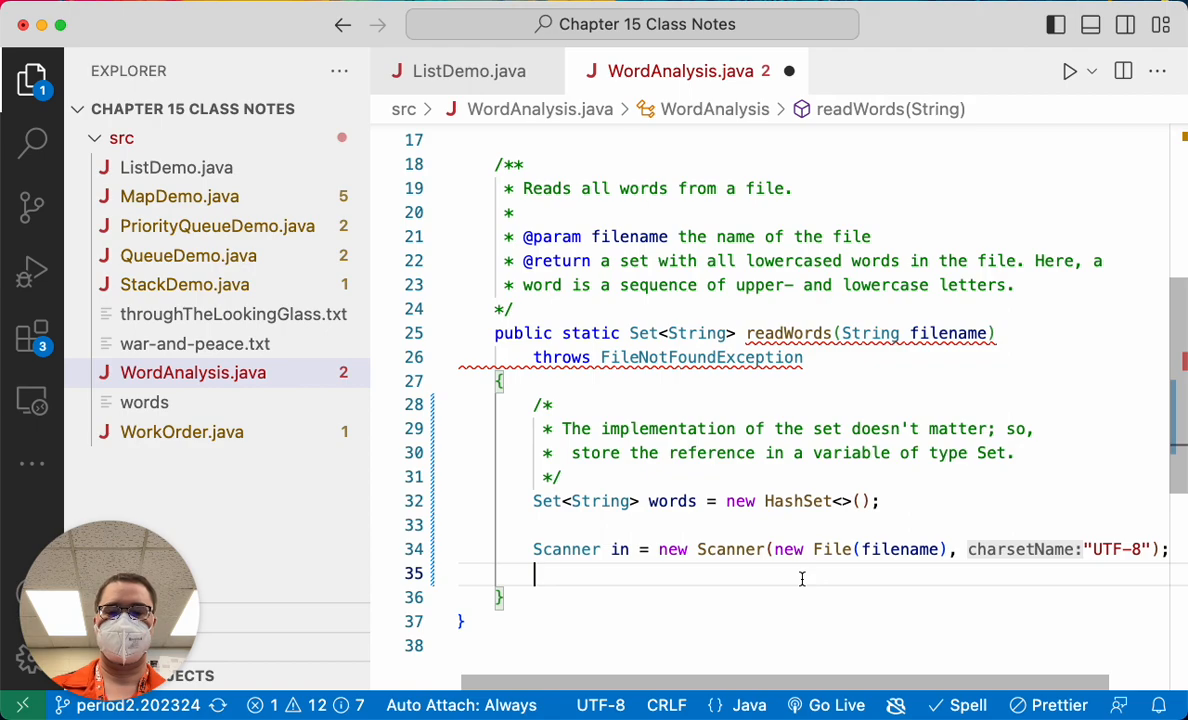
Add the comment '// use any character other than a-z or A-Z as delimeters'
key(Return)
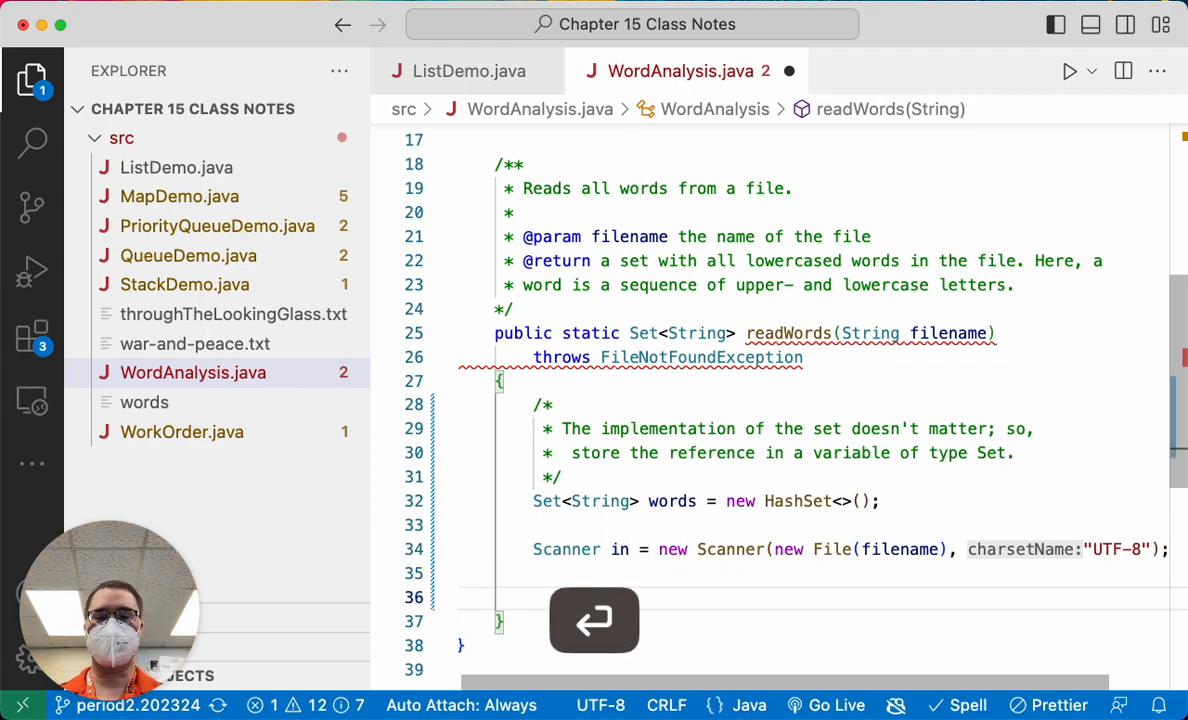
text(//)
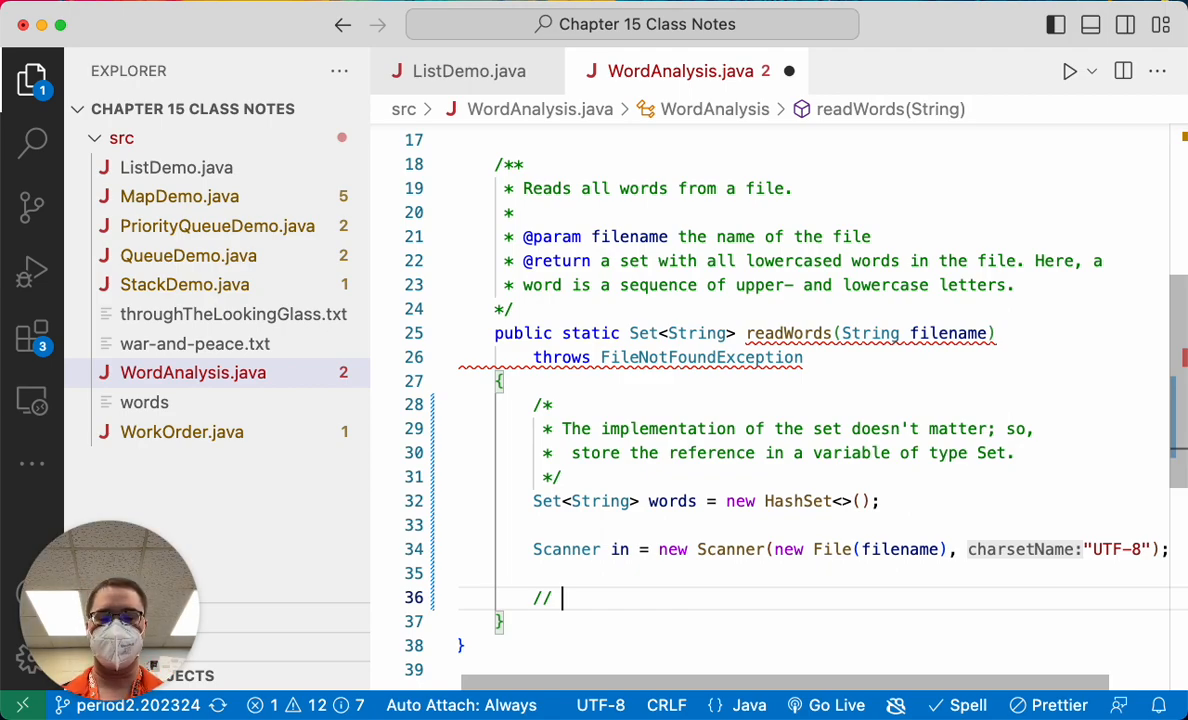
text(use any ch)
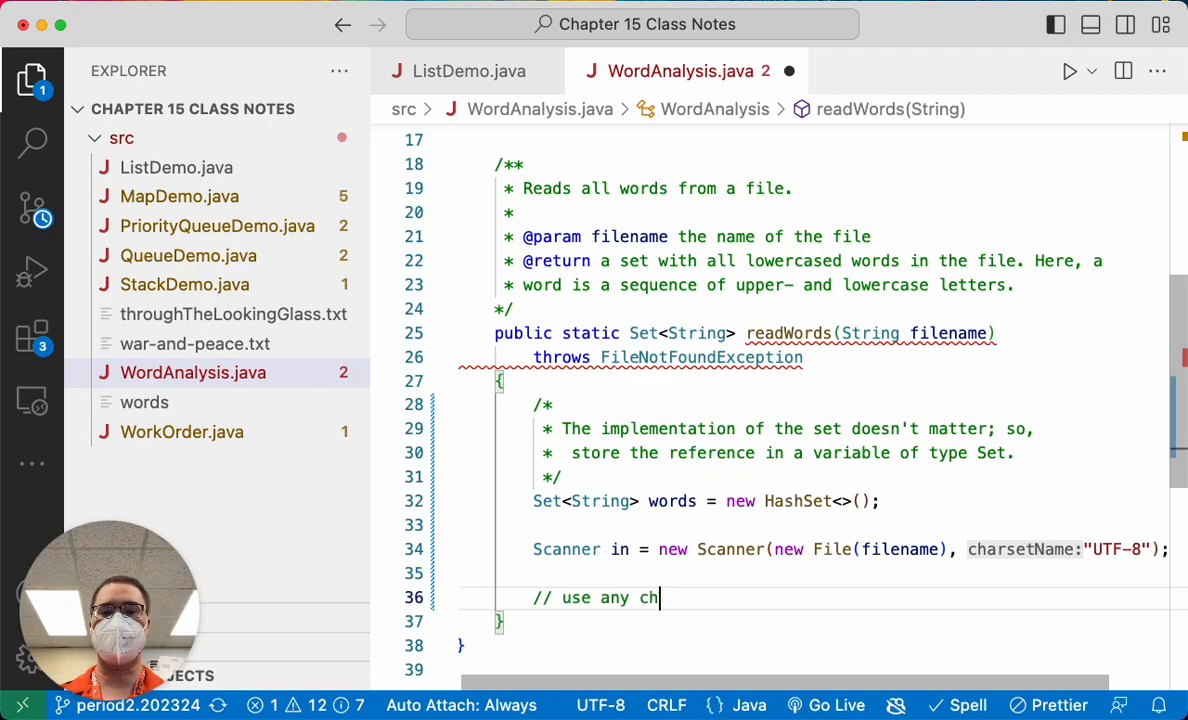
text(aracter ot)
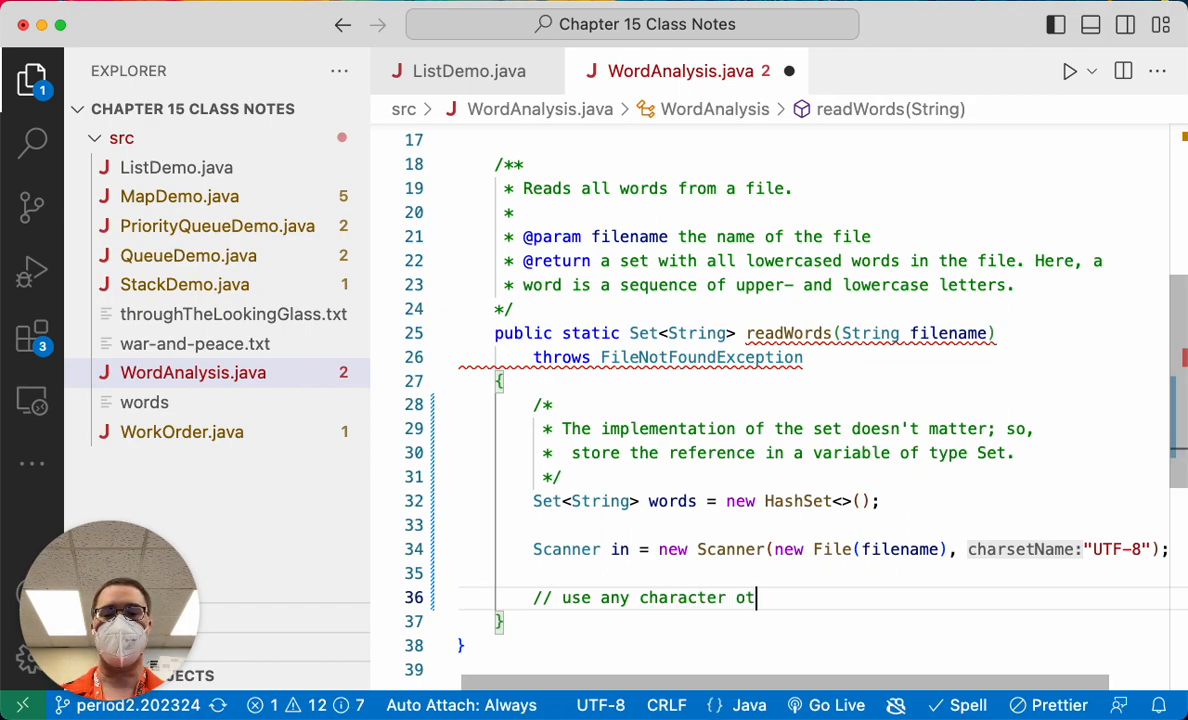
text(ehr)
key(BackSpace)
key(BackSpace)
key(BackSpace)
text(her th)
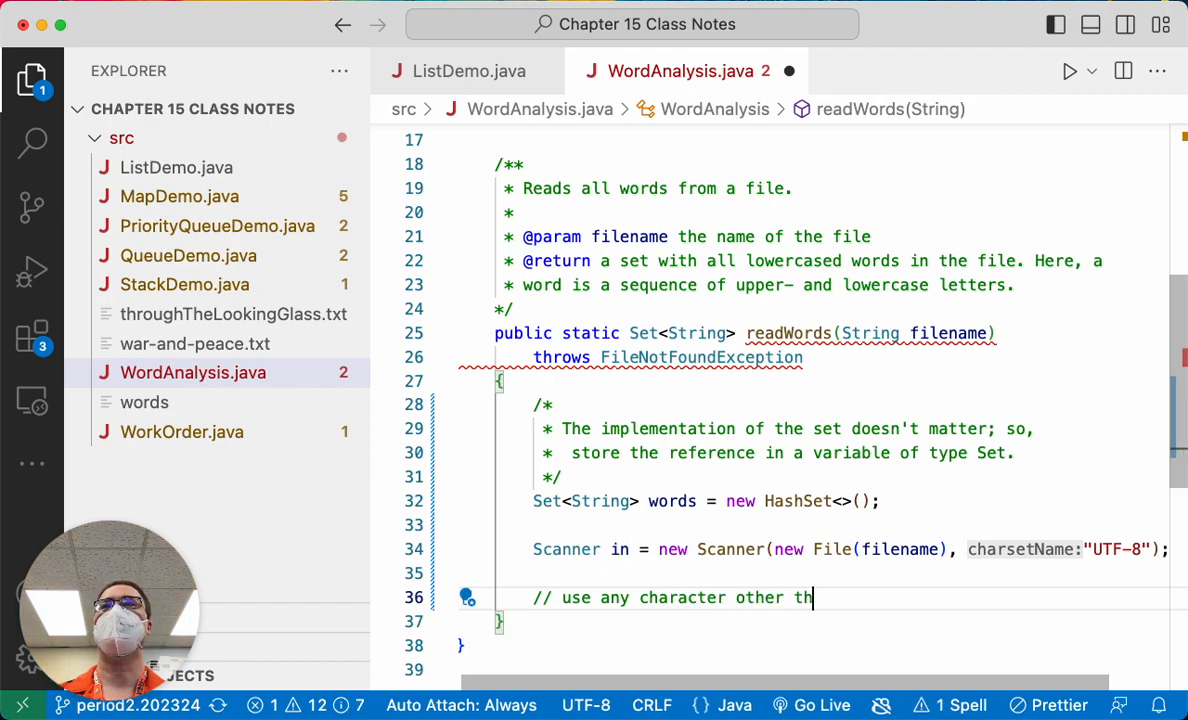
text(an a-z or)
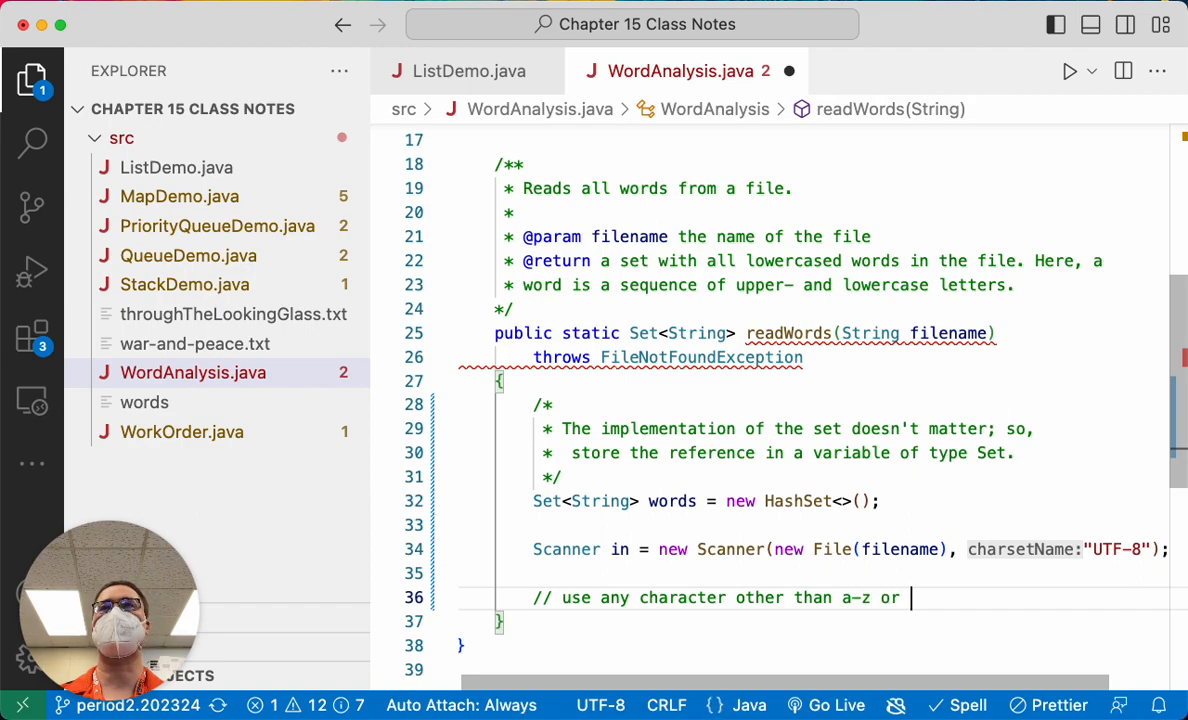
text( A-Z as )
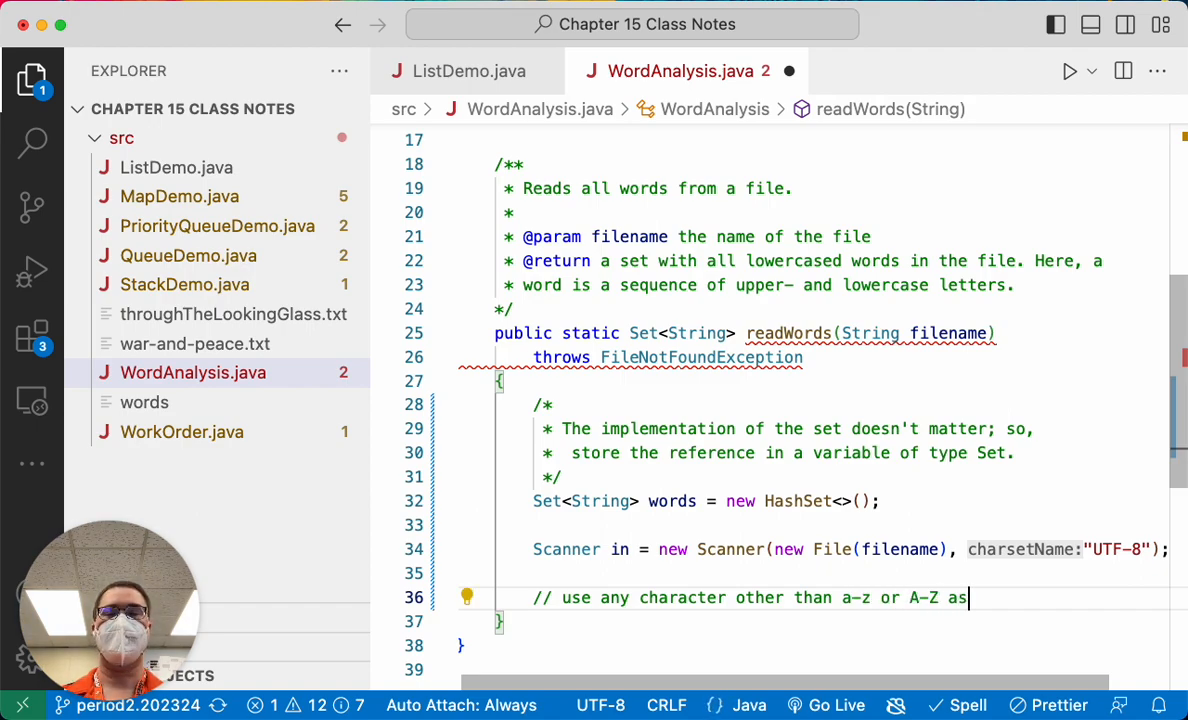
text(delimeters)
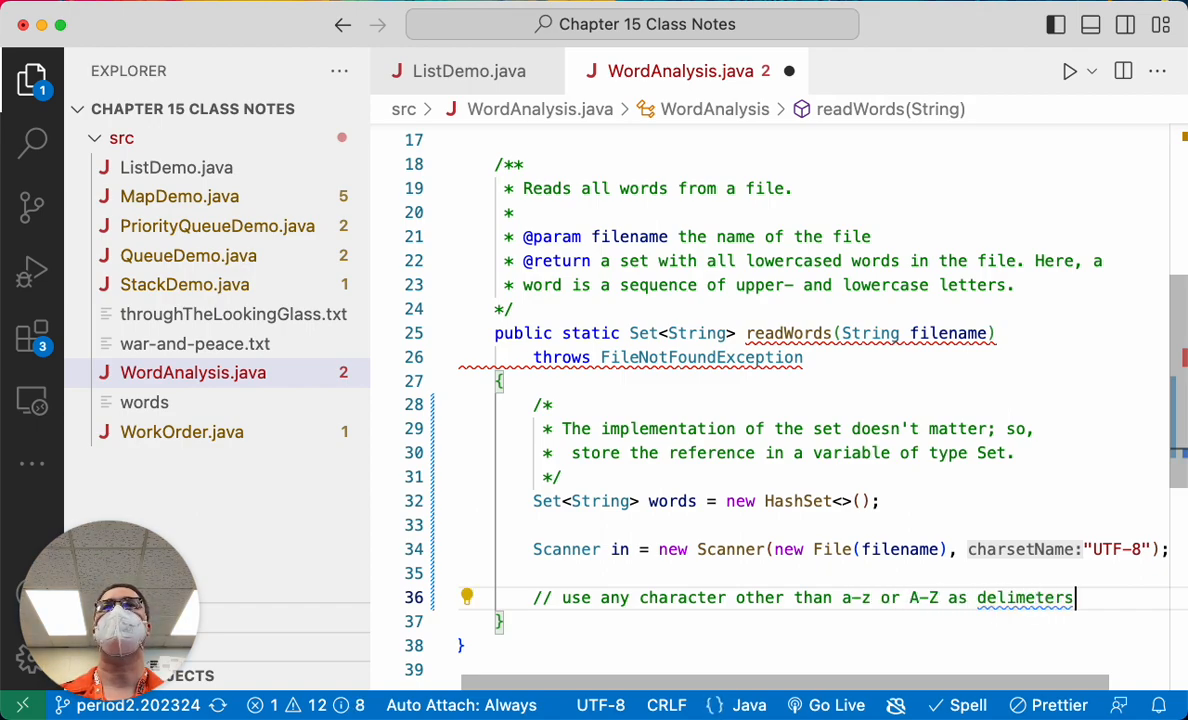
key(Return)
scroll(835, 456, down, 3)
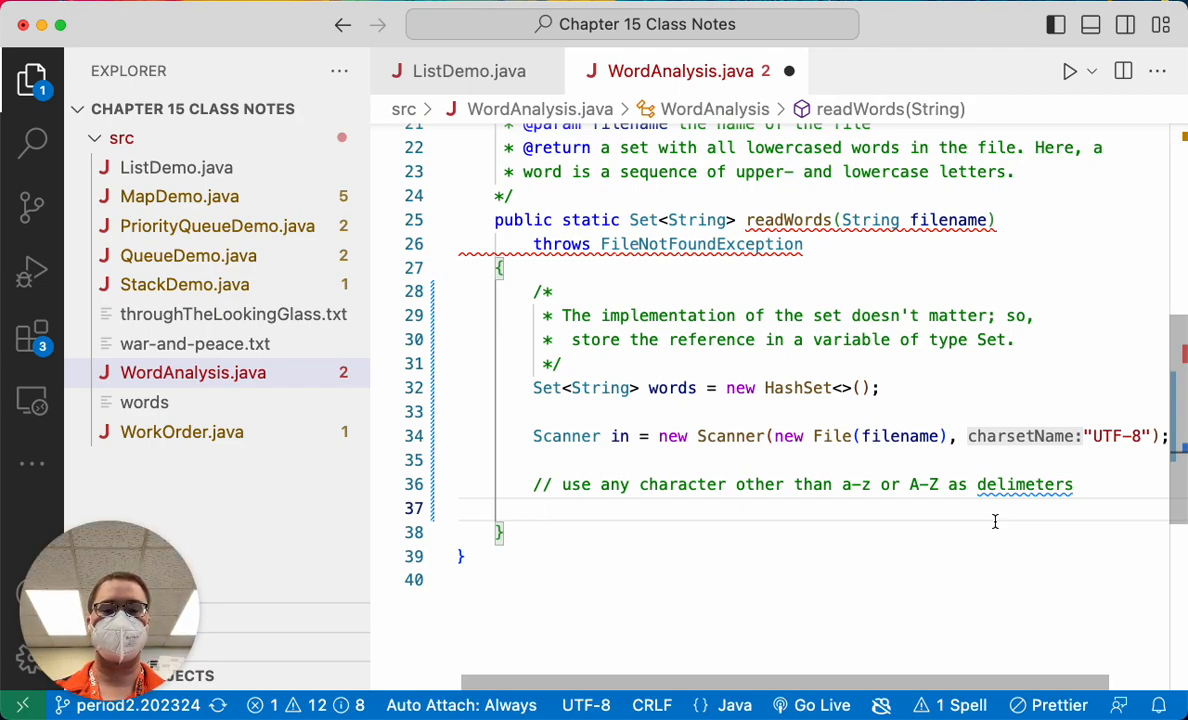
Correct the comment's spelling to 'delimiters' and indent the empty line 37
click(1030, 486)
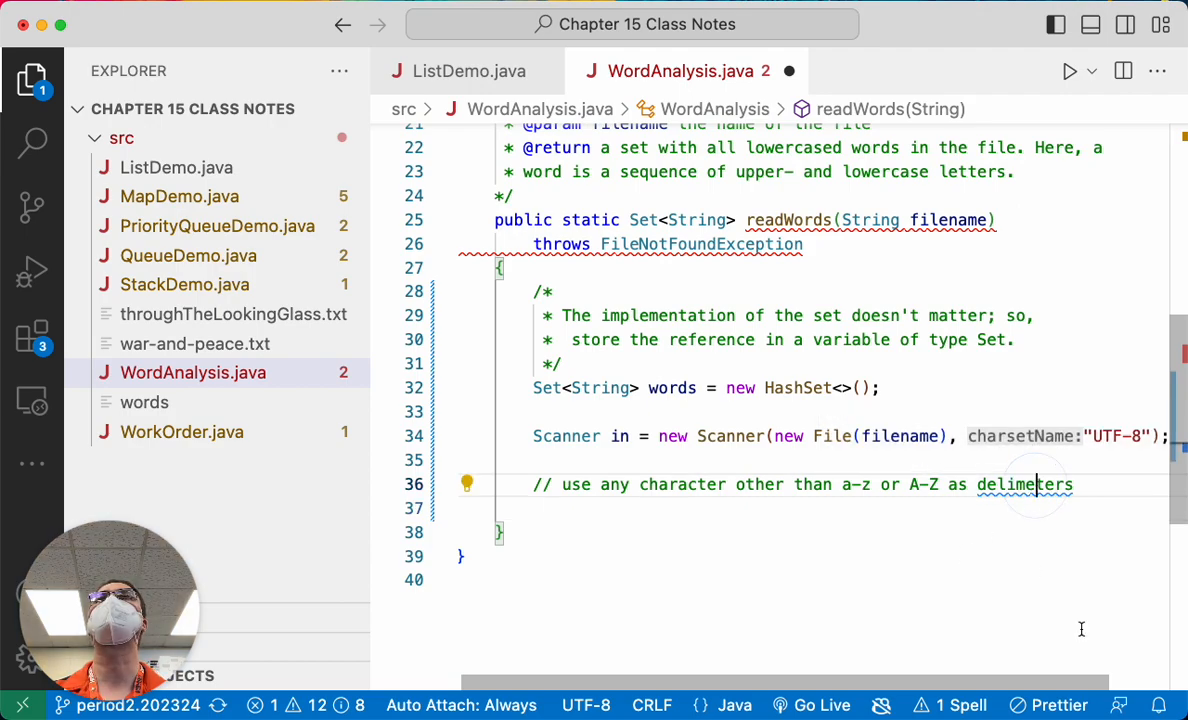
key(BackSpace)
text(i)
key(Down)
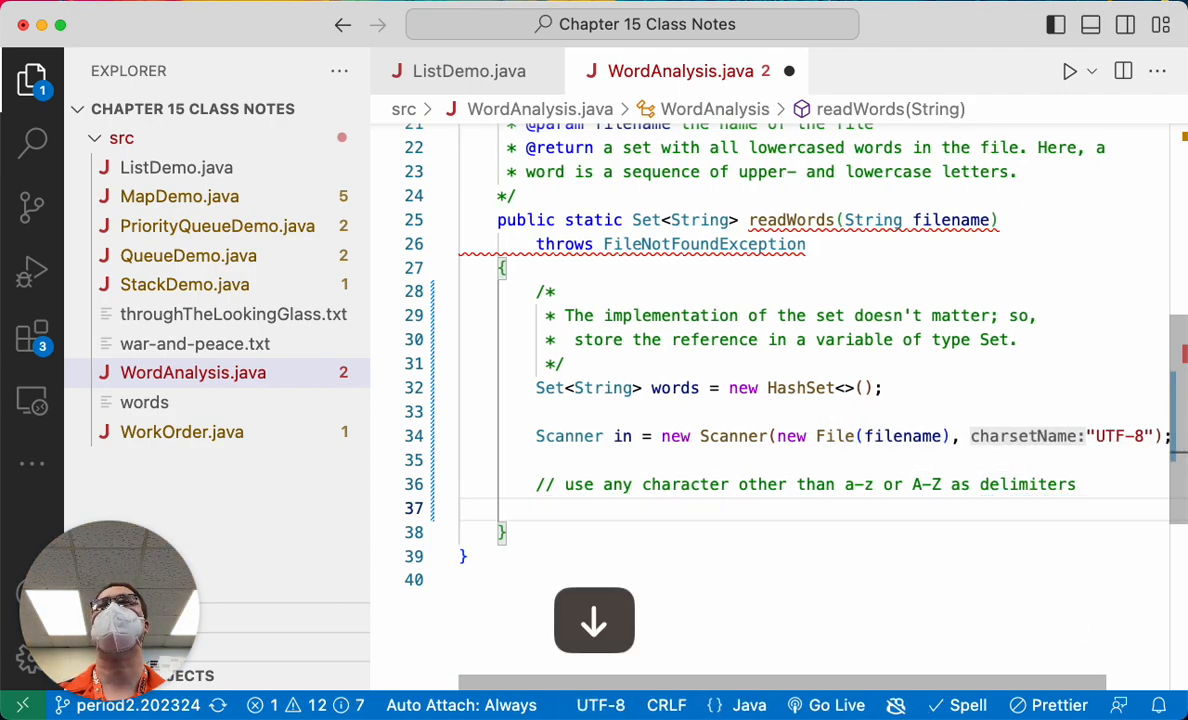
key(Tab)
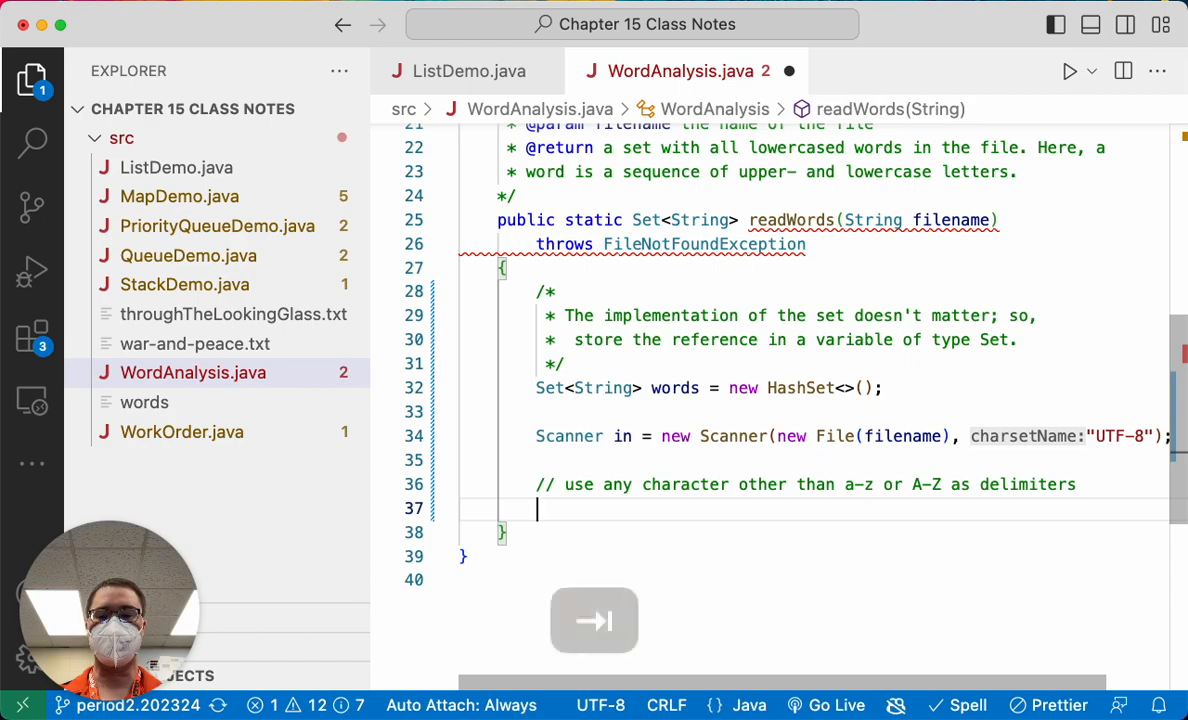
text(in.)
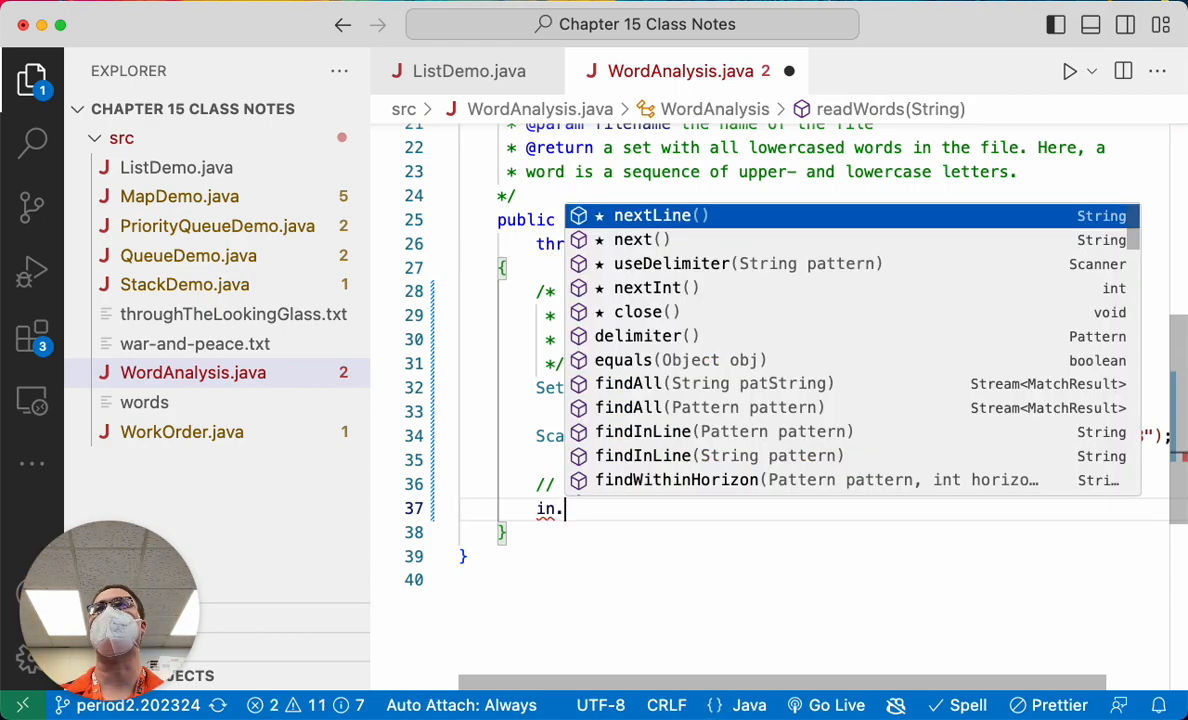
text(use)
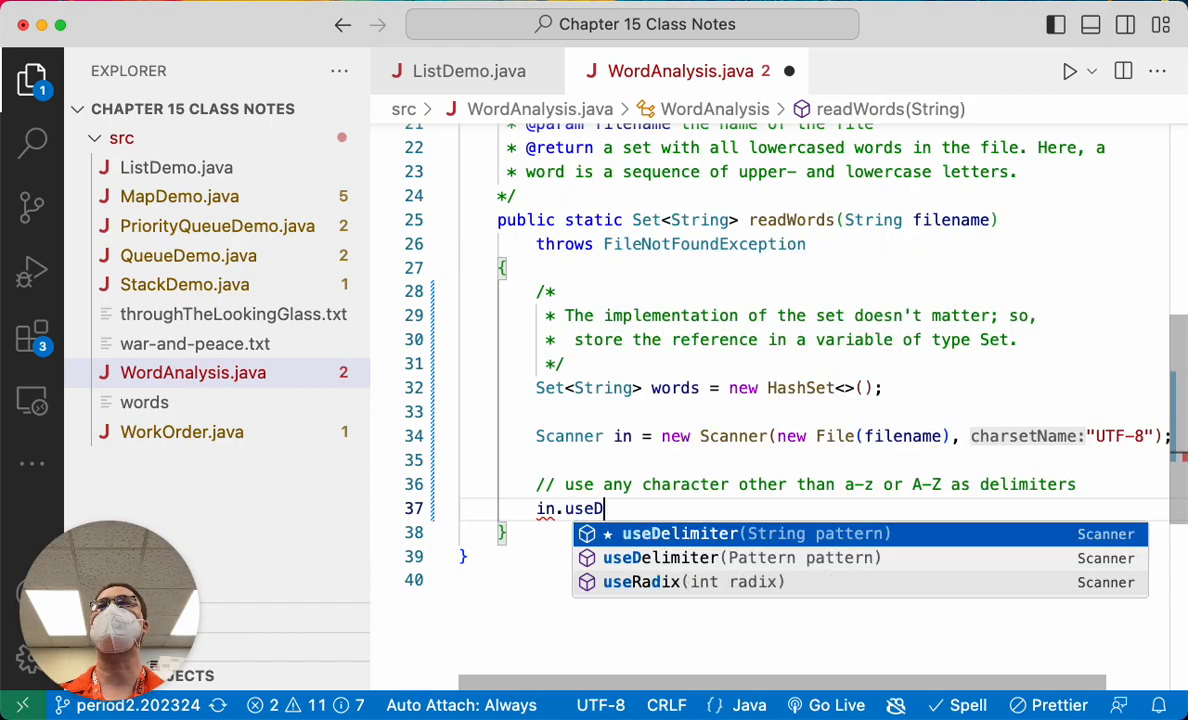
text(D)
Add `in.useDelimiter("[^a-zA-Z]+");` so words split on runs of non-letters
key(Tab)
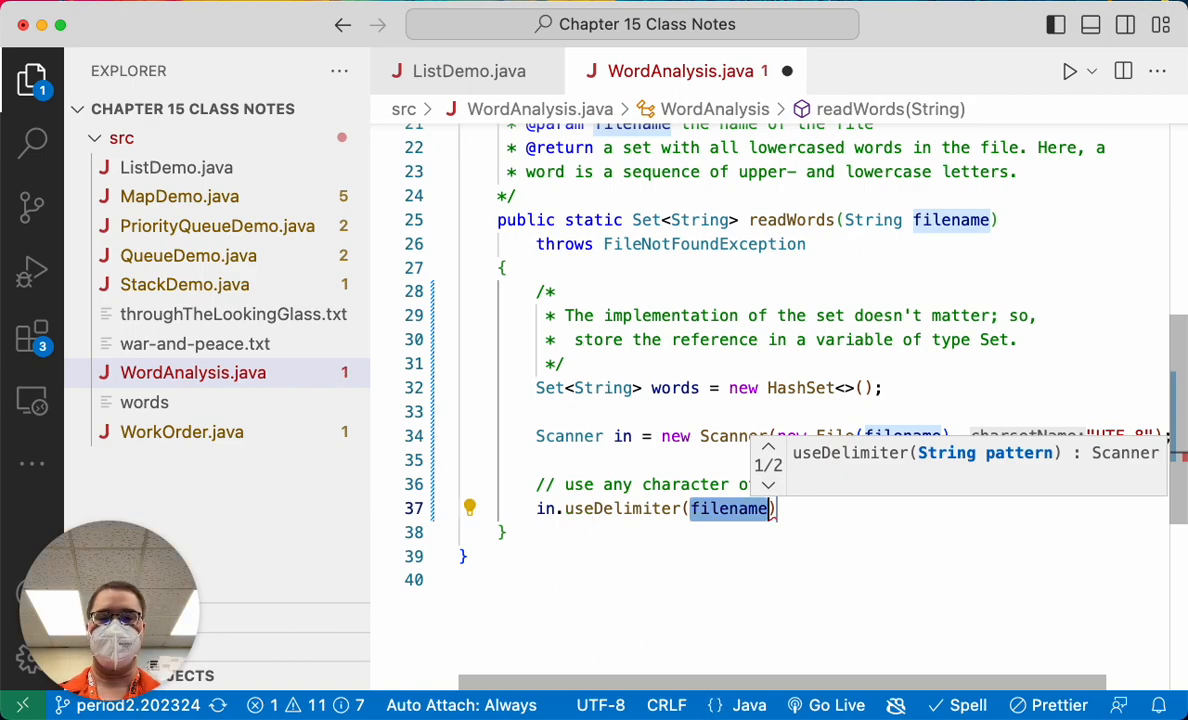
text(")
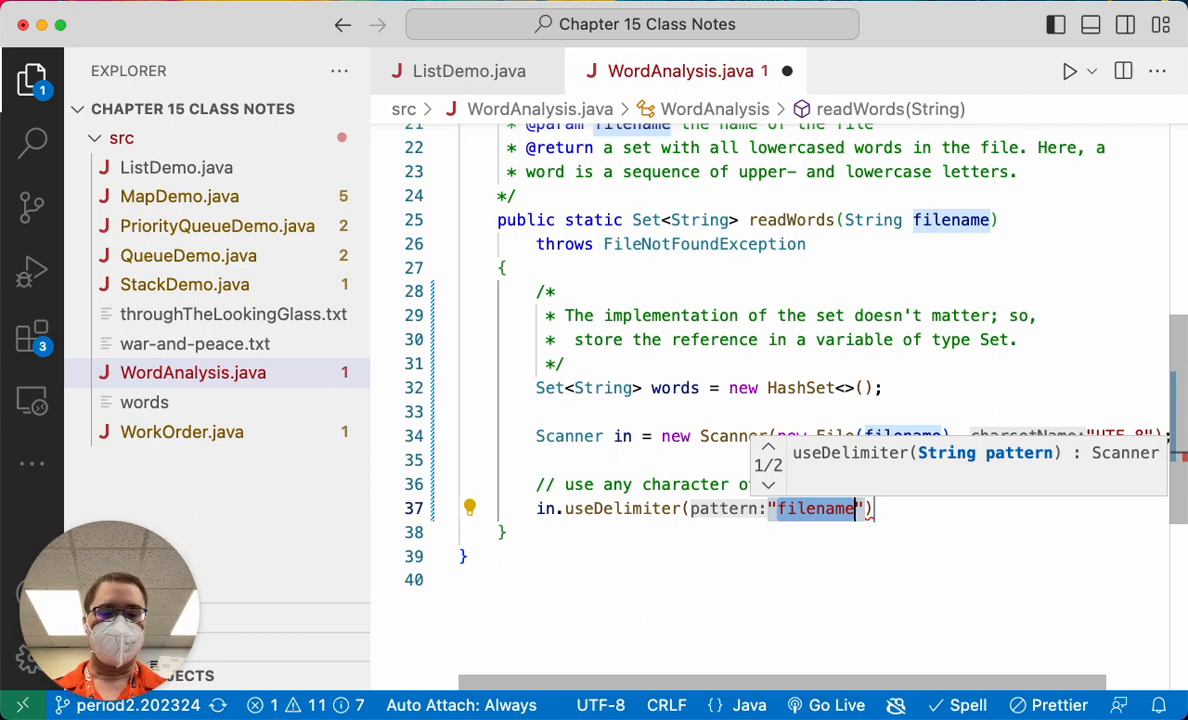
text([)
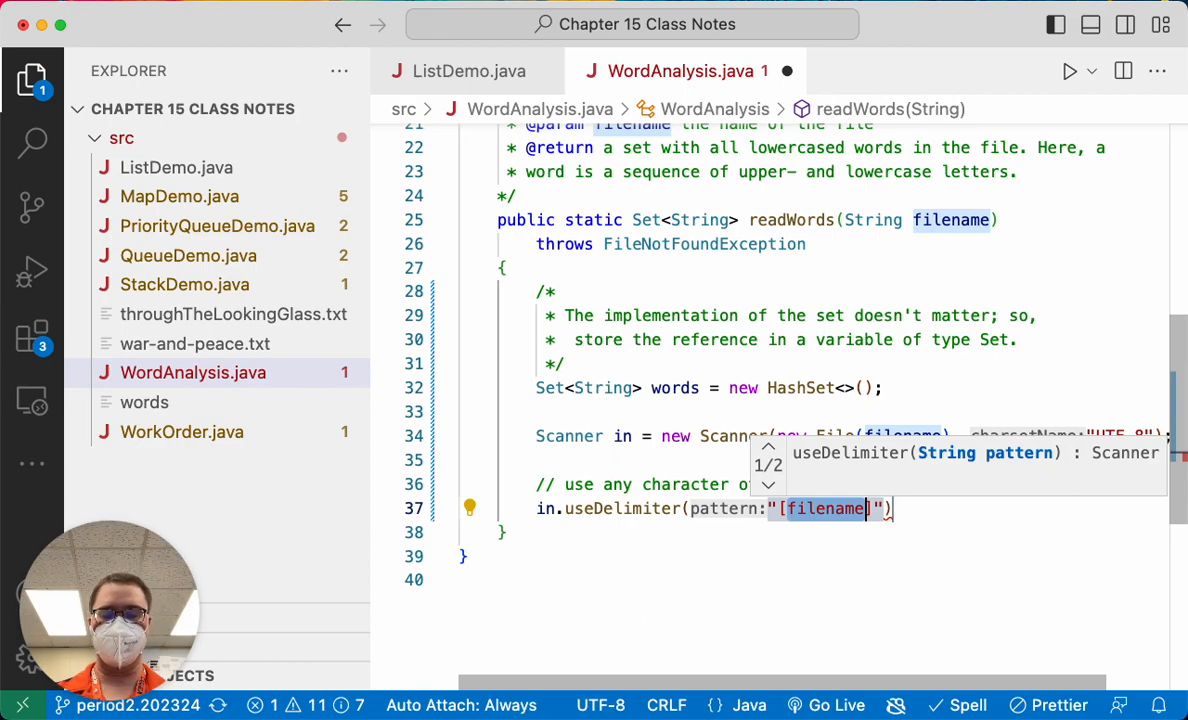
text(^)
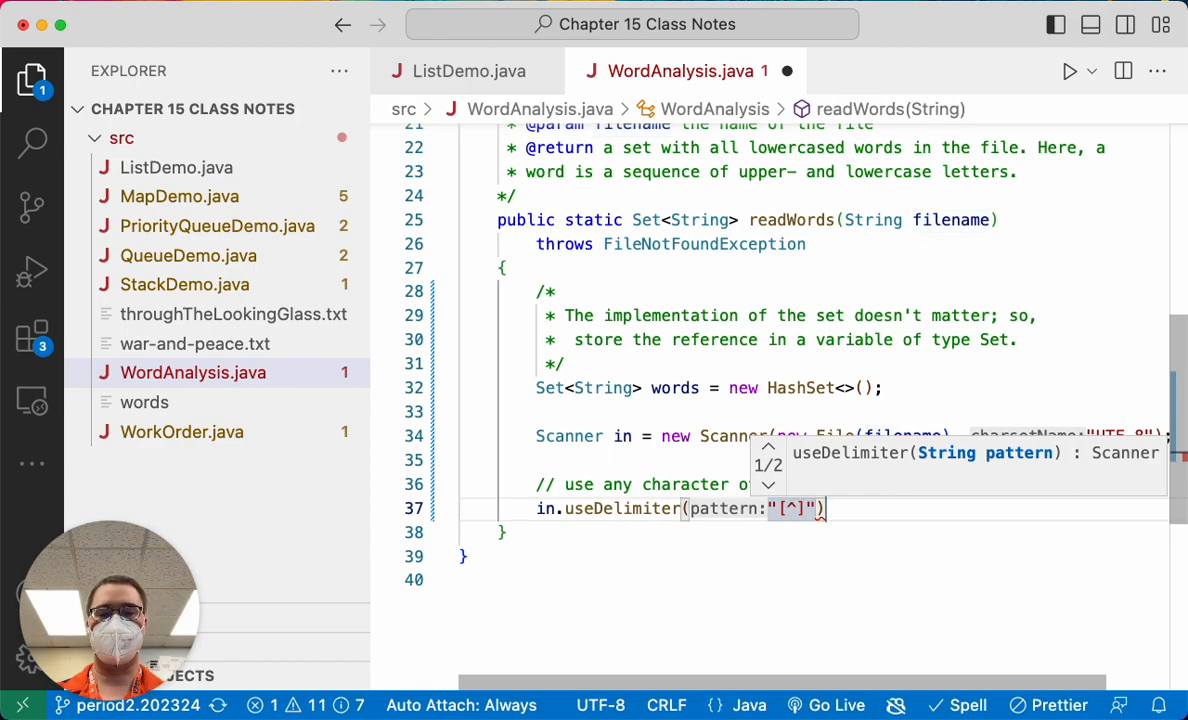
text(a-zA-)
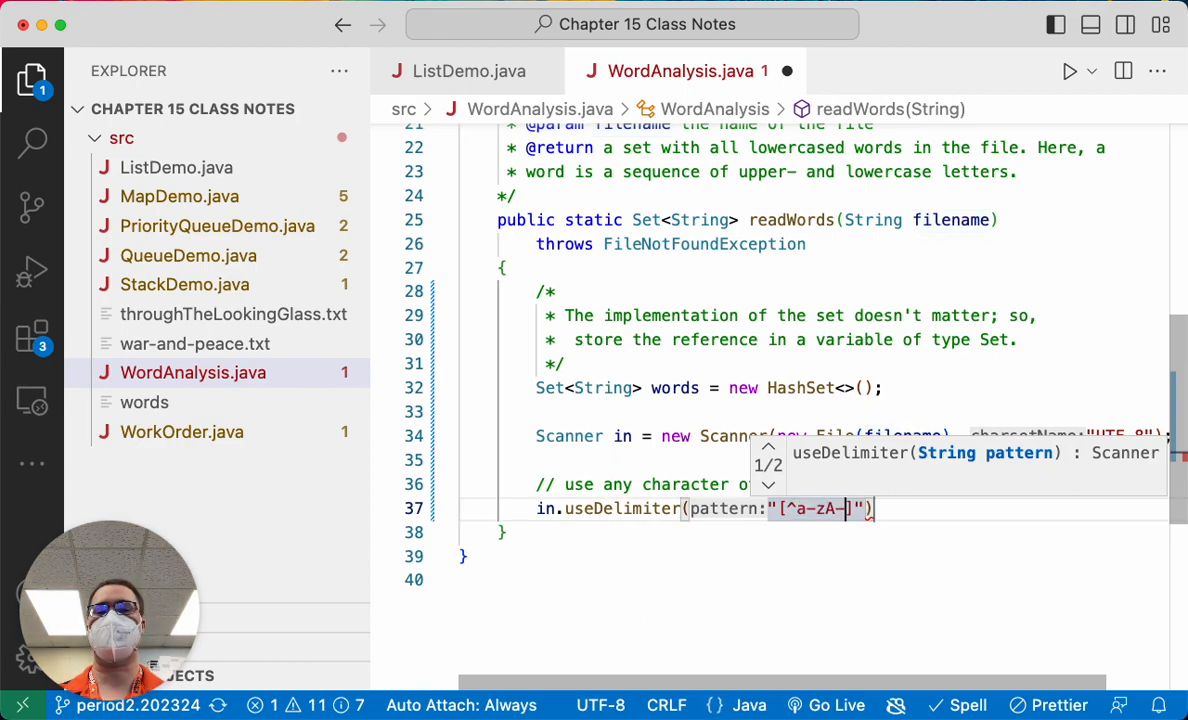
text(Z)
text(+)
key(Right)
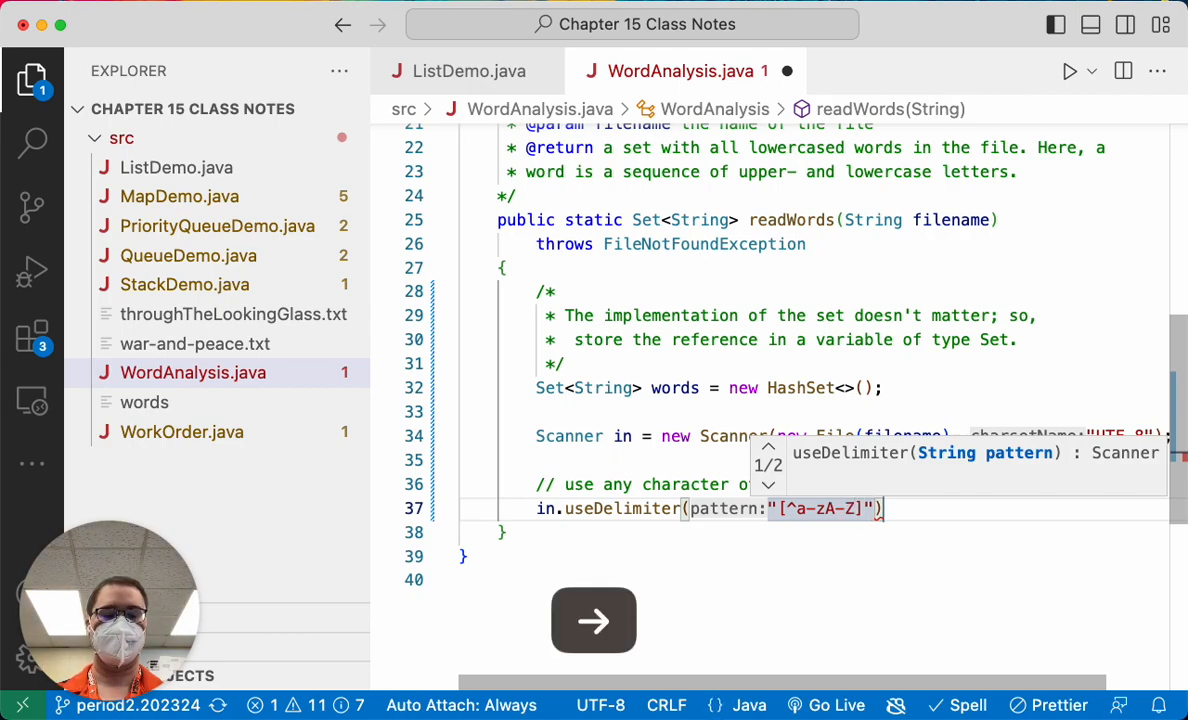
key(super+Right)
text(;)
key(Return)
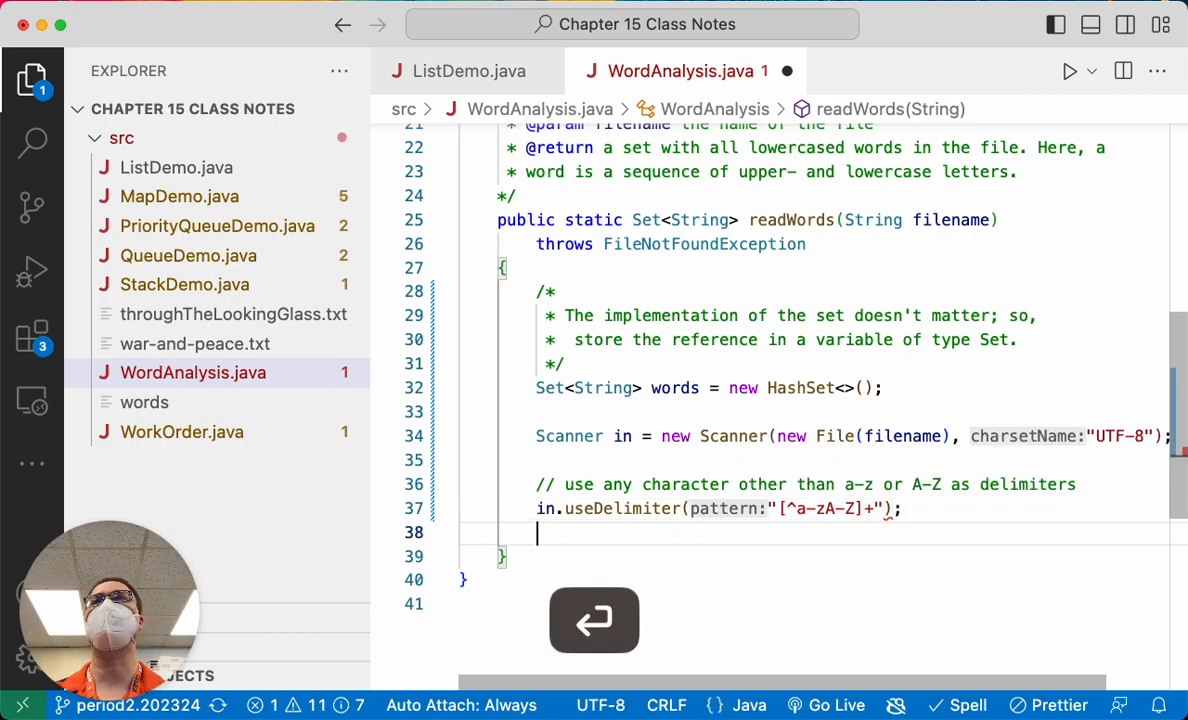
key(Return)
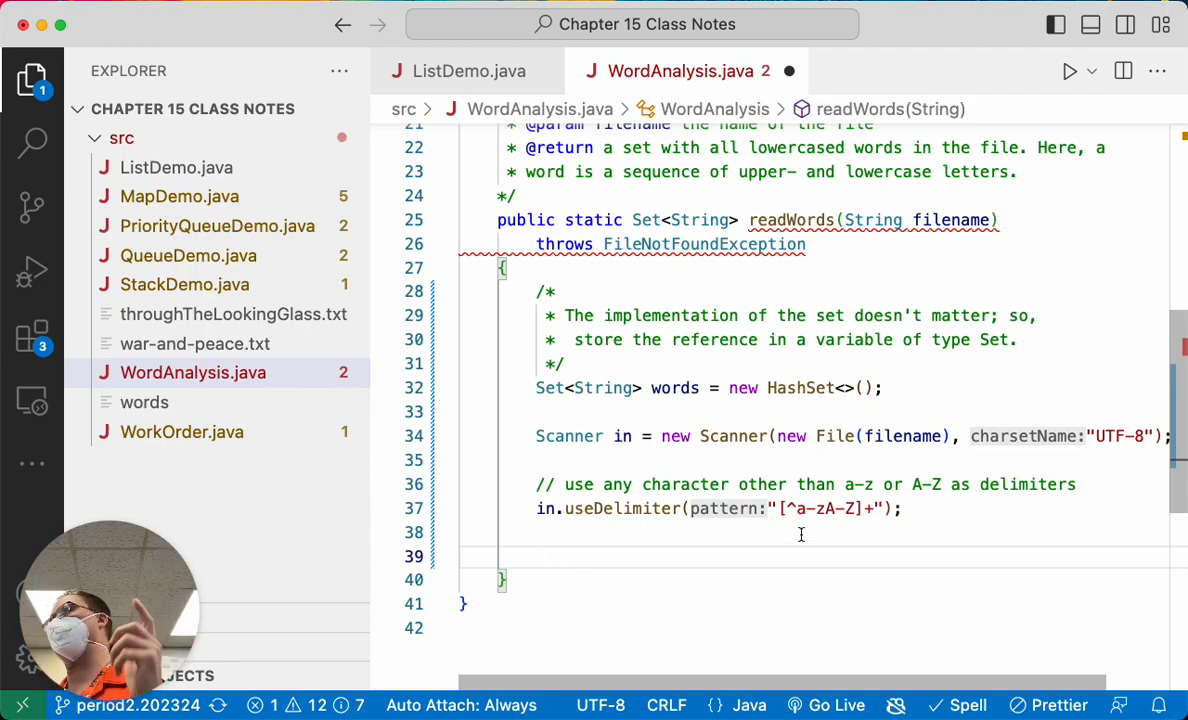
click(857, 508)
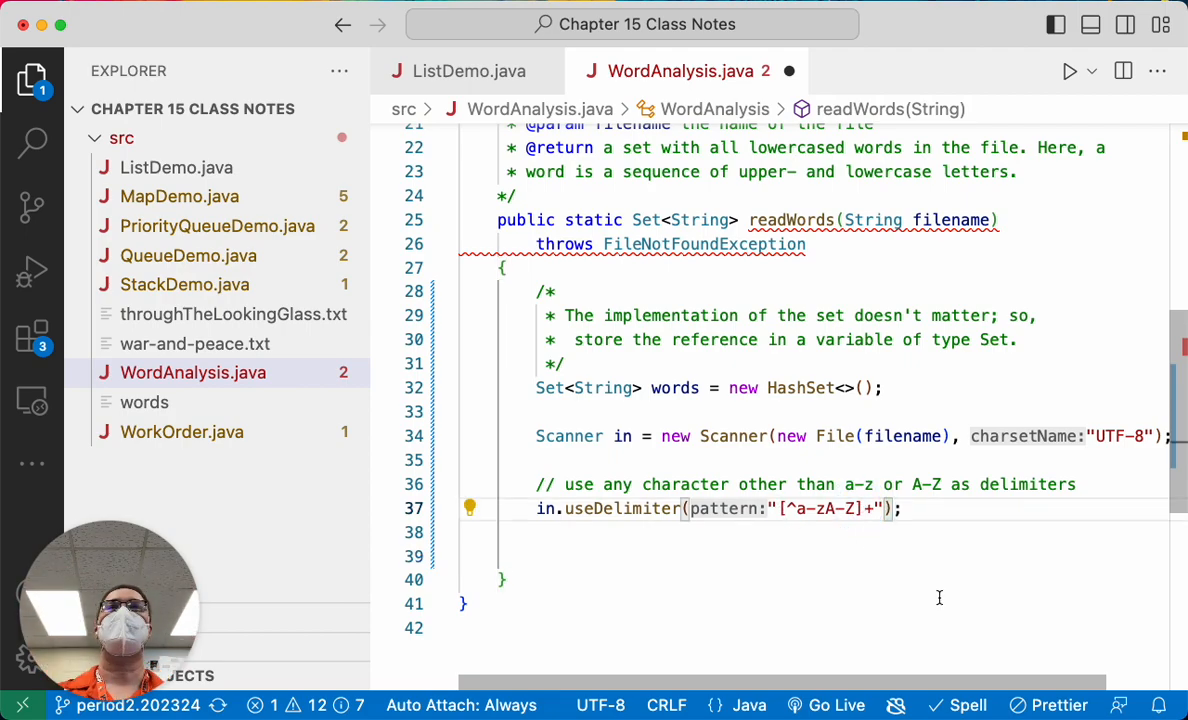
key(Right)
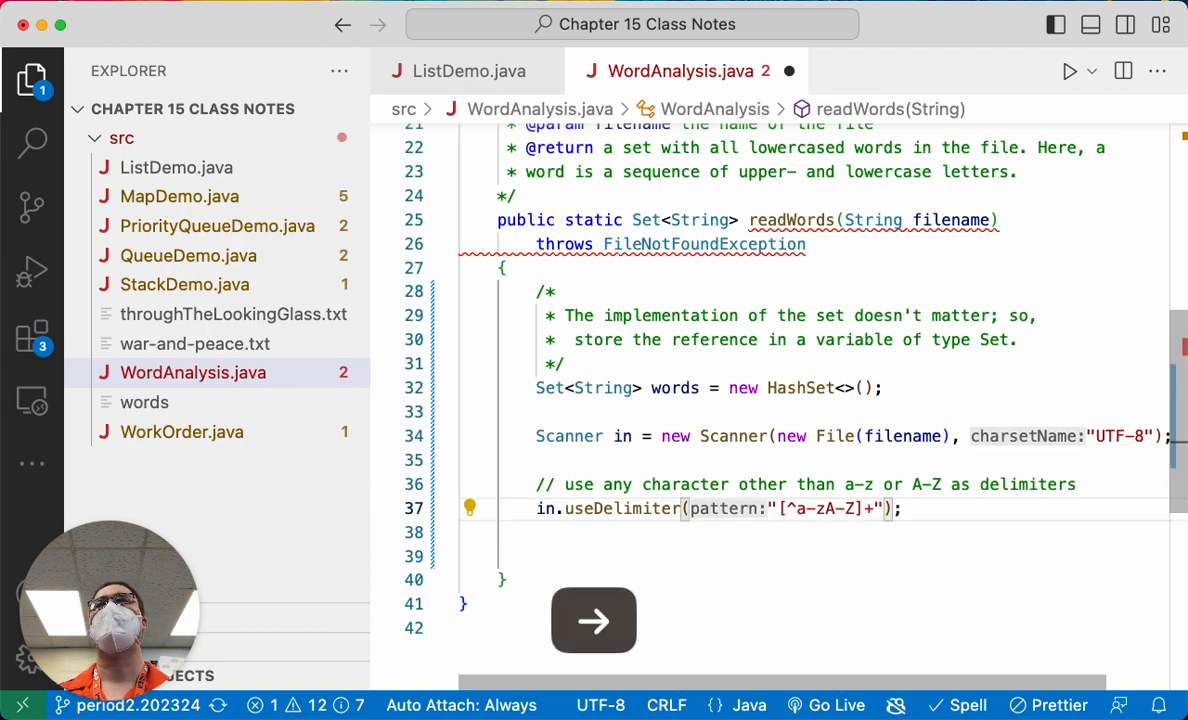
key(Left)
key(shift+Left)
key(shift+Left)
key(shift+Left)
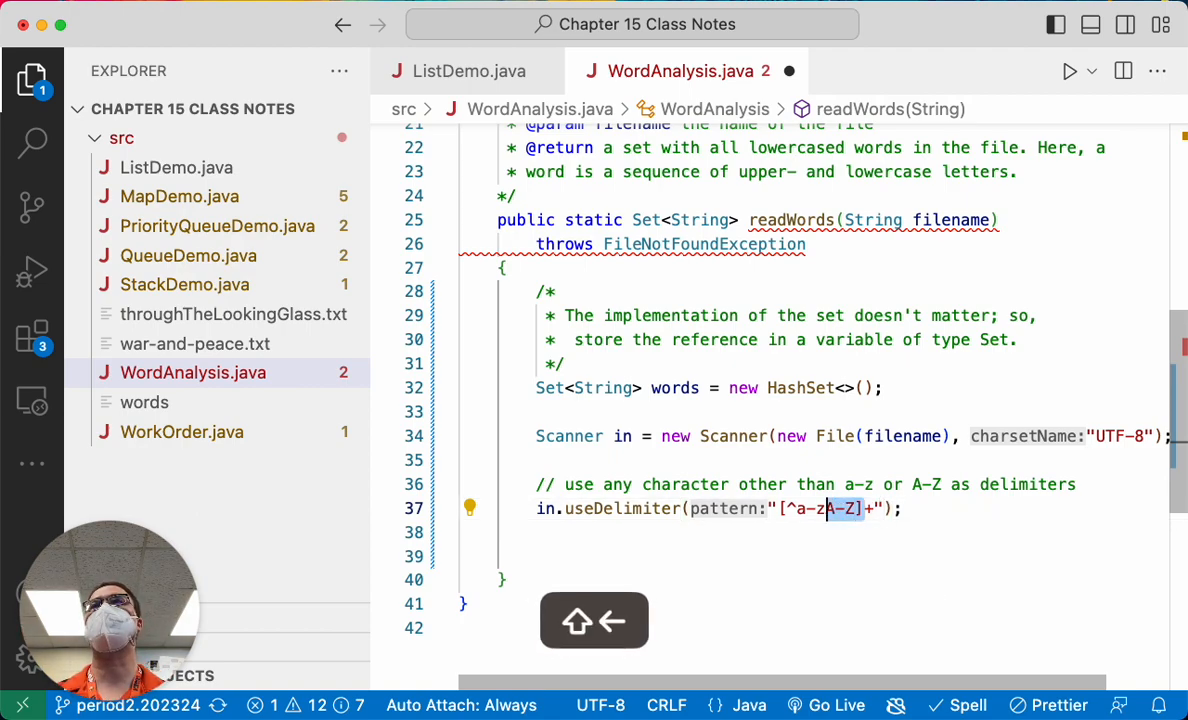
key(shift+Left)
key(shift+Left)
key(shift+Left)
key(shift+Left)
key(shift+Left)
key(Left)
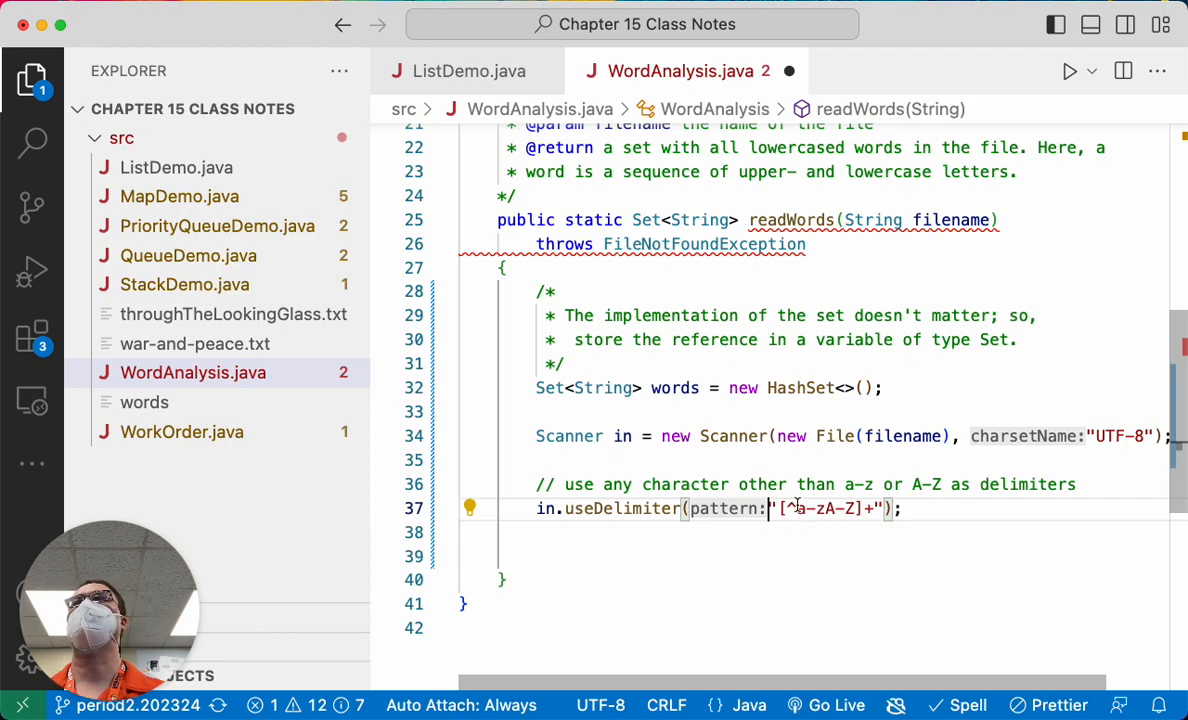
click(827, 510)
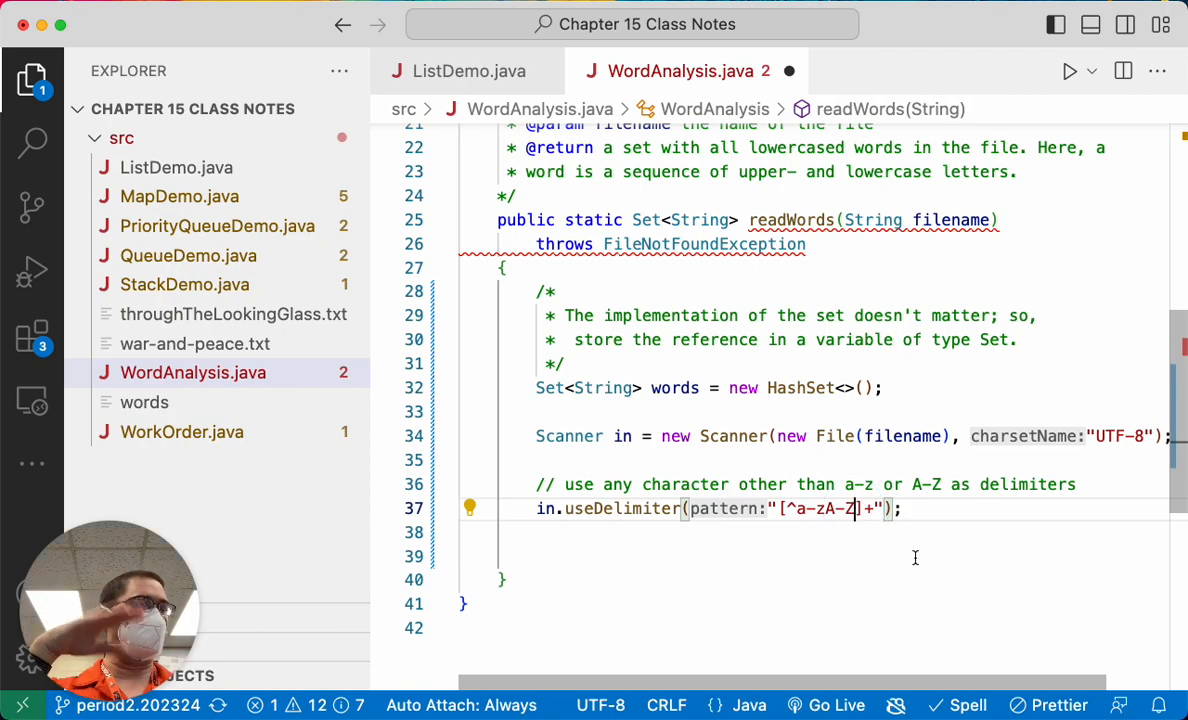
key(Left)
key(Left)
key(Left)
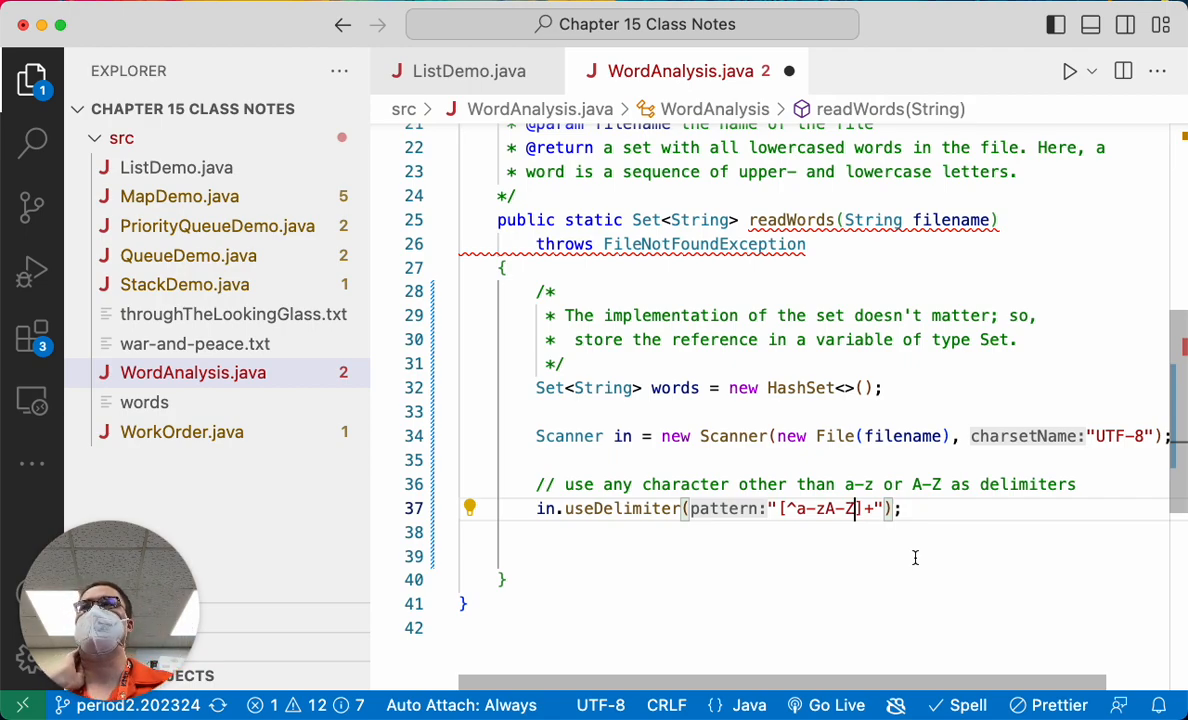
key(super+Right)
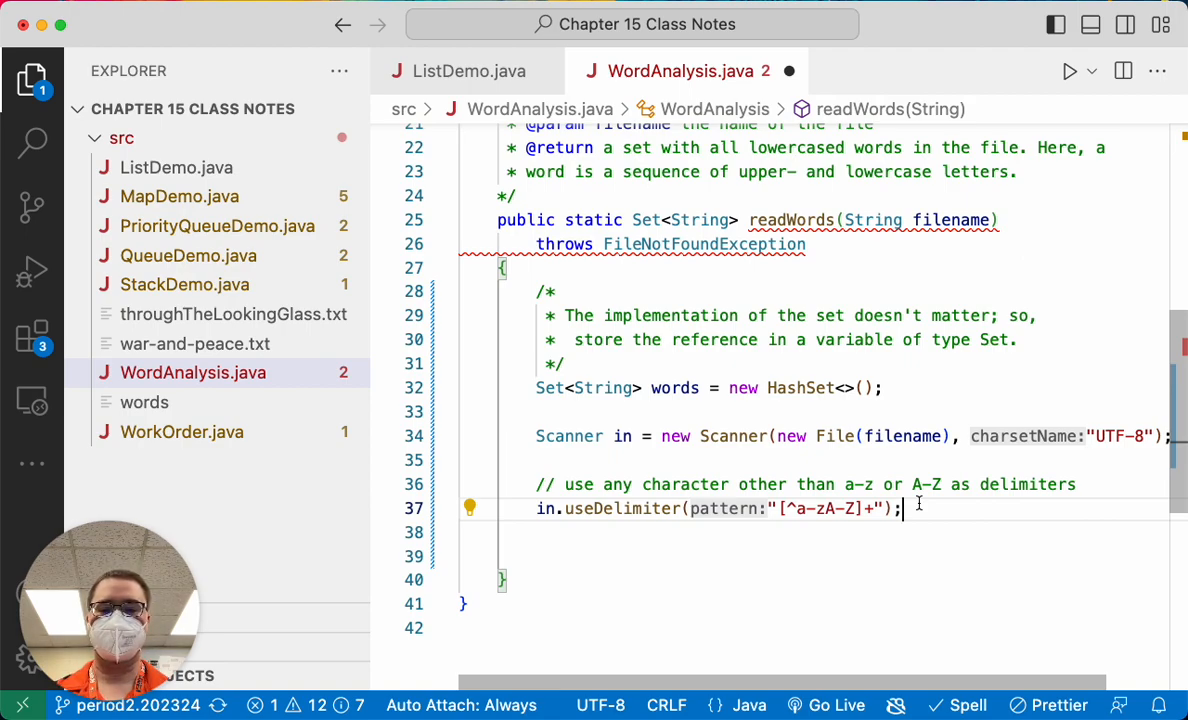
Start a `while (in.hasNext())` loop with its body opened
key(Return)
key(Return)
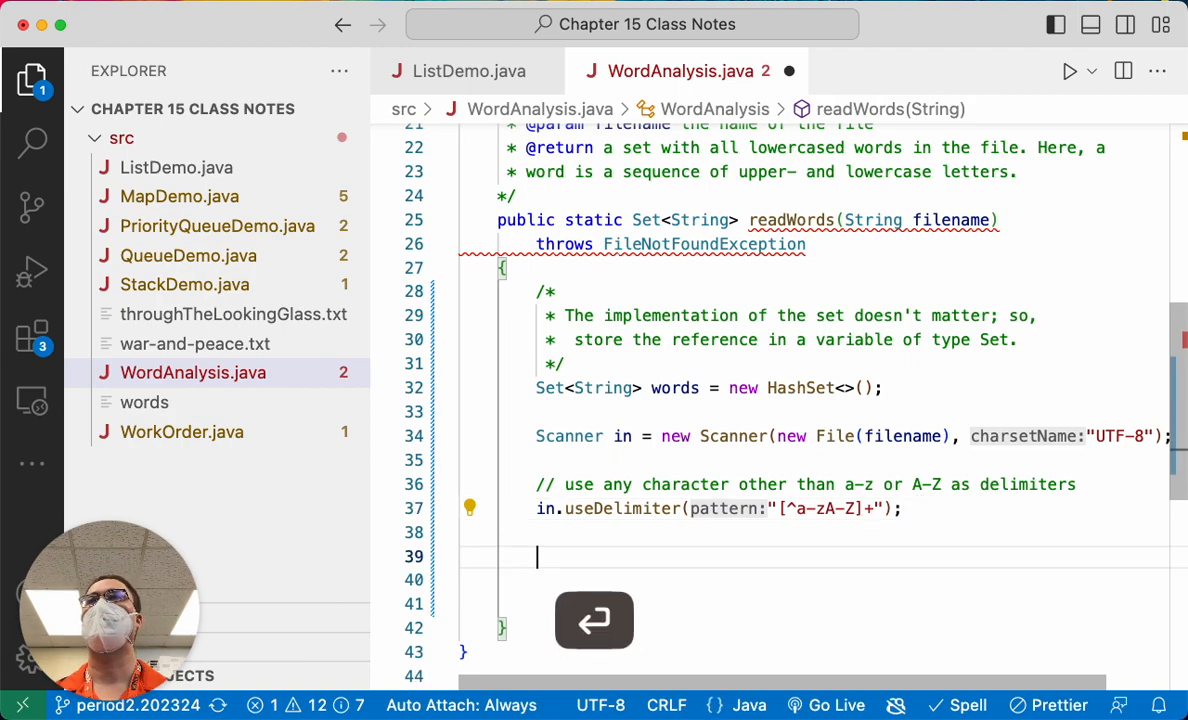
text(while)
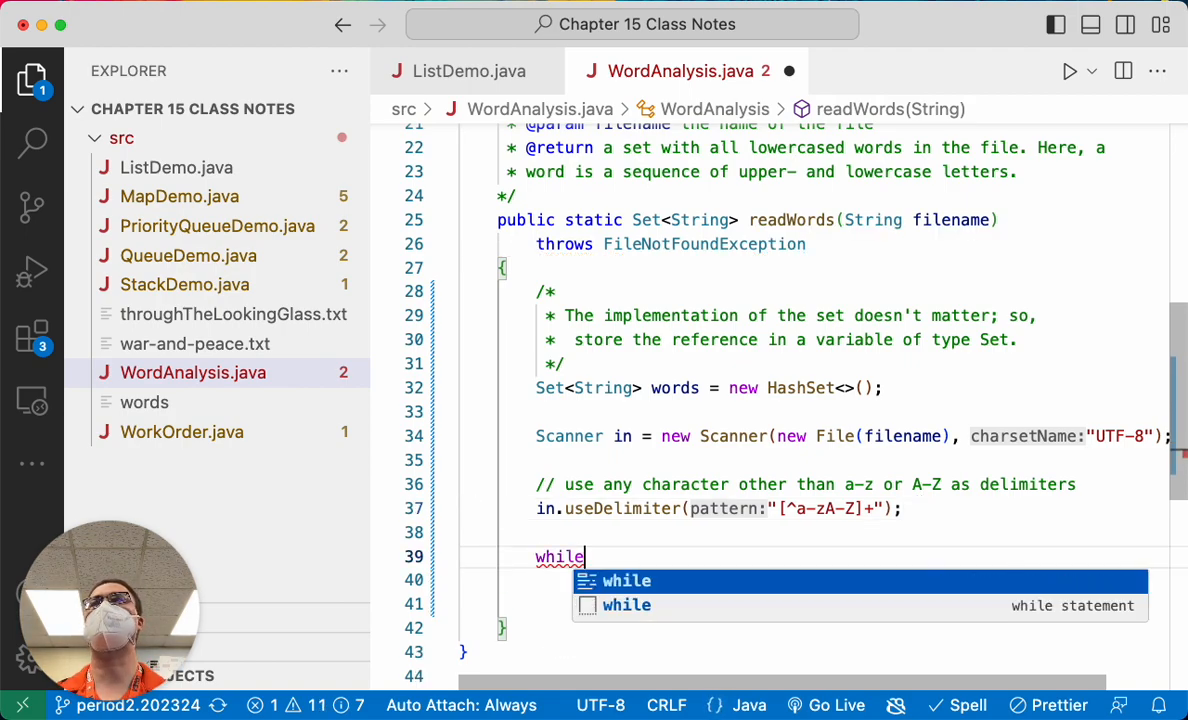
text((in.hasN)
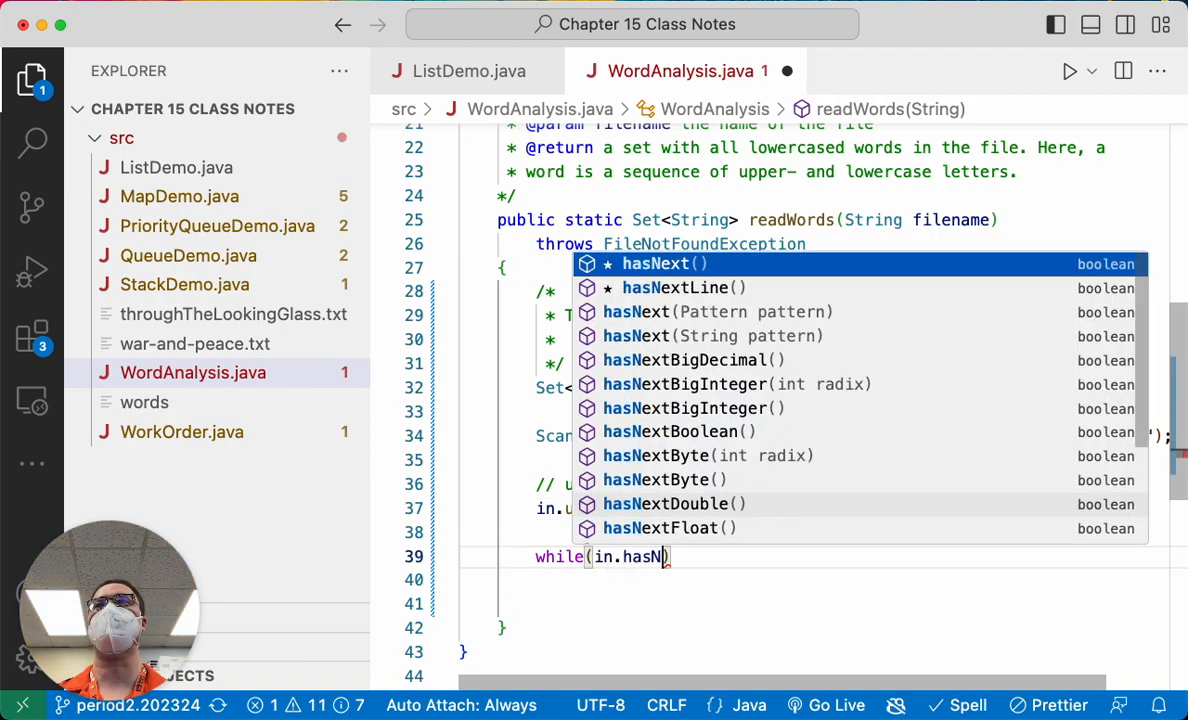
text(ext())
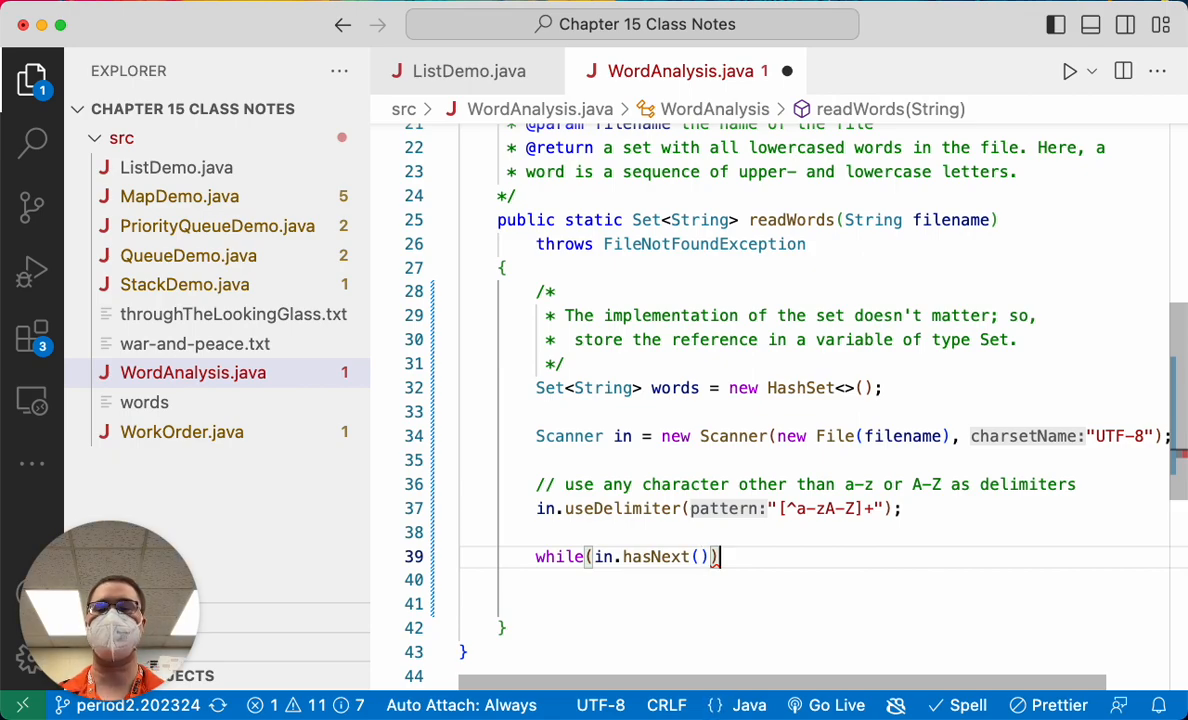
key(Return)
text({)
key(Return)
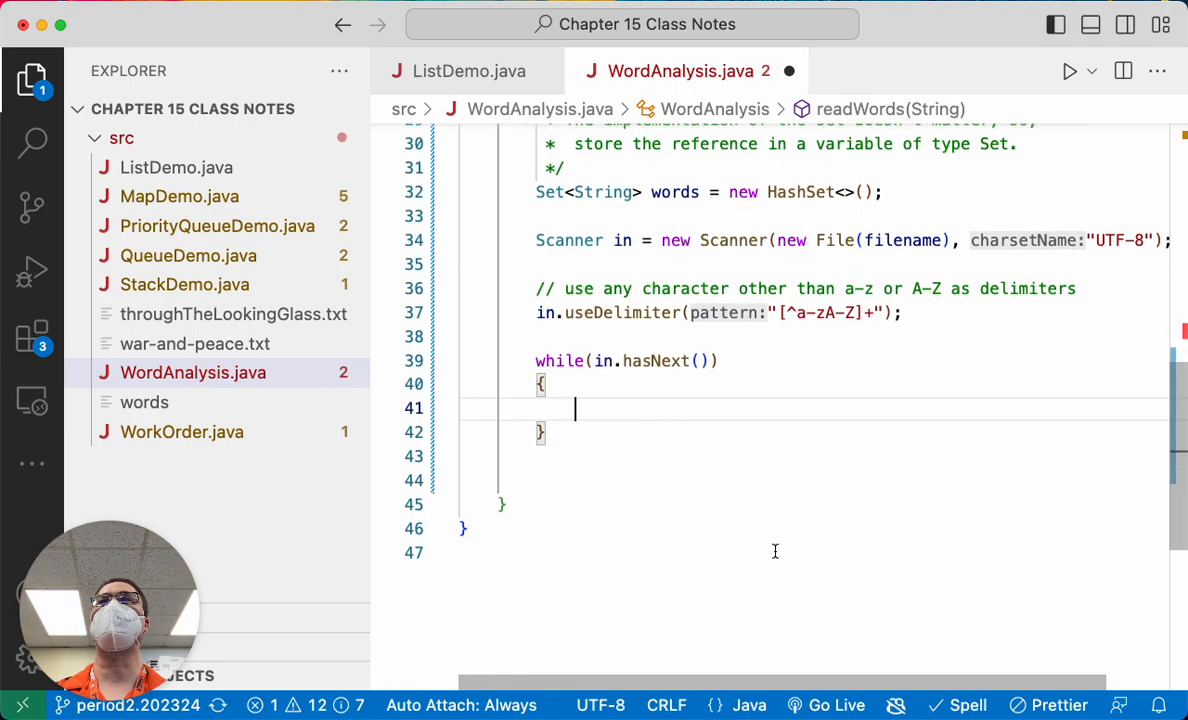
scroll(648, 355, up, 3)
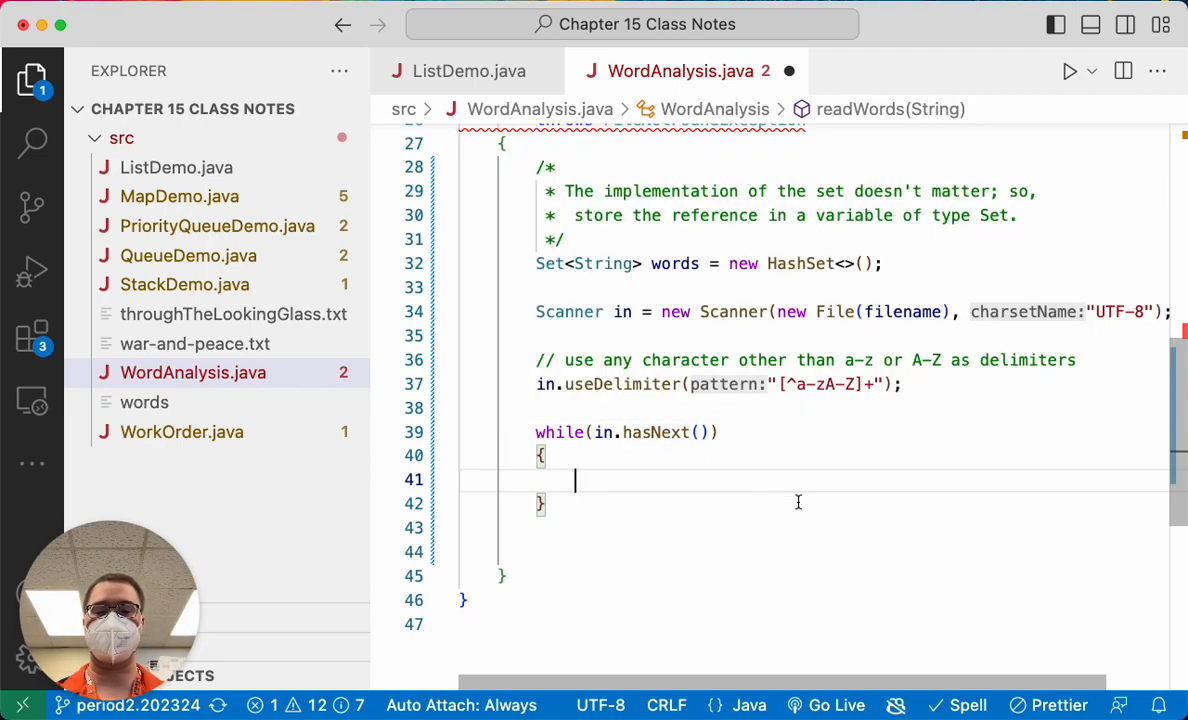
text(/* */)
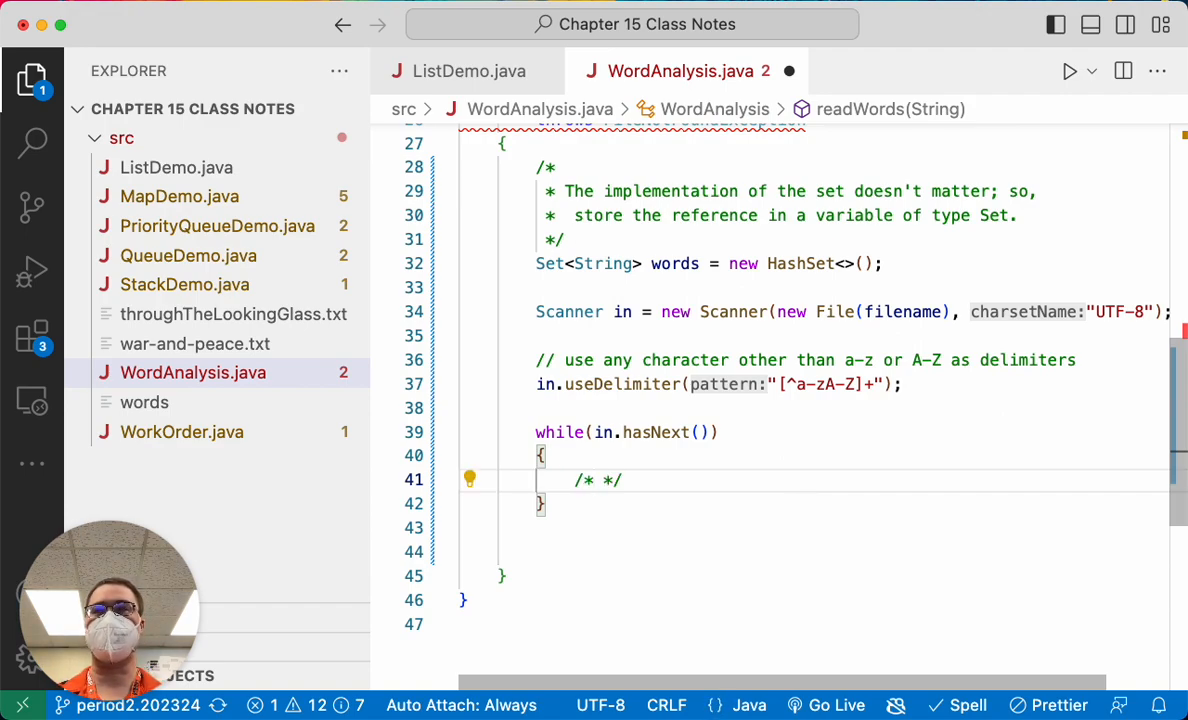
Comment inside the loop that a set ignores adding duplicates and removing missing elements
key(Return)
text(adding )
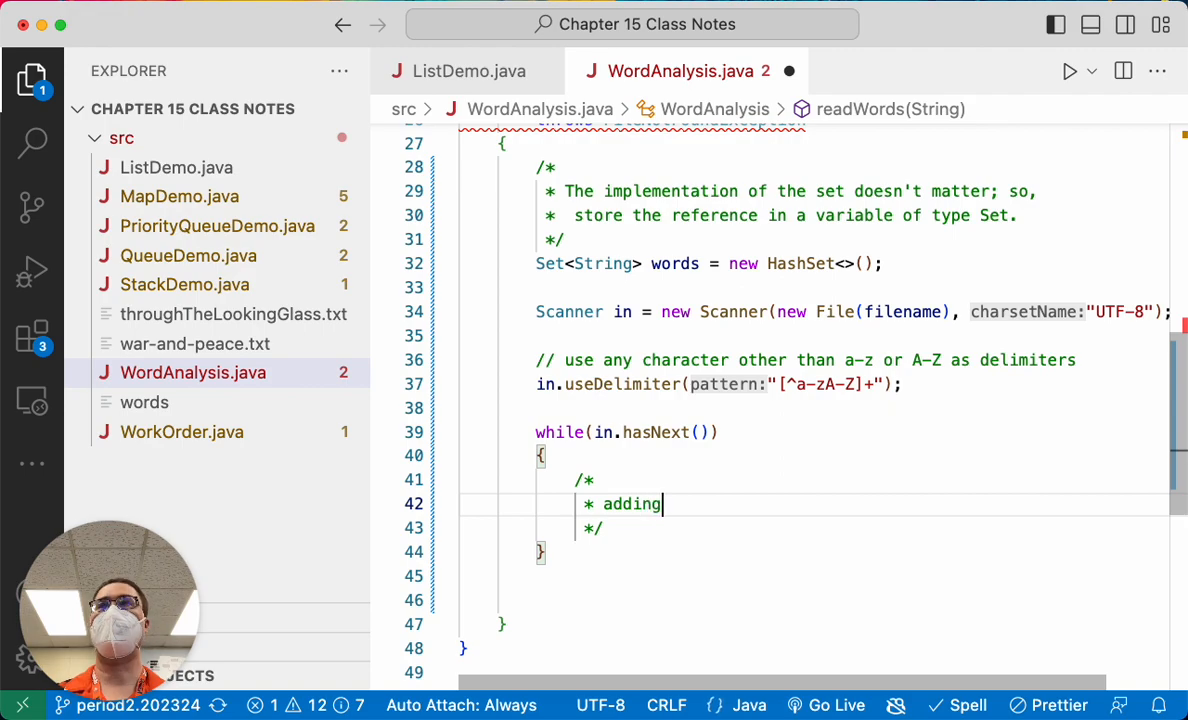
text(duplicates )
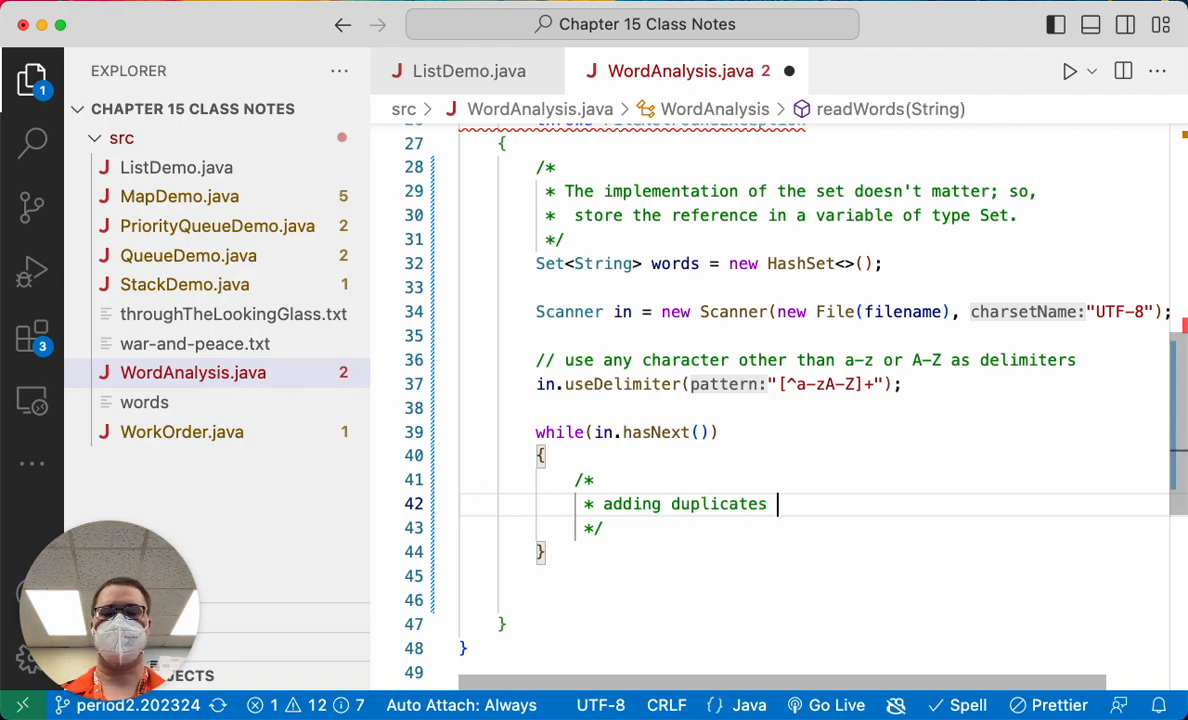
text(to a set is igno)
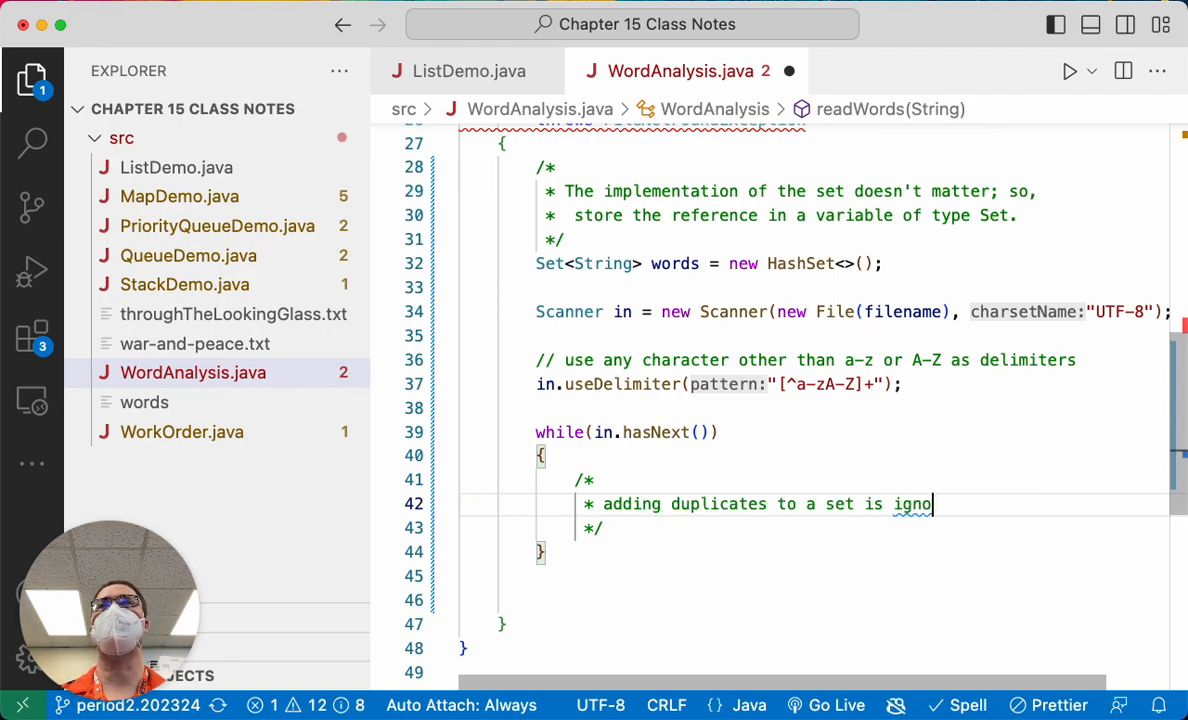
text(red)
key(Return)
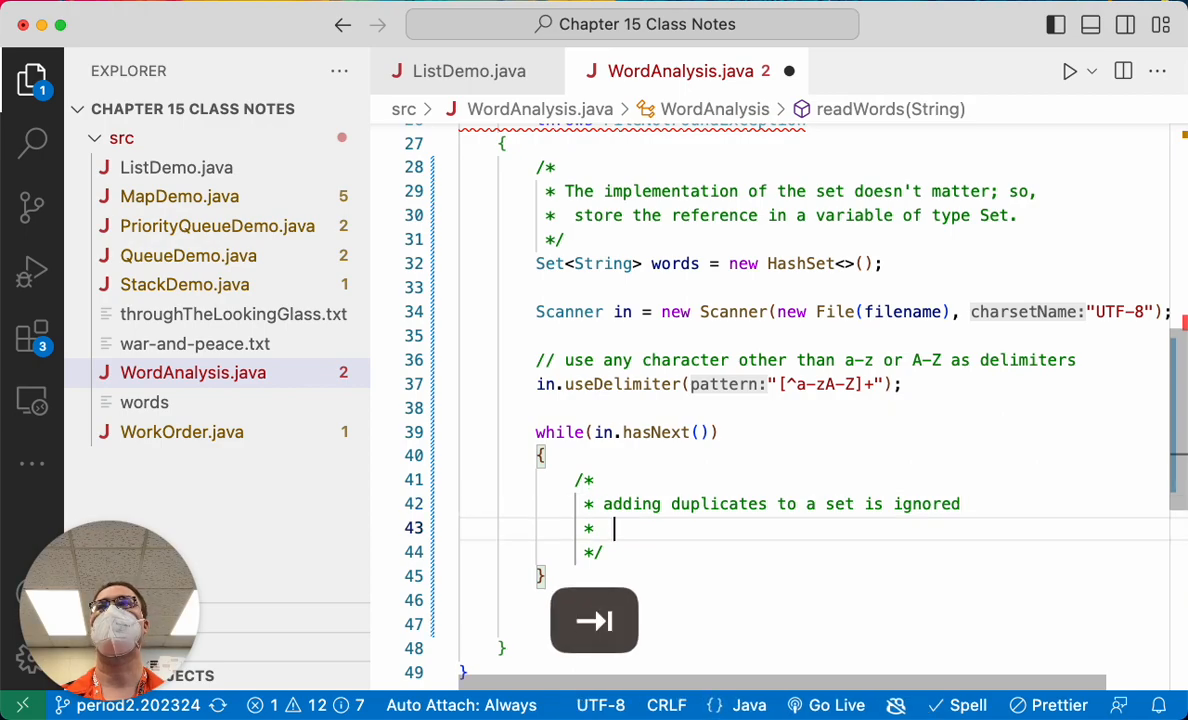
key(Tab)
text(()
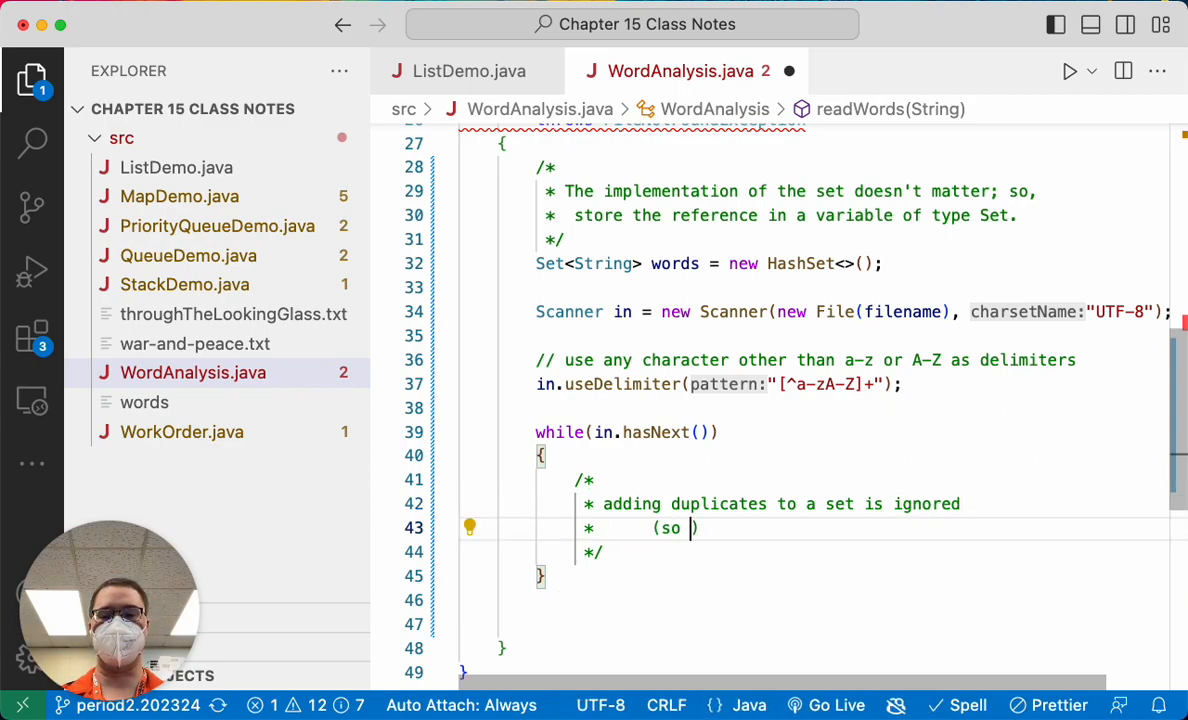
text(oving elements )
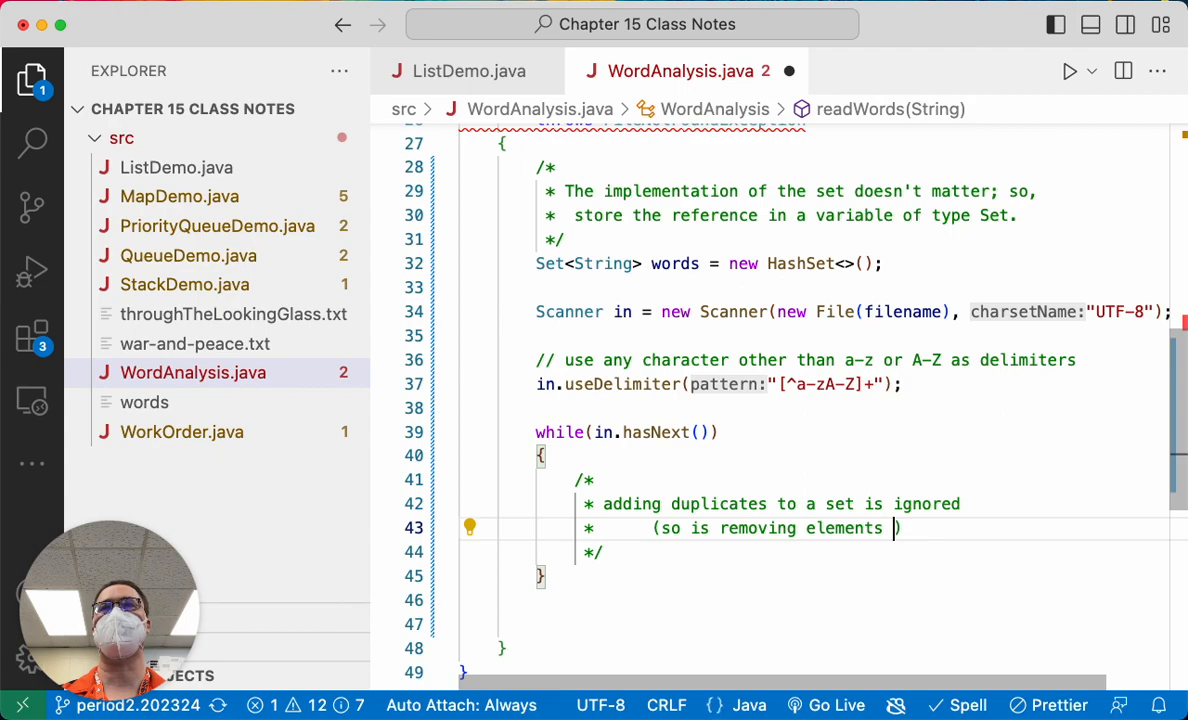
text(on't exist)
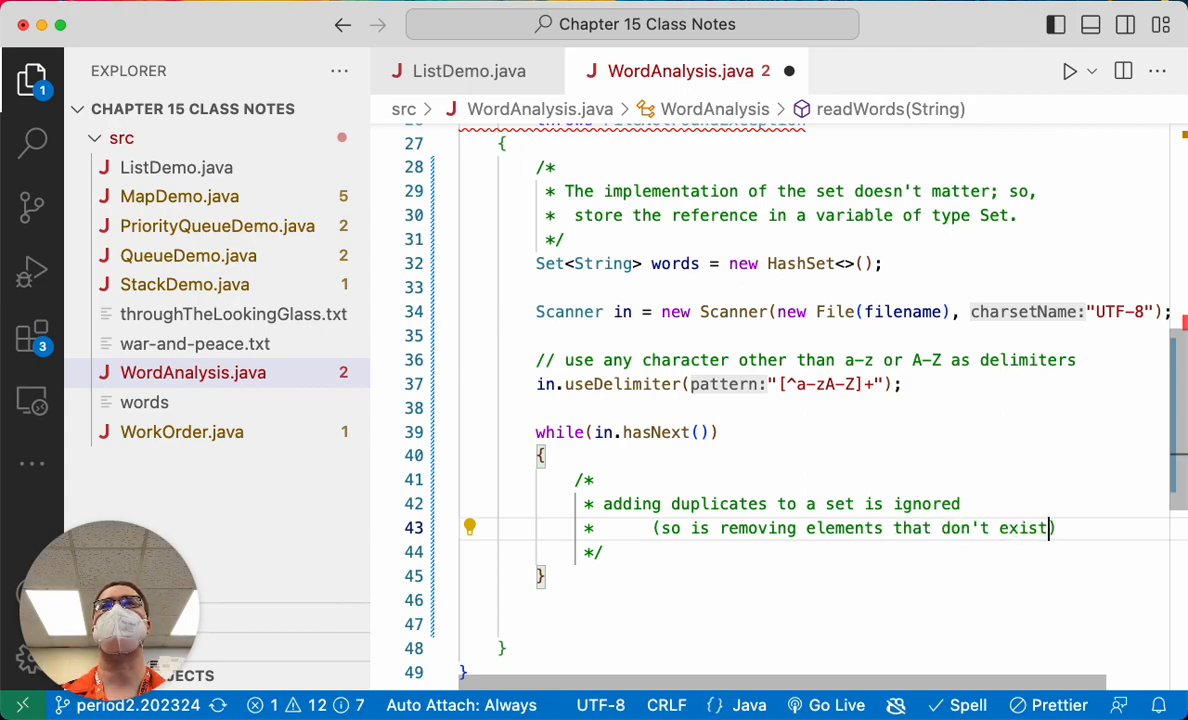
key(Down)
key(Return)
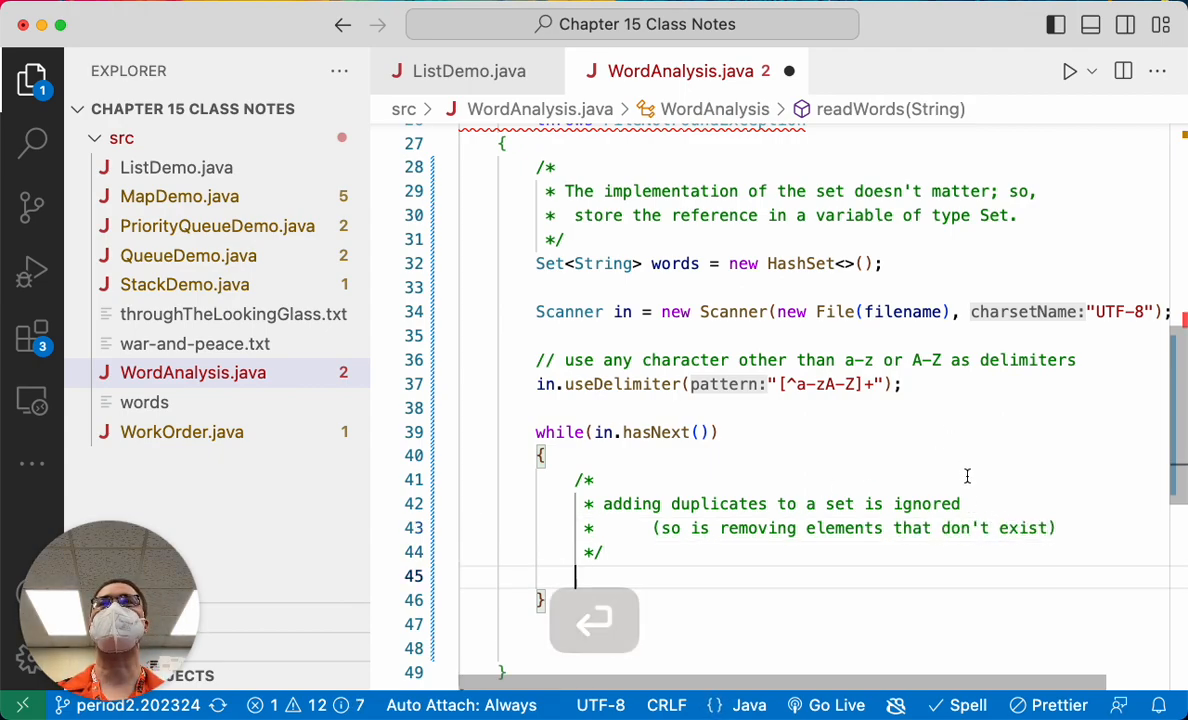
scroll(977, 590, down, 2)
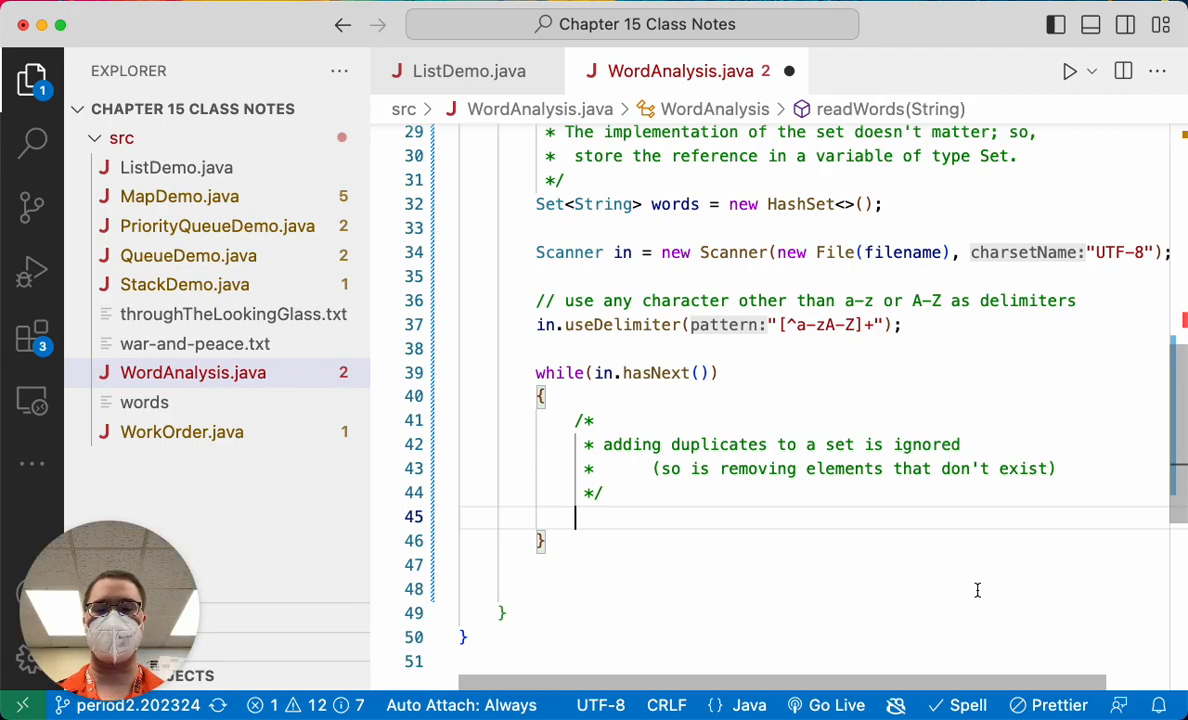
text(words.add)
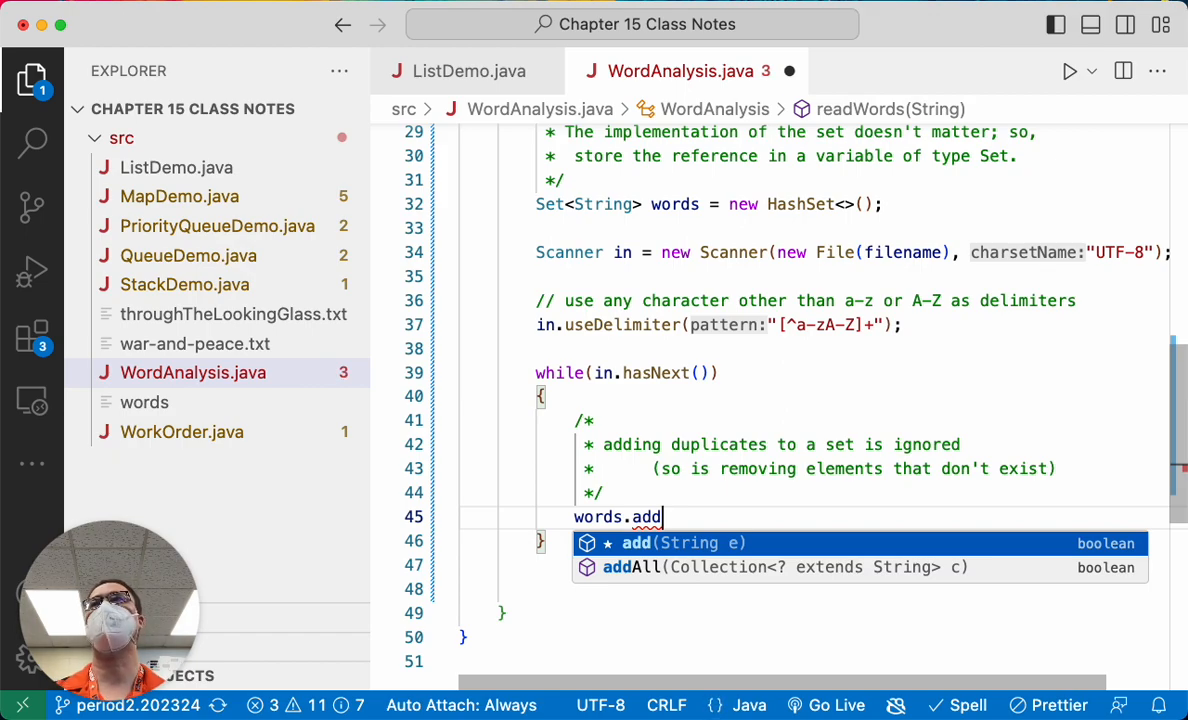
text((in)
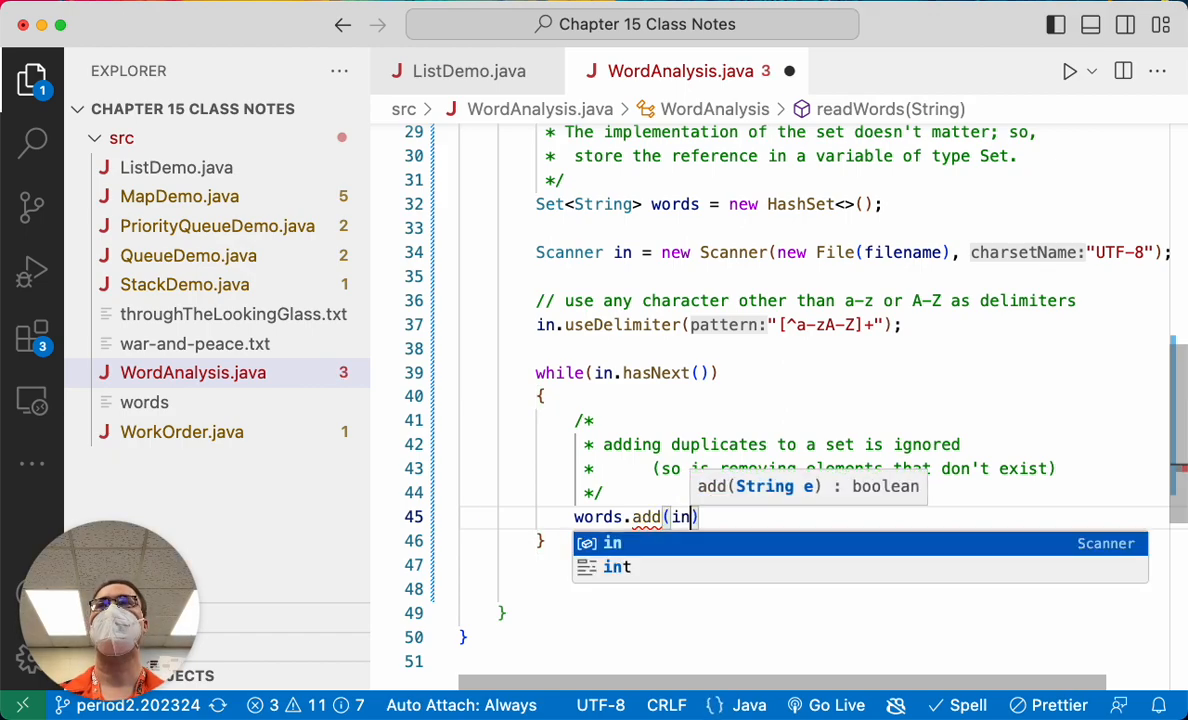
text(.ne)
Add `words.add(in.next().toLowerCase());` inside the loop
key(Return)
text()))
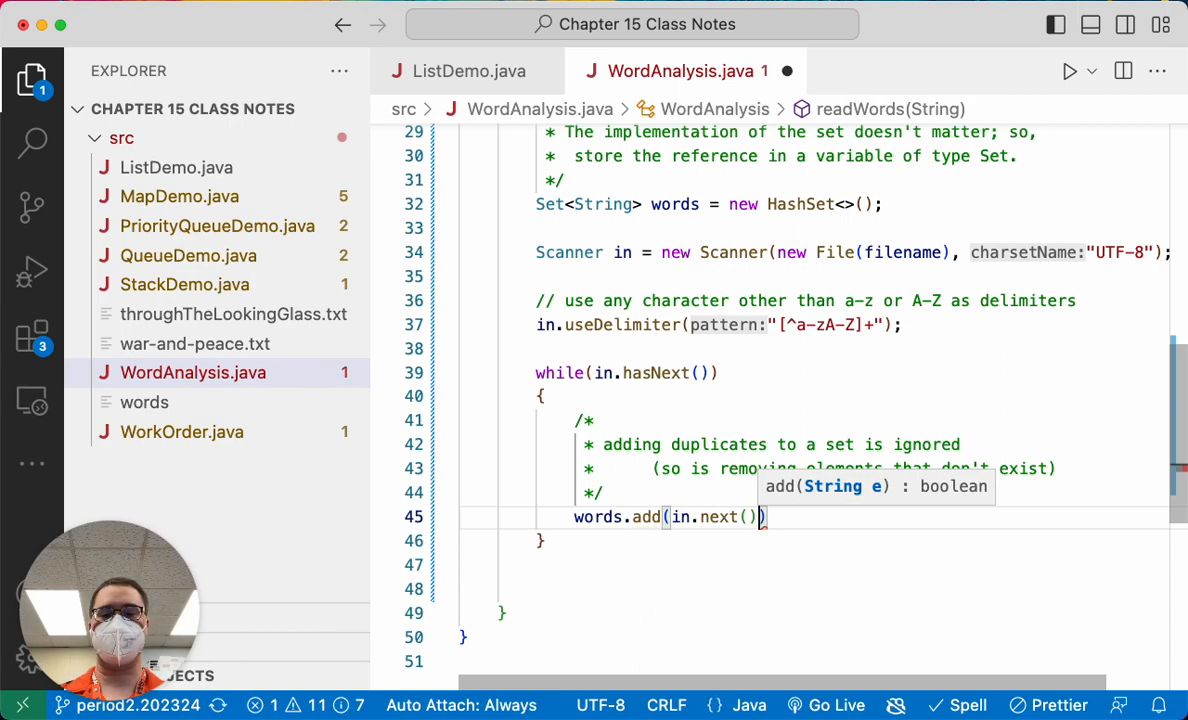
text(.toLowerCas)
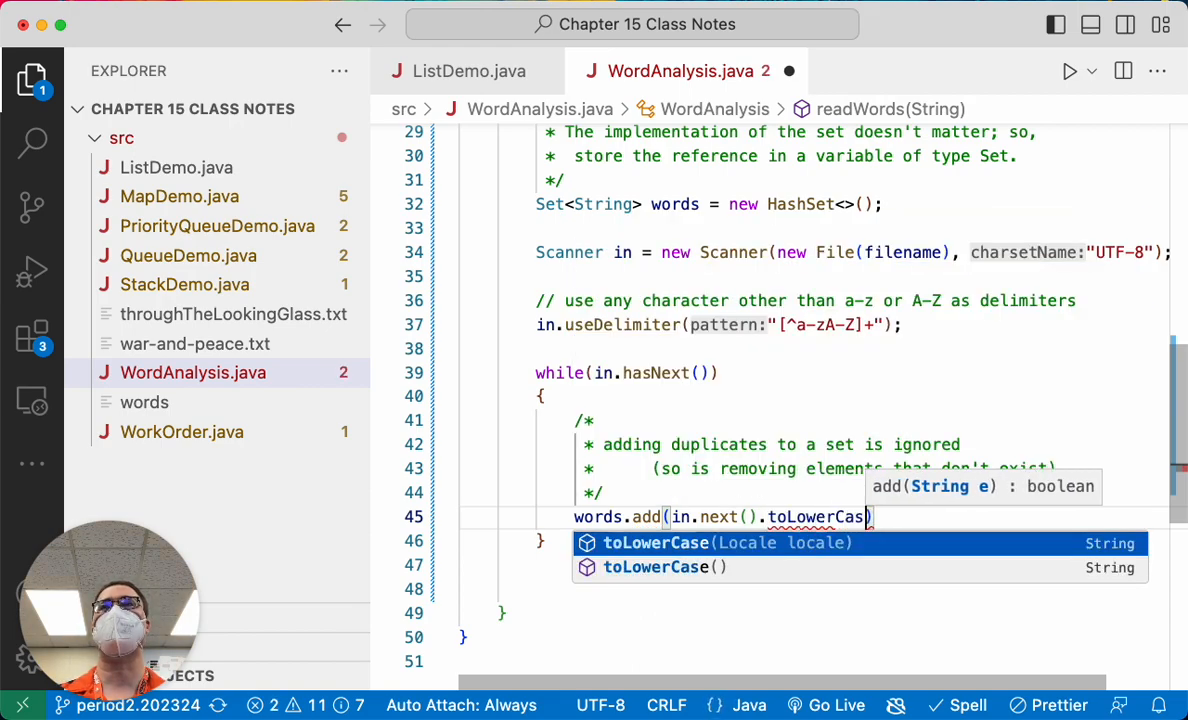
text(e())
key(super+Right)
text(;)
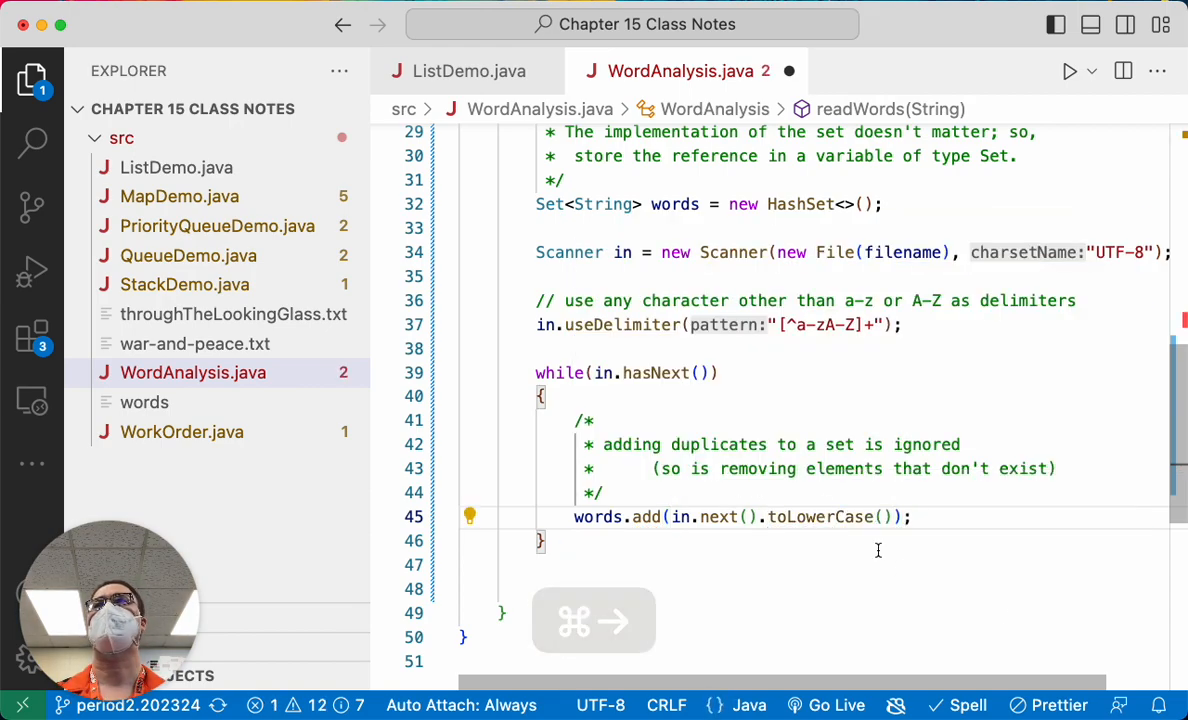
key(Down)
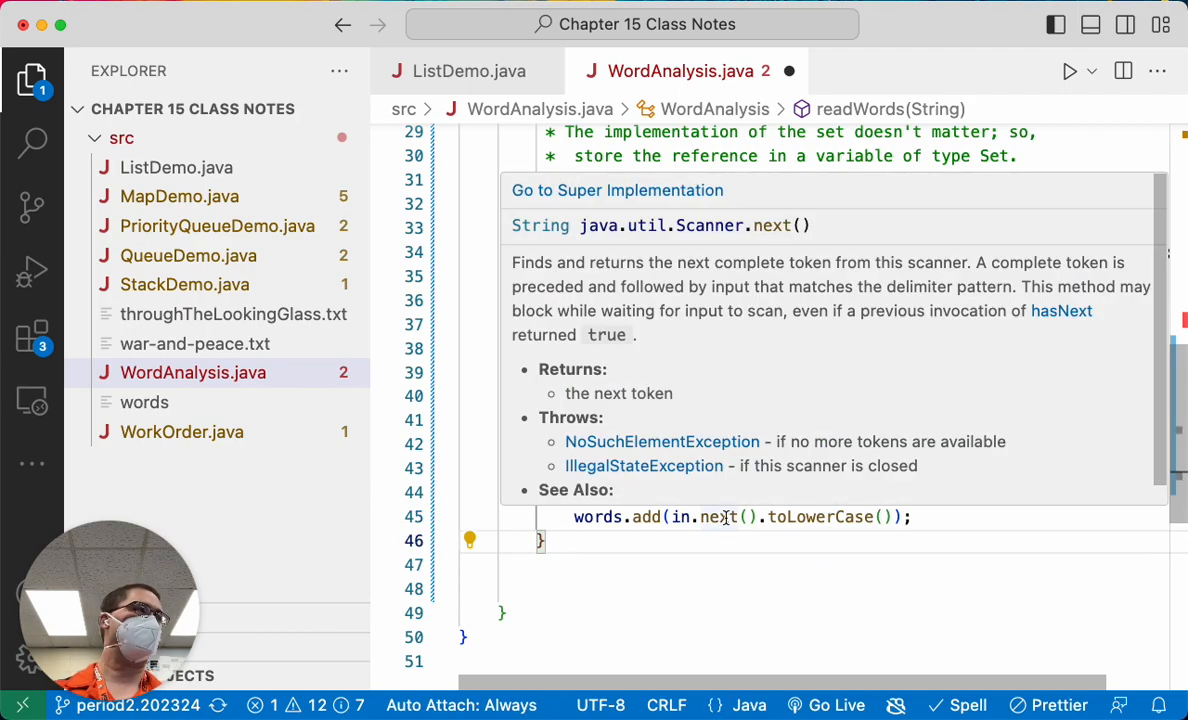
mouse_move(719, 517)
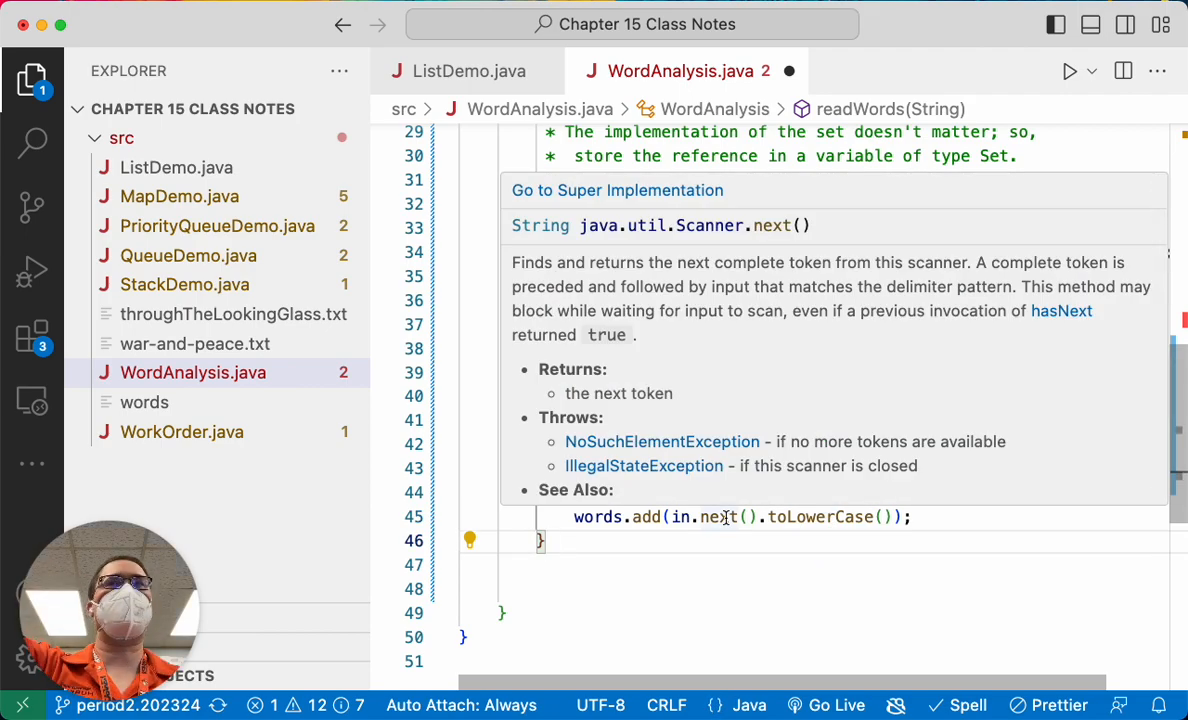
Remove the extra blank lines after the loop and save WordAnalysis.java
click(719, 563)
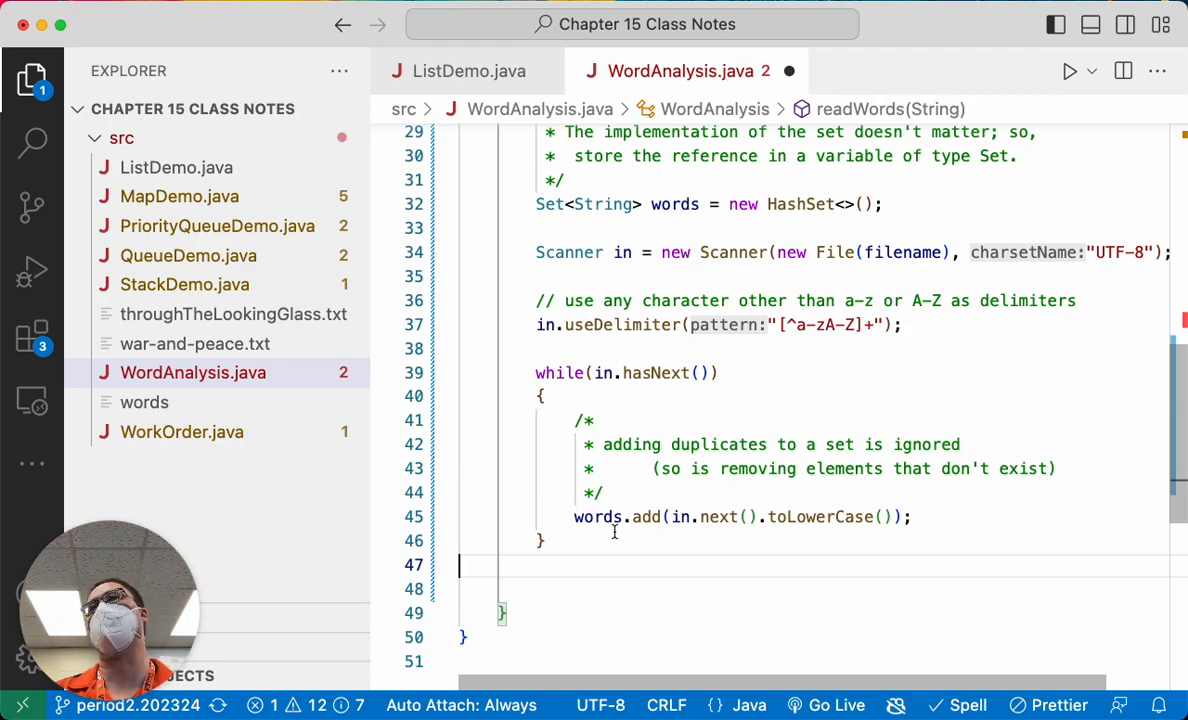
key(BackSpace)
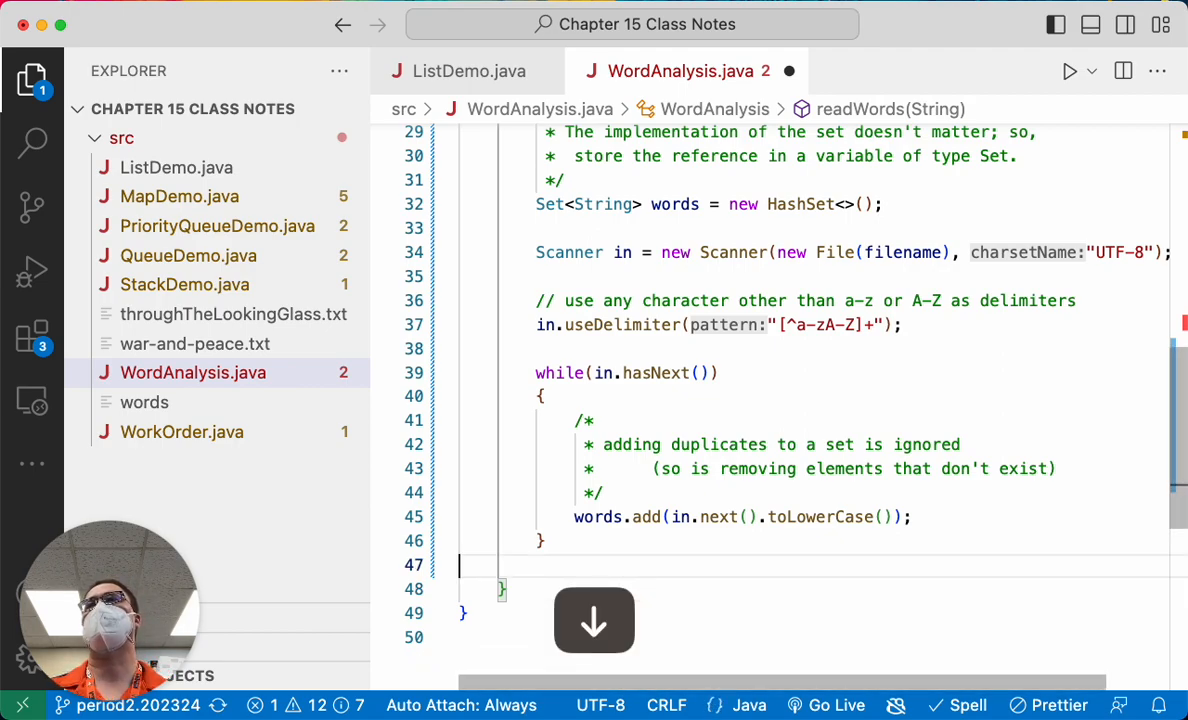
key(BackSpace)
key(super+s)
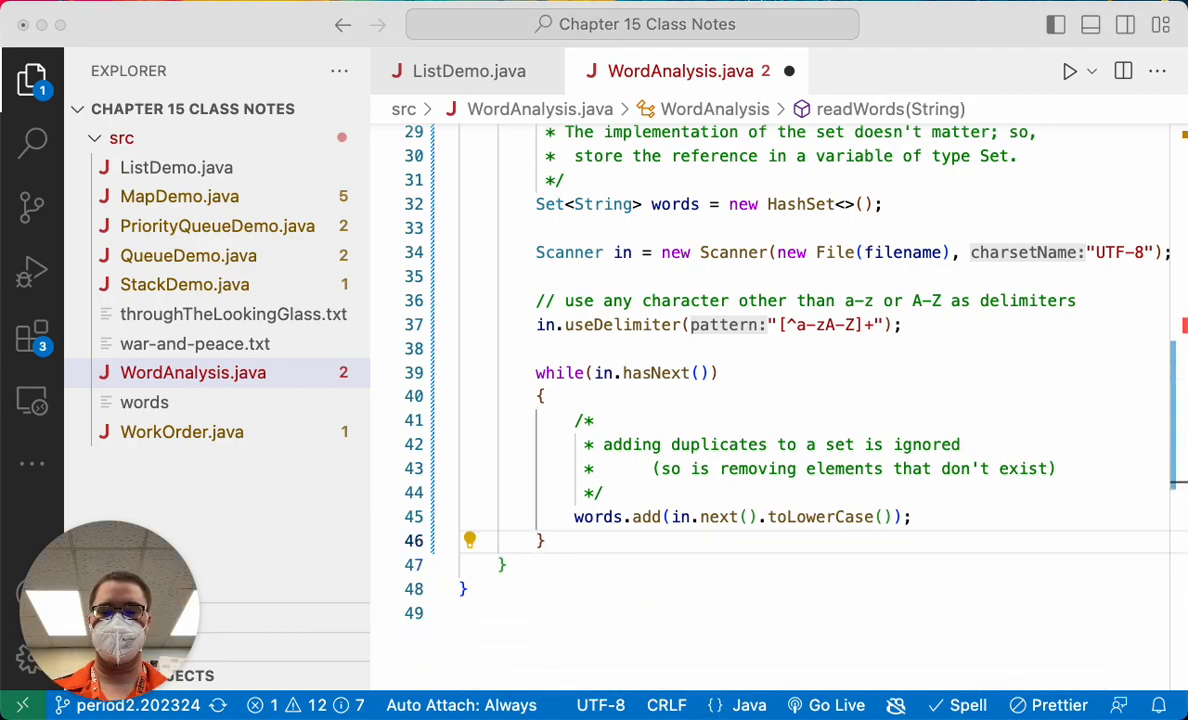
key(super+Right)
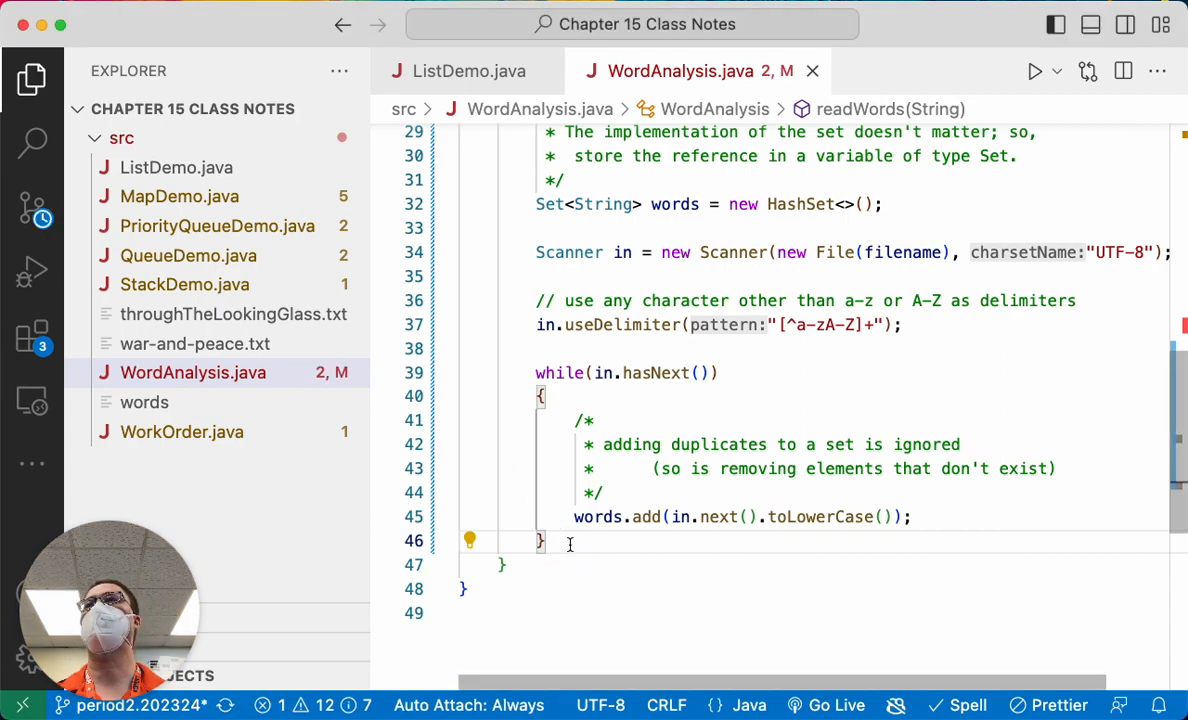
End readWords with `return words;` after the loop and save the file
key(Return)
key(Return)
text(ret)
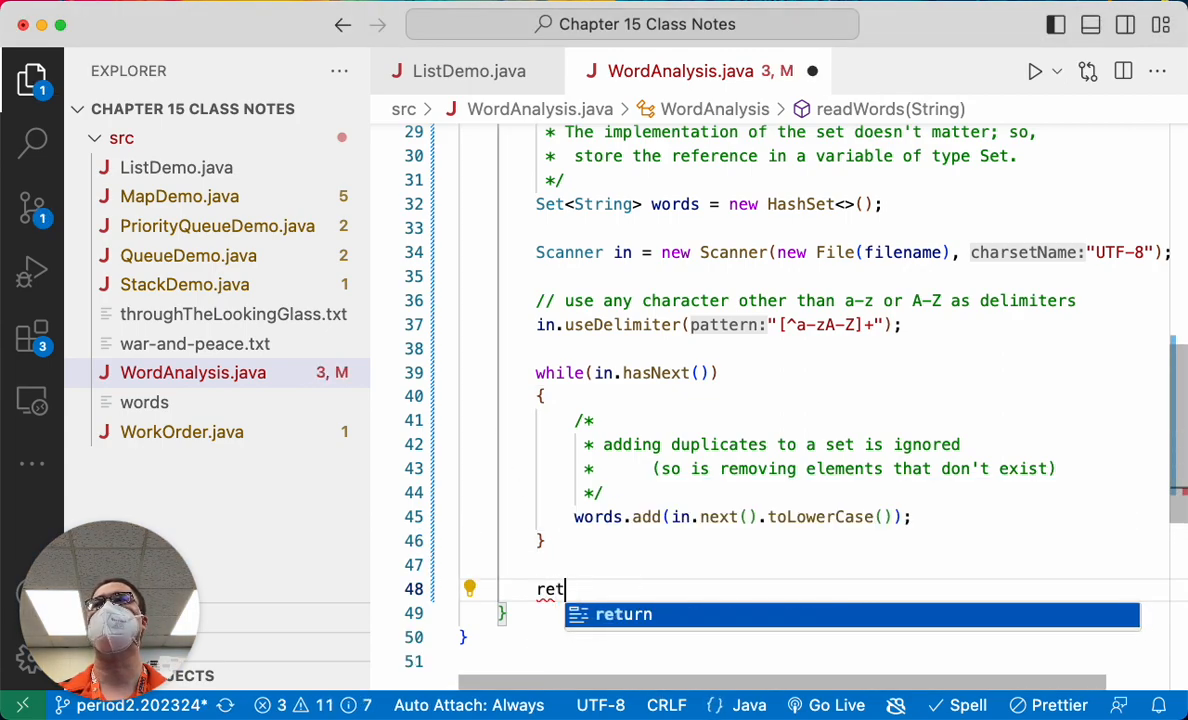
text(urn words;)
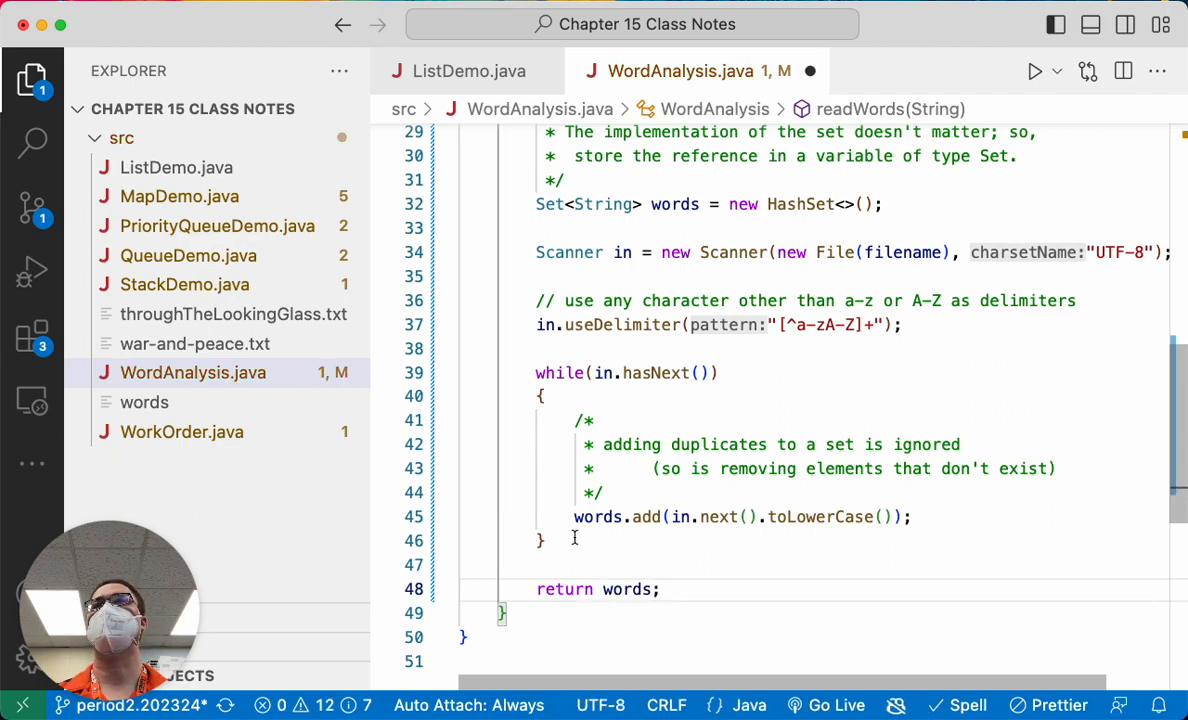
key(super+s)
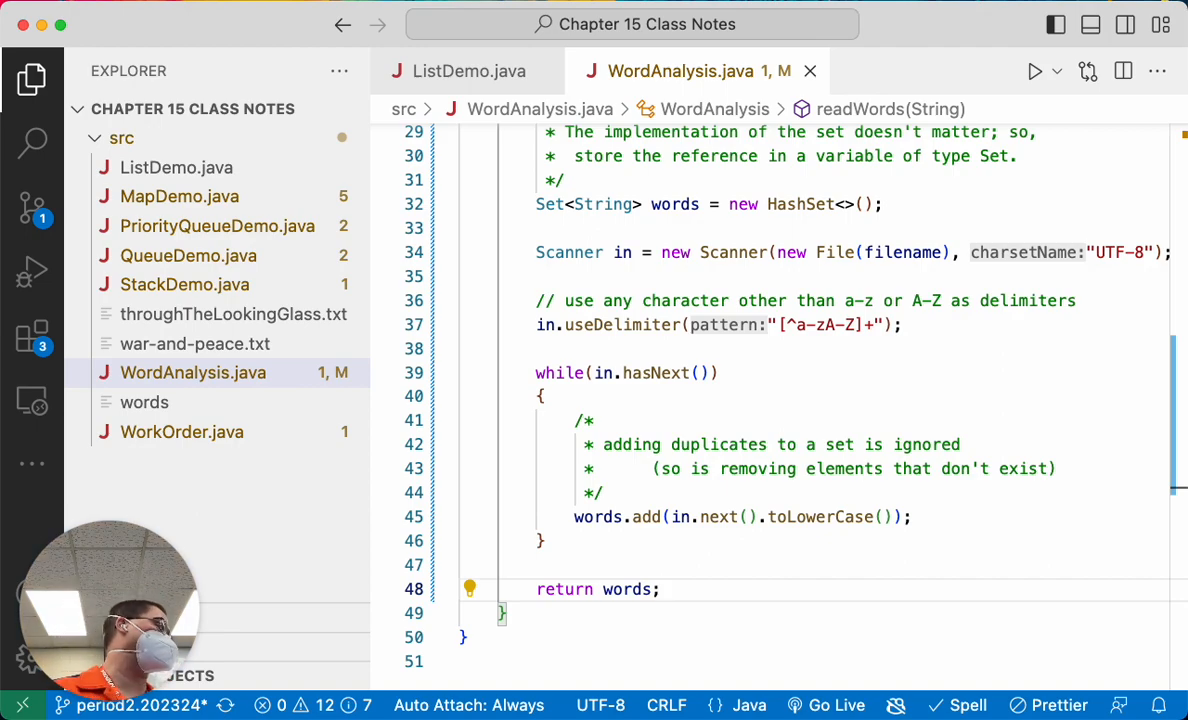
scroll(880, 255, up, 5)
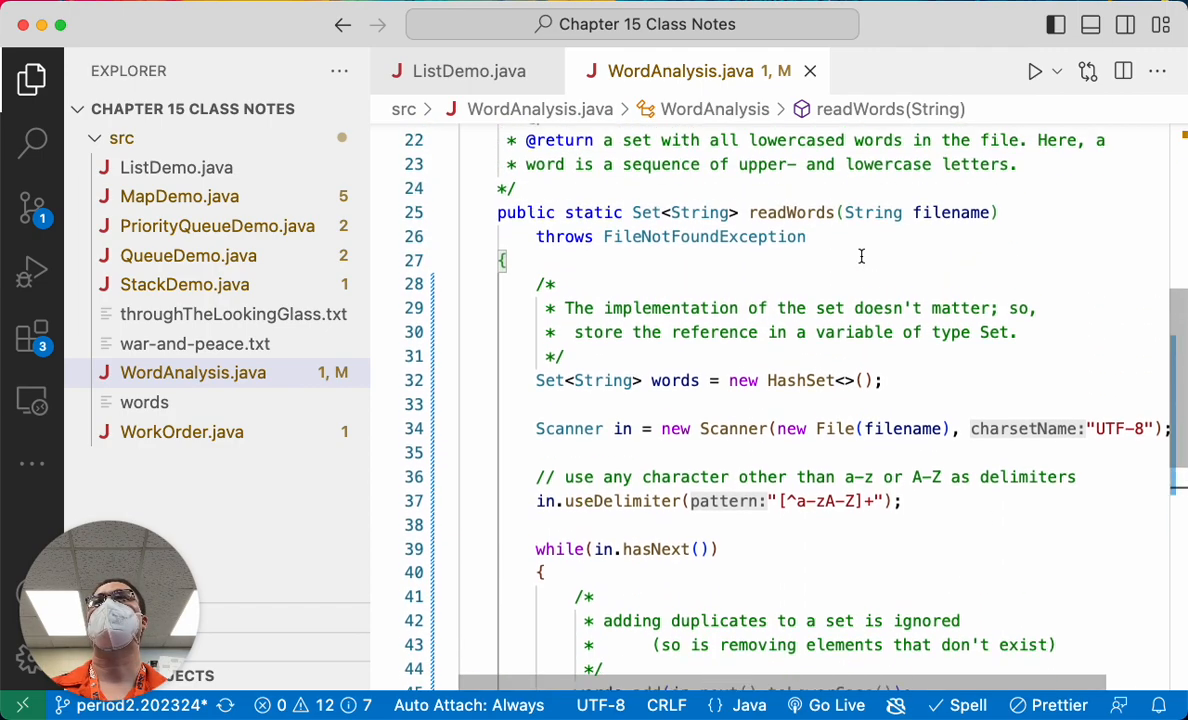
scroll(861, 257, up, 5)
scroll(861, 257, up, 5)
scroll(861, 257, up, 2)
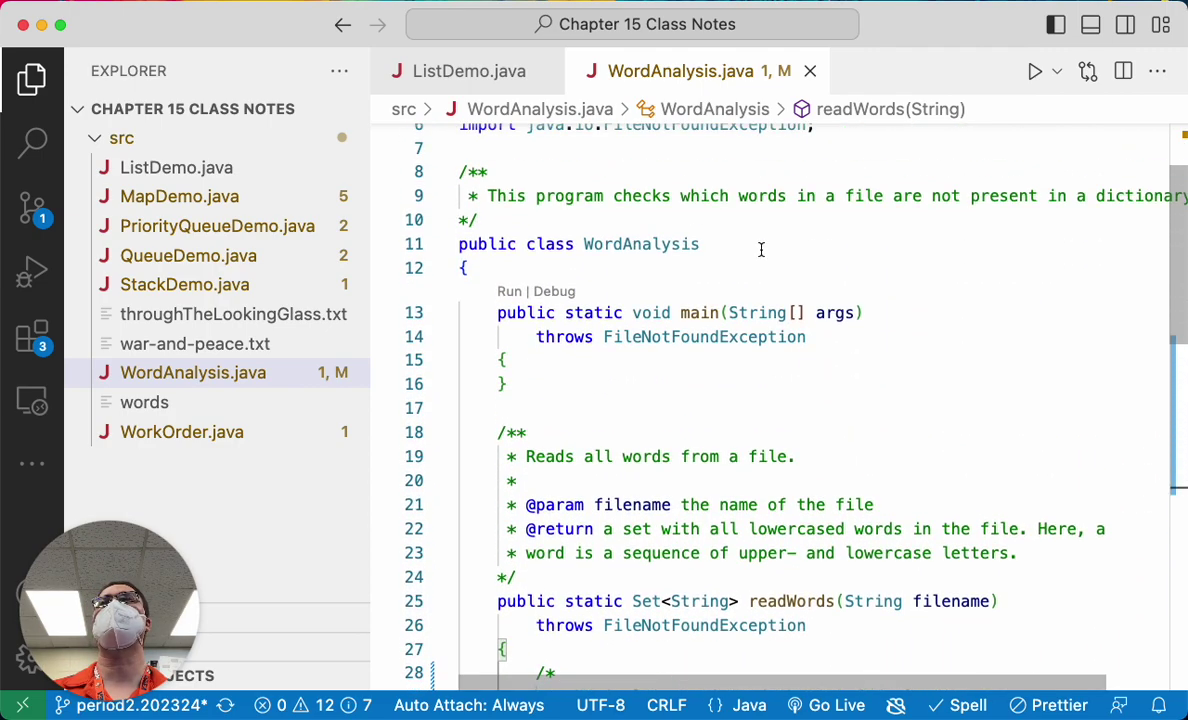
Open a blank line in main's body and bring up the words dictionary file
click(587, 359)
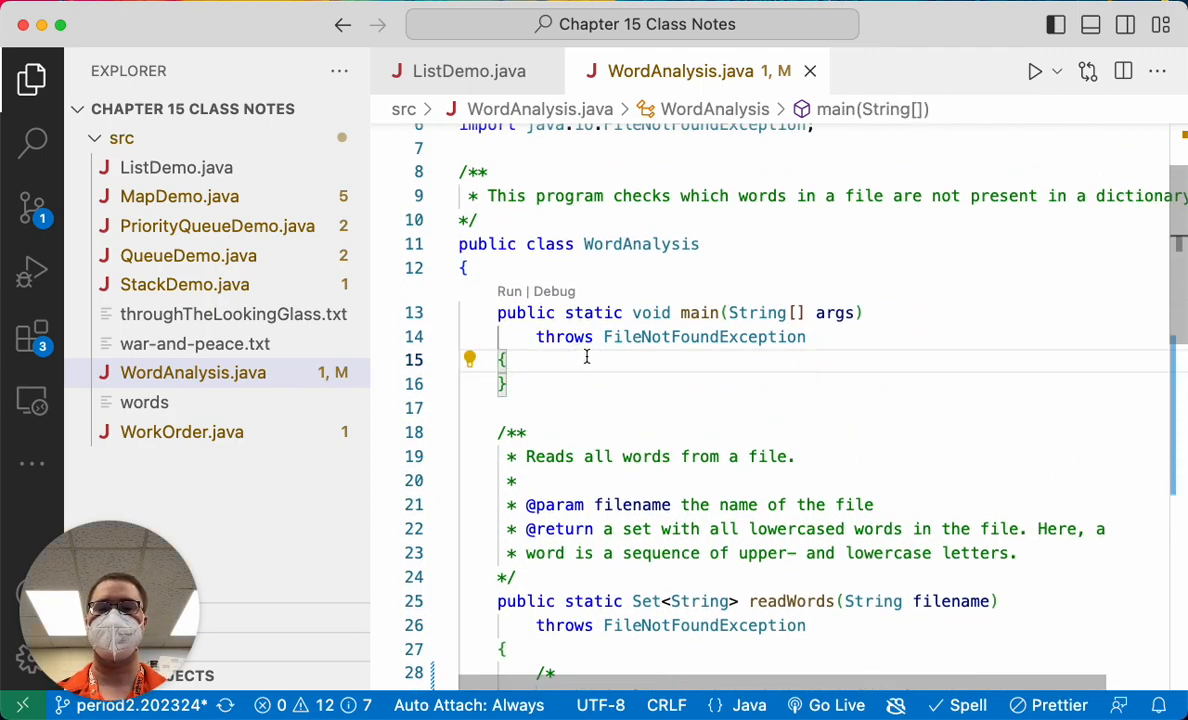
key(Return)
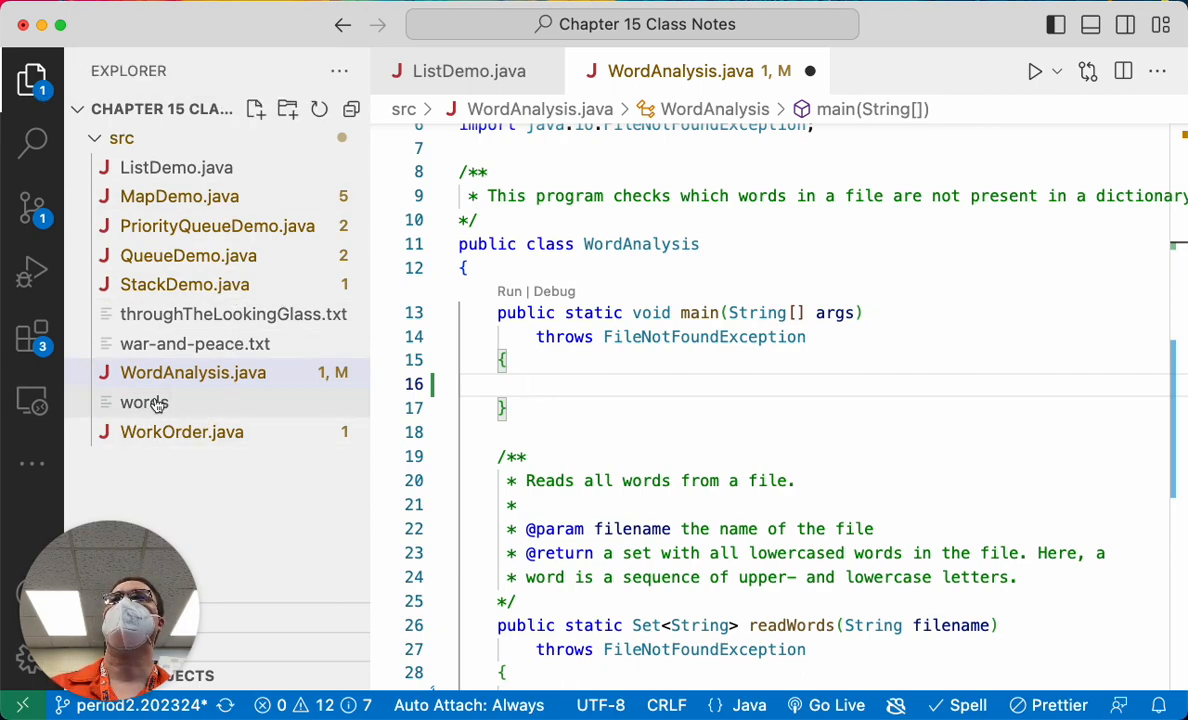
click(155, 404)
scroll(661, 495, down, 10)
scroll(661, 495, down, 10)
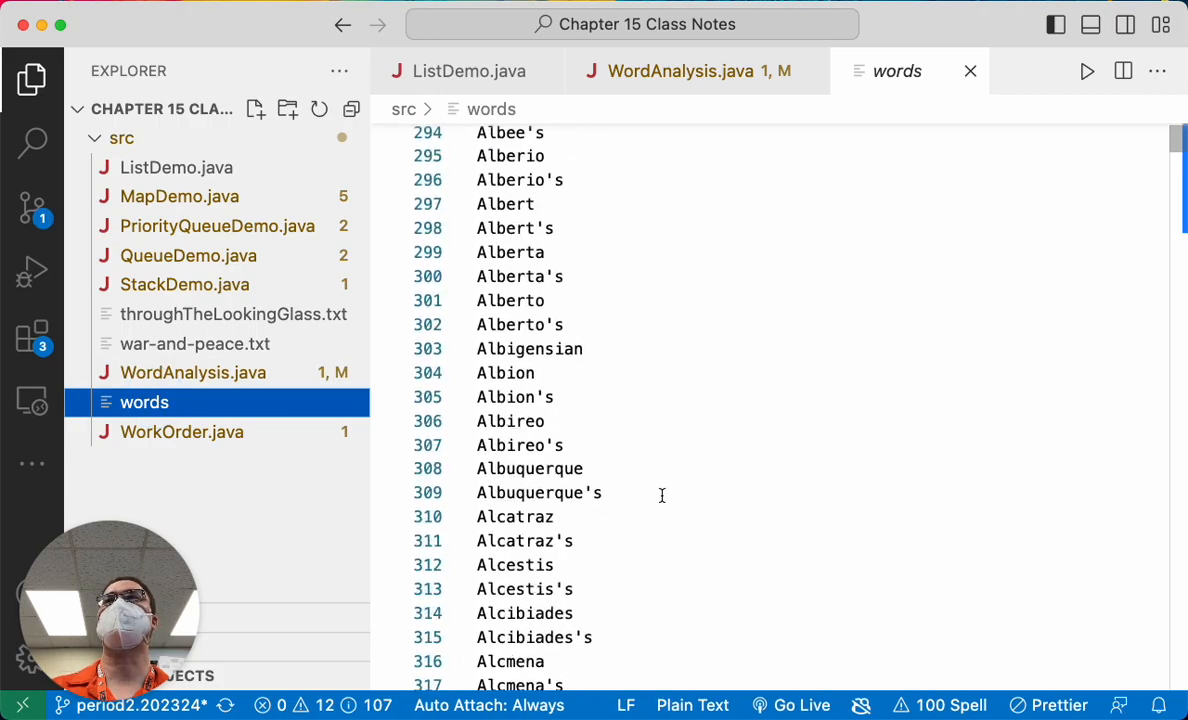
scroll(661, 495, down, 10)
scroll(661, 495, down, 10)
scroll(661, 495, down, 10)
scroll(661, 495, down, 10)
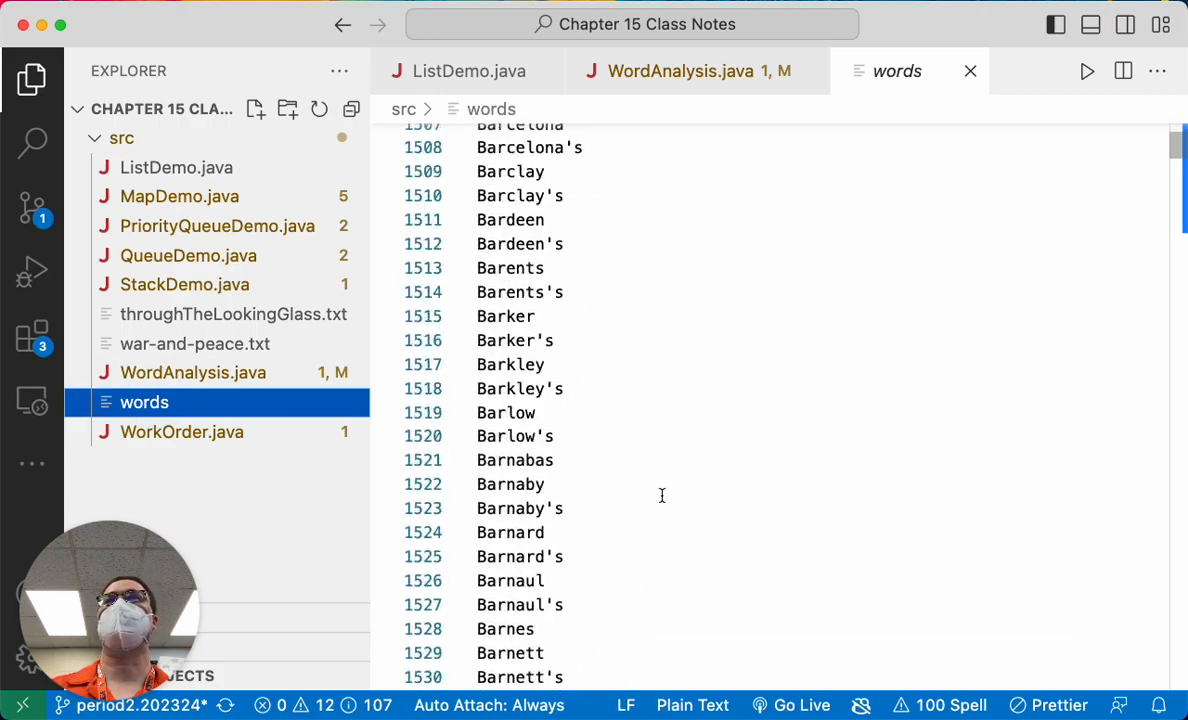
scroll(661, 495, down, 10)
scroll(661, 495, down, 10)
scroll(661, 495, down, 3)
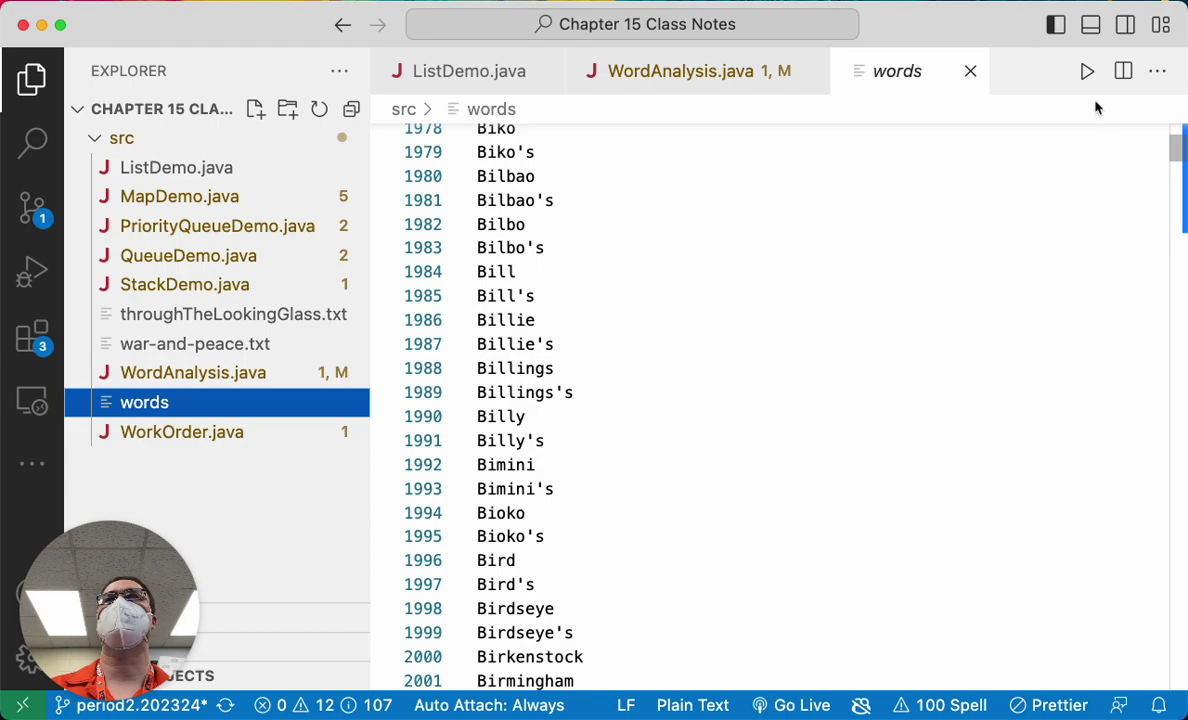
Browse the Looking-Glass and War and Peace texts, then return to WordAnalysis.java
click(972, 71)
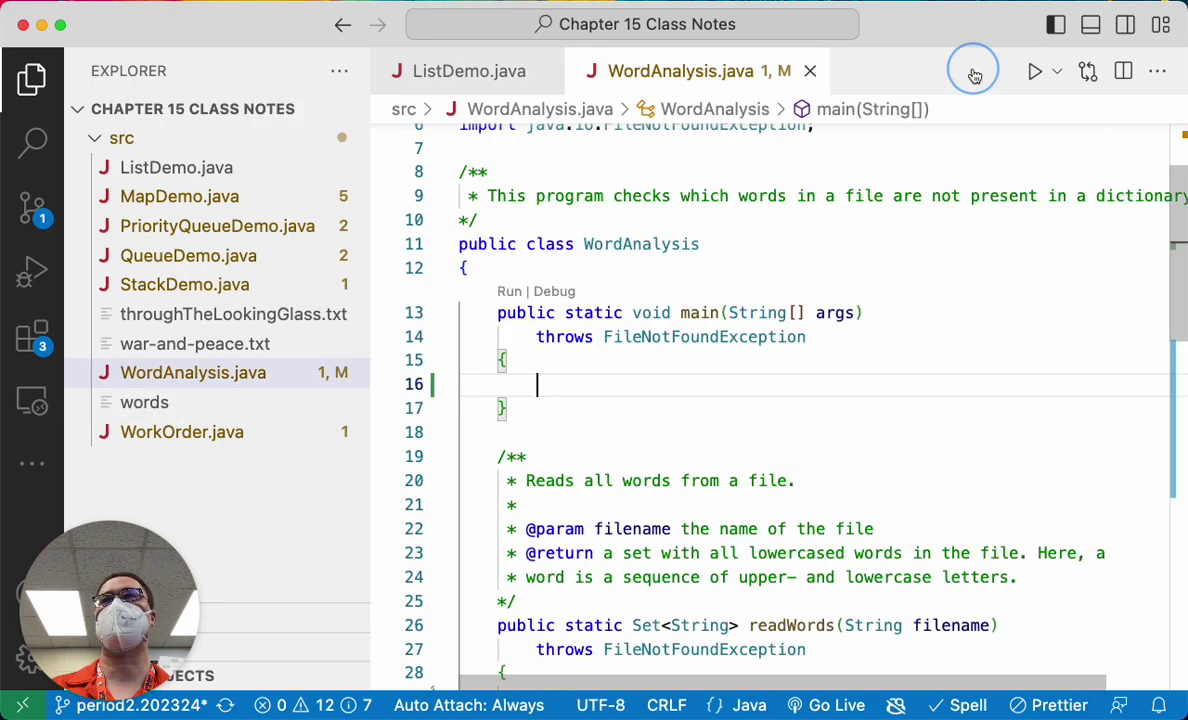
click(180, 314)
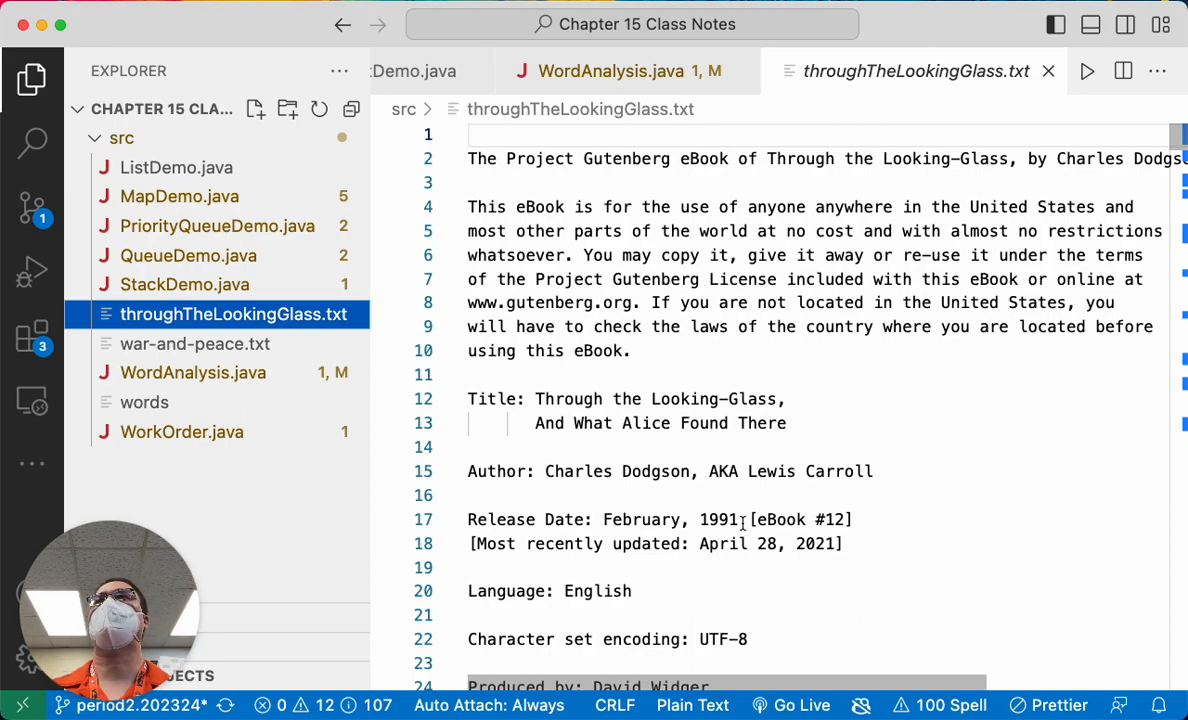
scroll(742, 521, down, 10)
scroll(742, 521, down, 10)
scroll(742, 521, down, 3)
scroll(742, 521, down, 8)
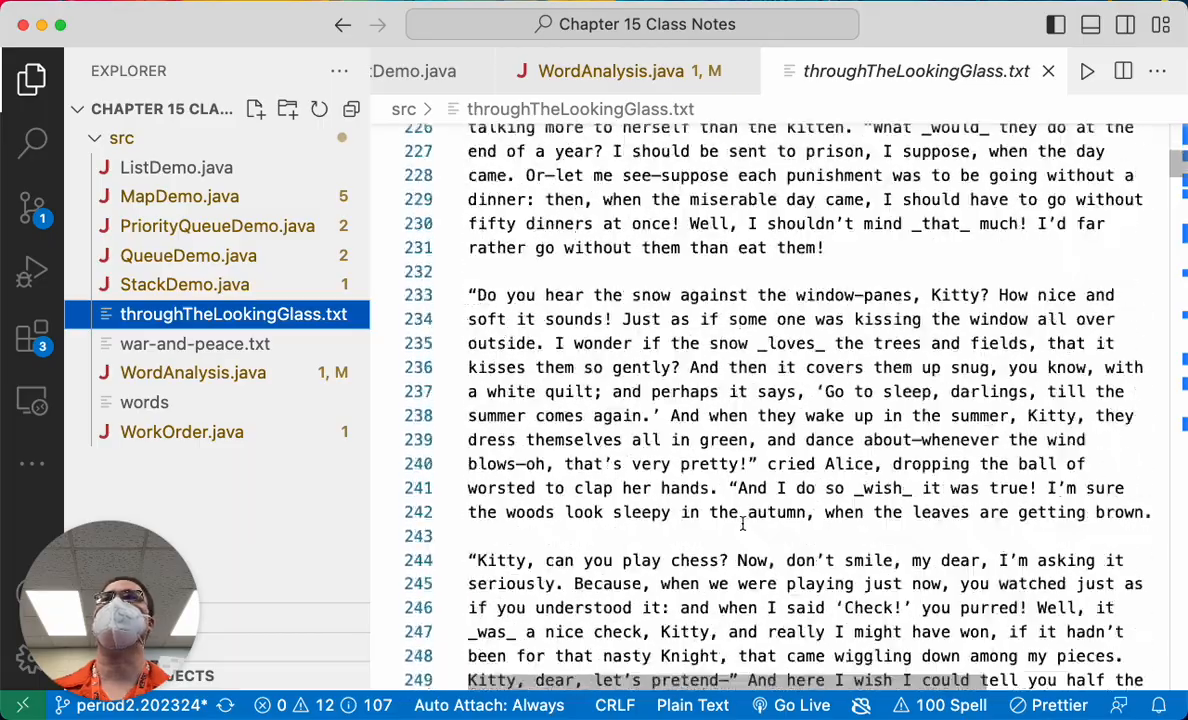
scroll(742, 521, down, 10)
scroll(742, 521, down, 10)
scroll(742, 521, down, 3)
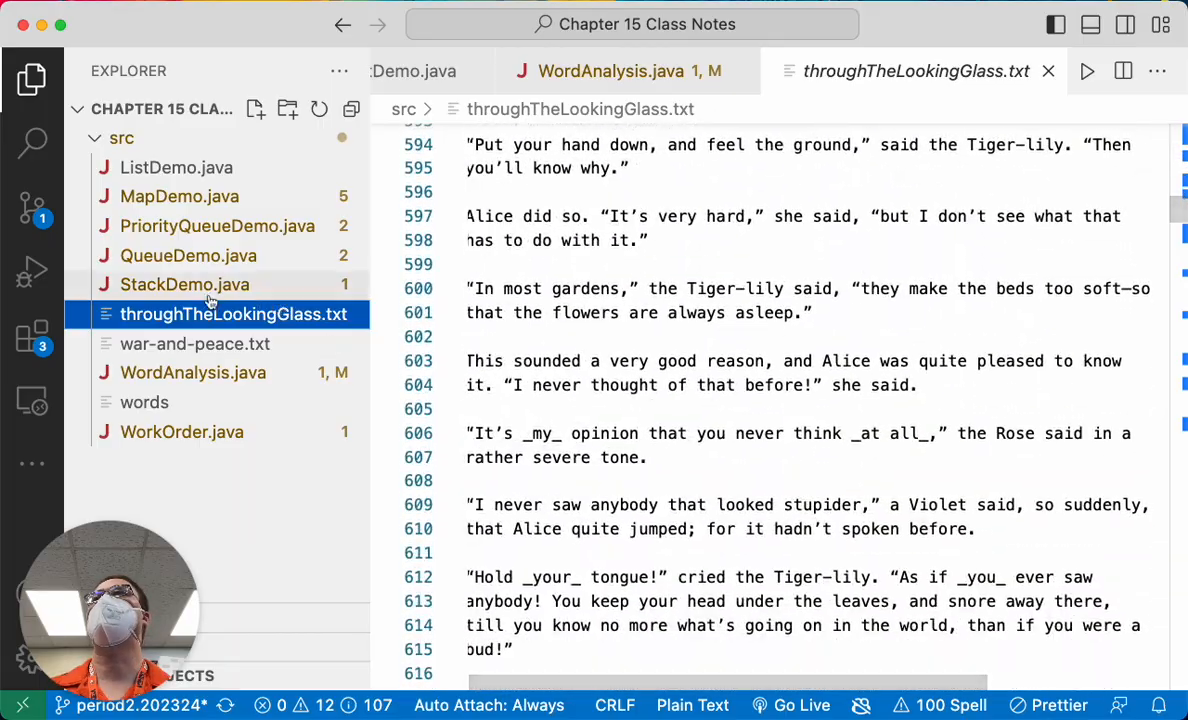
click(178, 347)
scroll(700, 572, down, 5)
scroll(700, 572, down, 10)
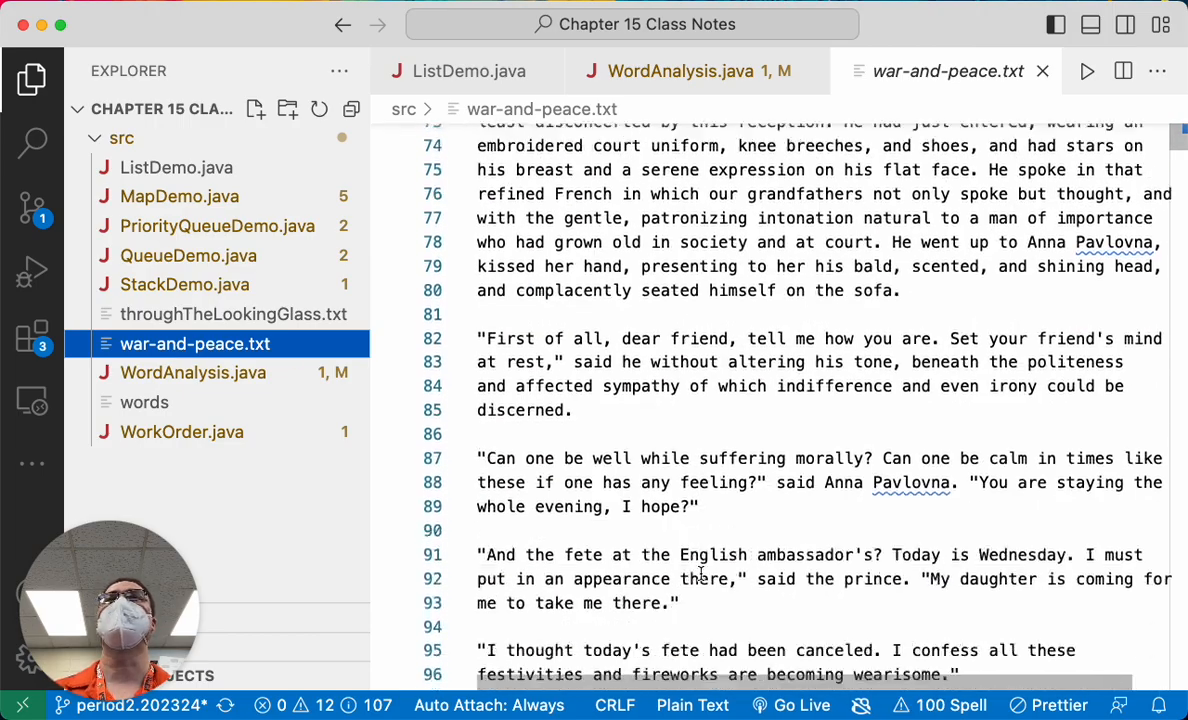
scroll(702, 575, down, 8)
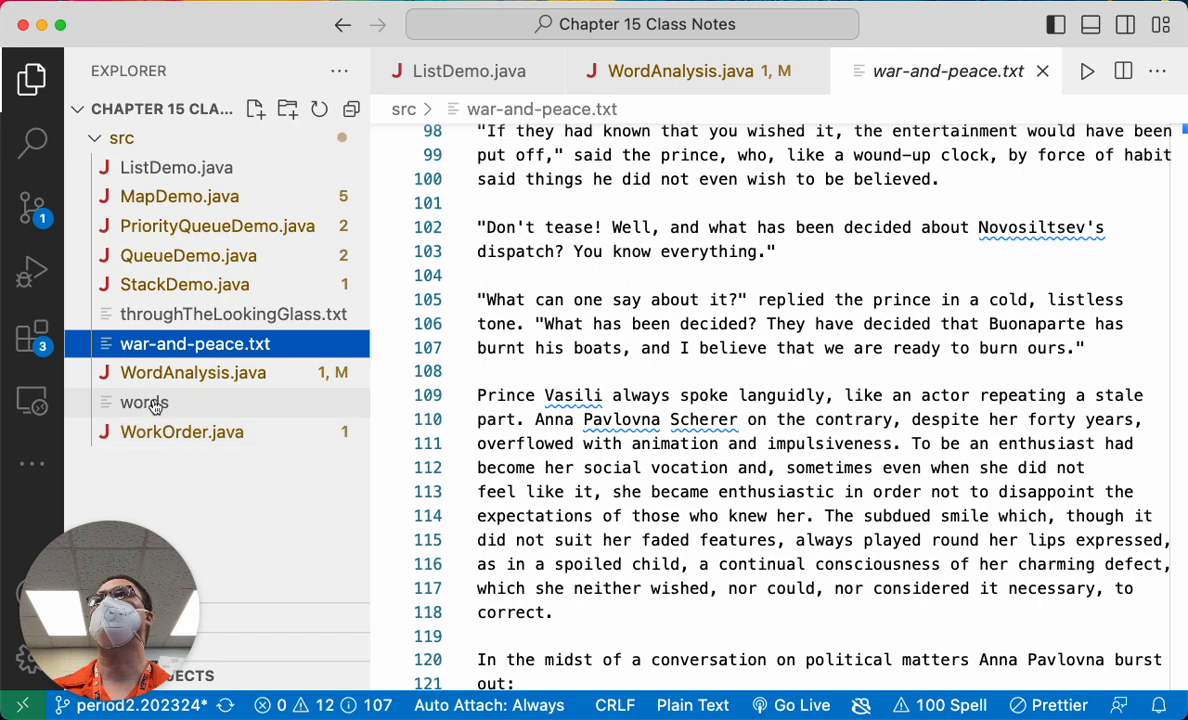
click(193, 372)
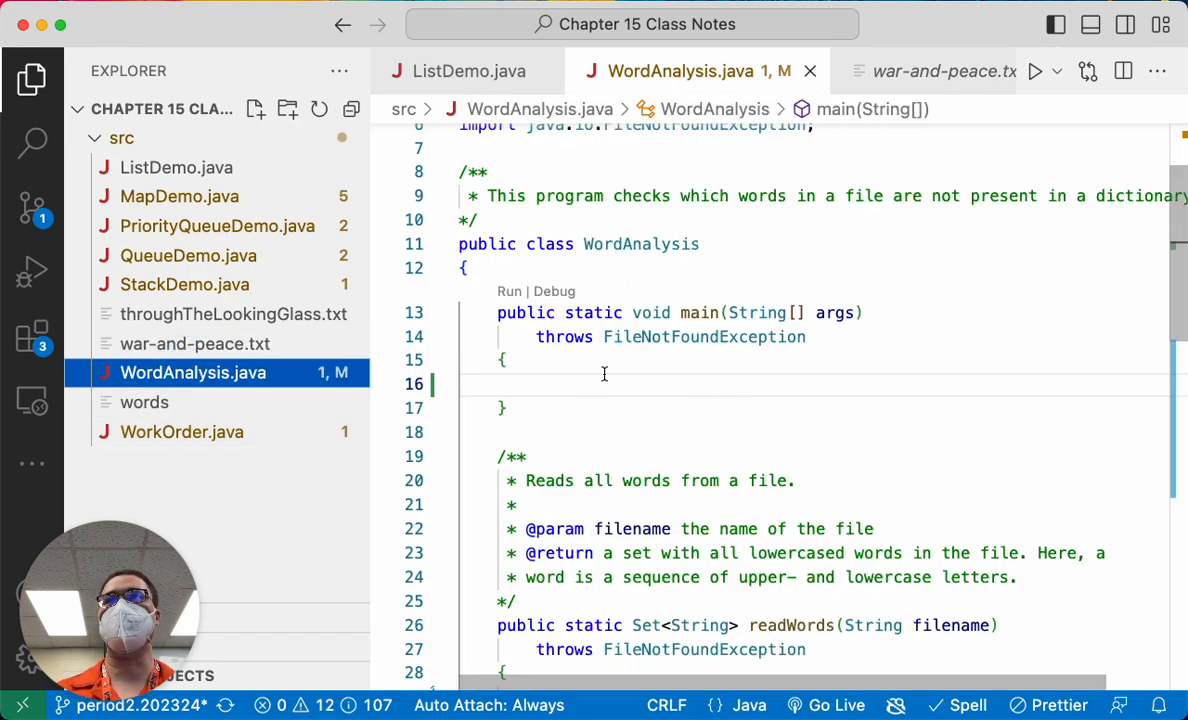
In main, add a comment and declare Set<String> dictionaryWords = readWords("src/words")
click(570, 384)
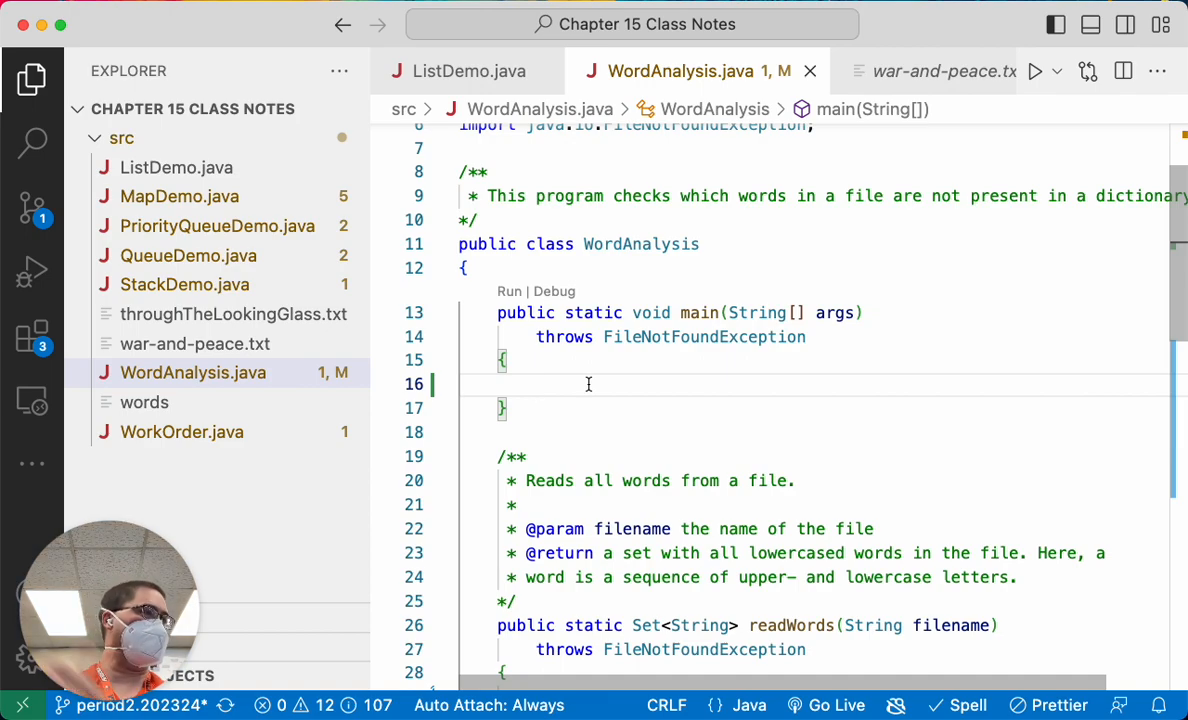
text(// read the d)
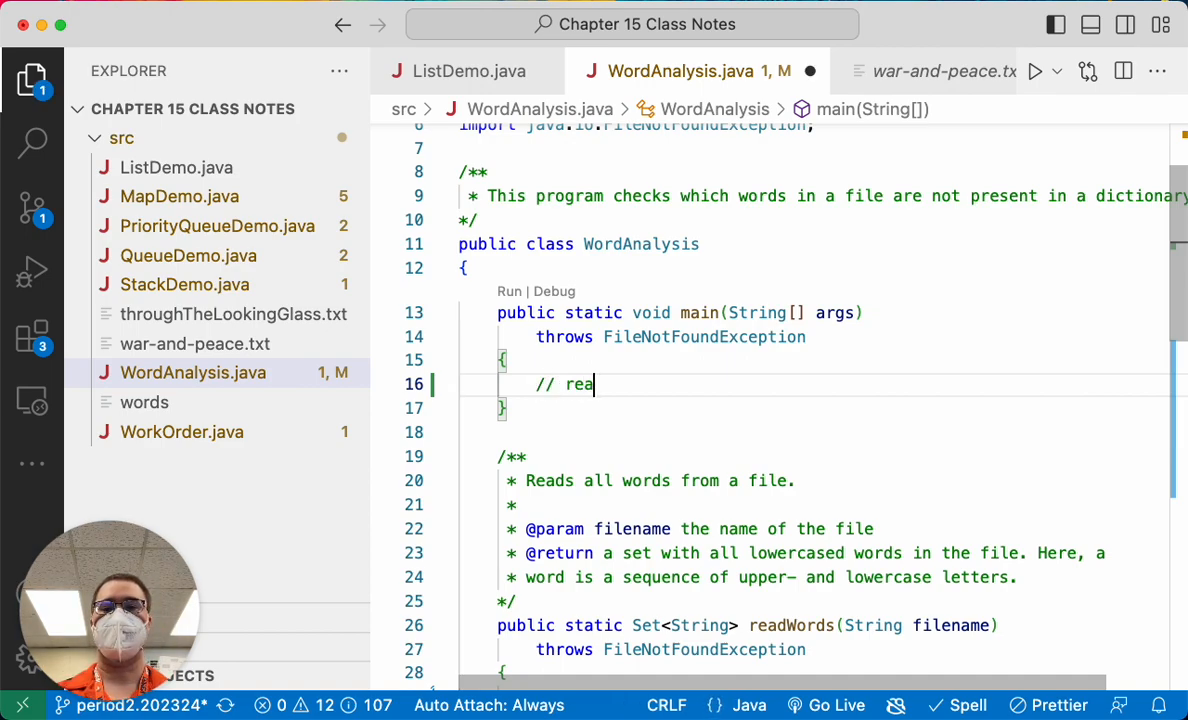
text(ictionary and )
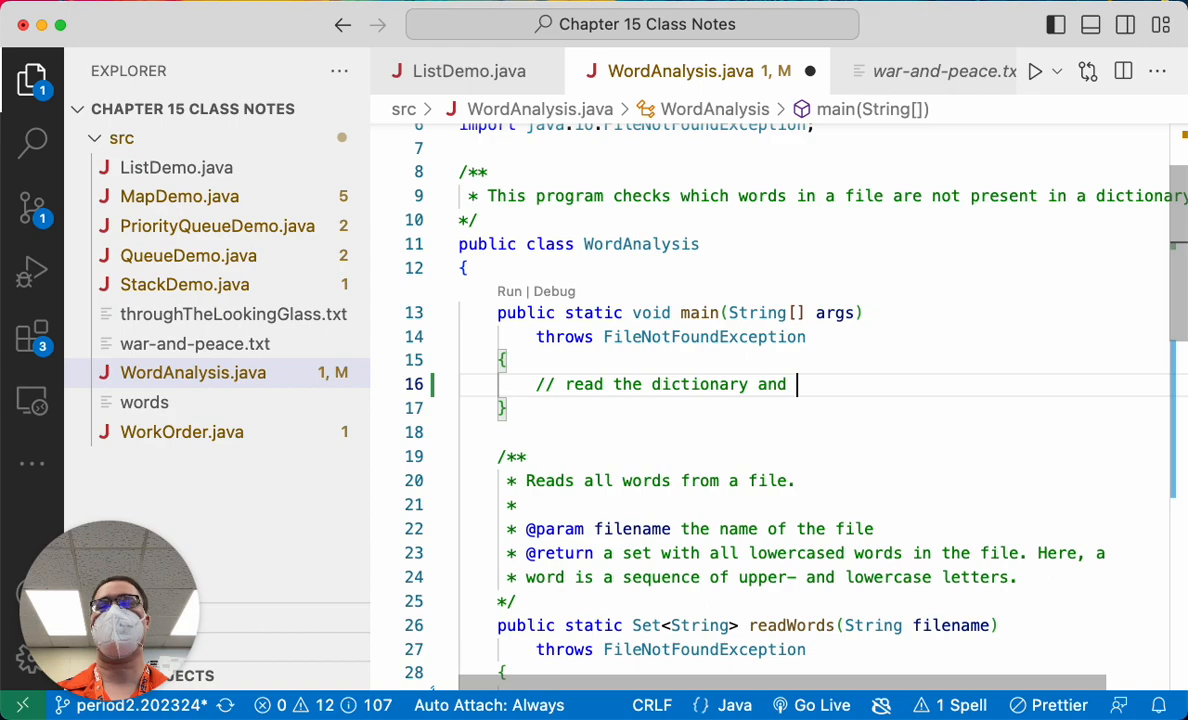
text(the novel)
key(Return)
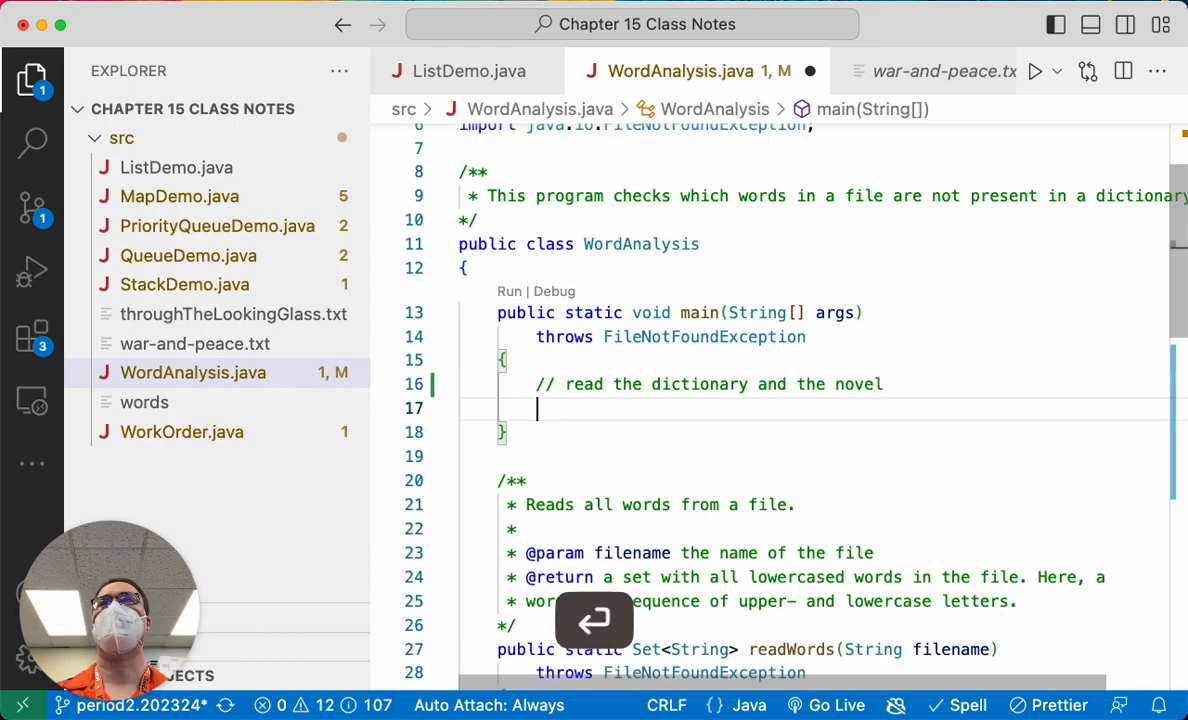
text(Set)
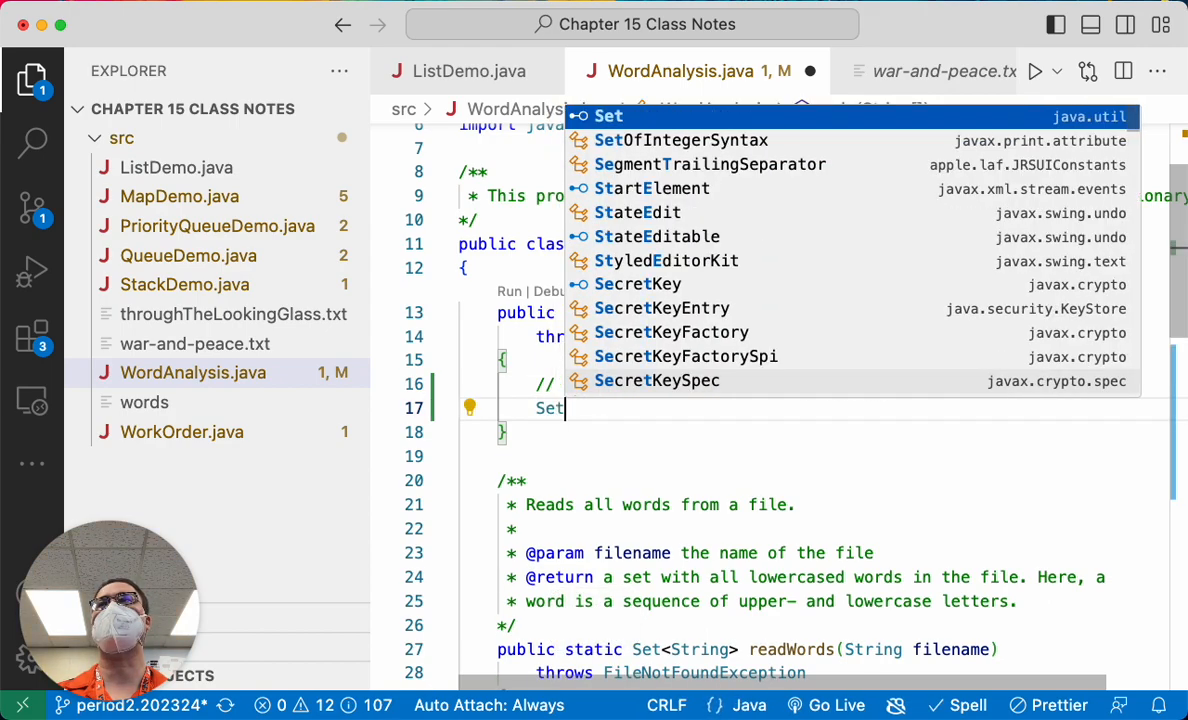
text(<String.)
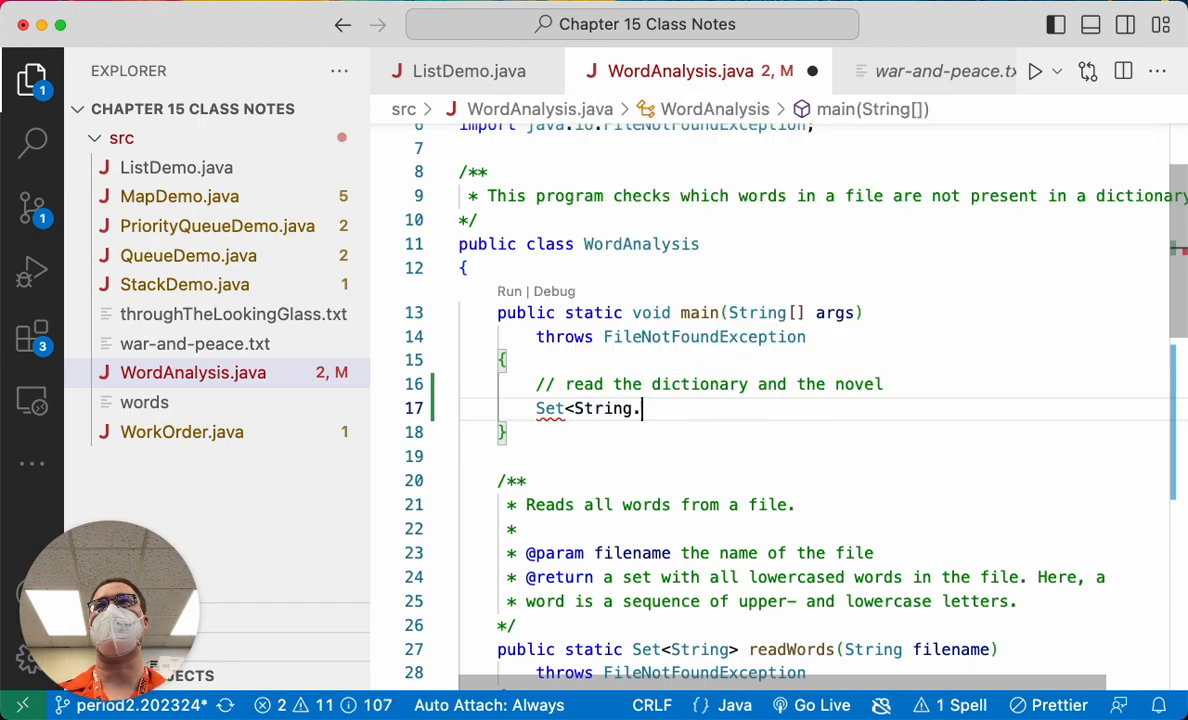
key(BackSpace)
text(>)
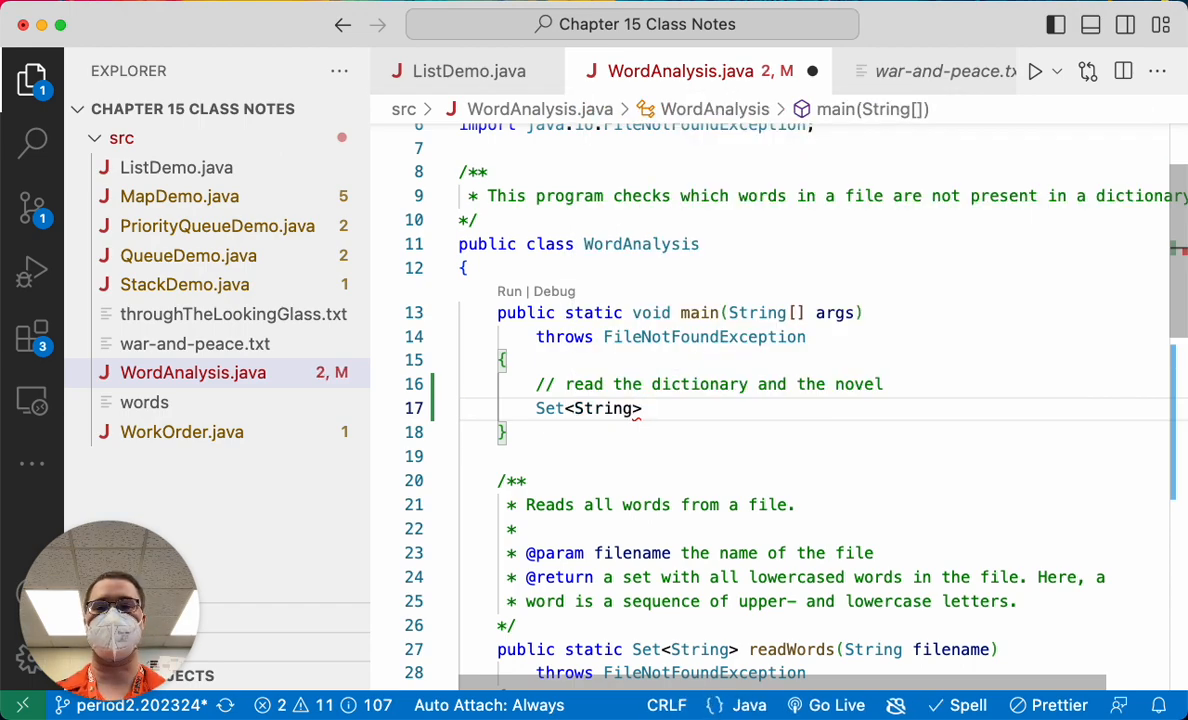
text( dictionaryW)
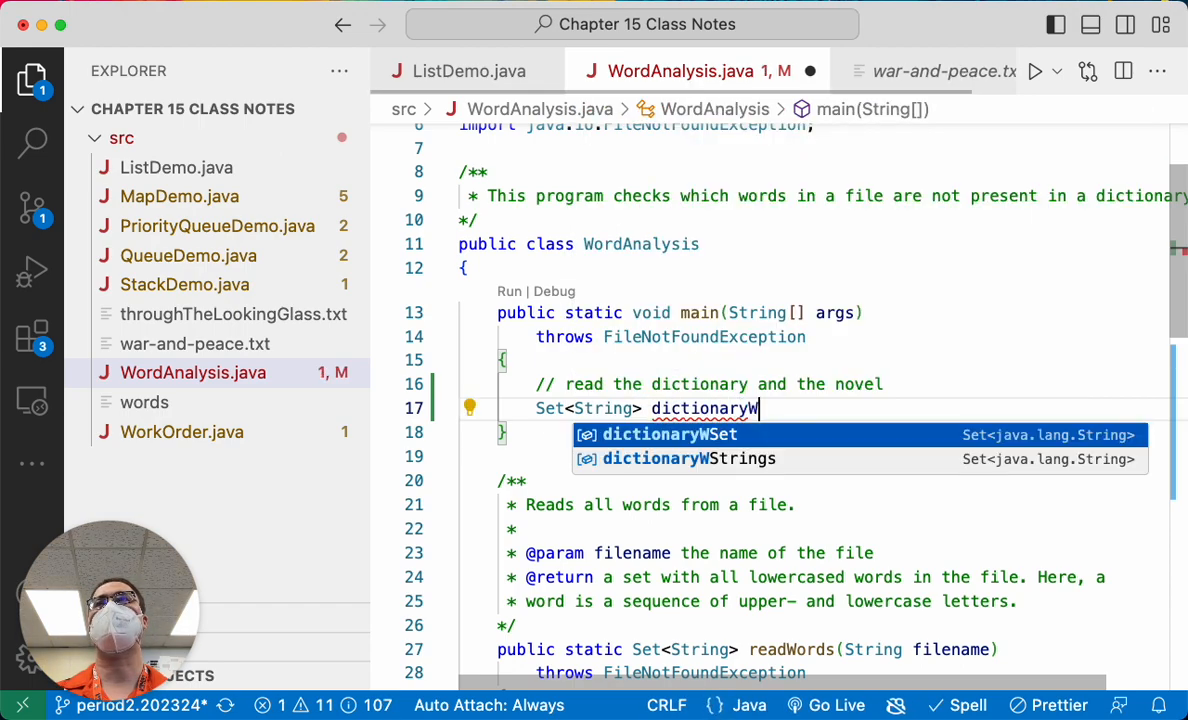
text(ords = )
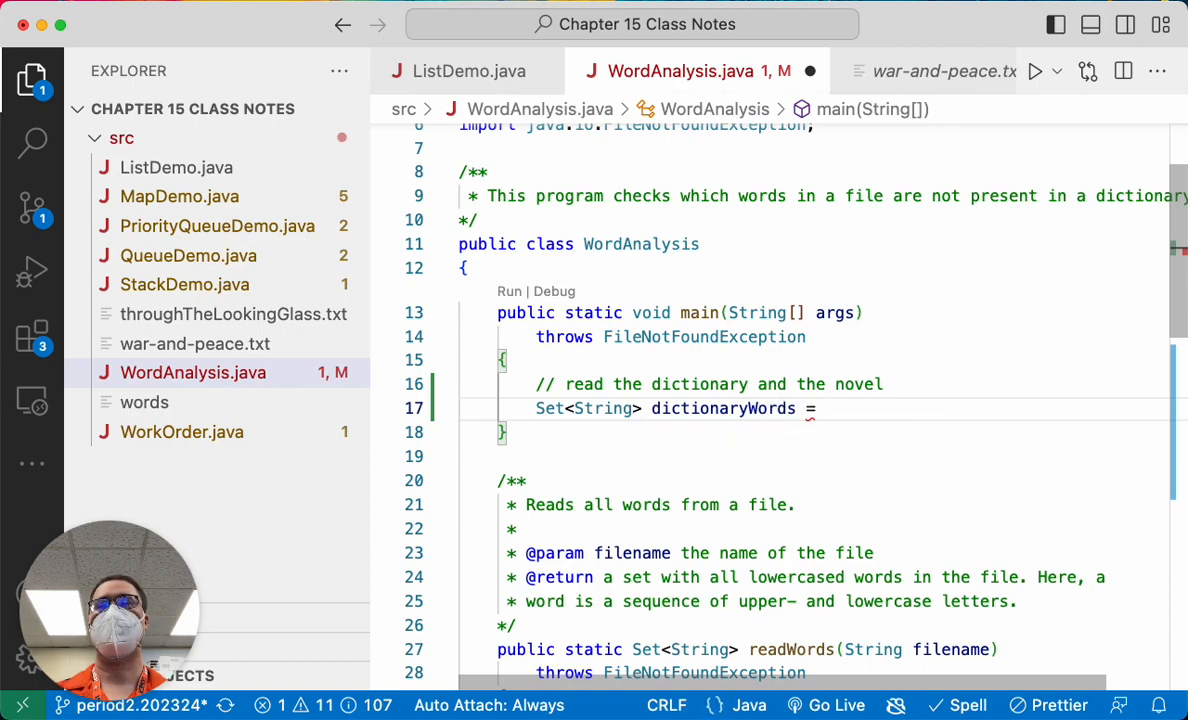
text(re)
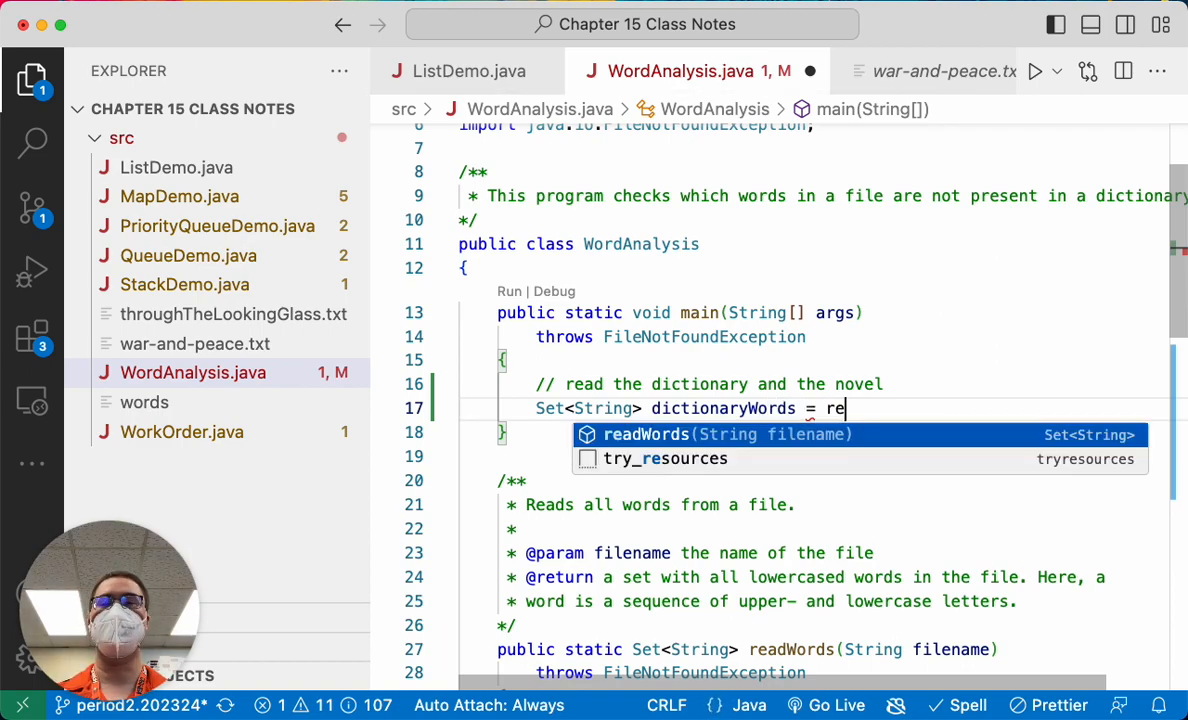
text(adWords)
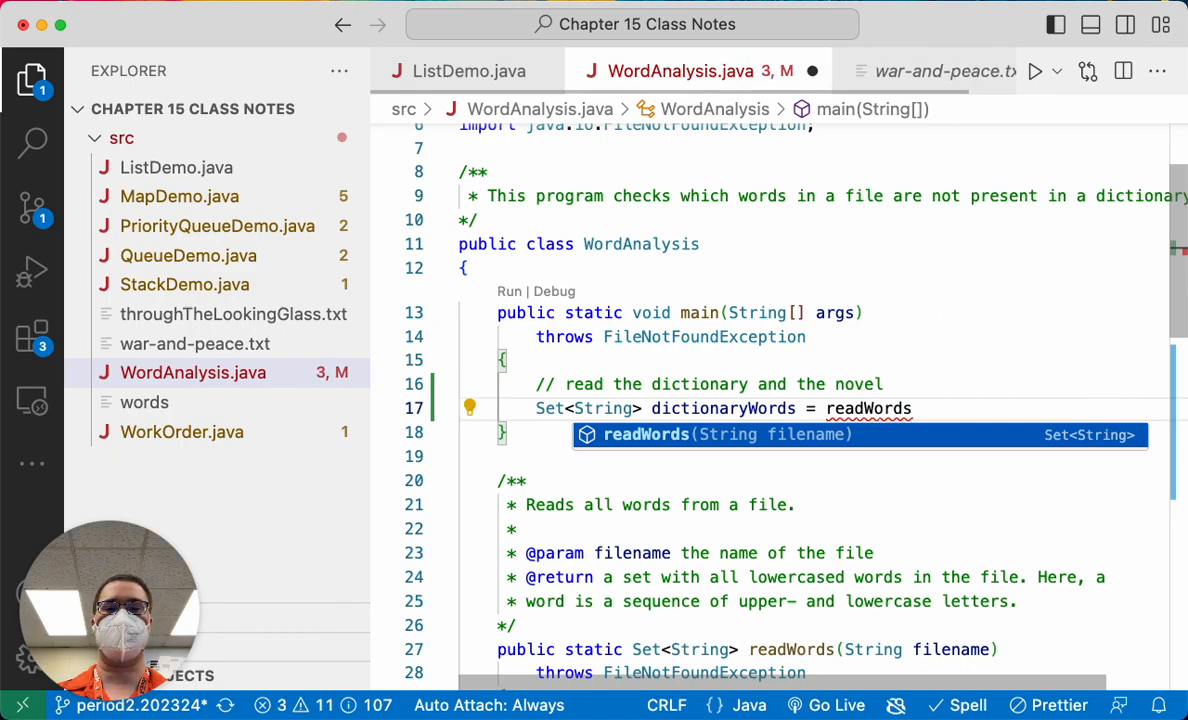
text(("src/)
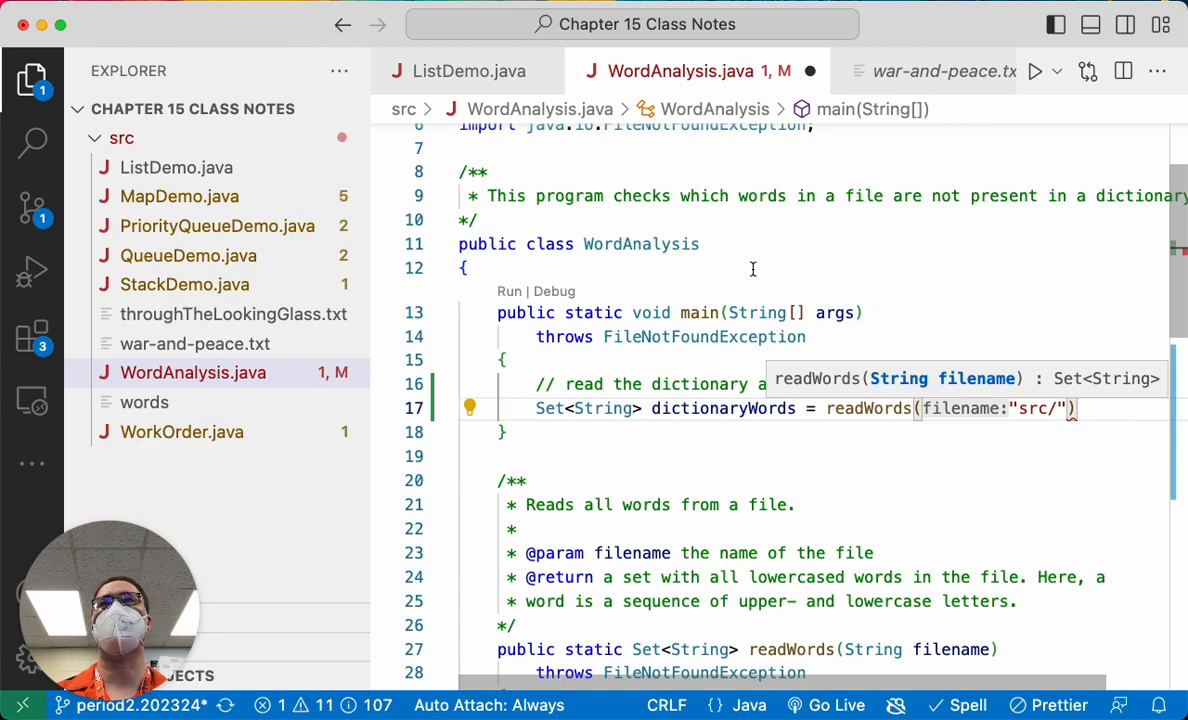
text(wo)
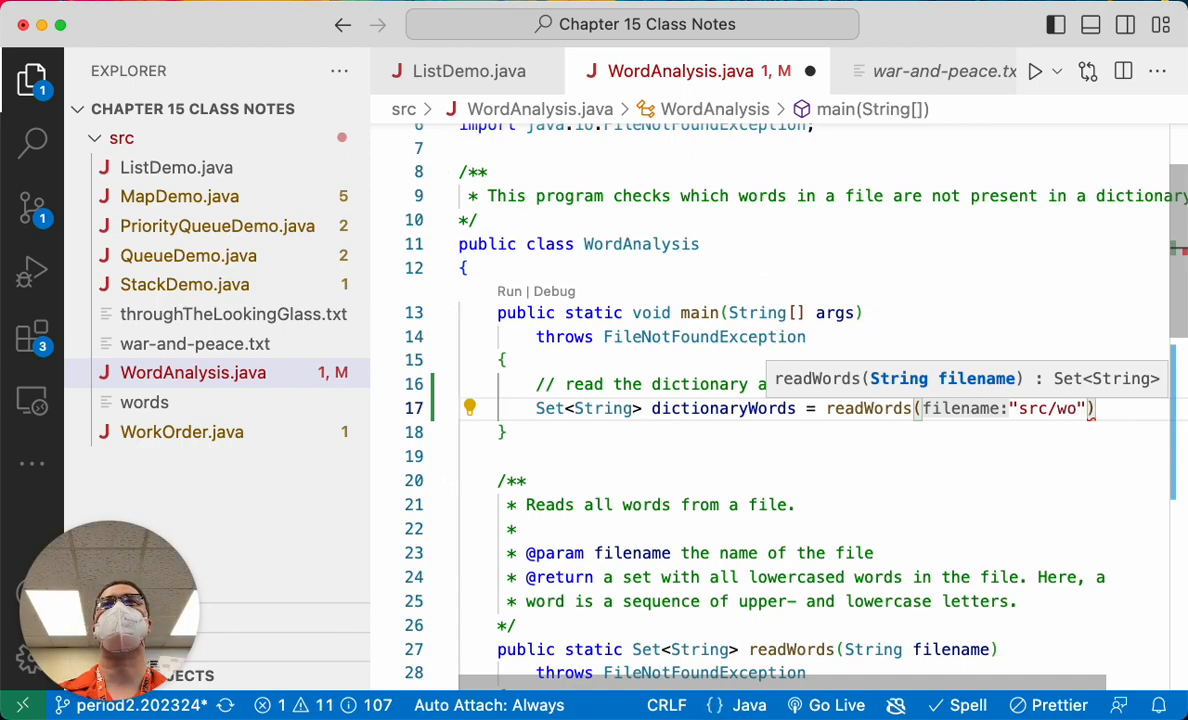
text(rds)
key(super+Right)
text(;)
Declare Set<String> novelWords = readWords("src/throughTheLookingGlass.txt") and narrow the sidebar
key(Return)
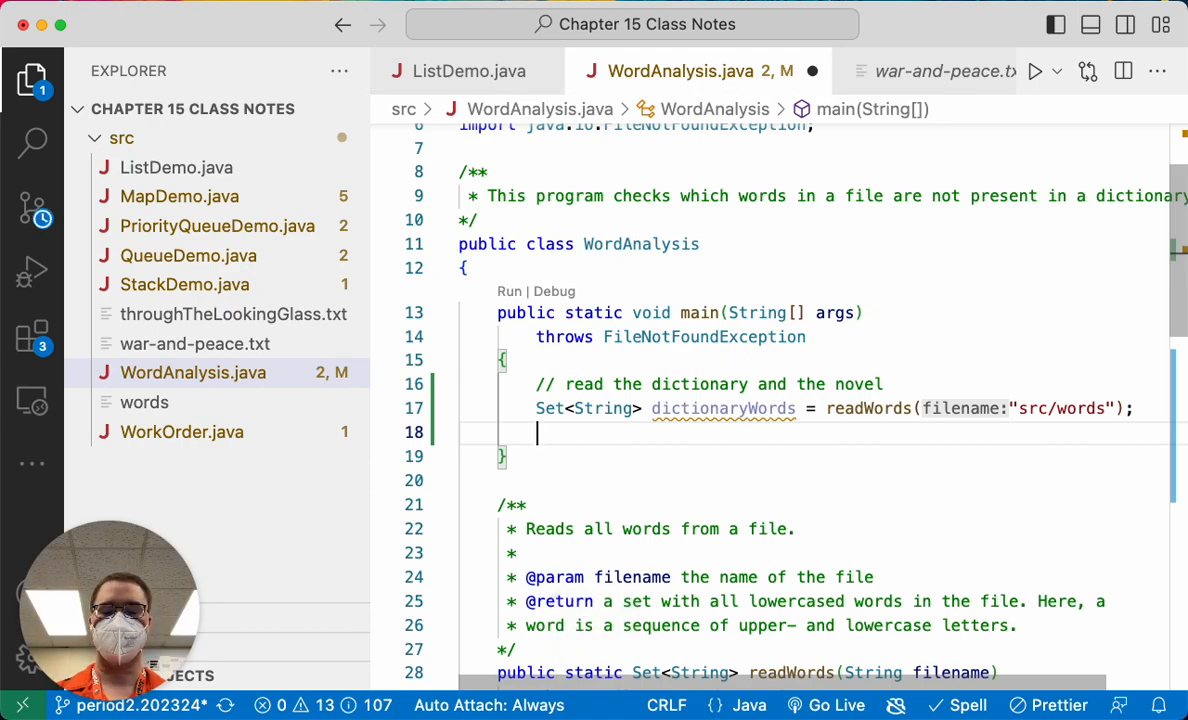
text(Set<String> )
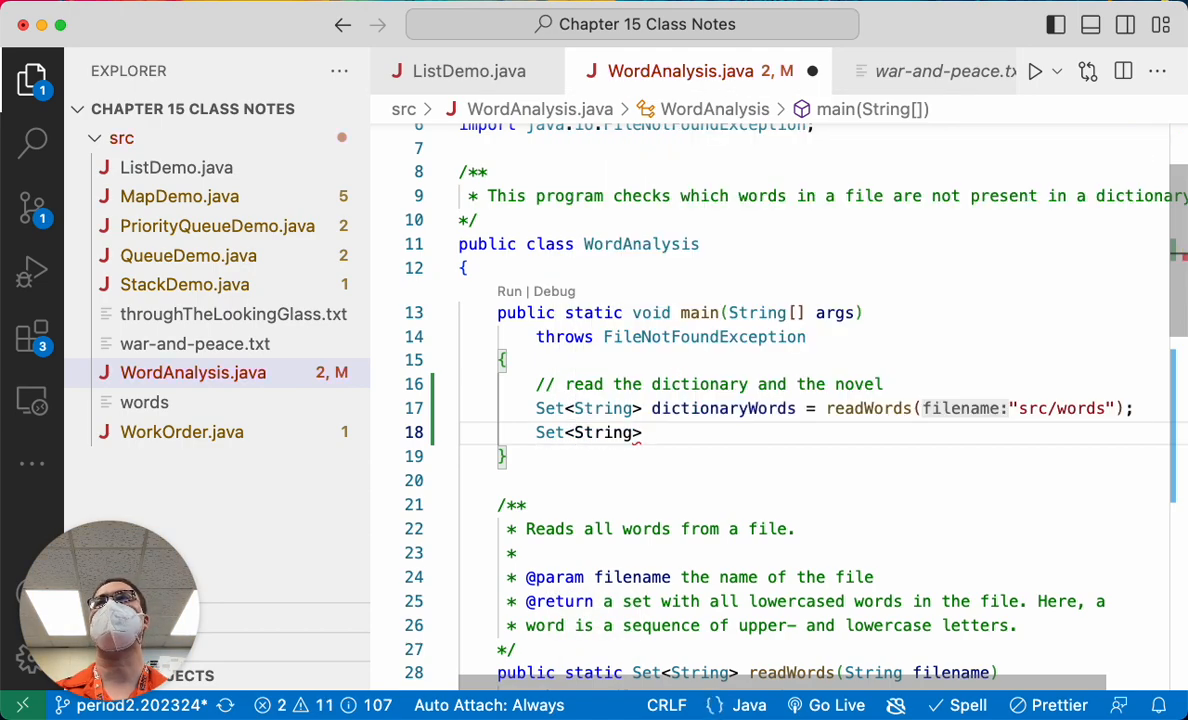
text(novel)
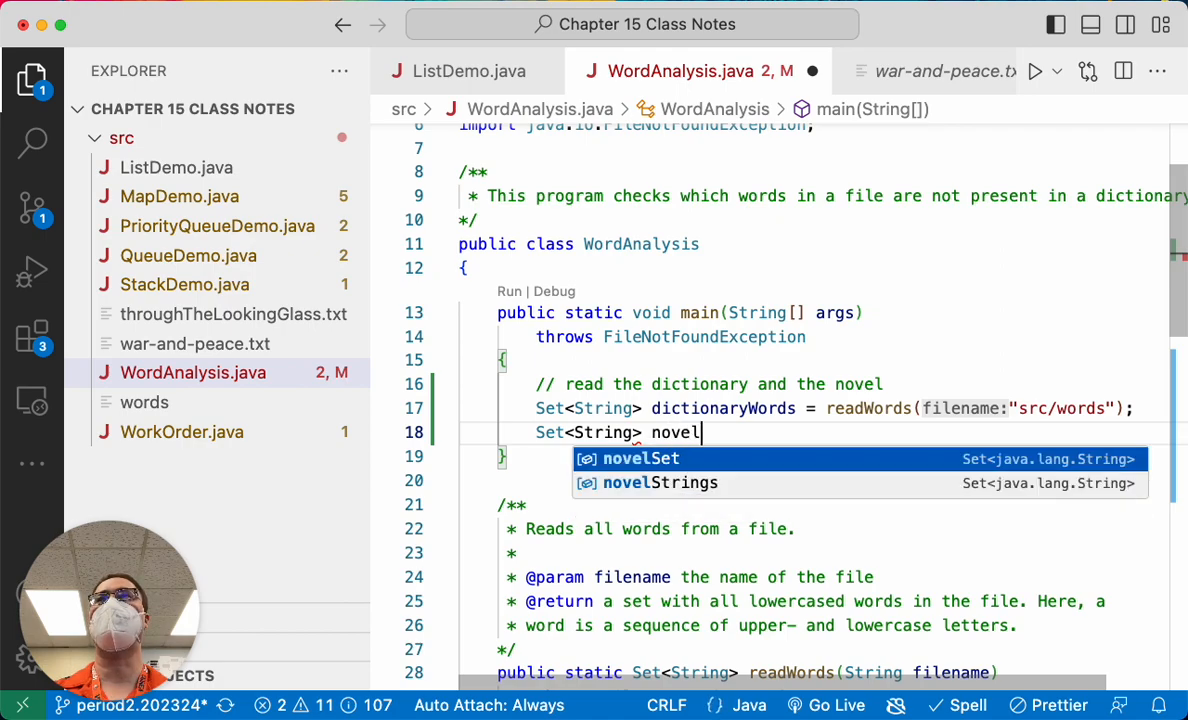
text(Words = read)
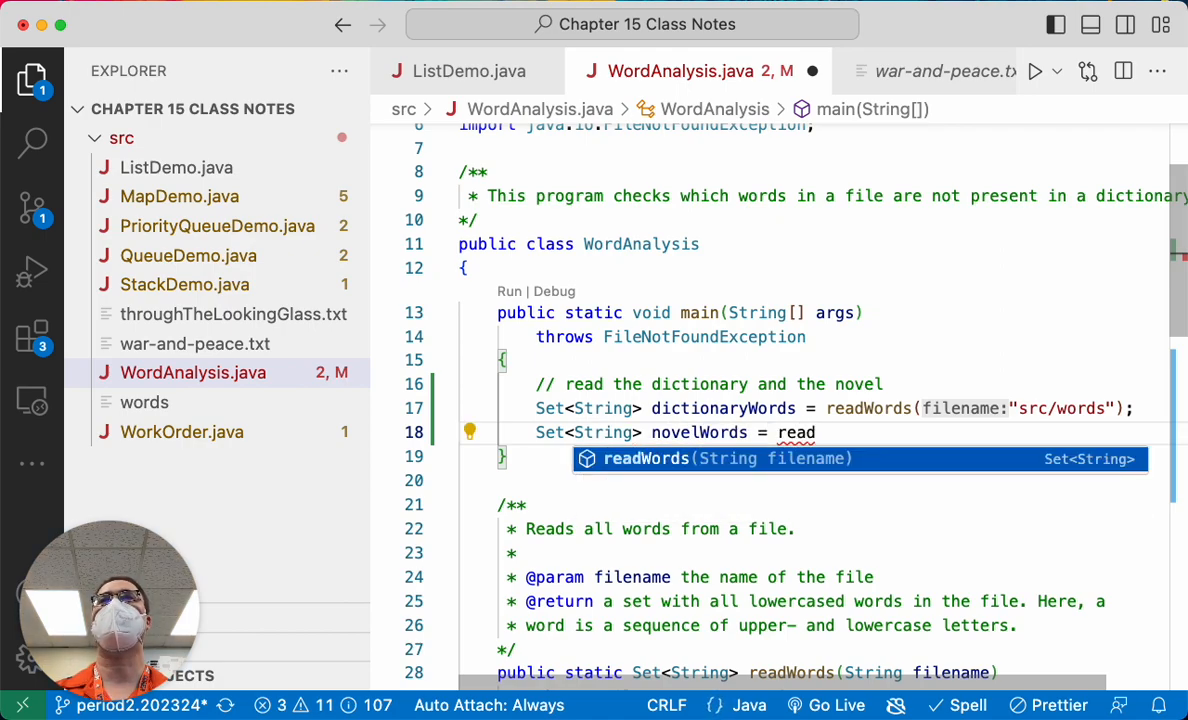
key(Tab)
text("s)
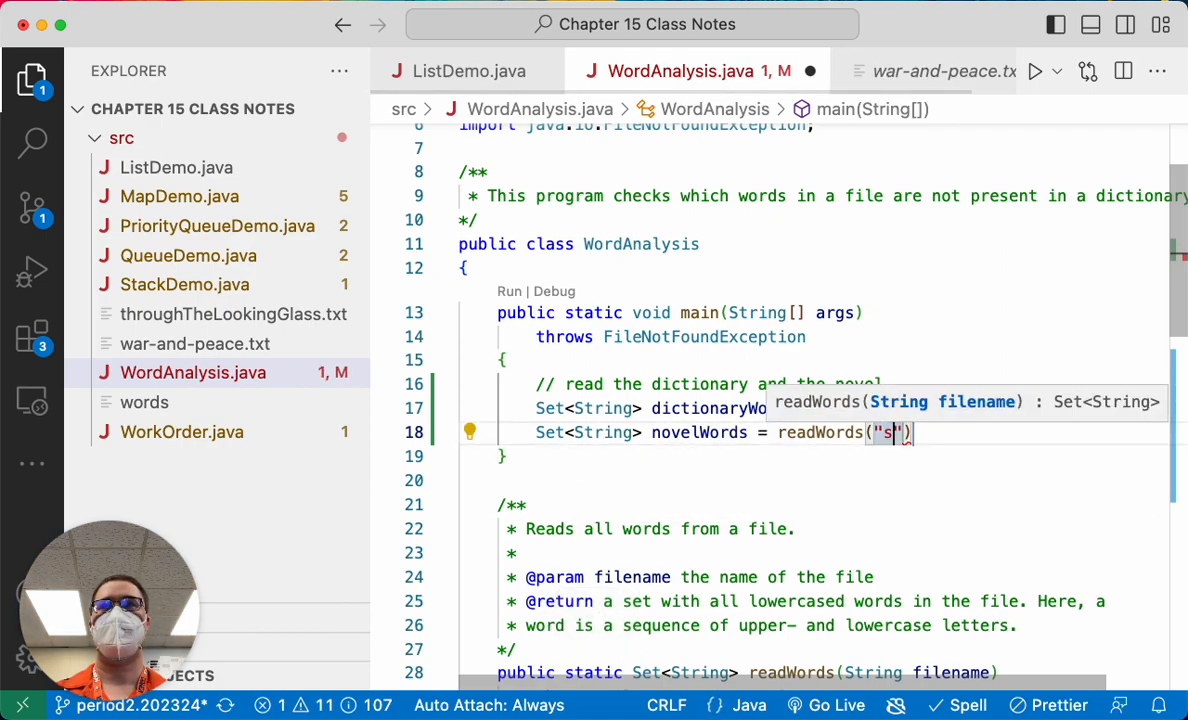
text(rc/)
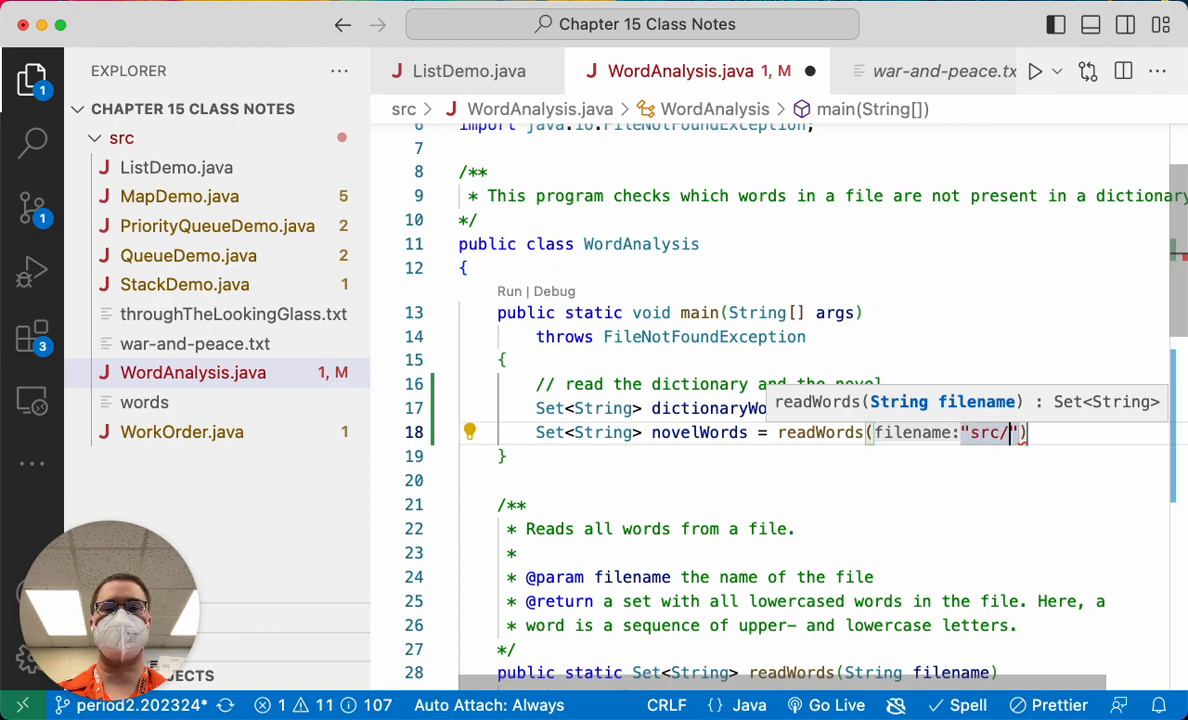
text(throughT)
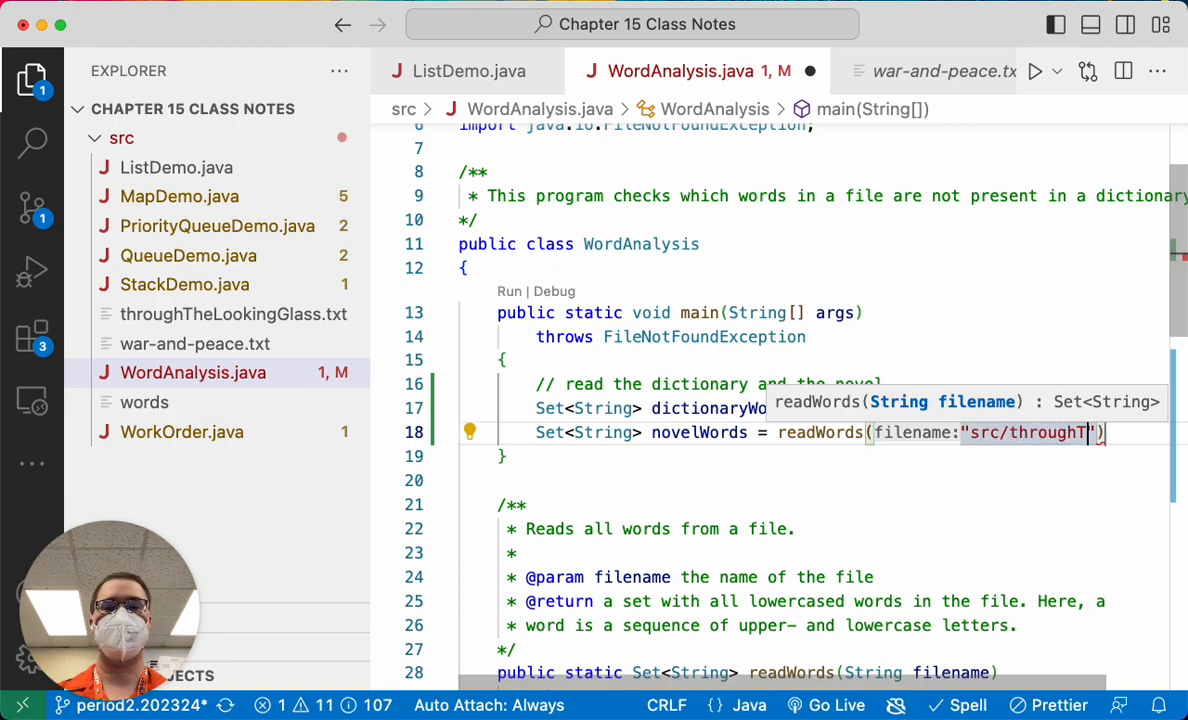
text(heLookingGlass.)
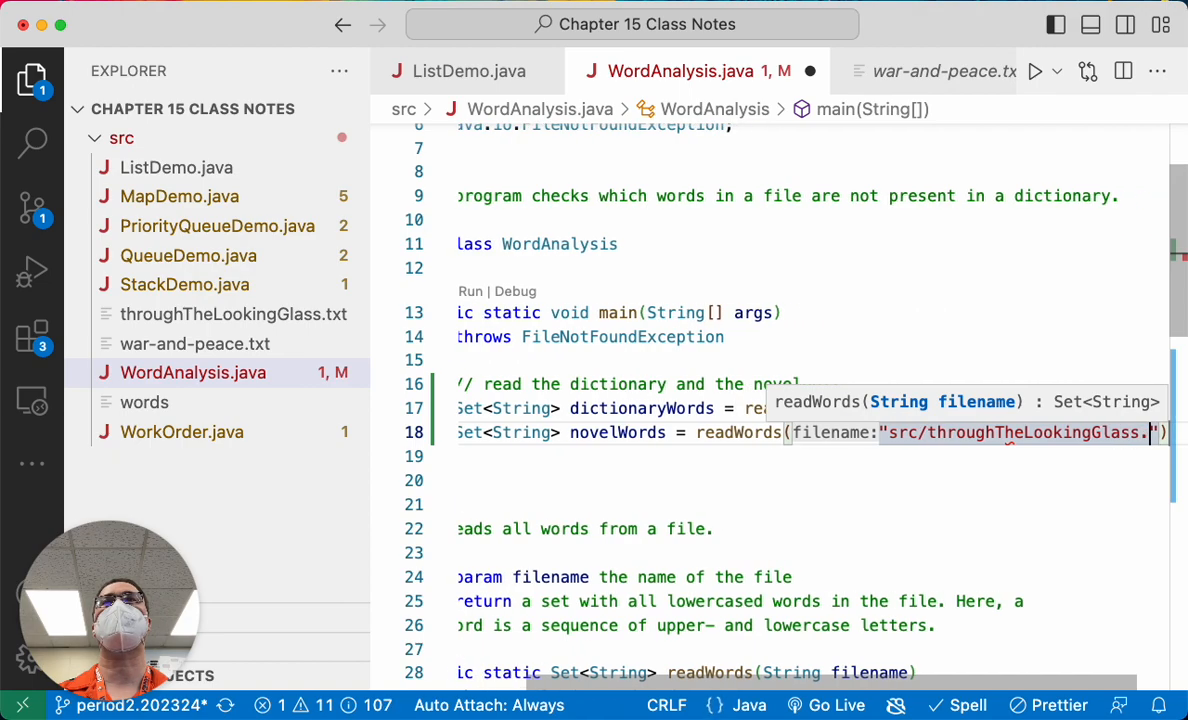
text(txt)
key(super+Right)
text(;)
key(Return)
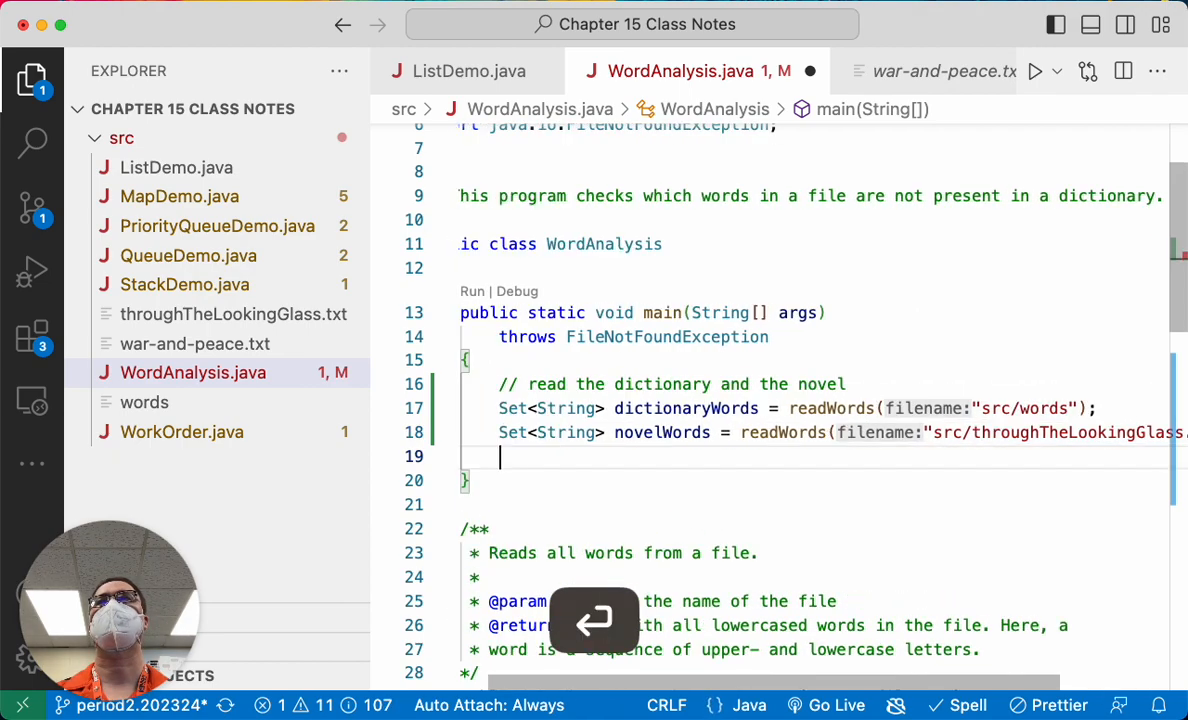
scroll(890, 481, left, 3)
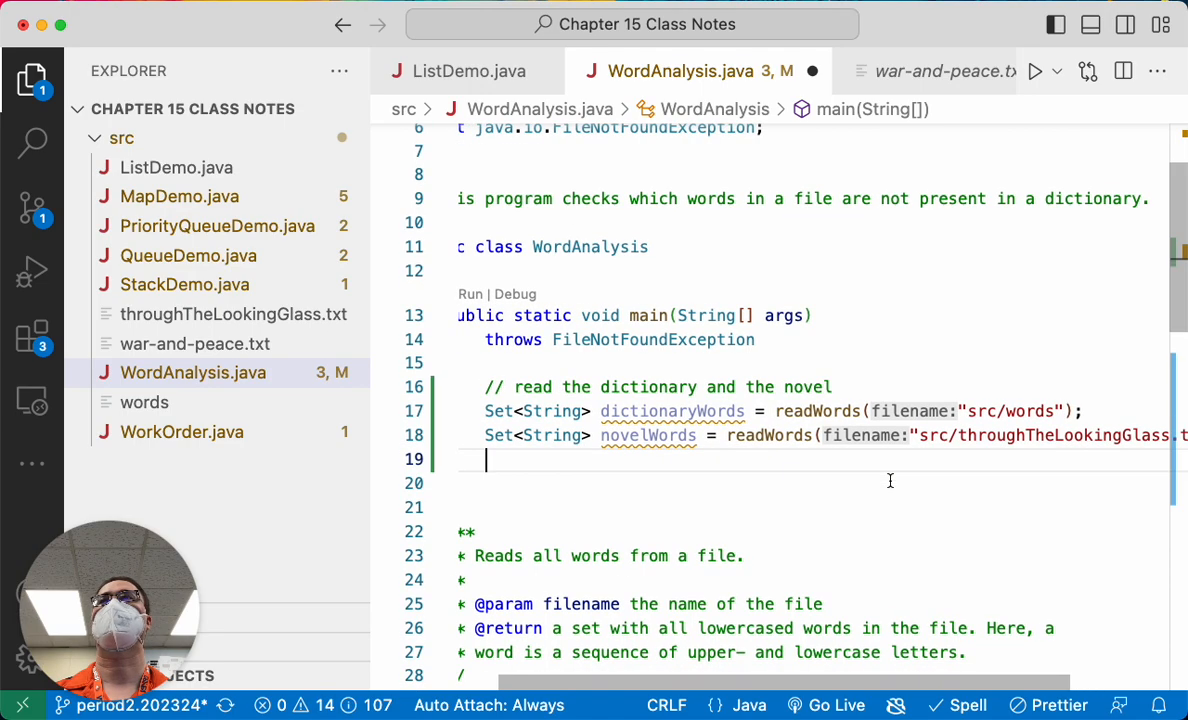
mouse_move(230, 343)
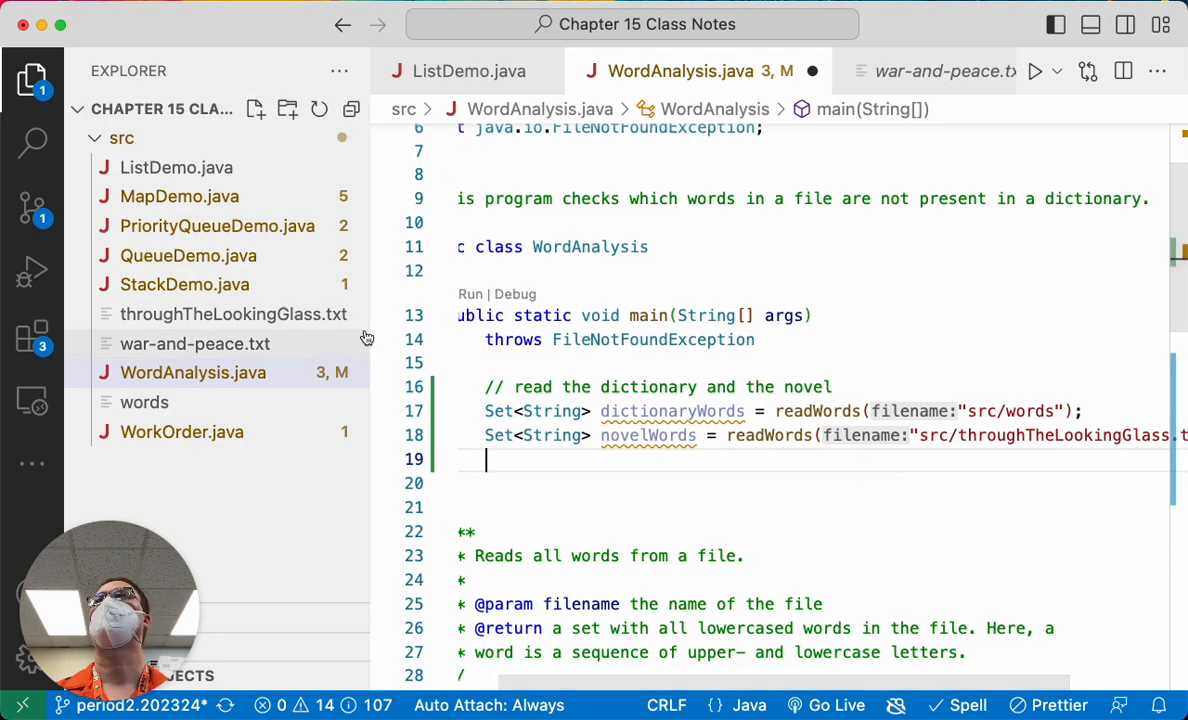
drag(368, 340, 317, 347)
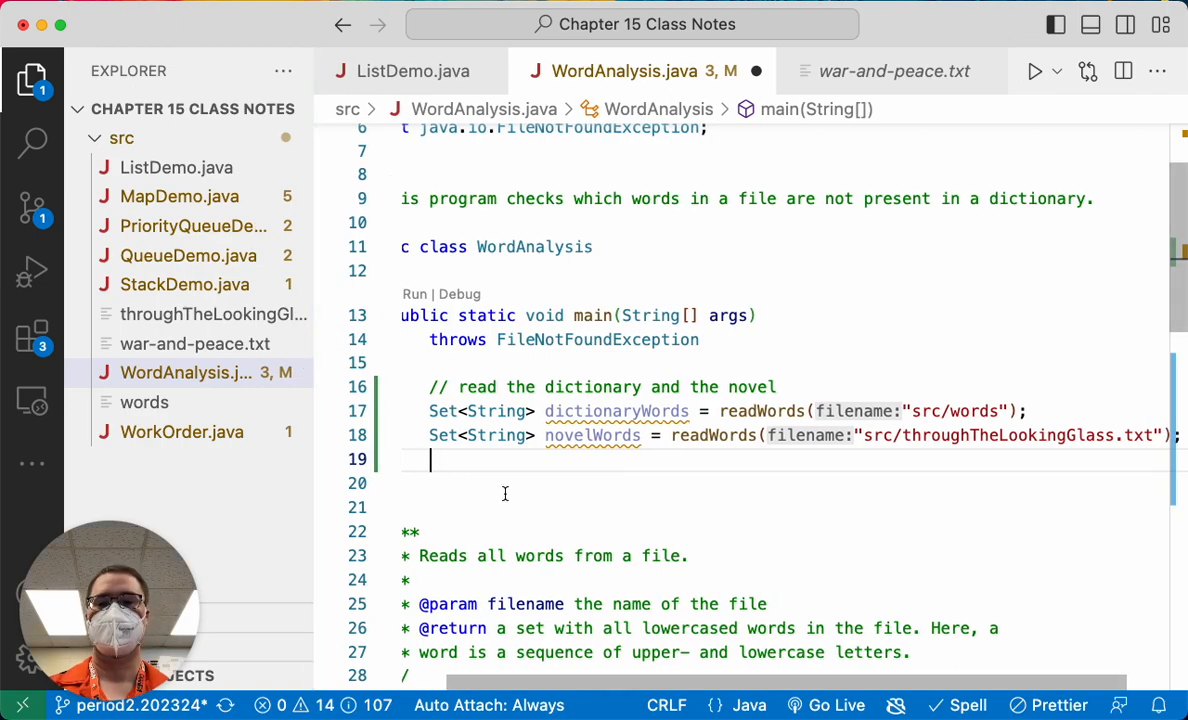
Write the task 1 comment about missing novel words and '// the enhanced for loop works with sets'
key(Return)
text(// 1)
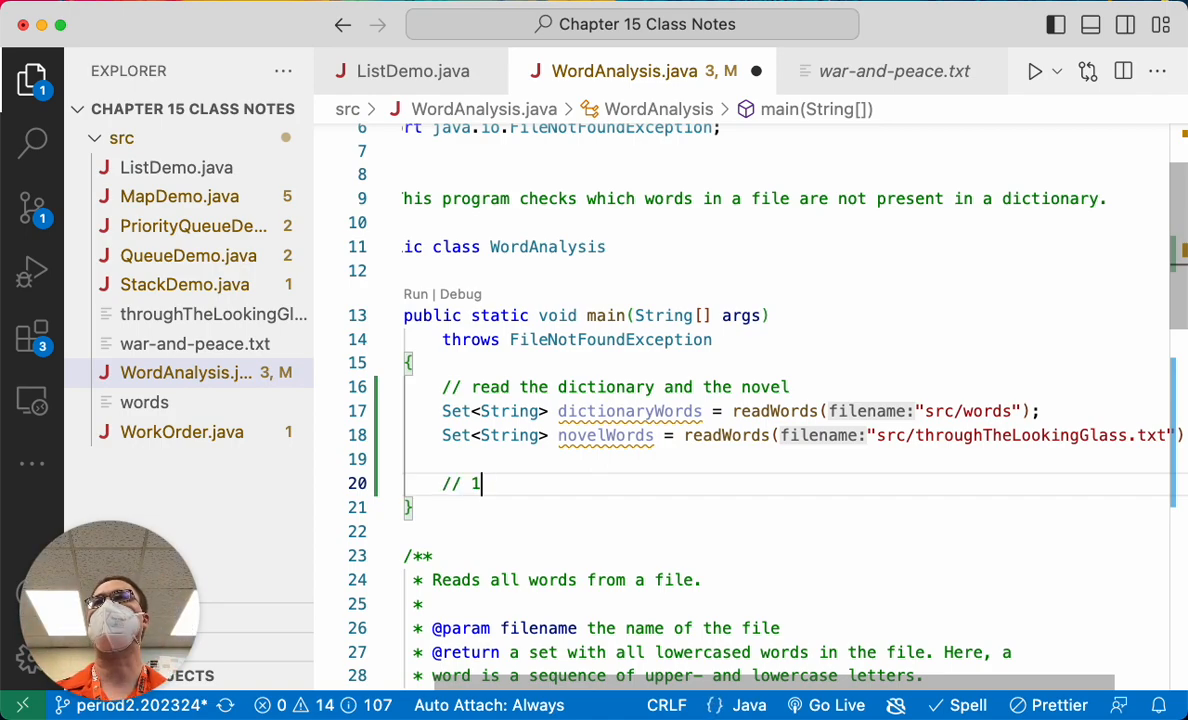
text(. print all the )
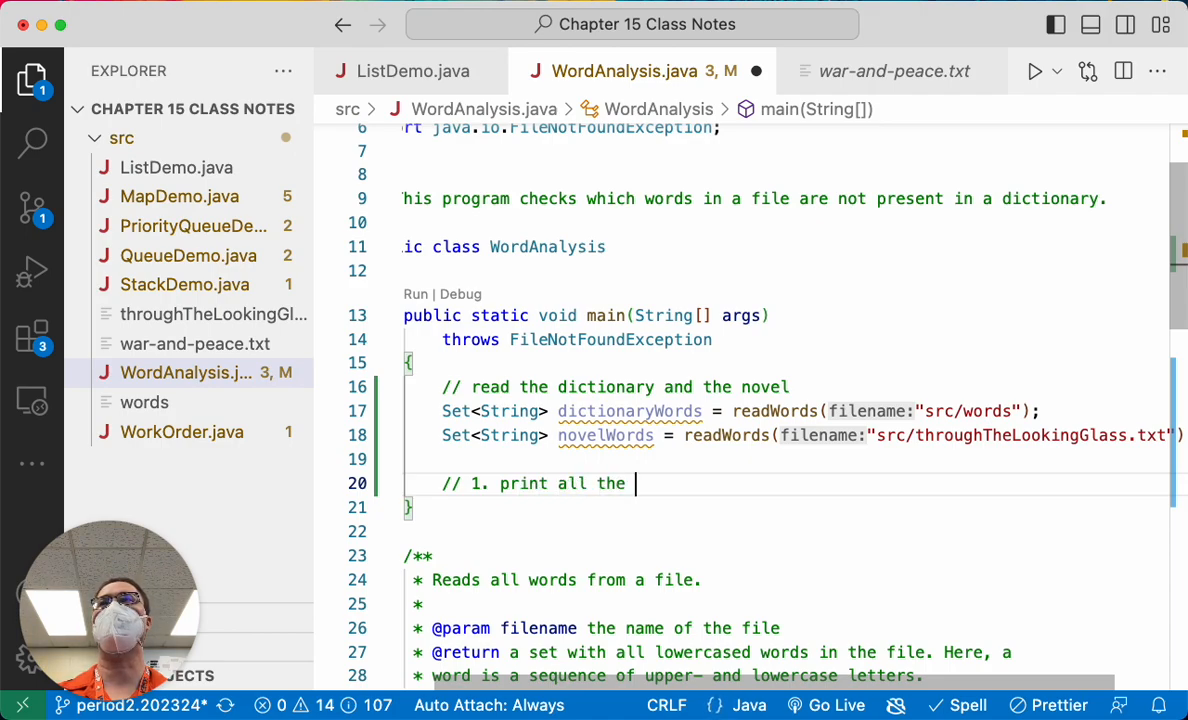
text( words that )
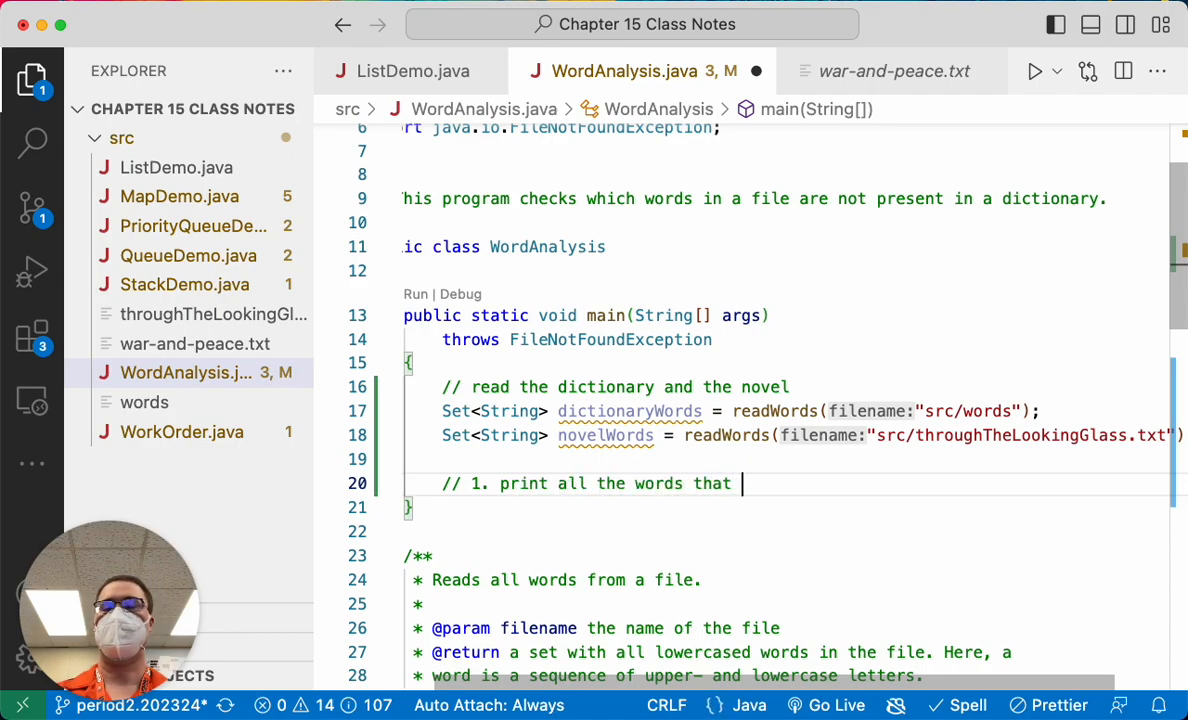
text(are in the novel b)
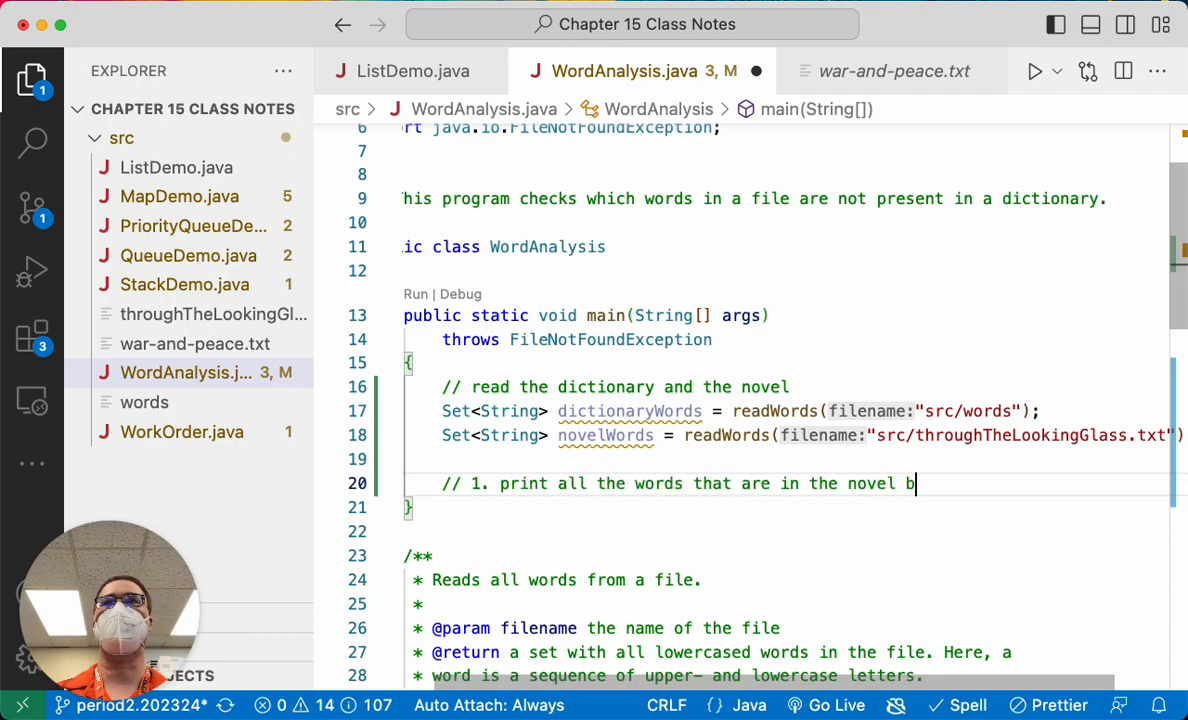
text(ut not the dict)
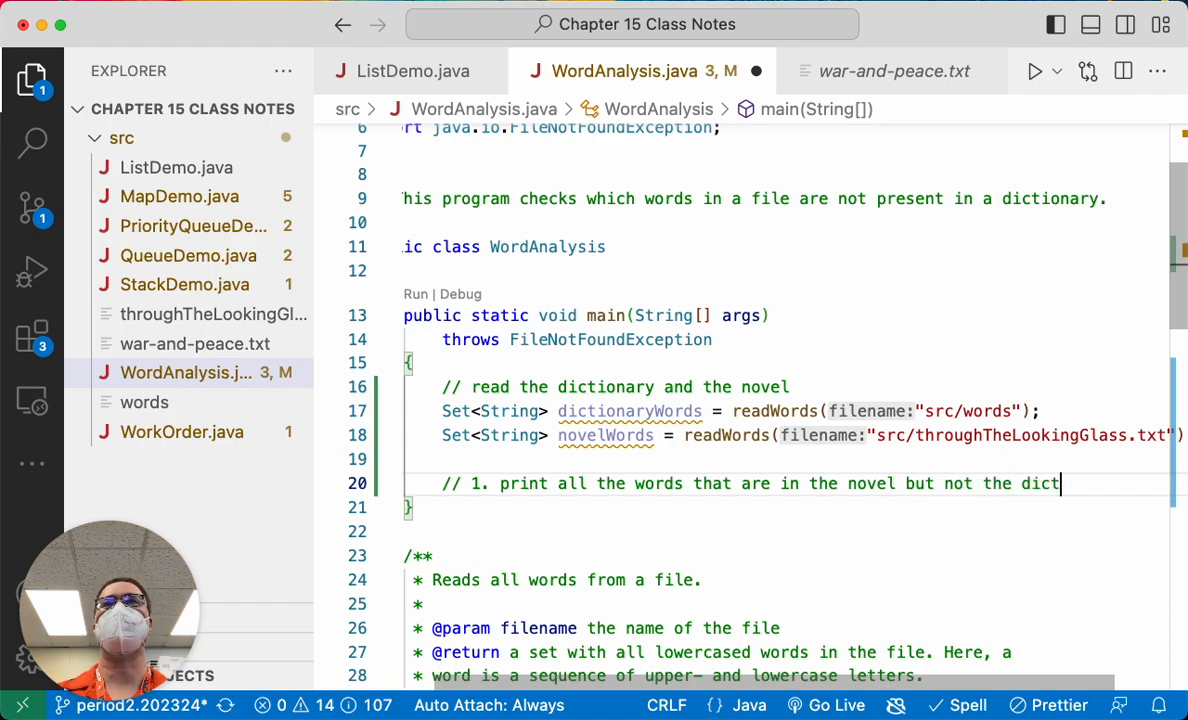
text(ionary)
key(Return)
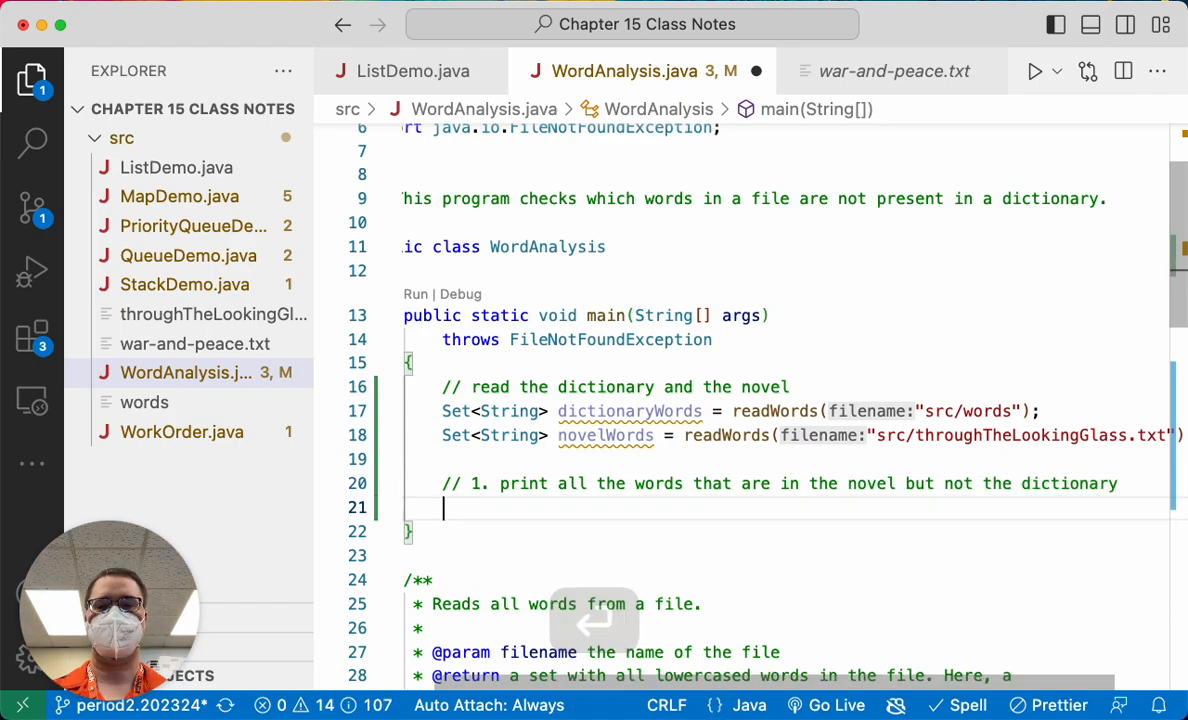
key(Return)
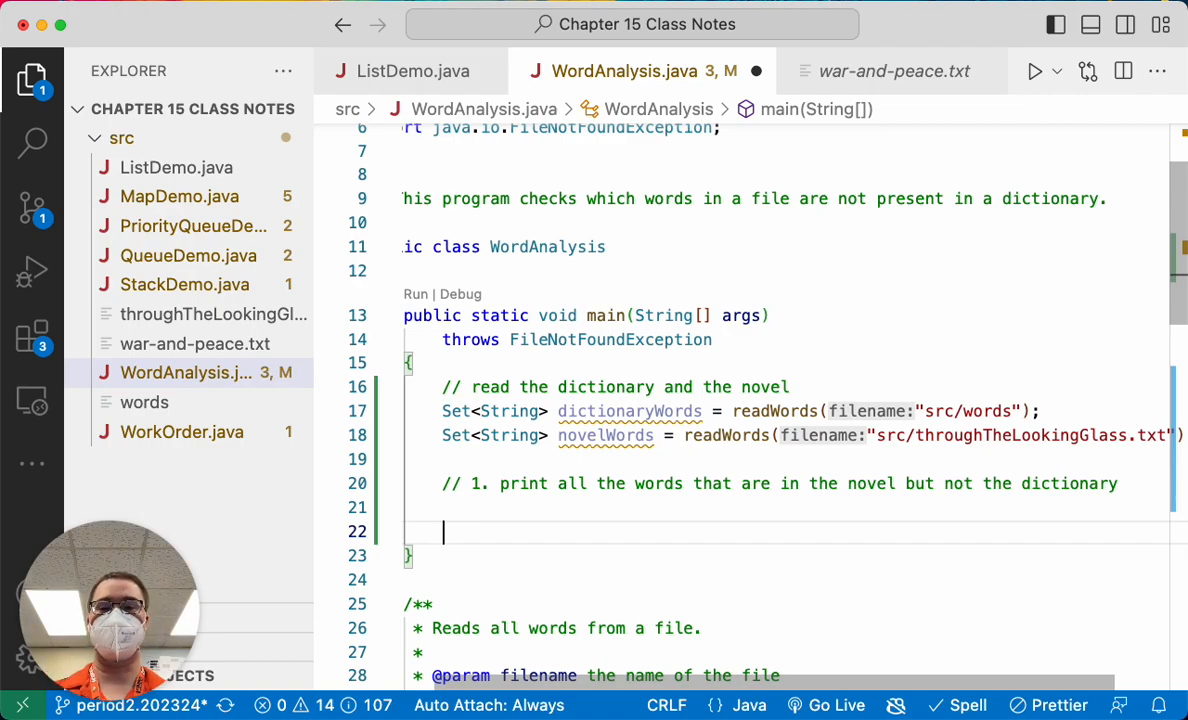
text(// the enhan)
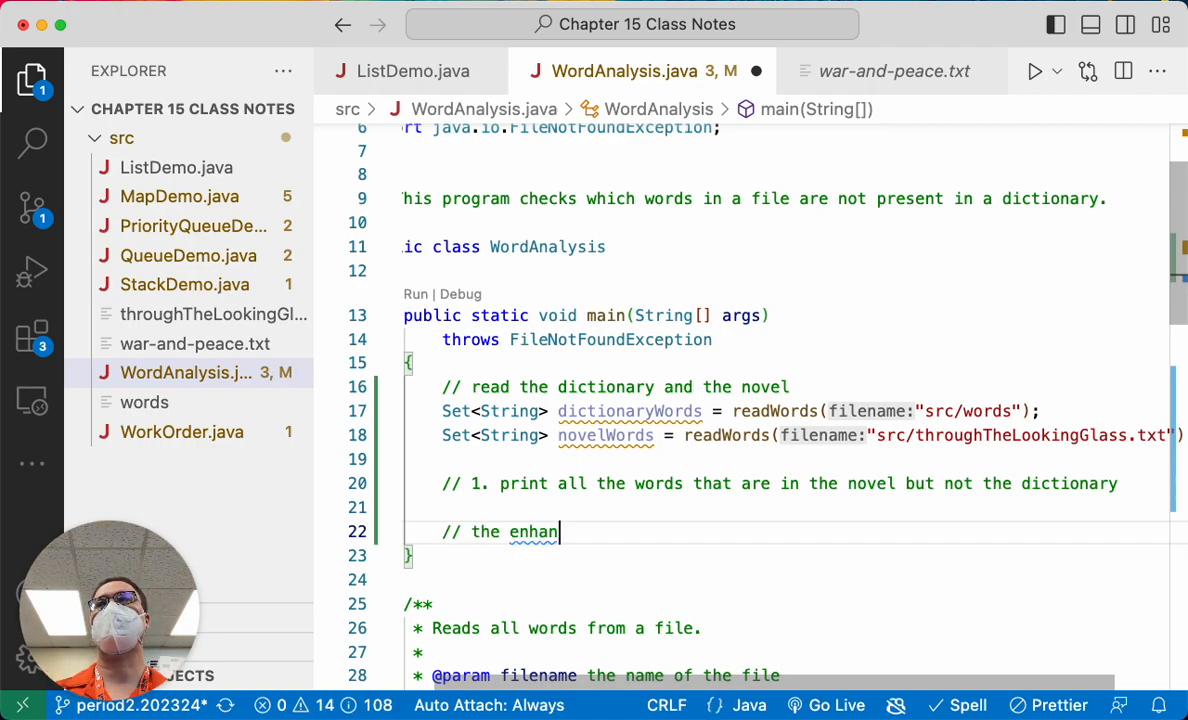
text(ced for loop )
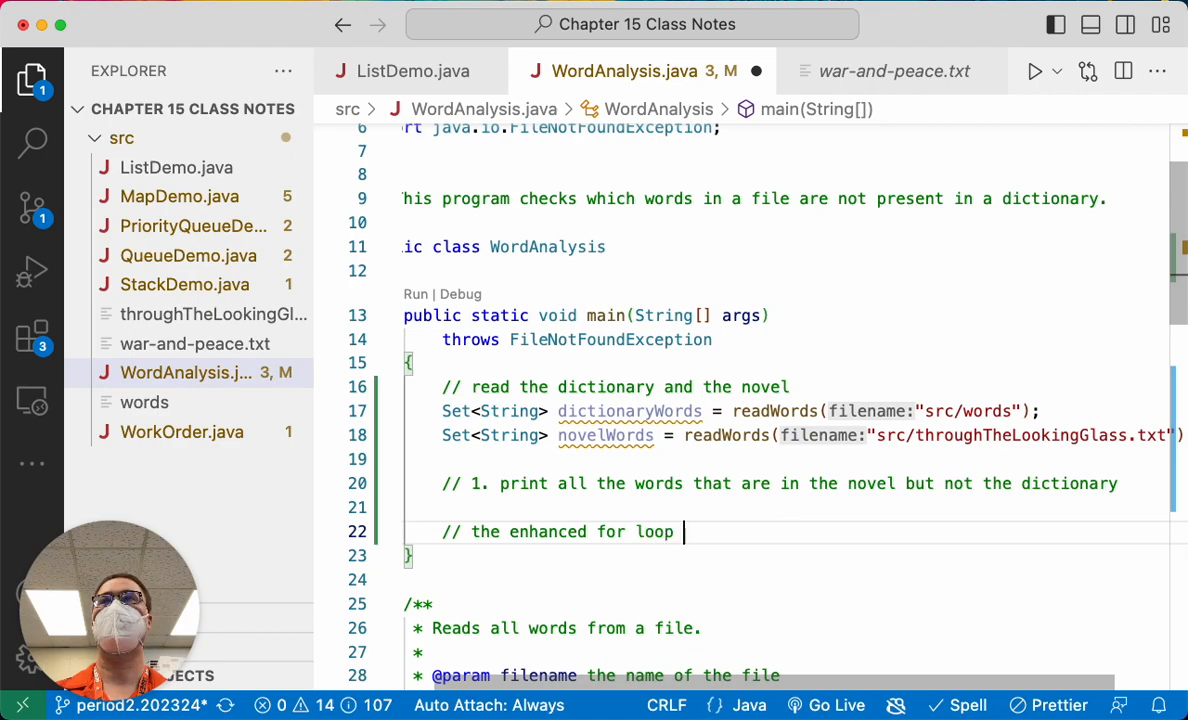
text(works with sets)
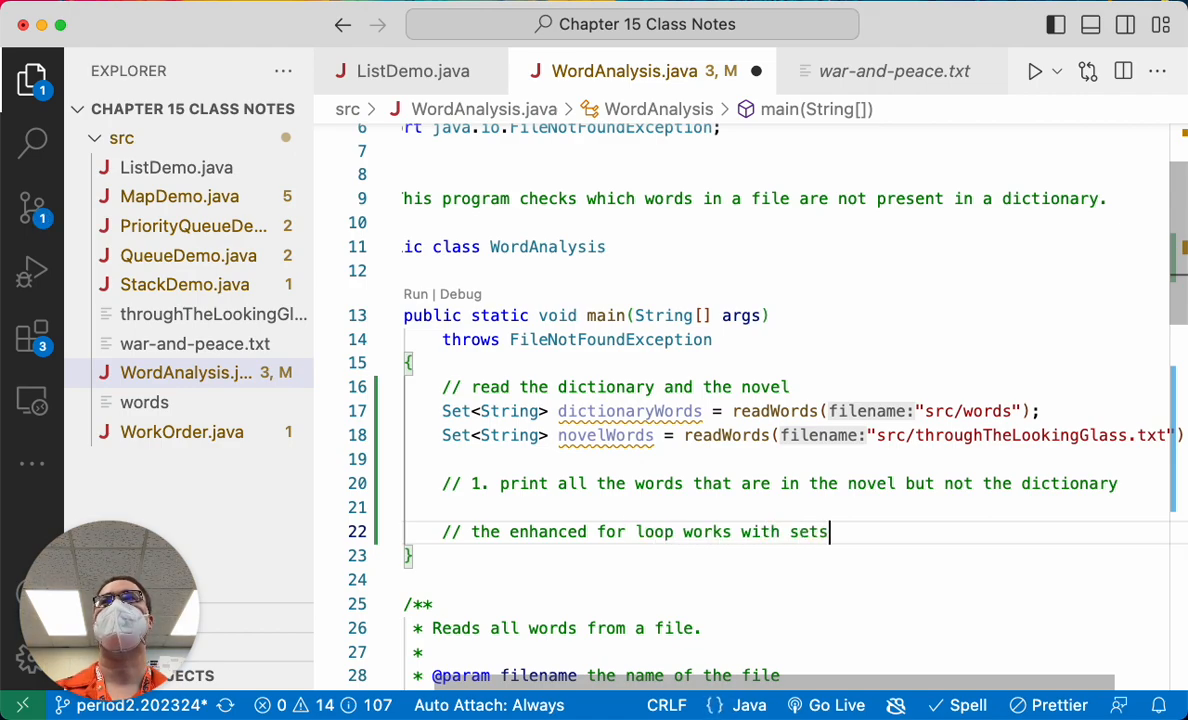
key(Return)
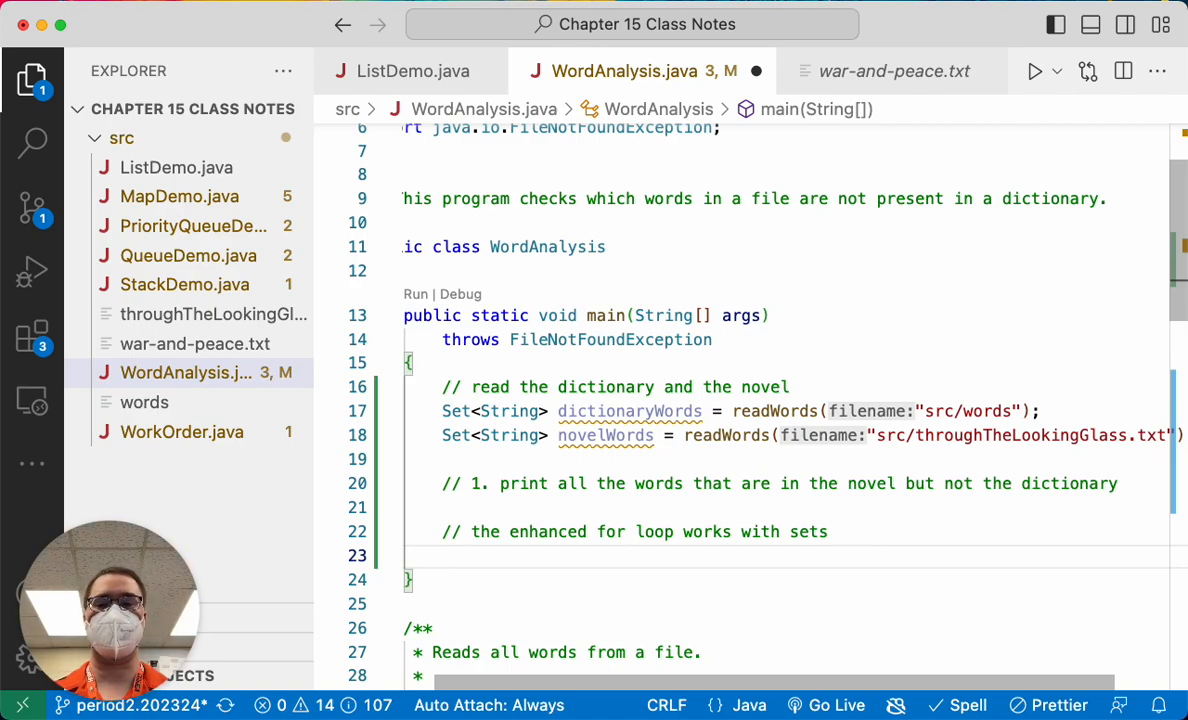
text(for(string)
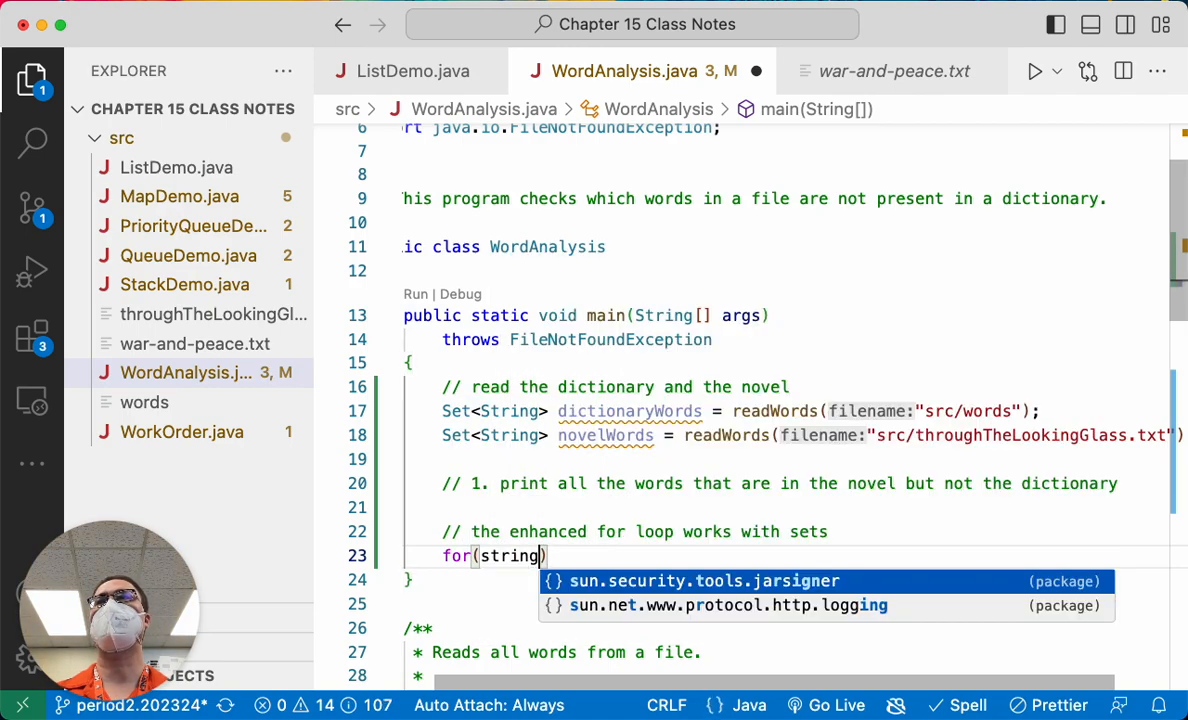
Write the enhanced for header over novelWords and open its body
key(alt+shift+Left)
text(String )
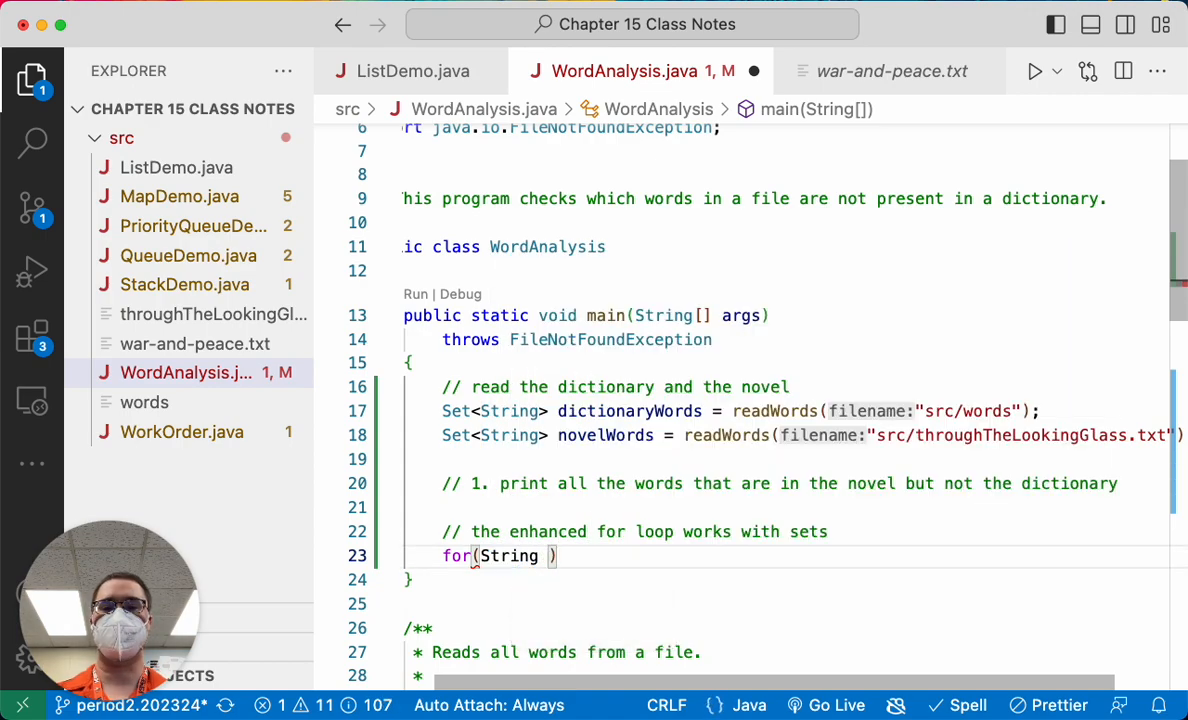
text(word : niovel)
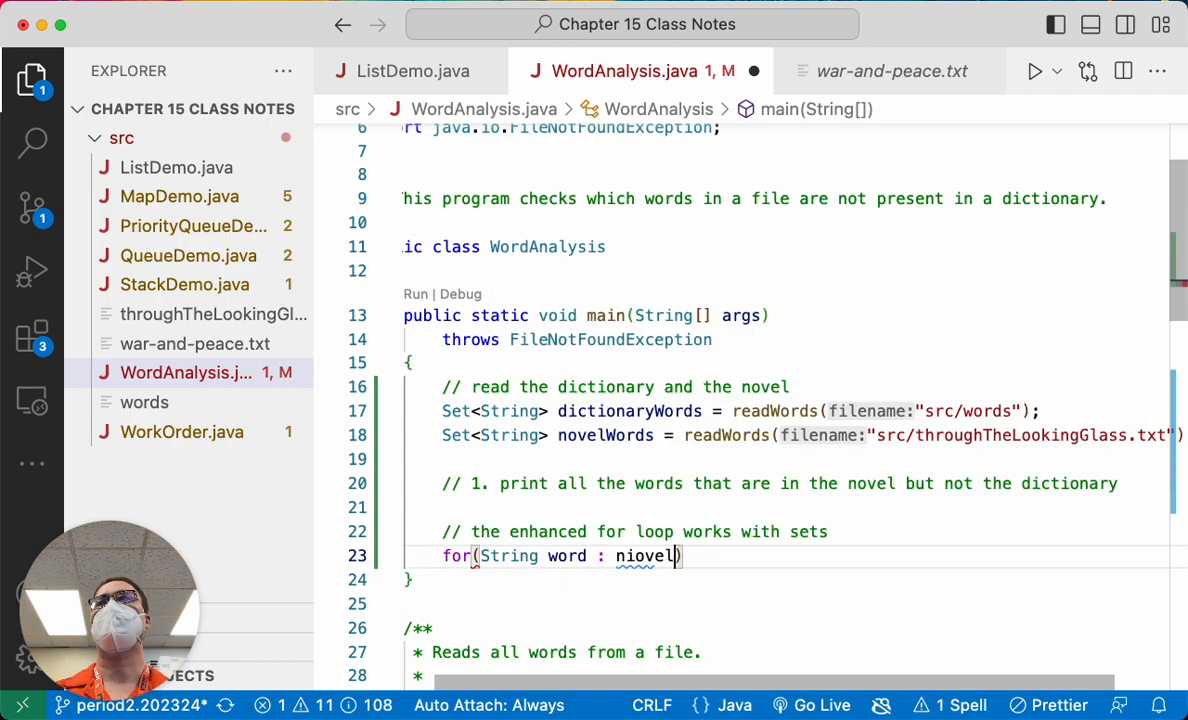
key(BackSpace)
key(BackSpace)
key(BackSpace)
key(BackSpace)
text(o)
key(Tab)
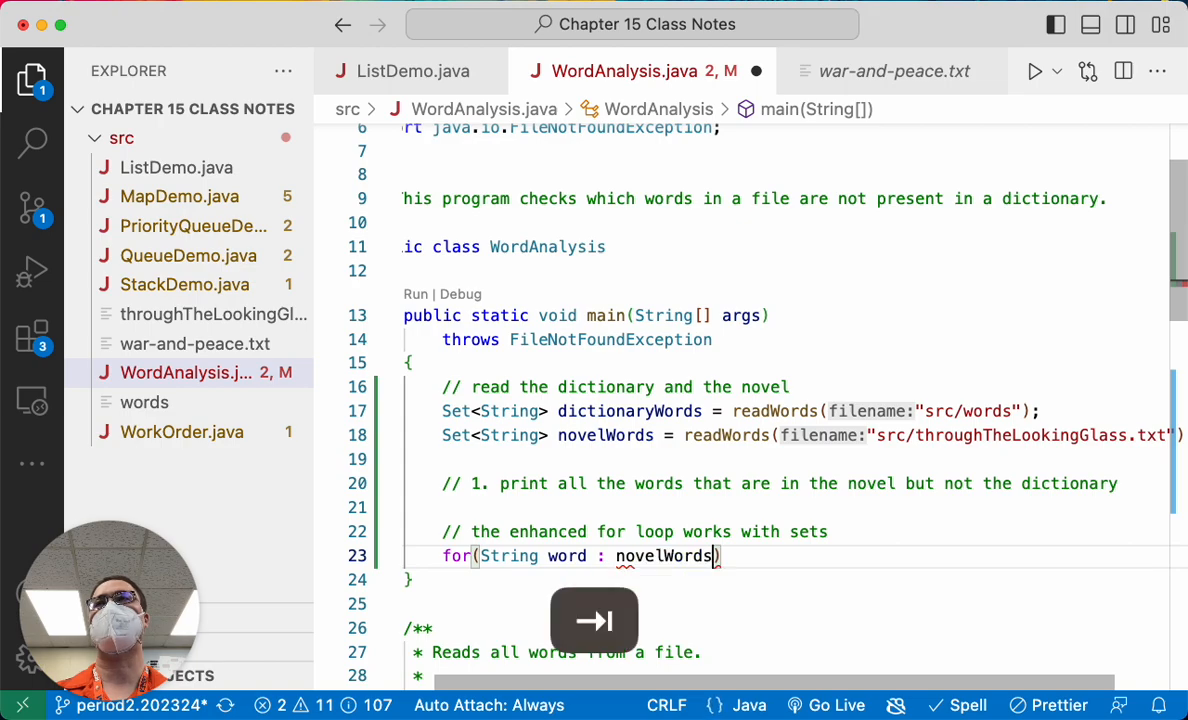
key(super+Right)
key(Return)
text({)
key(Return)
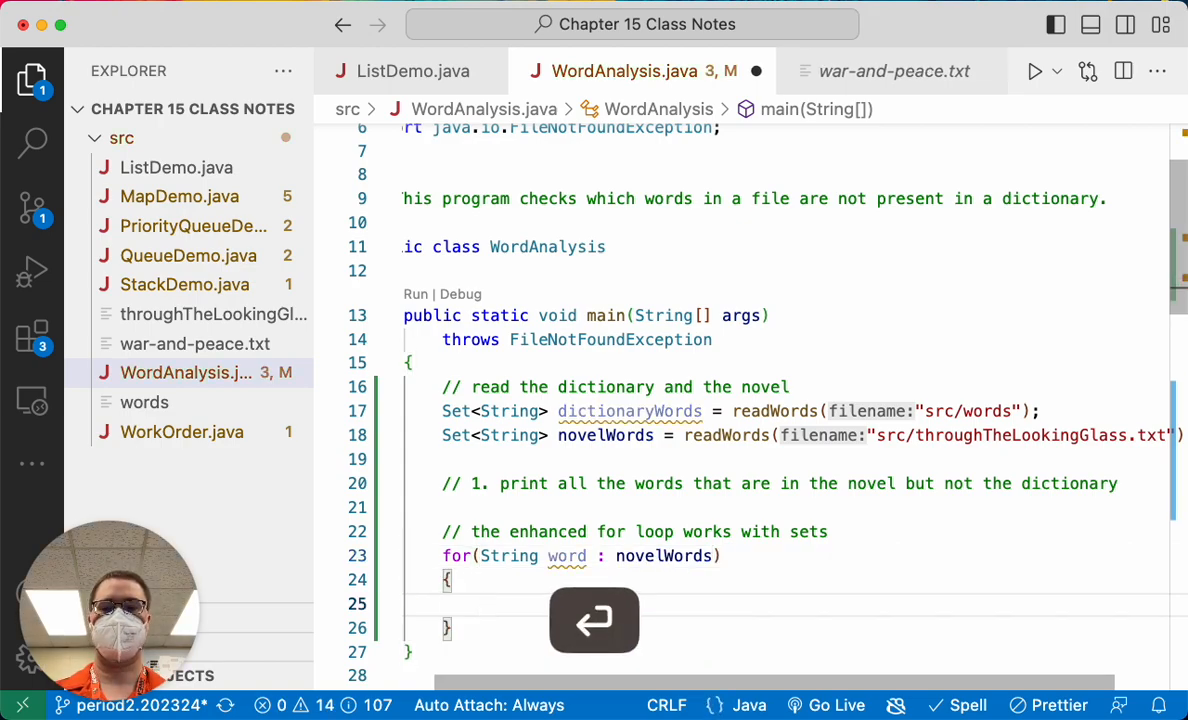
text(if(!)
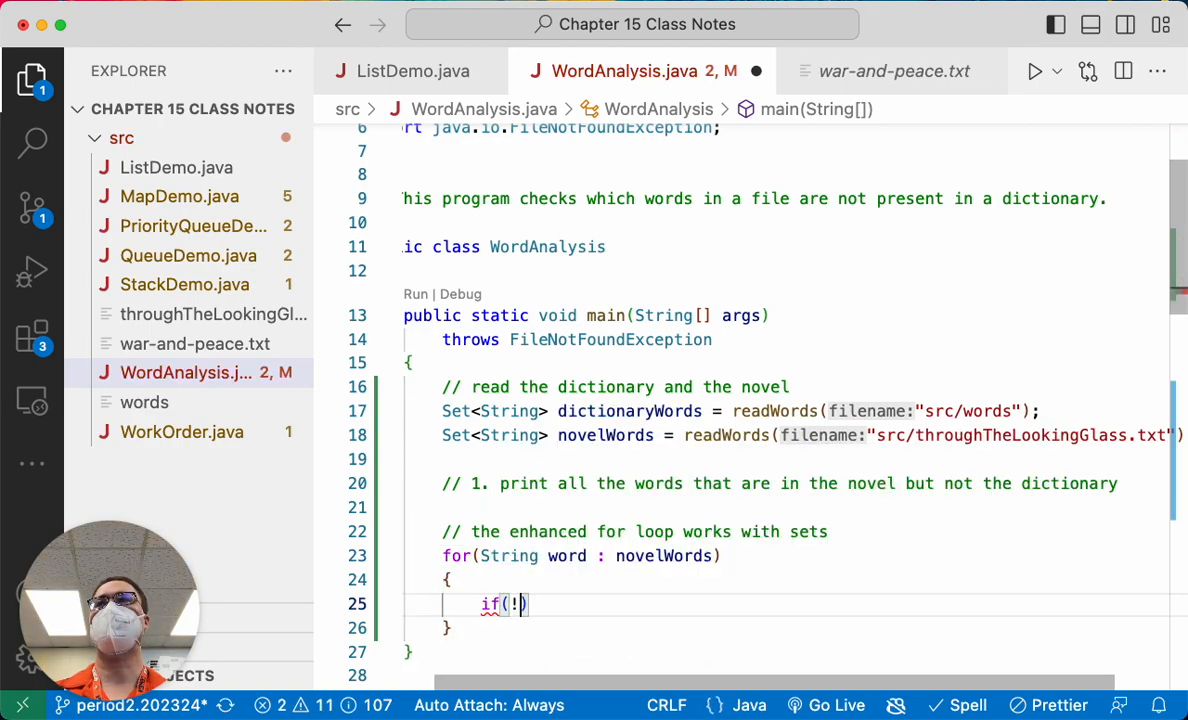
text(dic)
Inside the loop, print each word where !dictionaryWords.contains(word), leaving blank lines after it
key(Tab)
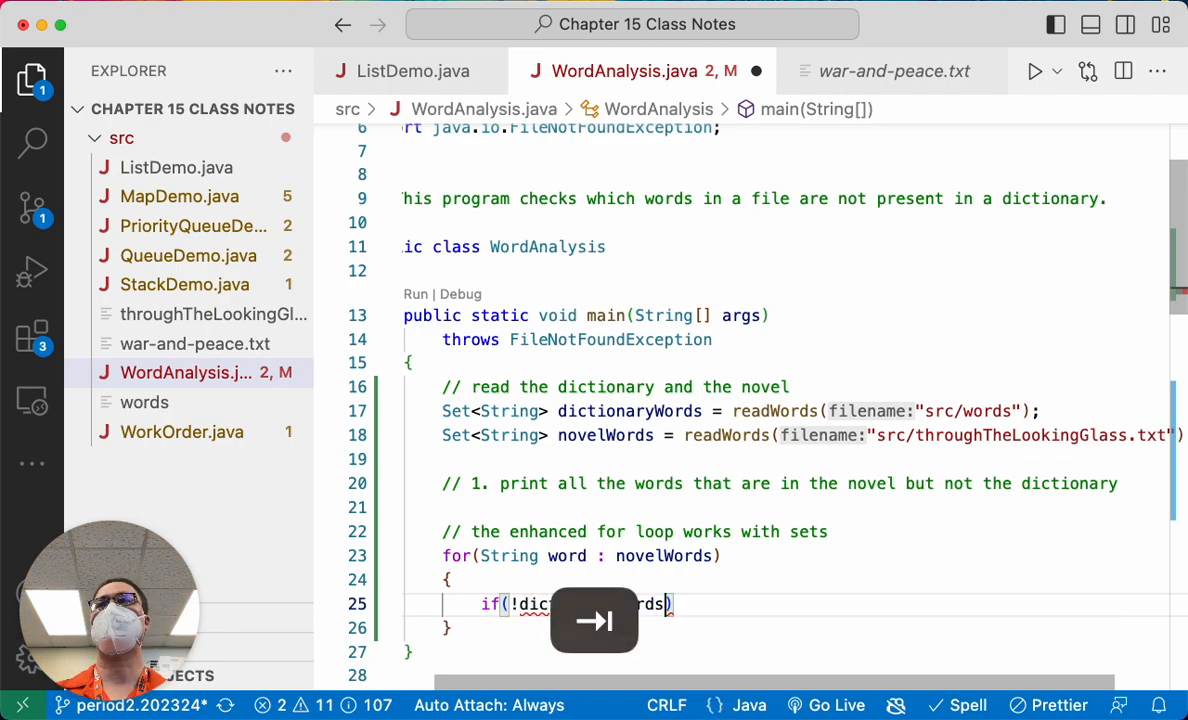
text(.)
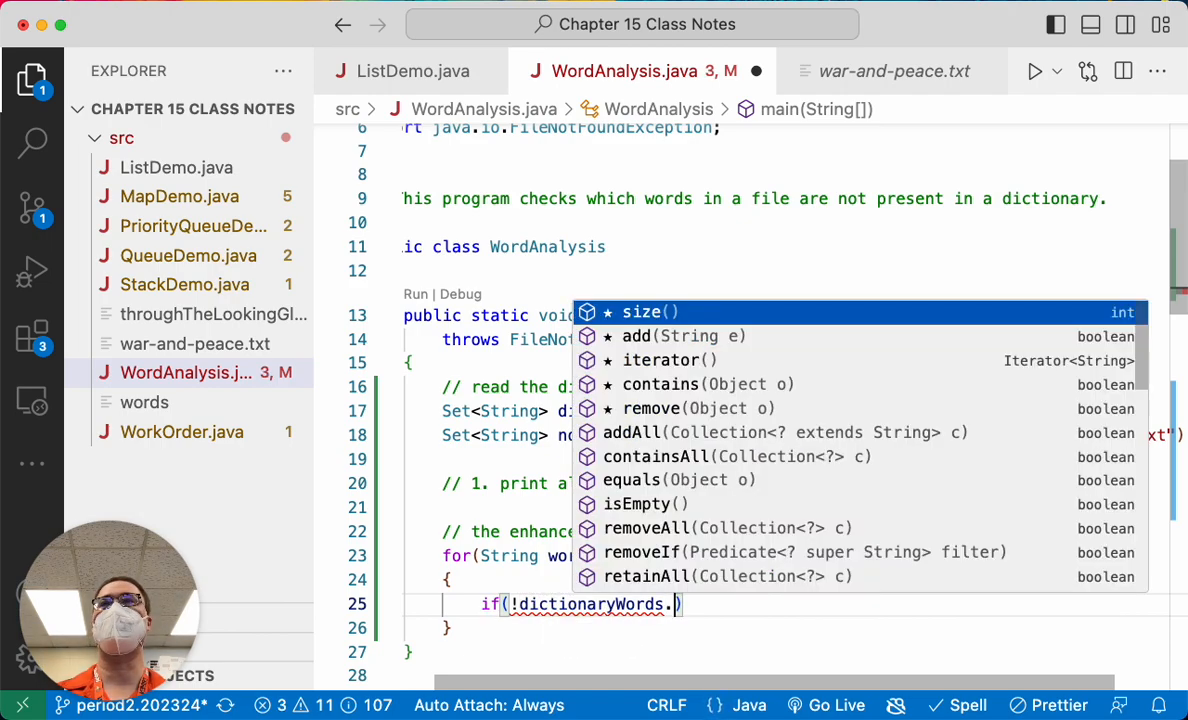
text(con)
key(Tab)
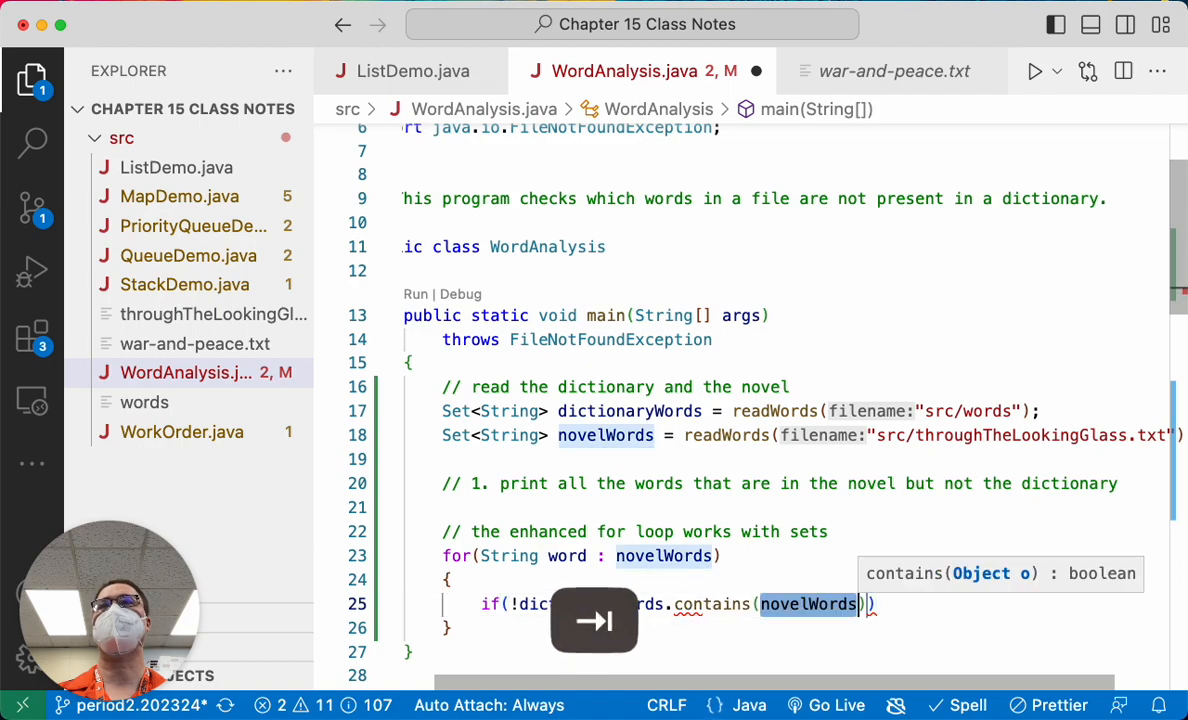
text(word)
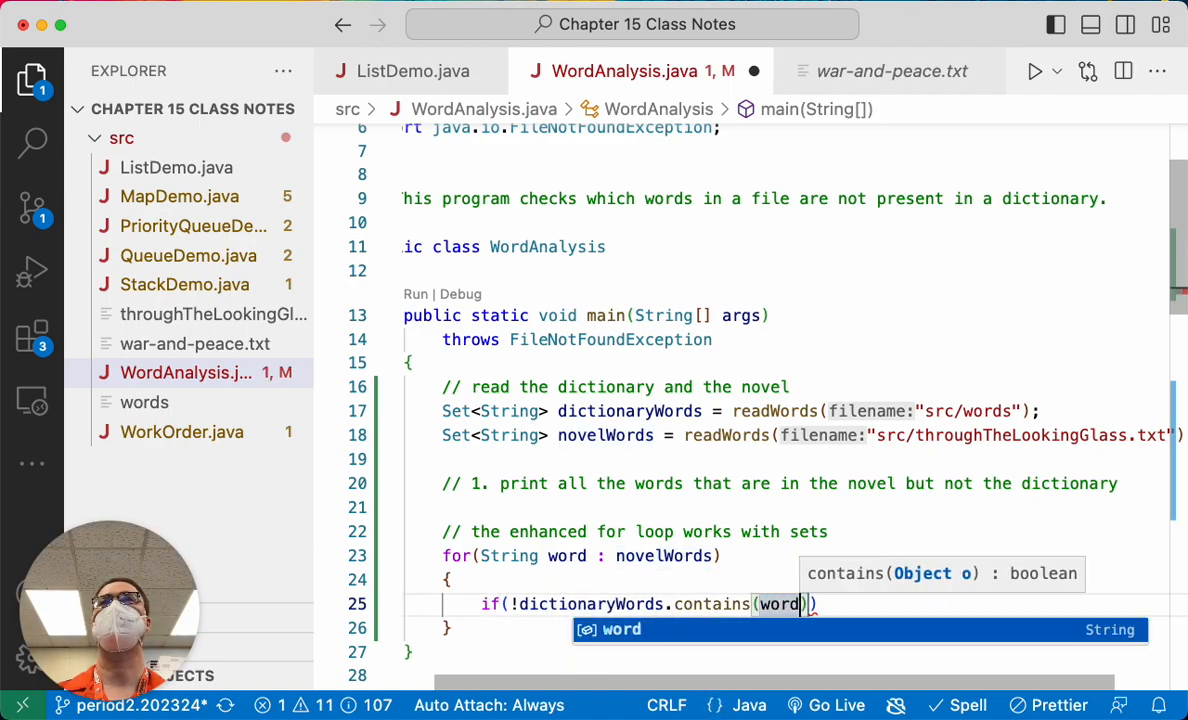
key(Escape)
key(End)
key(Return)
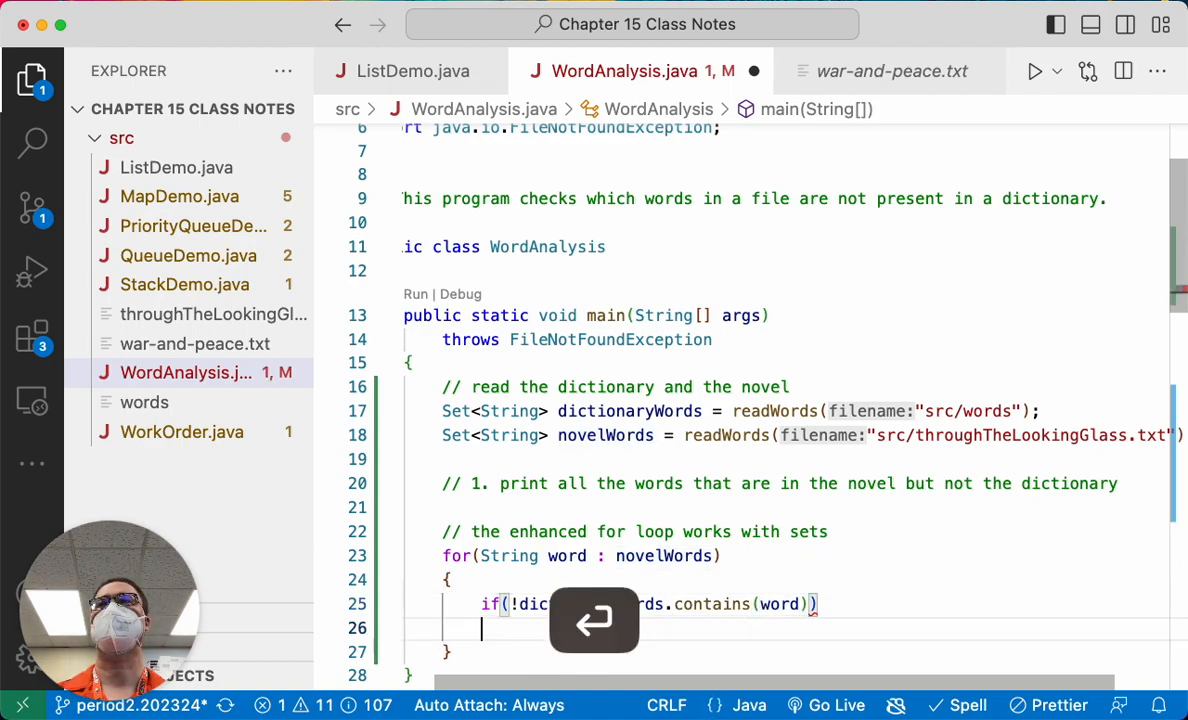
text({)
key(Return)
scroll(597, 491, down, 5)
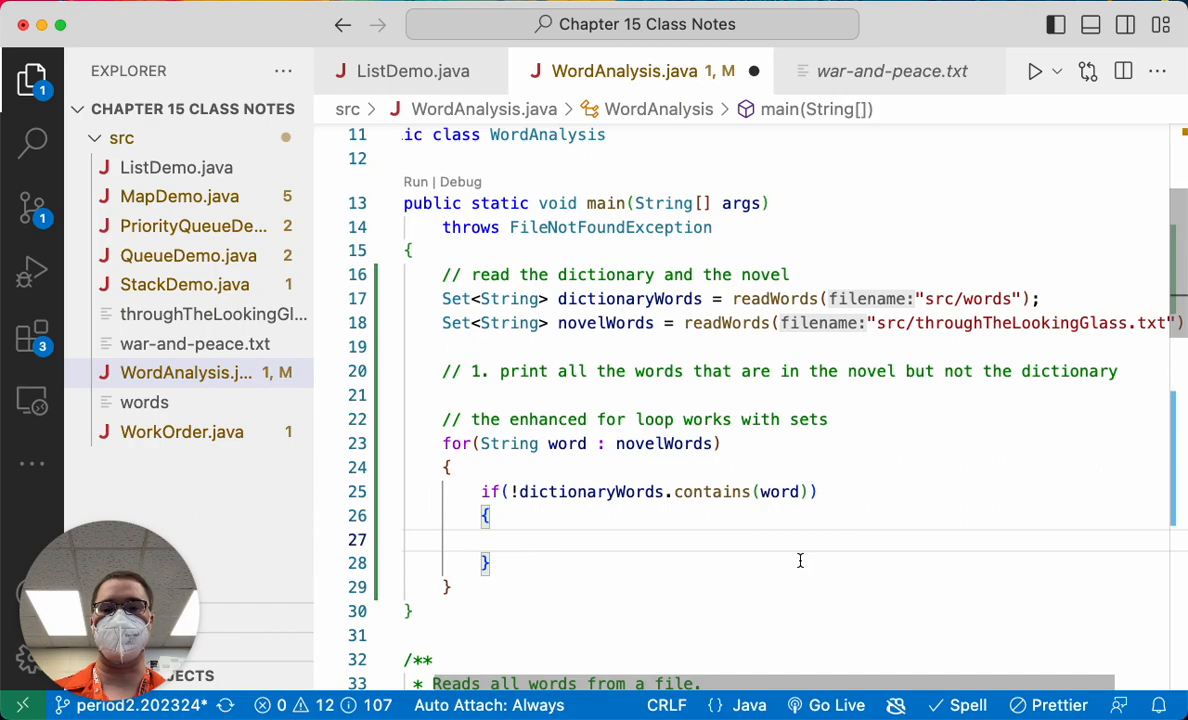
text(Syste)
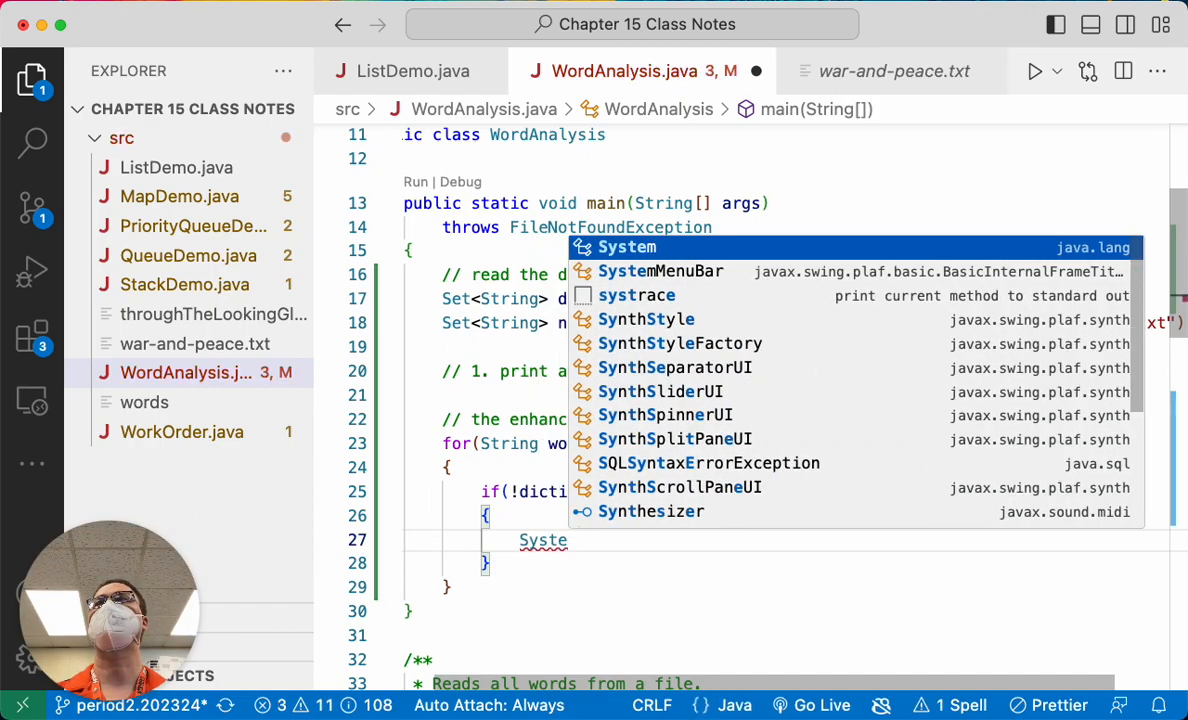
text(m.out.printl)
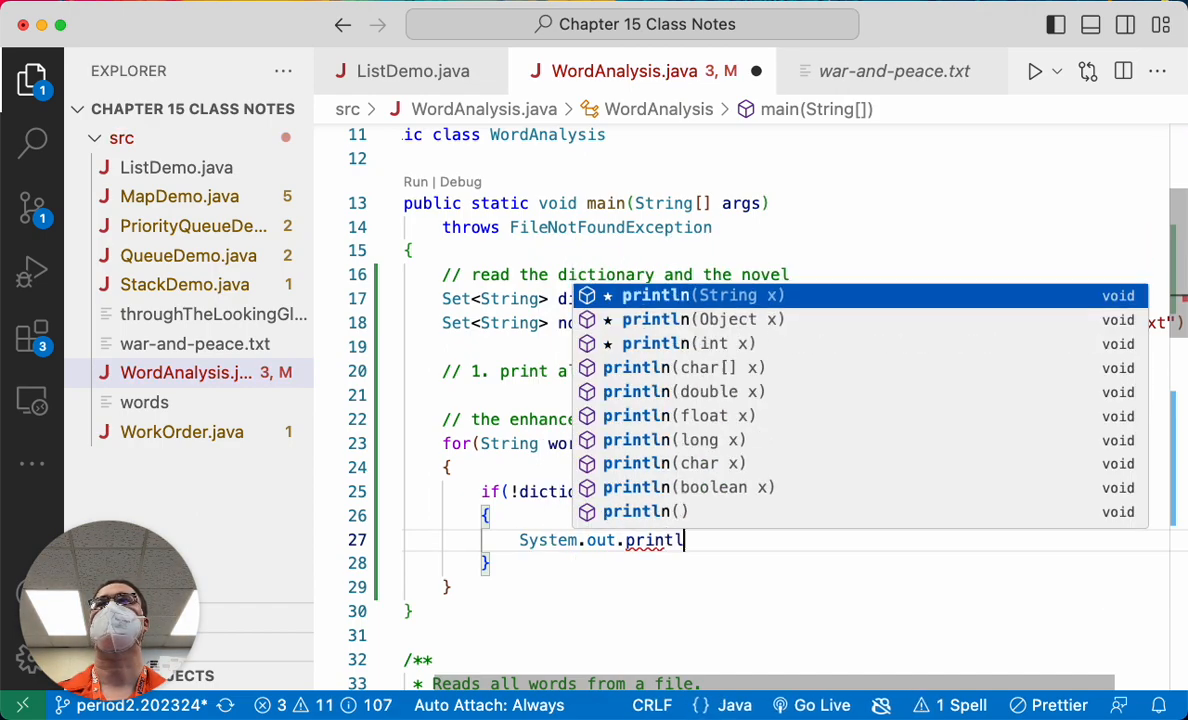
text(n()
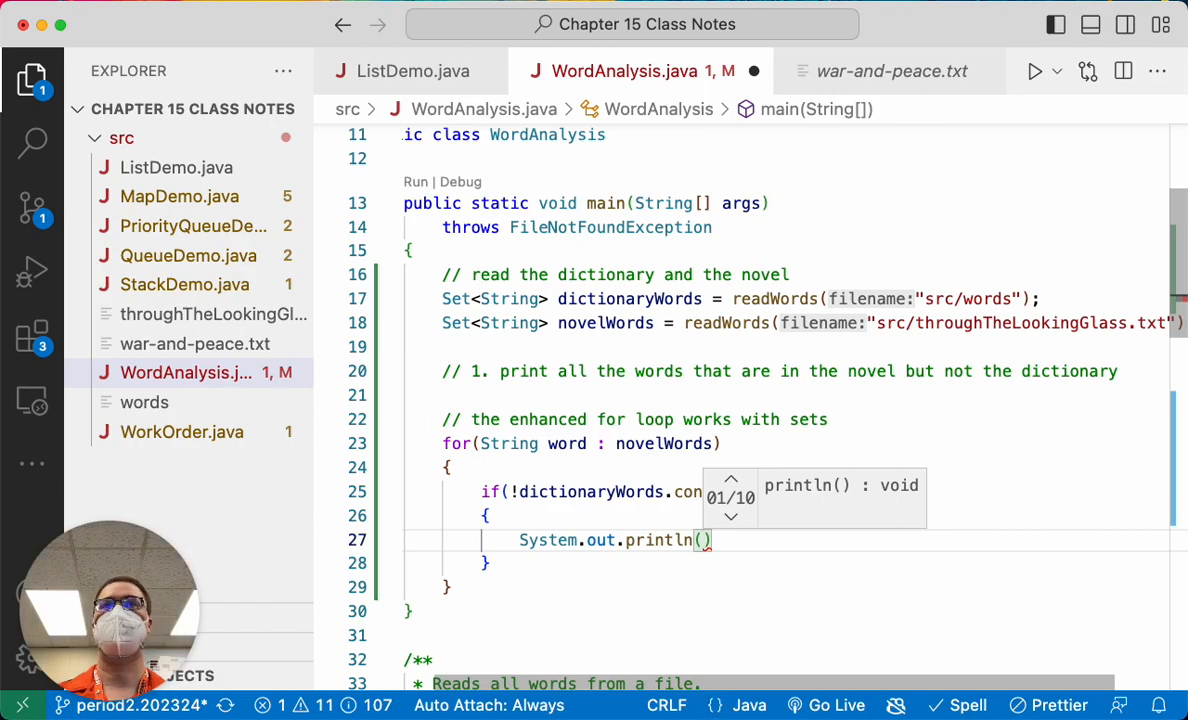
text(word);)
key(Down)
key(Down)
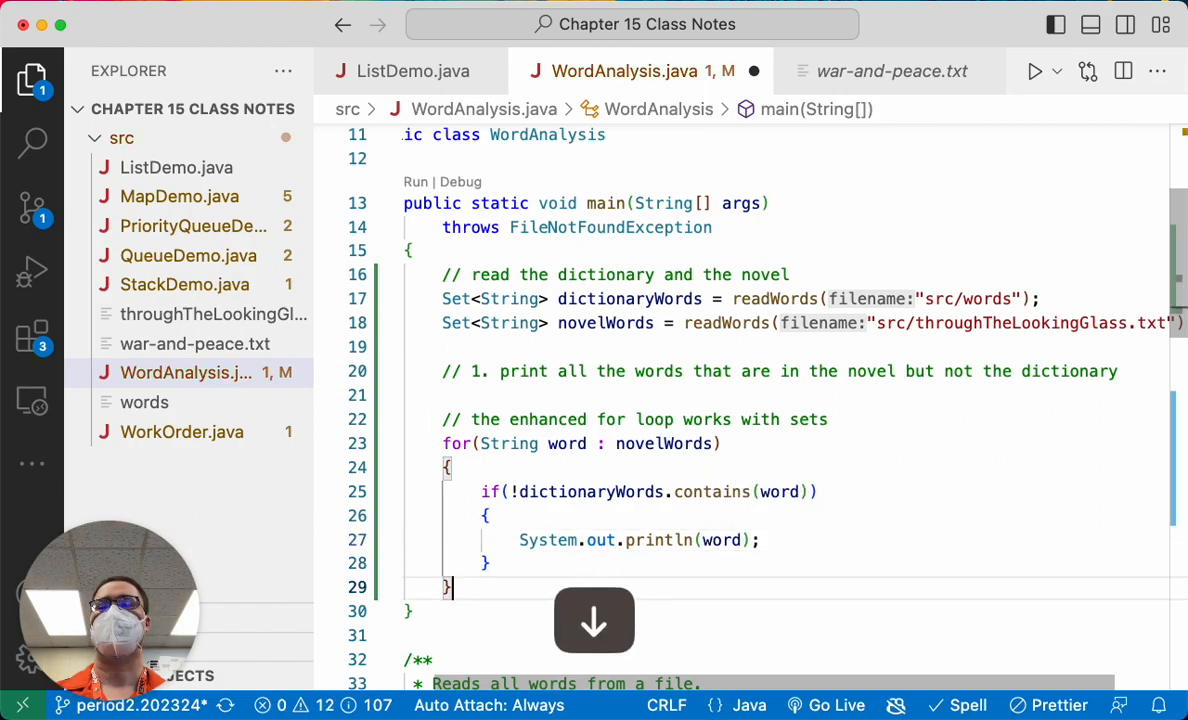
key(Return)
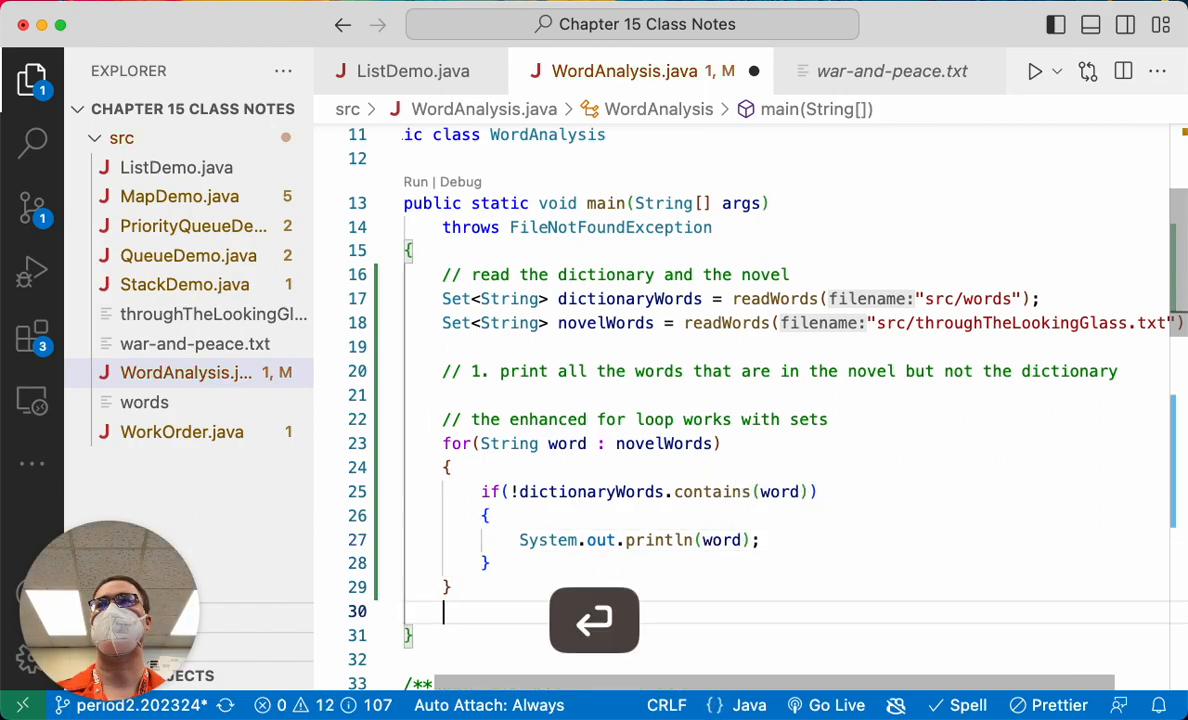
key(Return)
scroll(930, 520, down, 3)
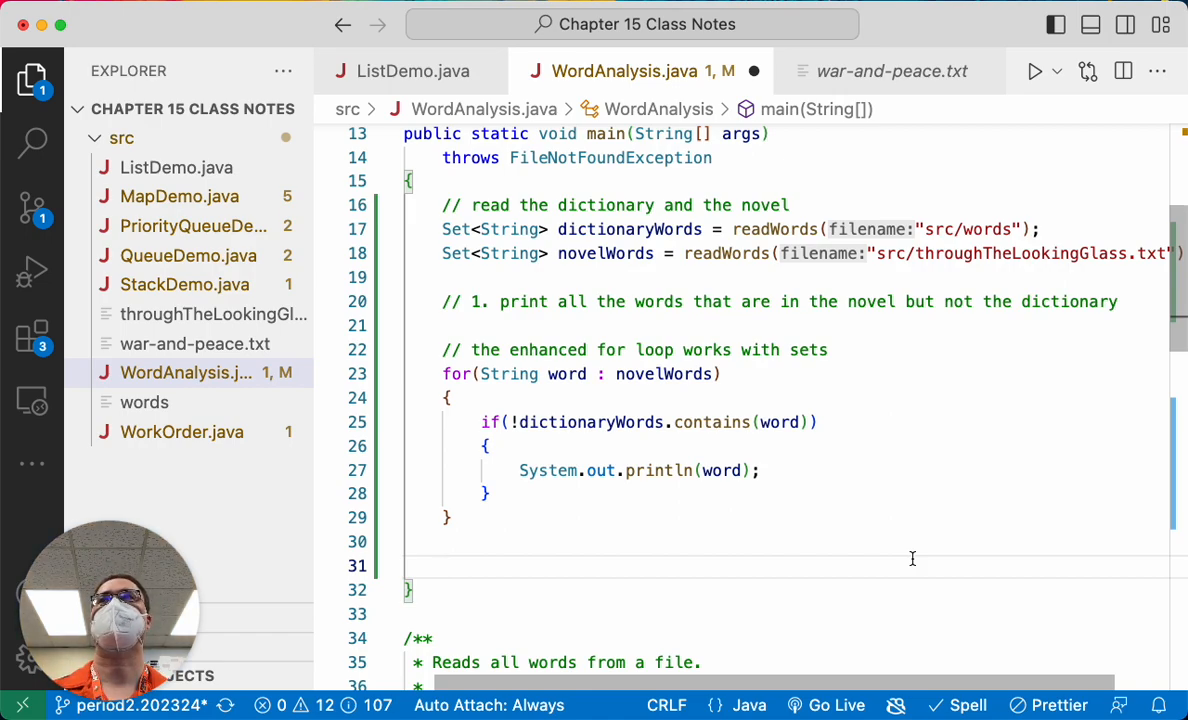
scroll(912, 559, up, 1)
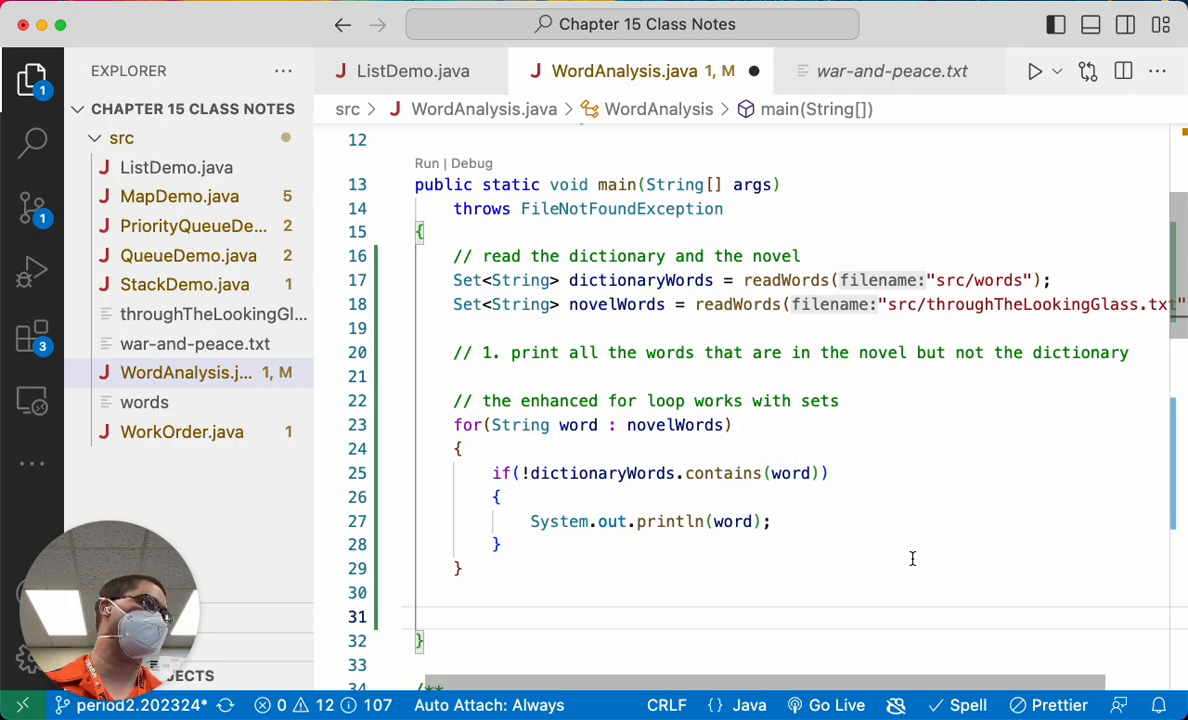
text(/)
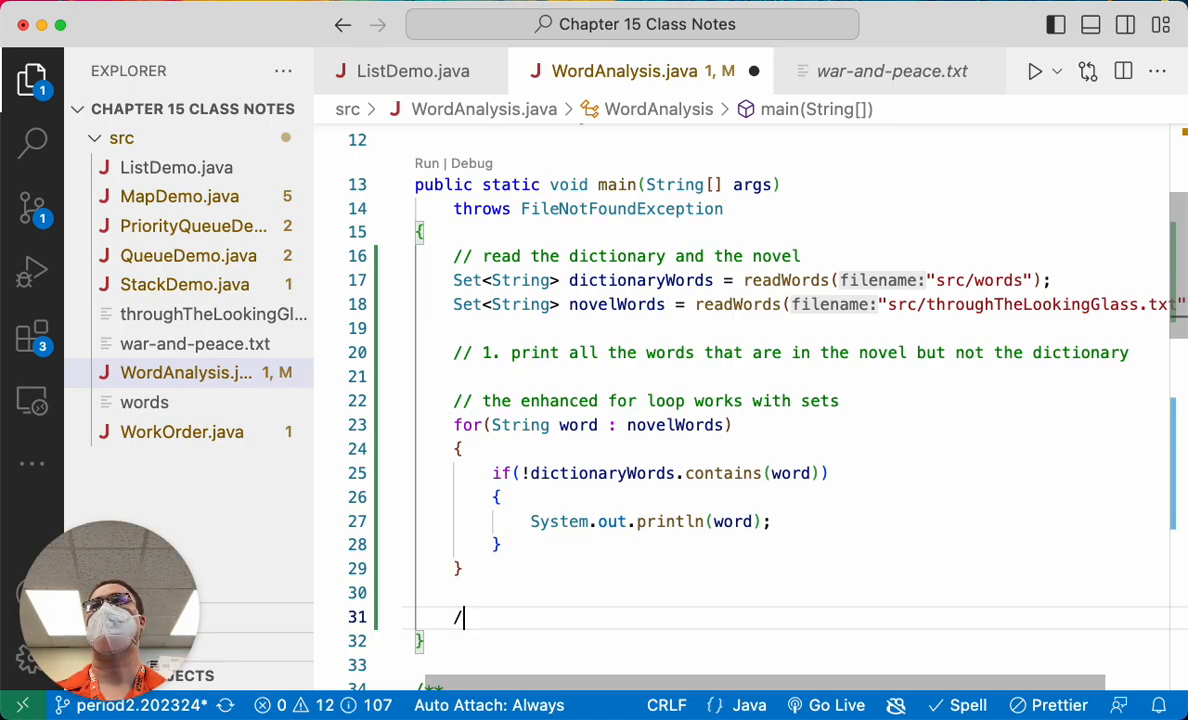
text(/ 2.)
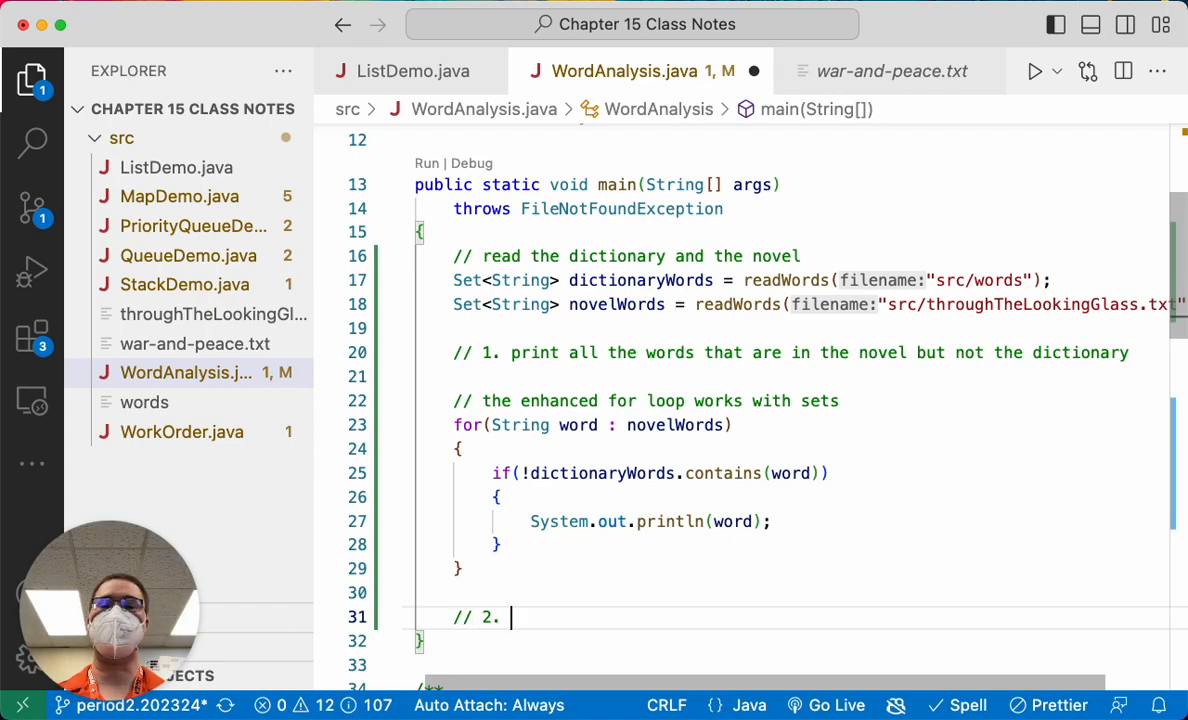
text( Sys)
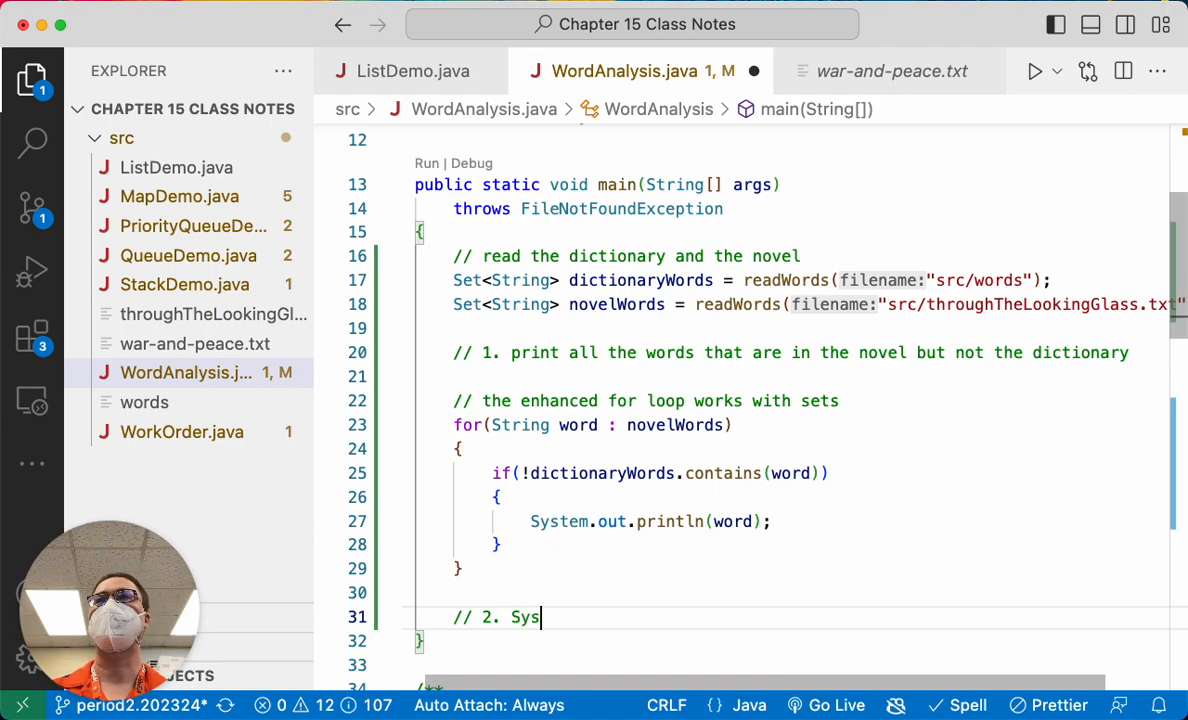
text(tem)
Under the task 2 comment, write System.out.println("unique words: " + novelWords.size());
key(BackSpace)
key(BackSpace)
key(BackSpace)
key(BackSpace)
key(BackSpace)
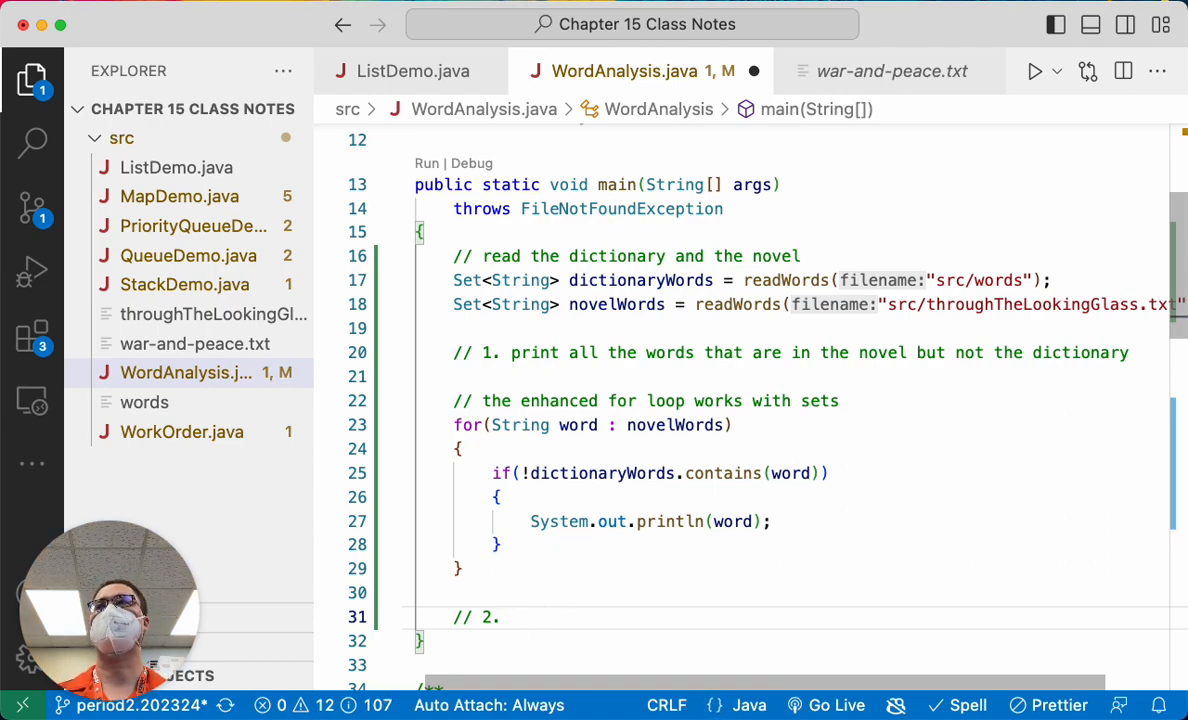
text(print the un)
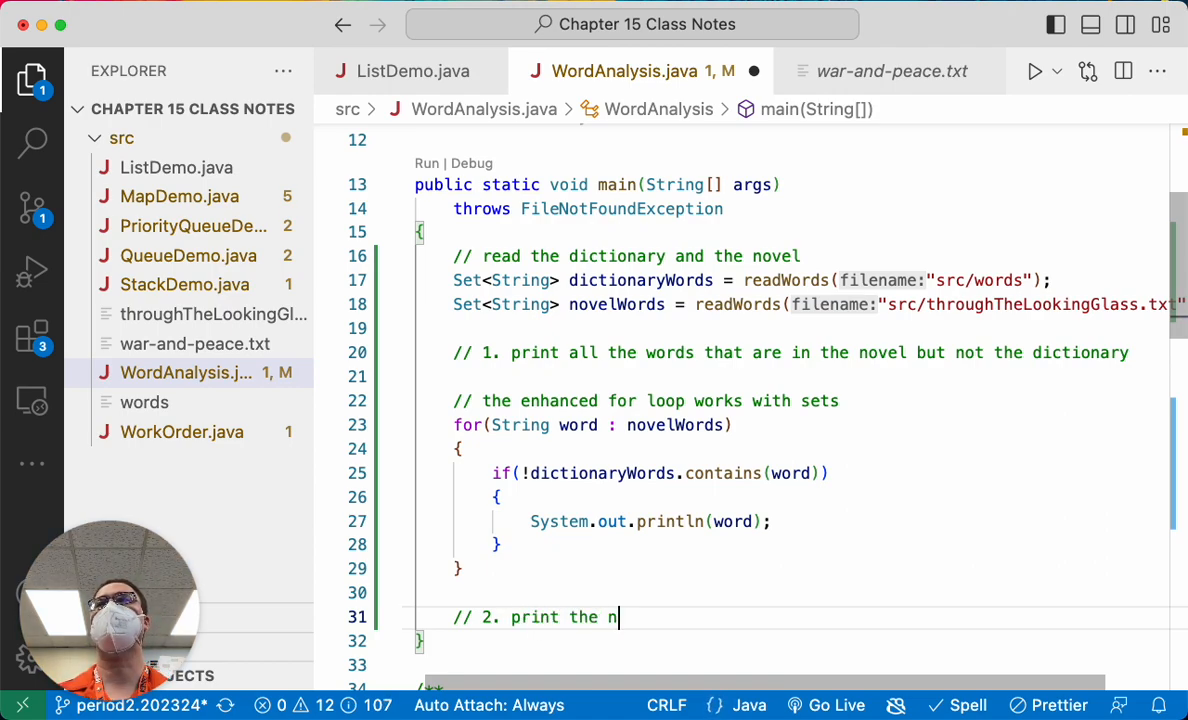
text(umber of uniquewords)
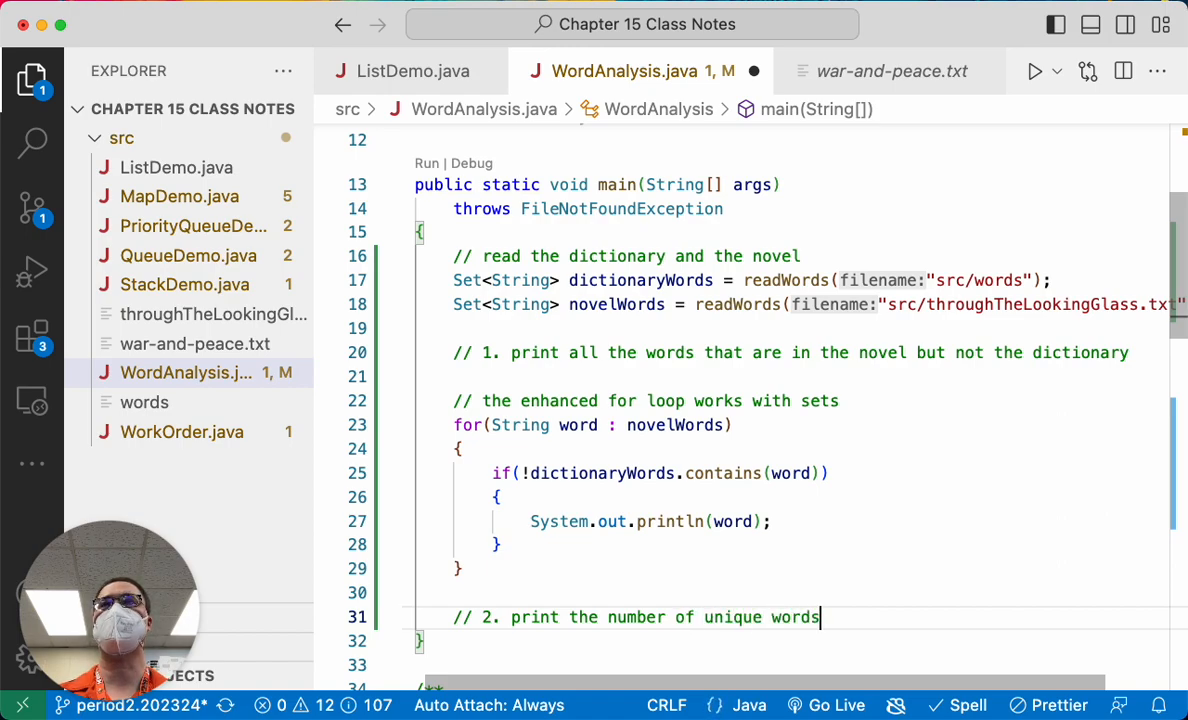
text( the novel)
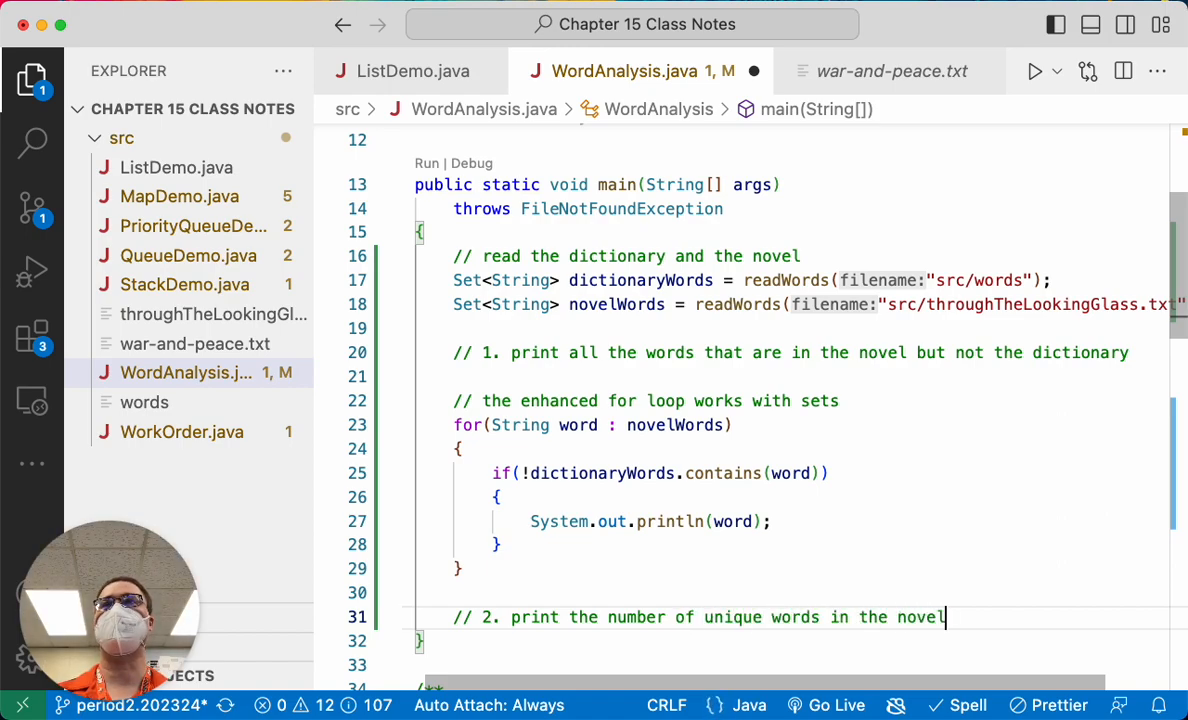
key(Return)
scroll(975, 467, down, 3)
scroll(900, 480, down, 3)
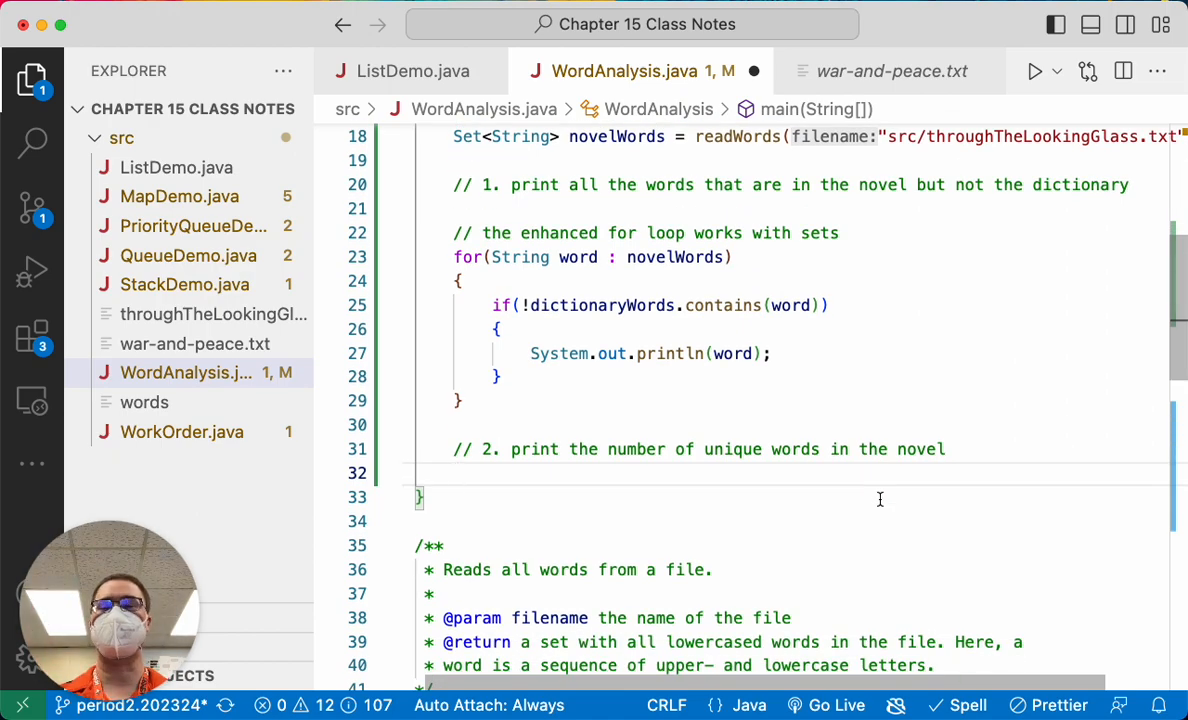
text(Ssy)
key(BackSpace)
key(BackSpace)
text(ys)
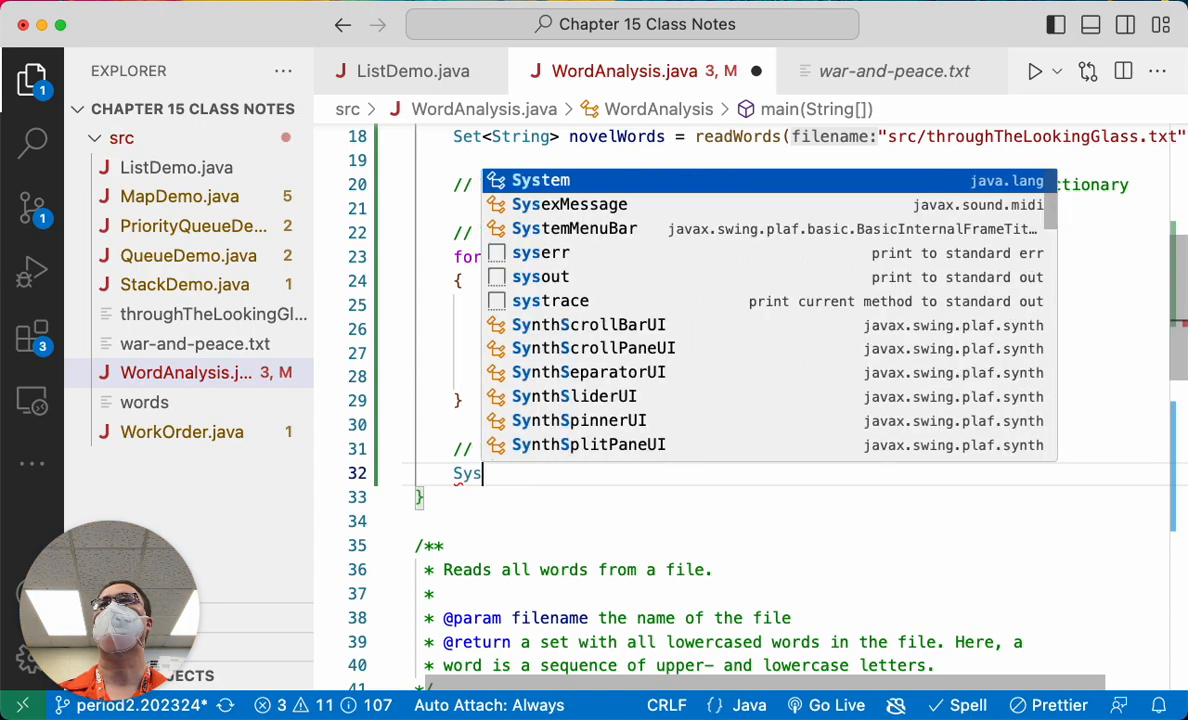
text(tem.out.pr)
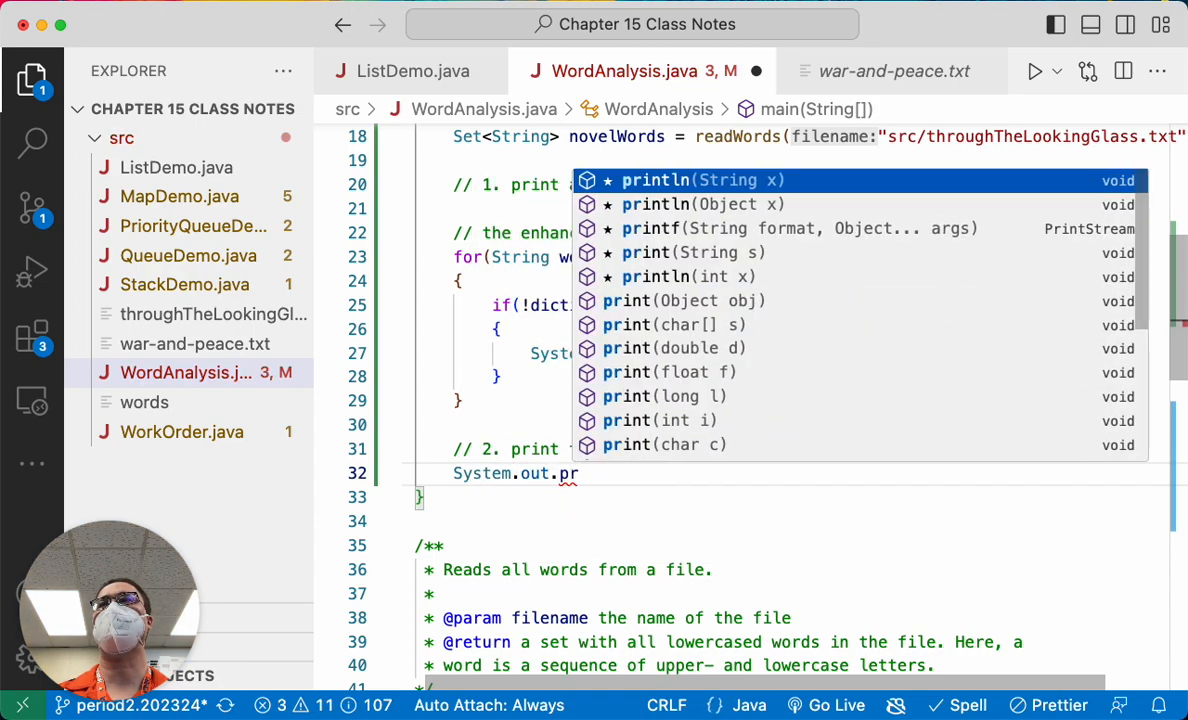
text(intln("u)
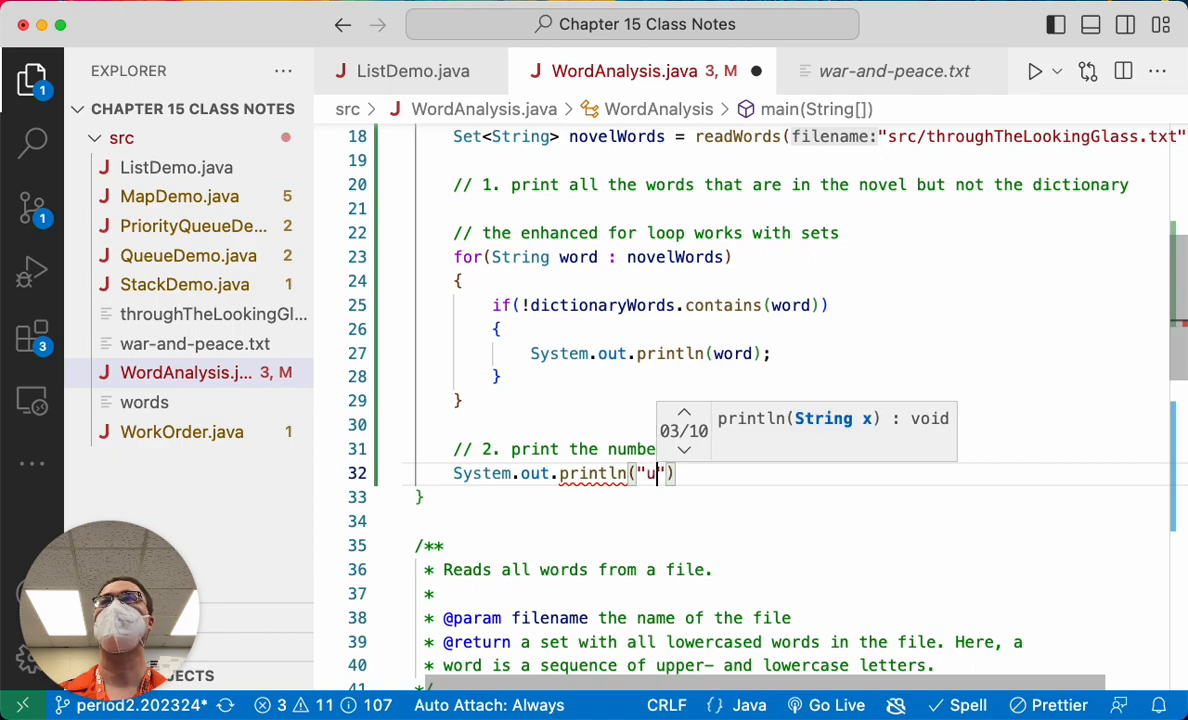
text(nique words: )
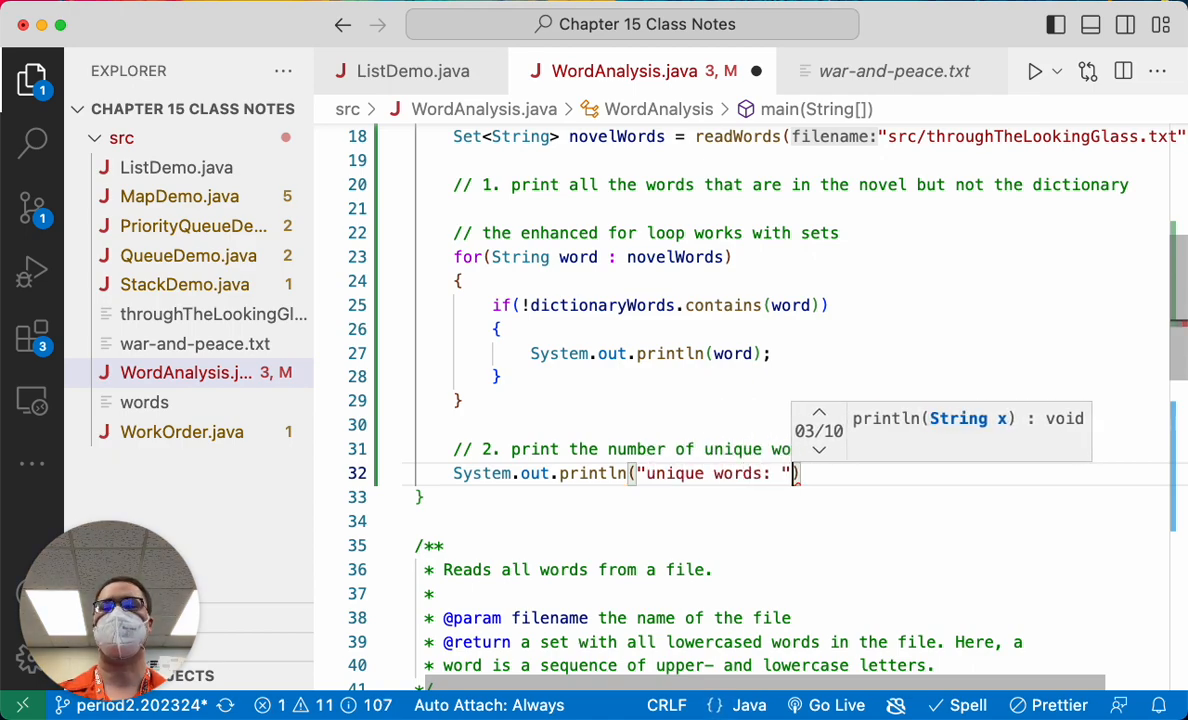
text(" + )
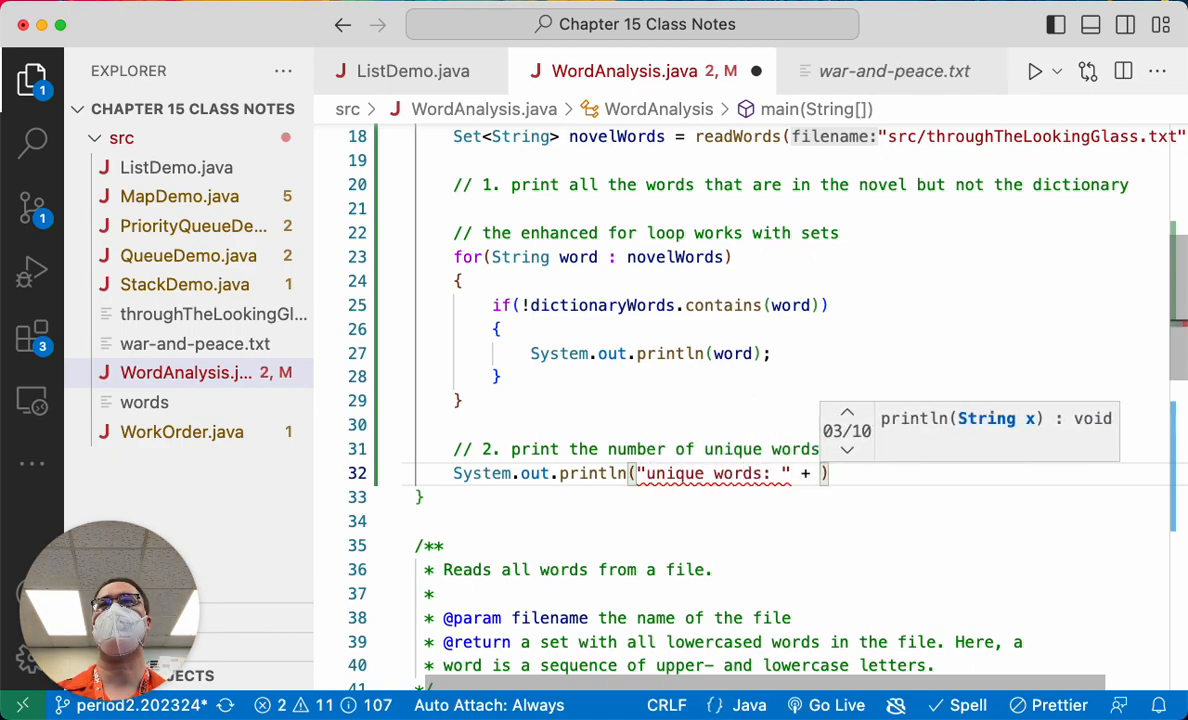
text(novelWords)
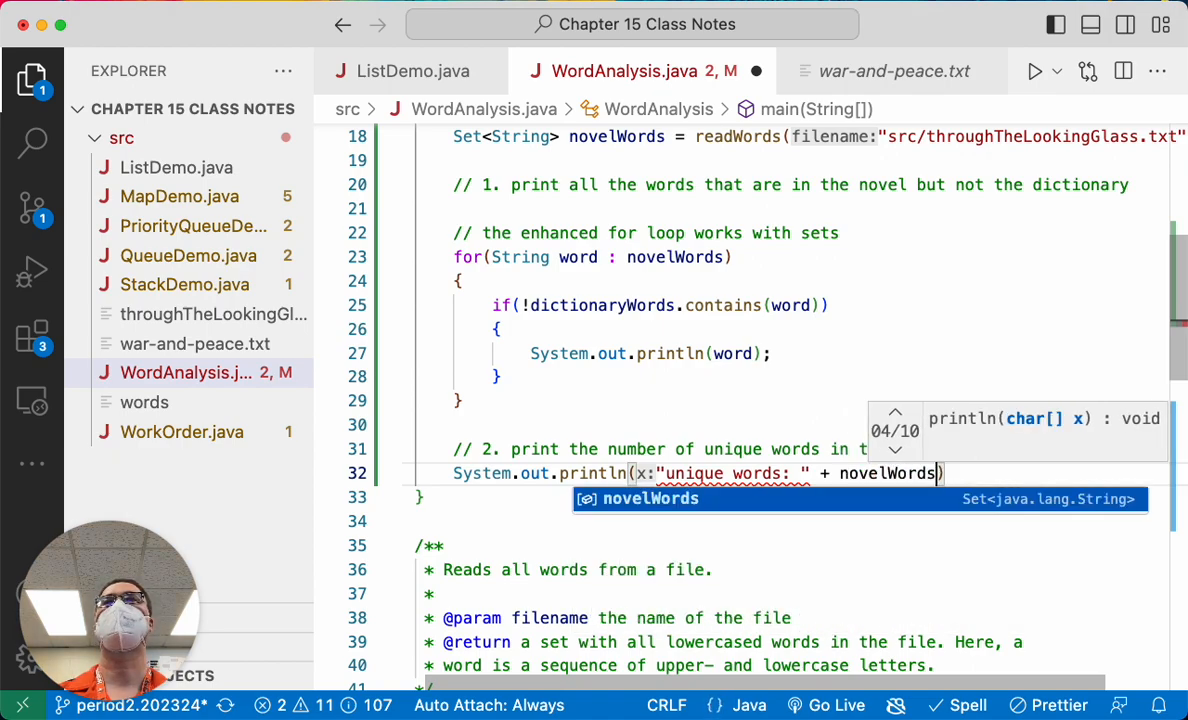
text(.)
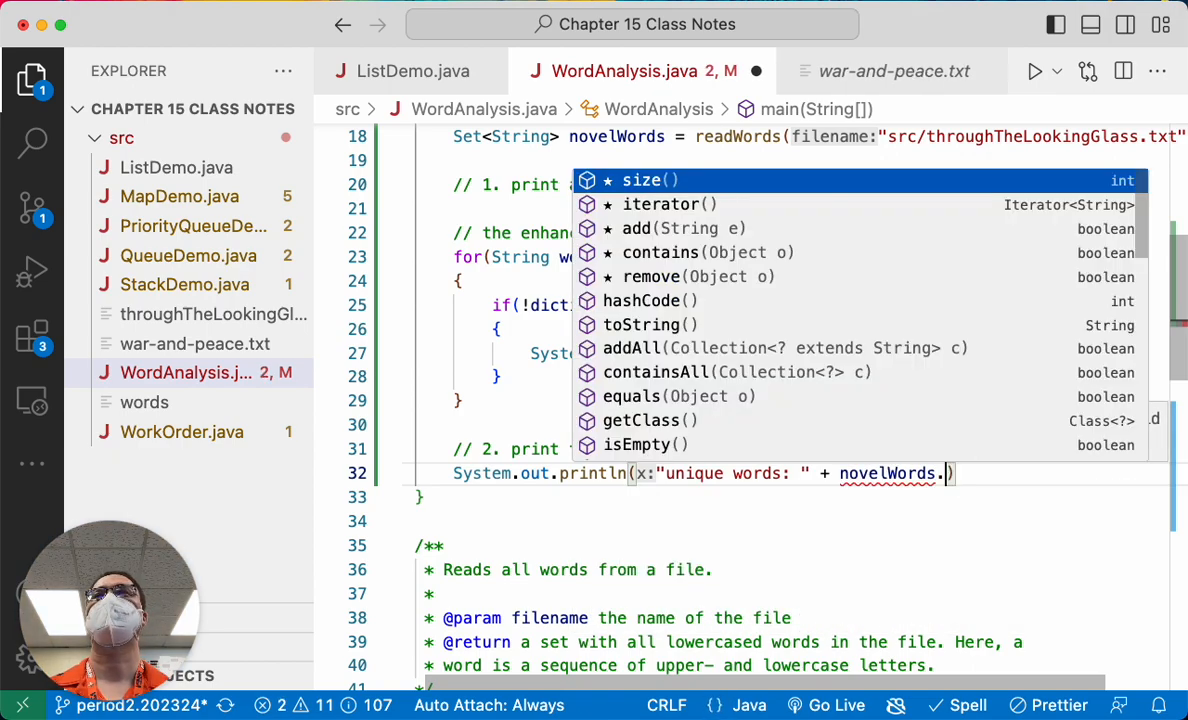
key(Return)
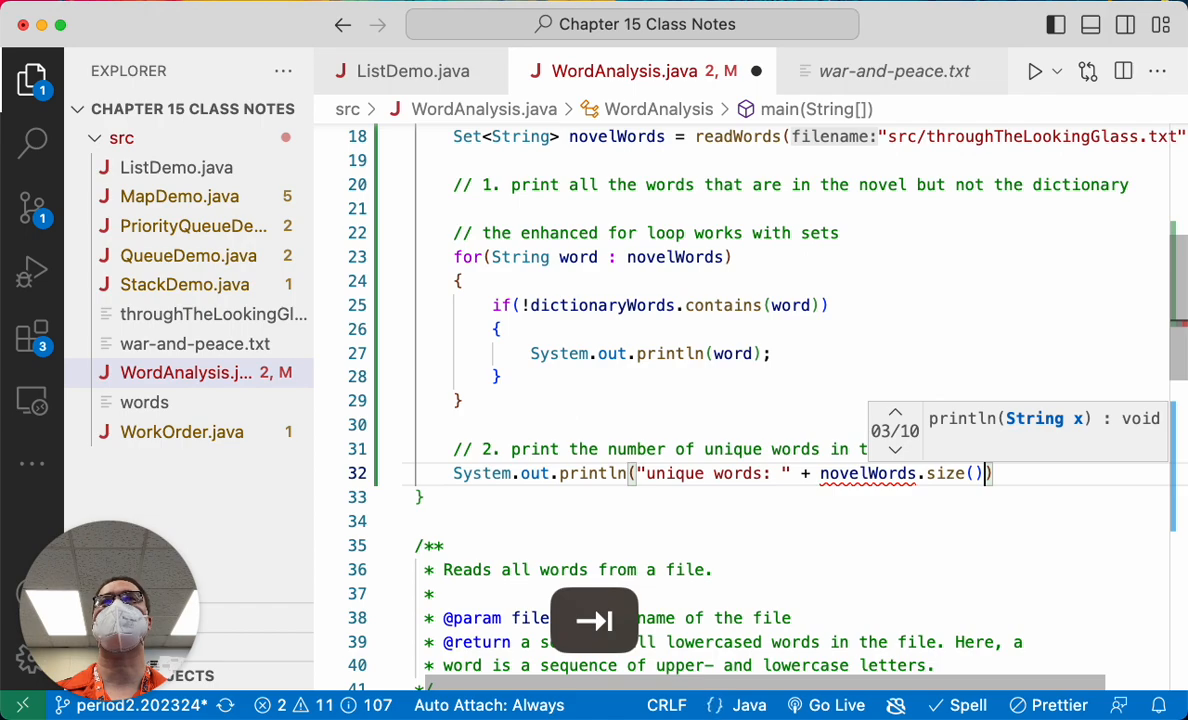
key(super+Right)
text(;)
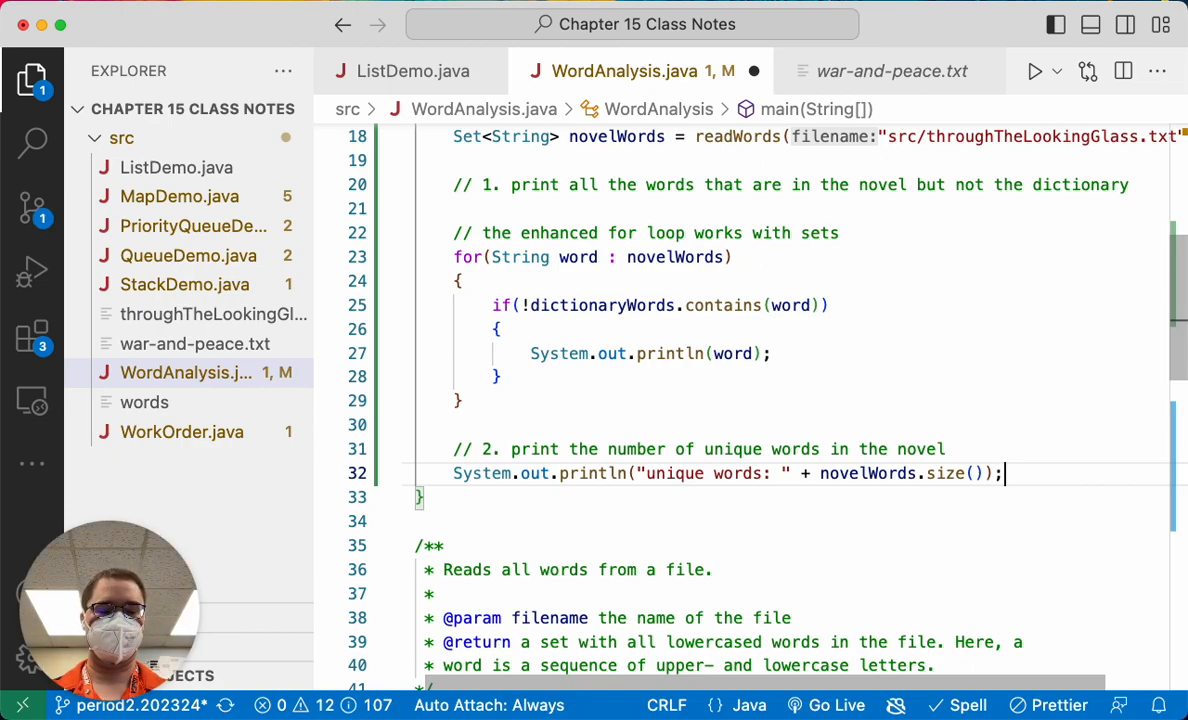
key(Return)
key(Return)
text(3.)
Write the comment '// 3. print the number of unique words with > 3 letters' and start a line below
key(BackSpace)
key(BackSpace)
text(// 3. )
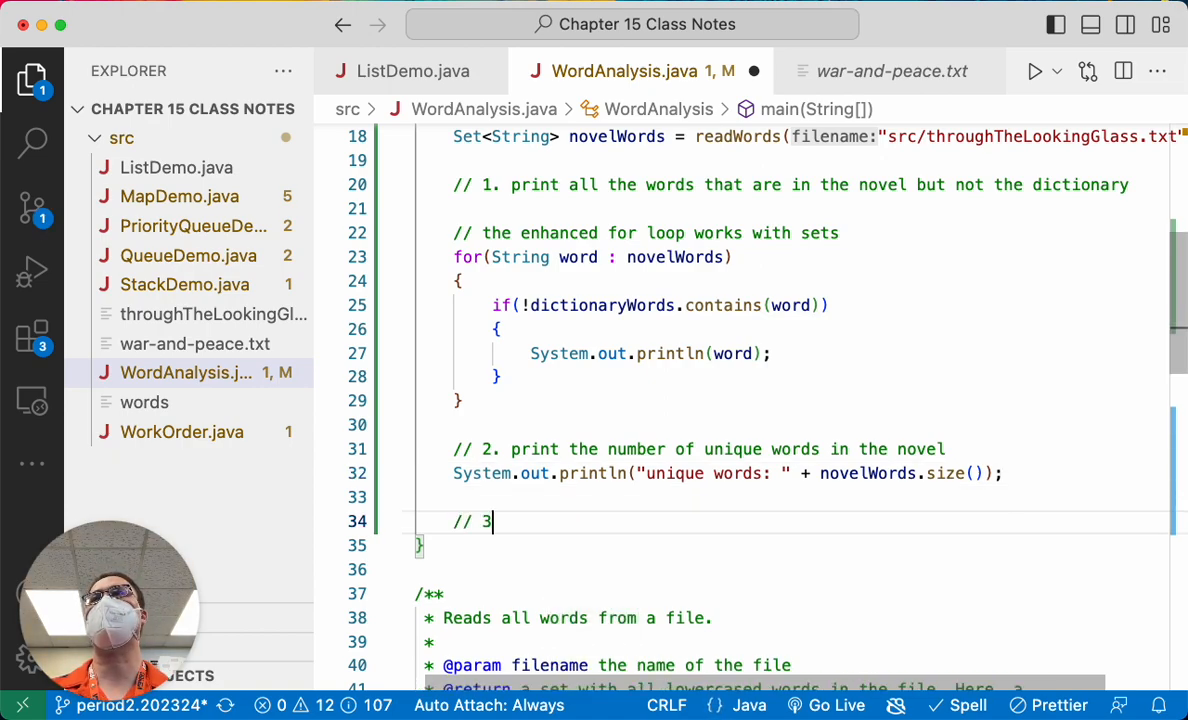
text(print )
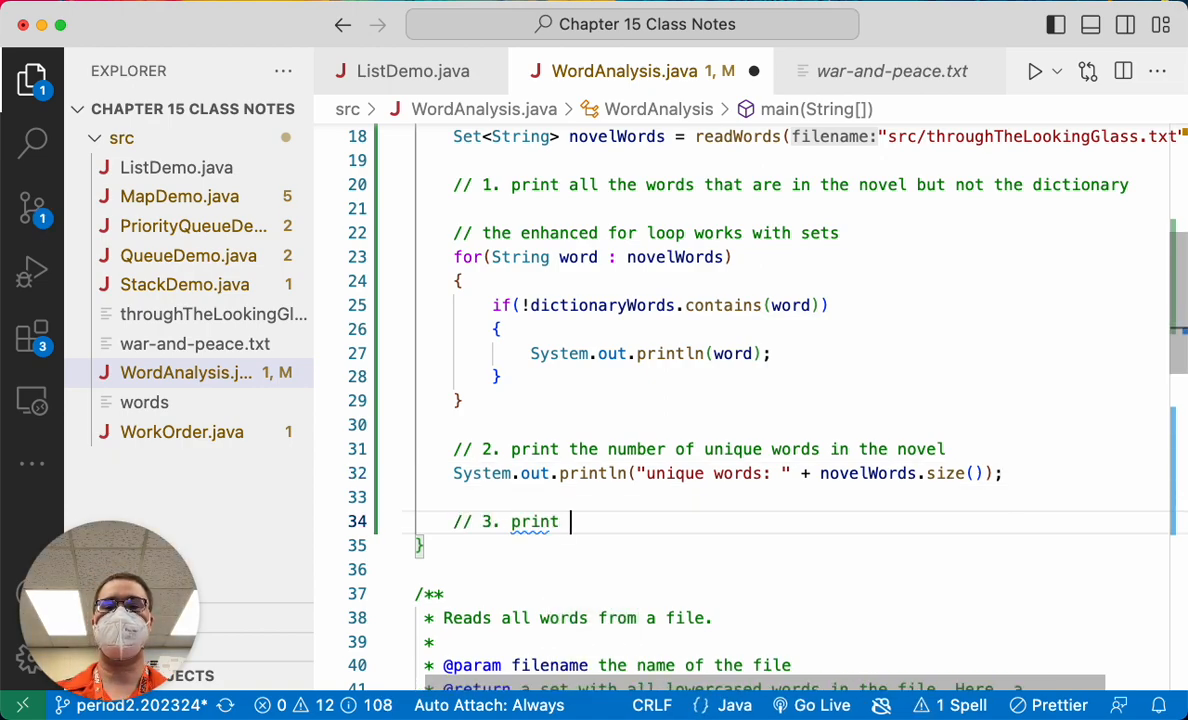
text(nu)
key(BackSpace)
key(BackSpace)
text(thje)
key(BackSpace)
key(BackSpace)
text(e n)
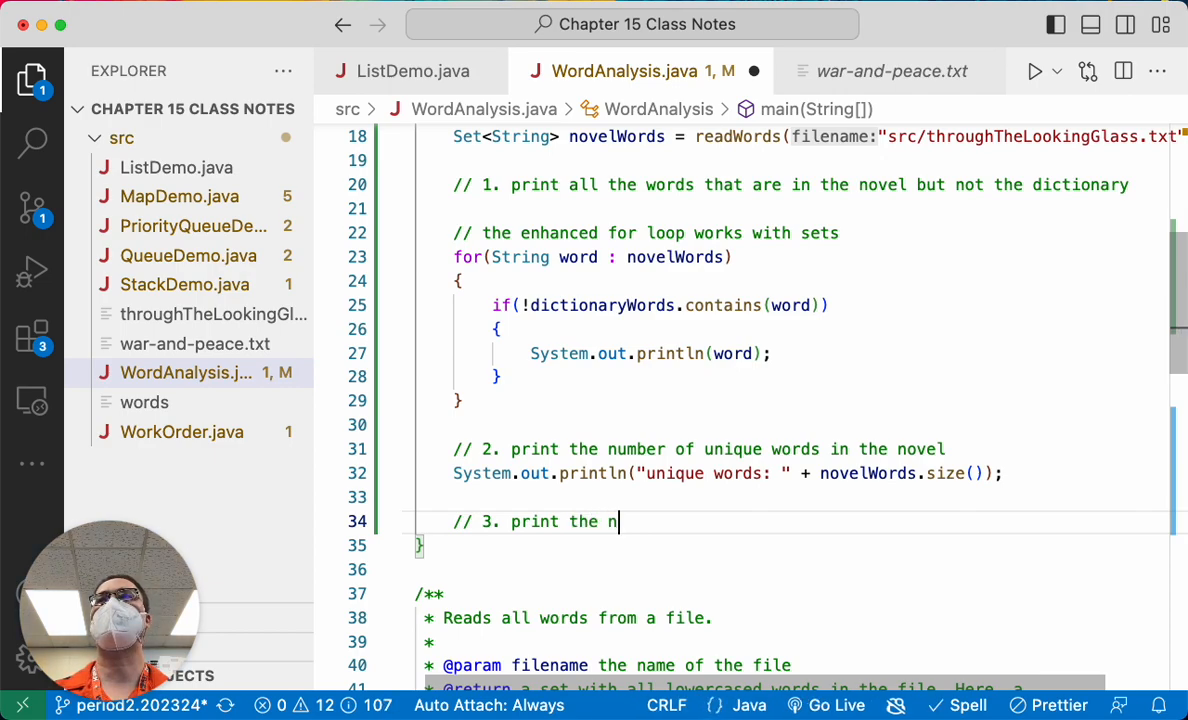
text(umber of unq)
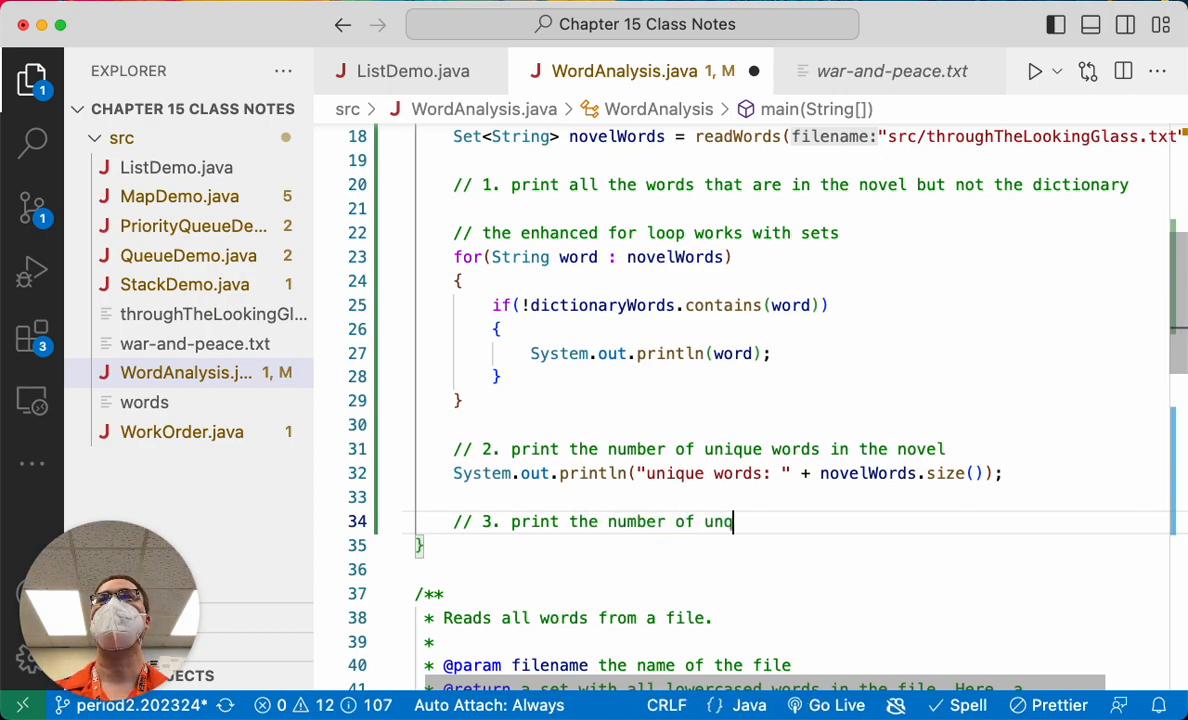
text(iue words)
key(alt+shift+Left)
key(alt+shift+Left)
text(u)
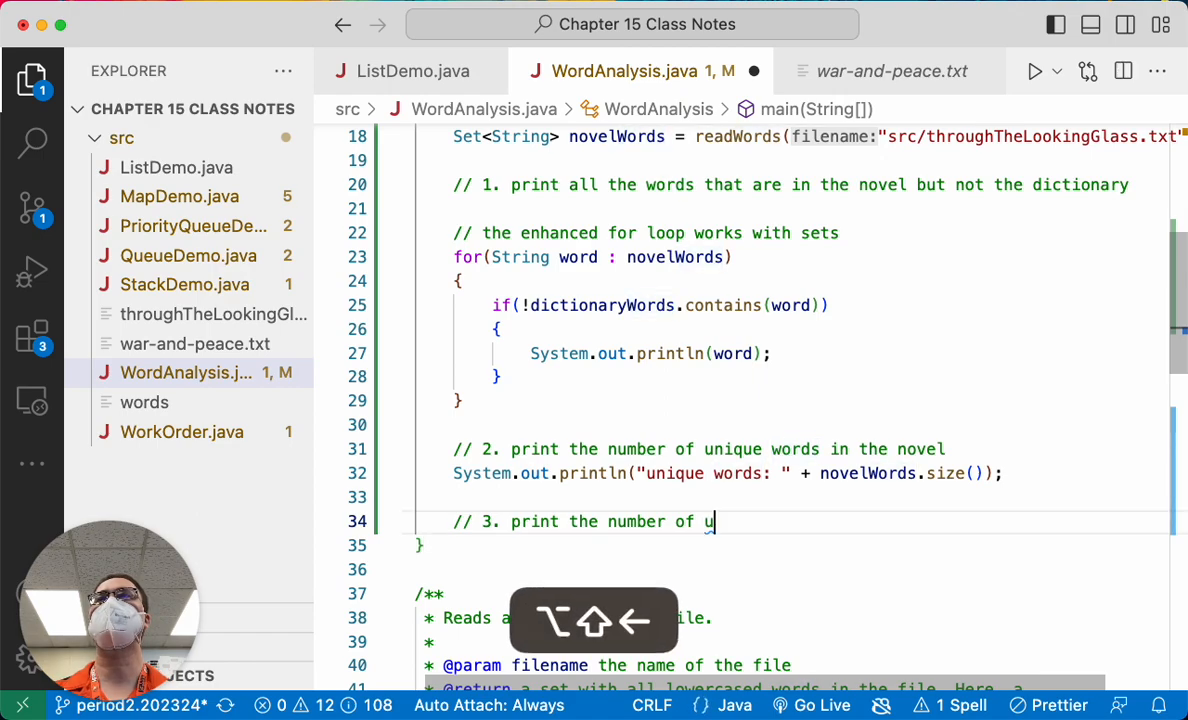
text(nique words )
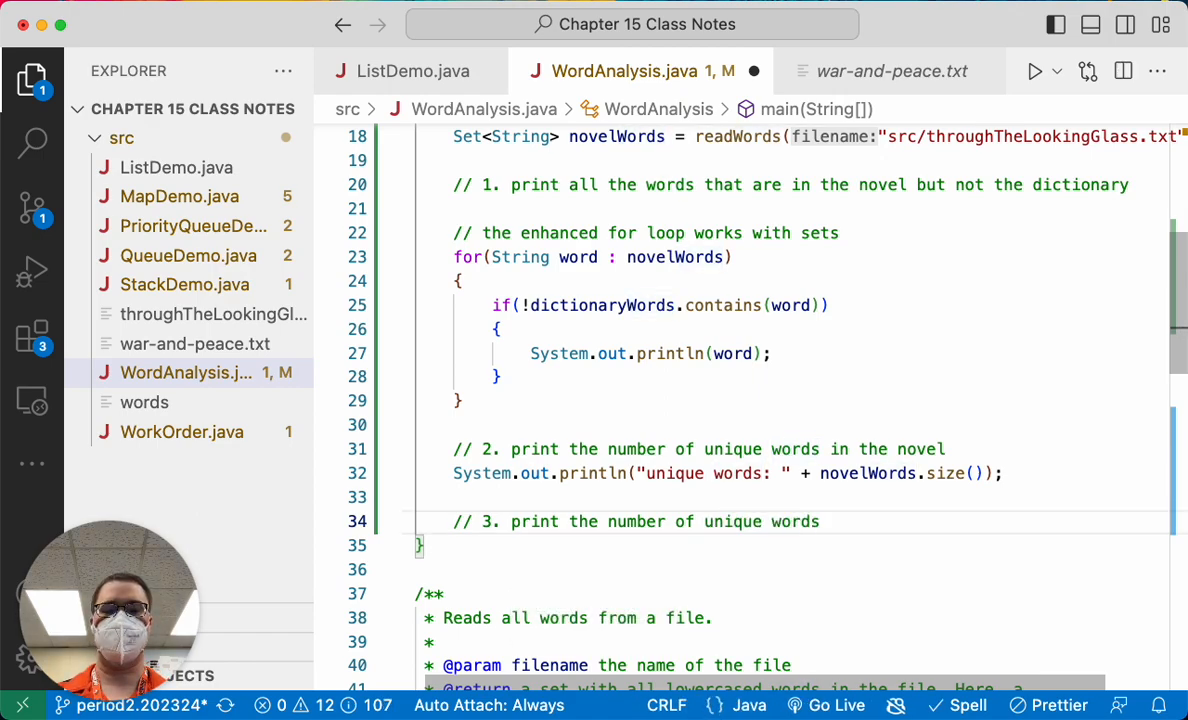
text(with > 3 lette)
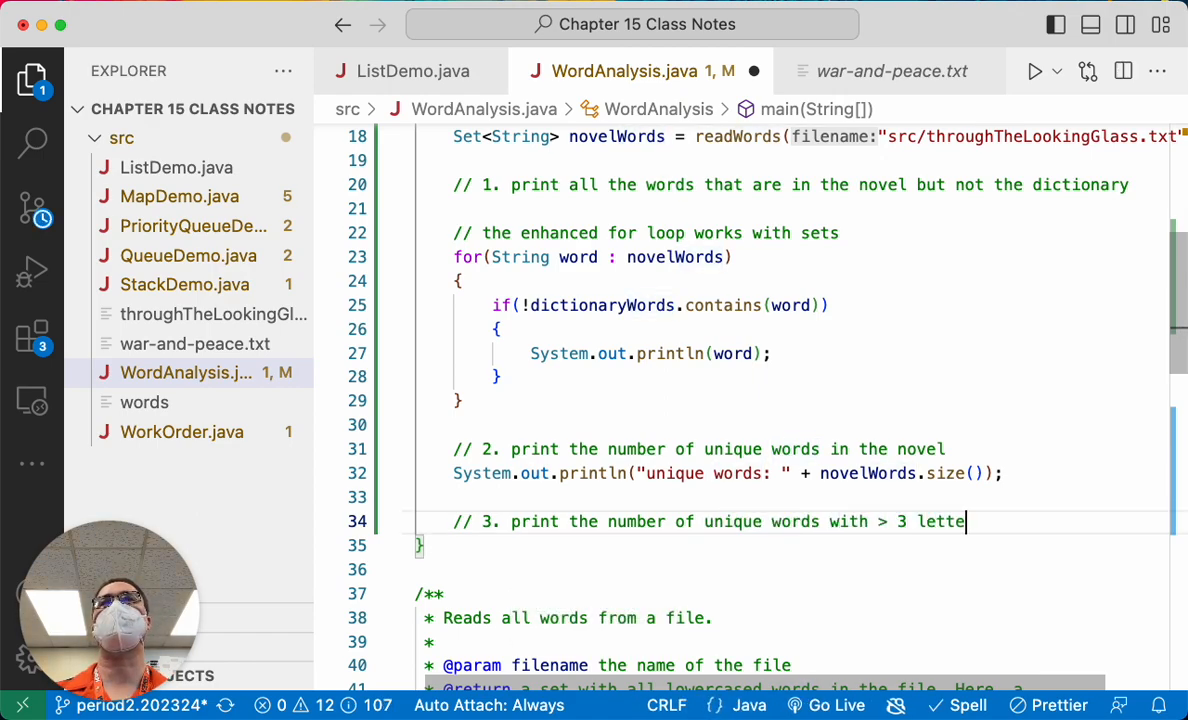
text(rs)
key(Return)
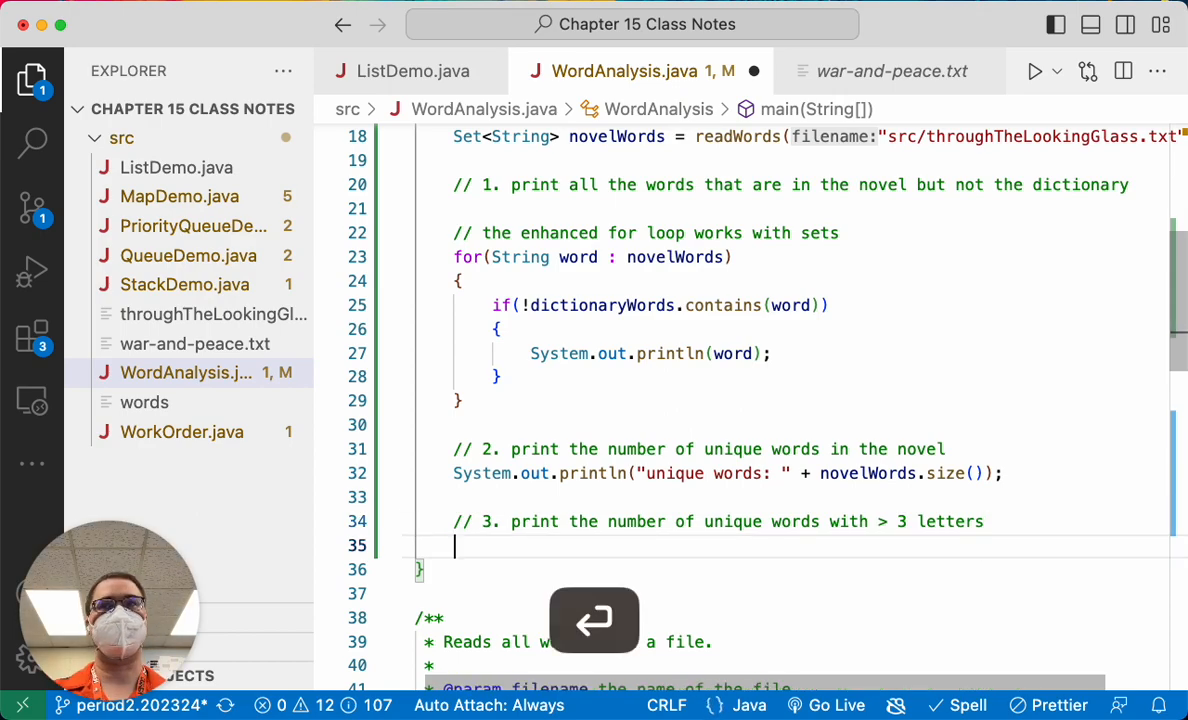
scroll(943, 400, down, 3)
scroll(951, 500, down, 2)
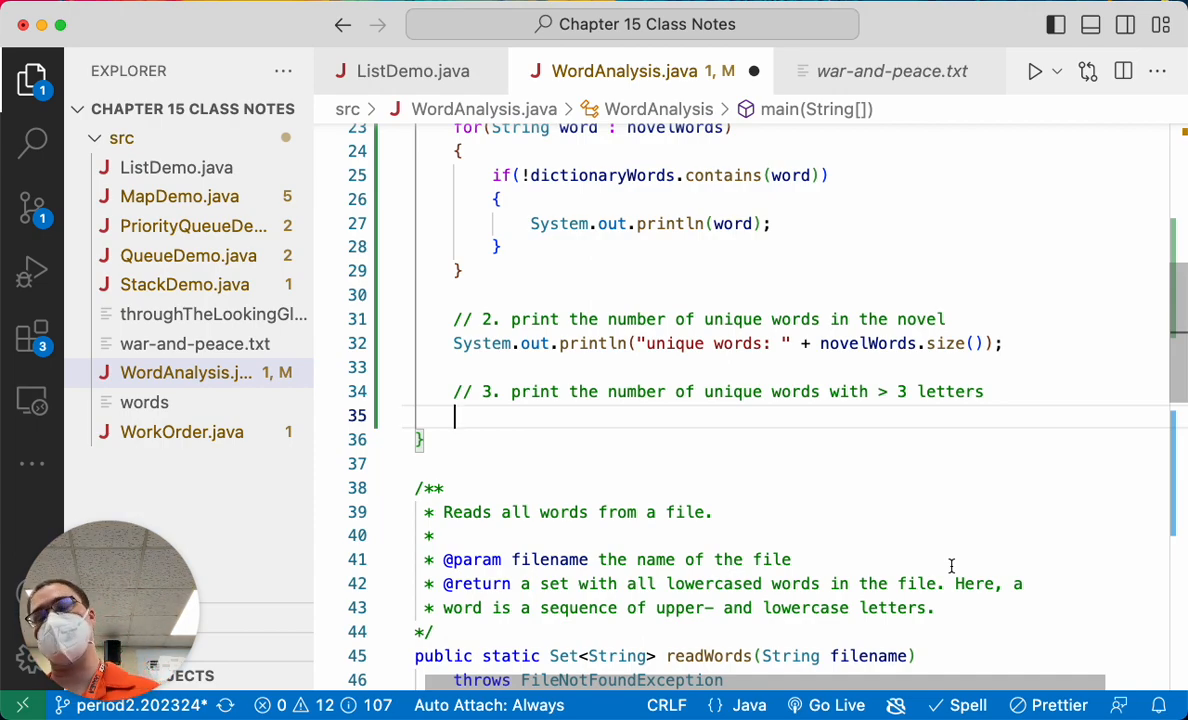
text(Ite)
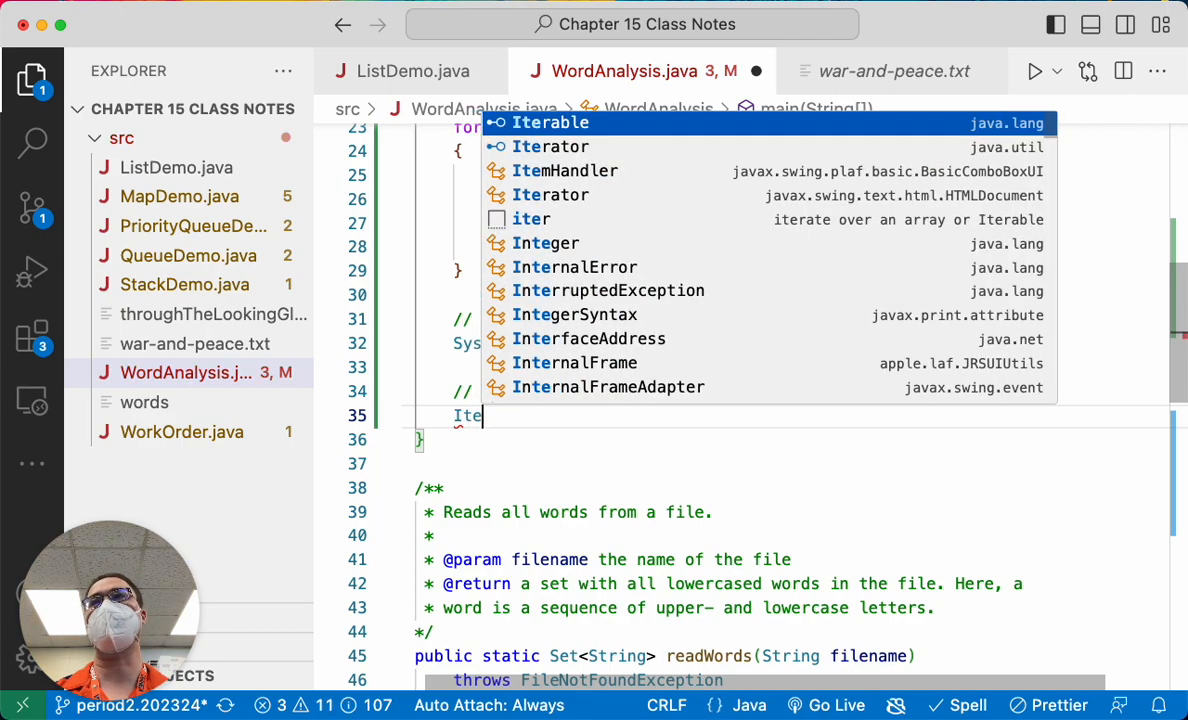
text(rator<)
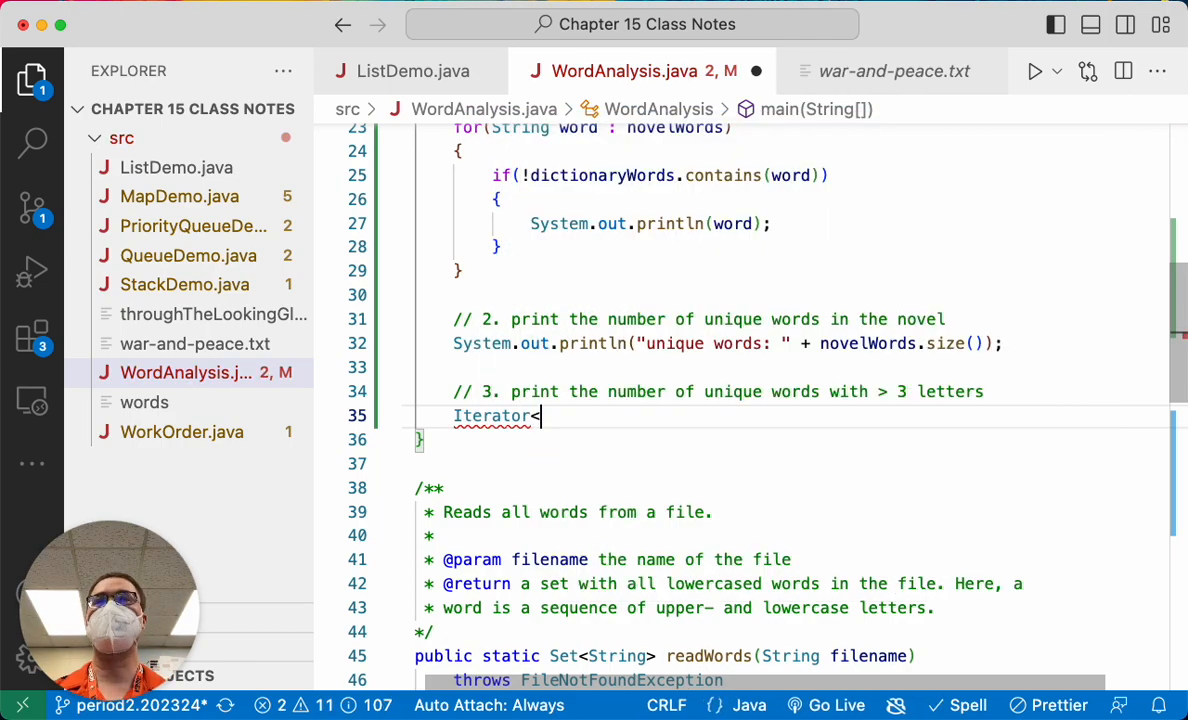
text(String>)
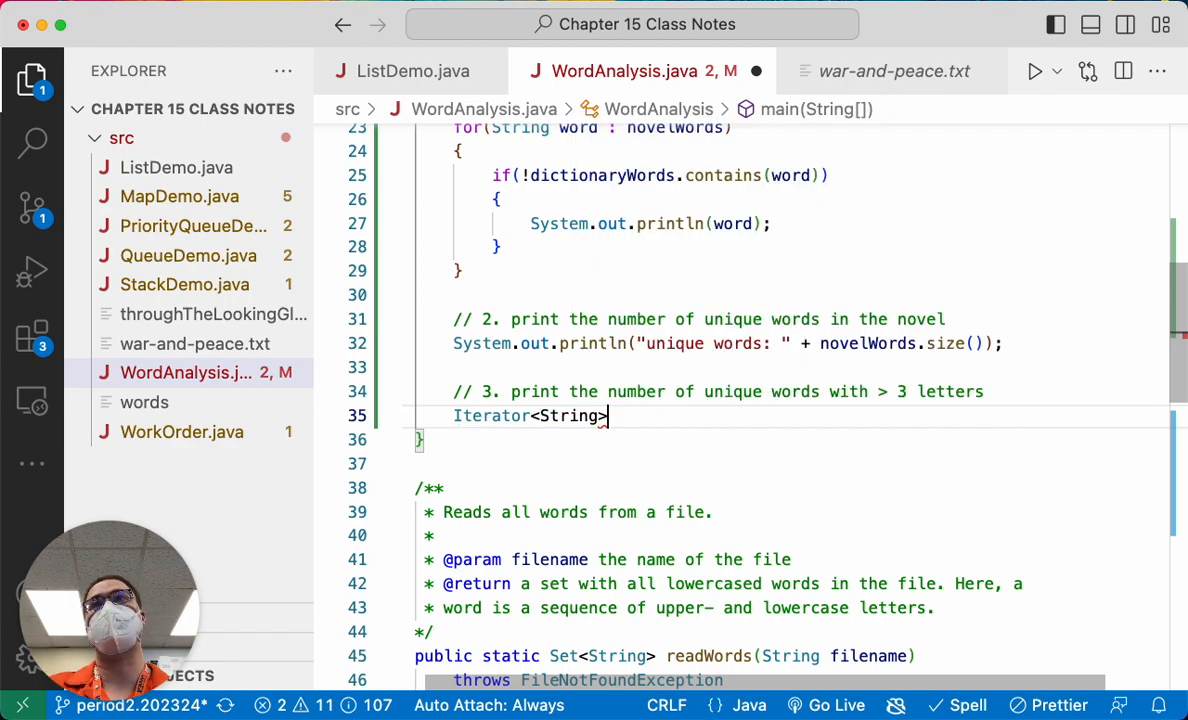
text( i)
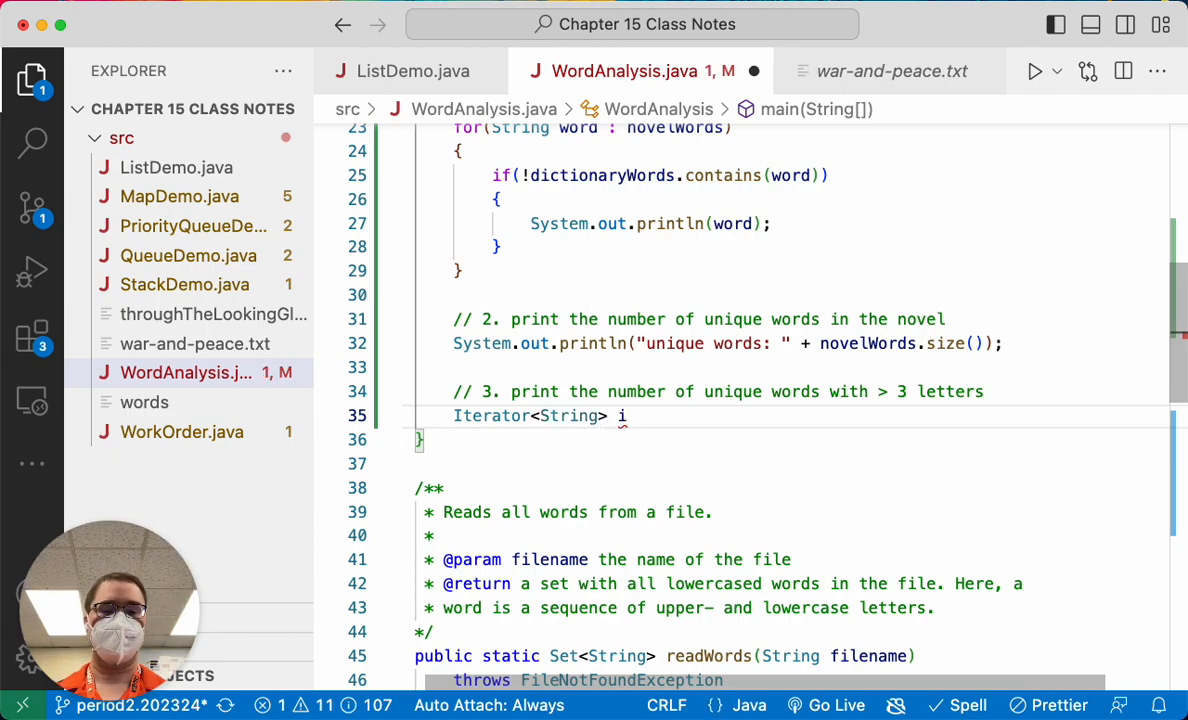
text( = novel)
Declare Iterator<String> i = novelWords.iterator(); beneath the third comment
key(Tab)
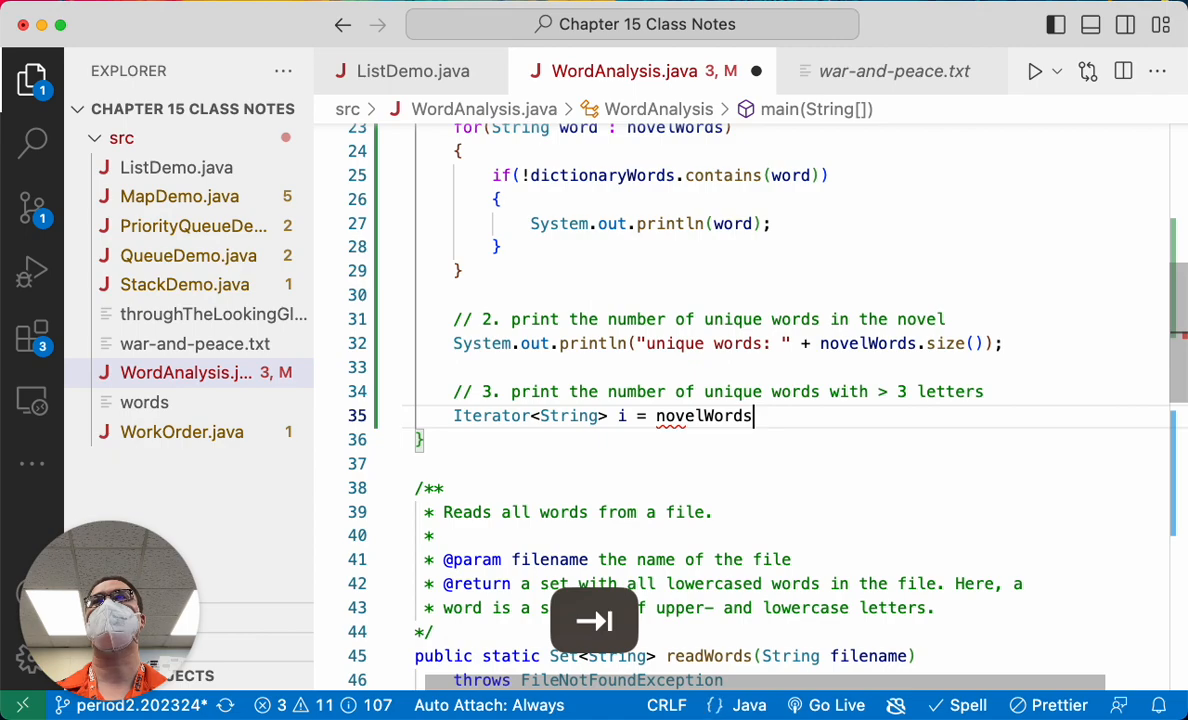
text(.)
key(Tab)
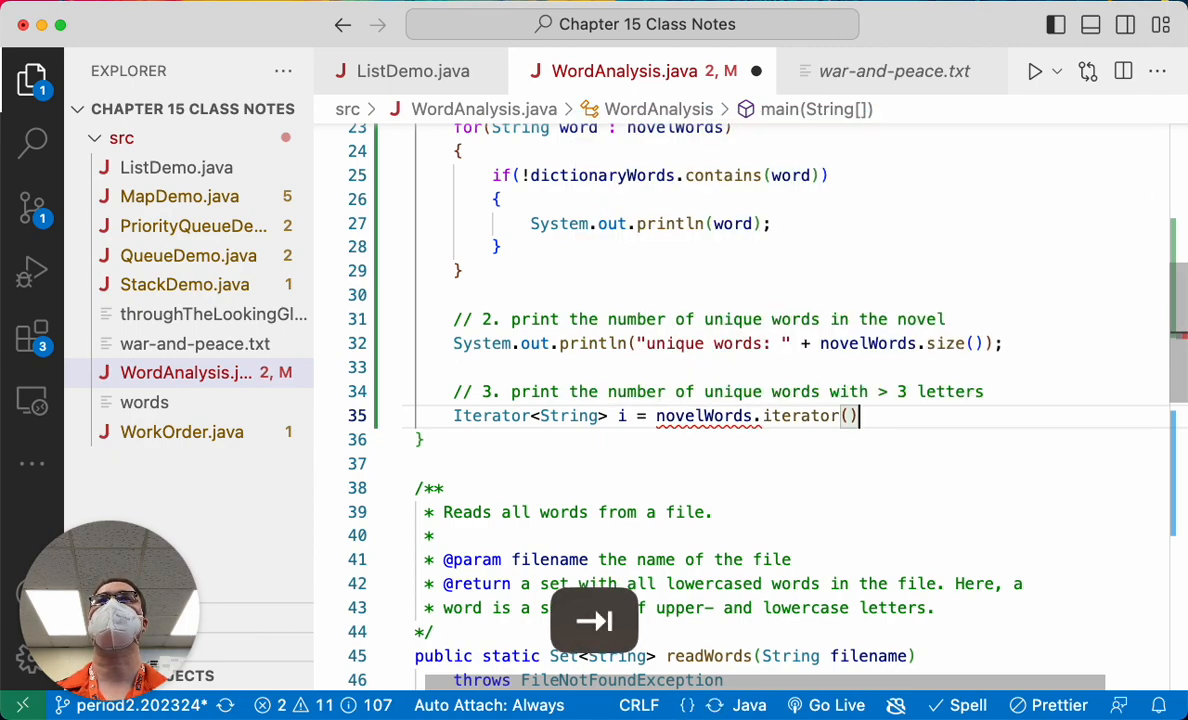
text(;)
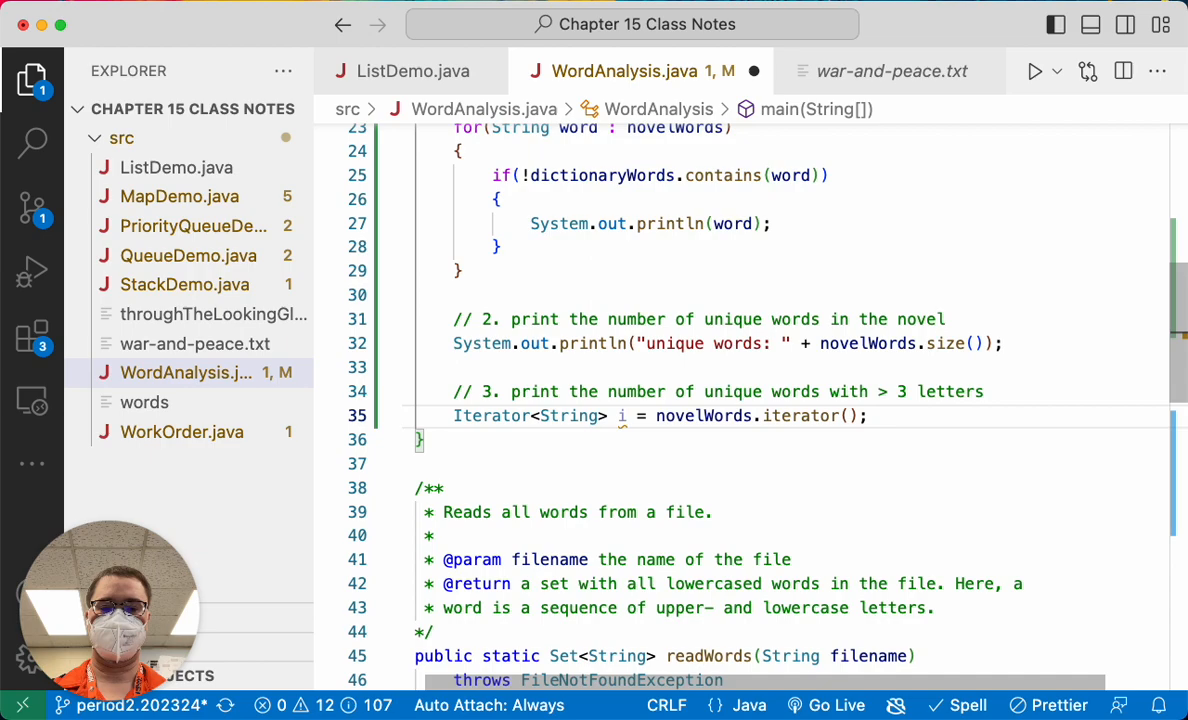
key(Return)
scroll(1015, 462, up, 3)
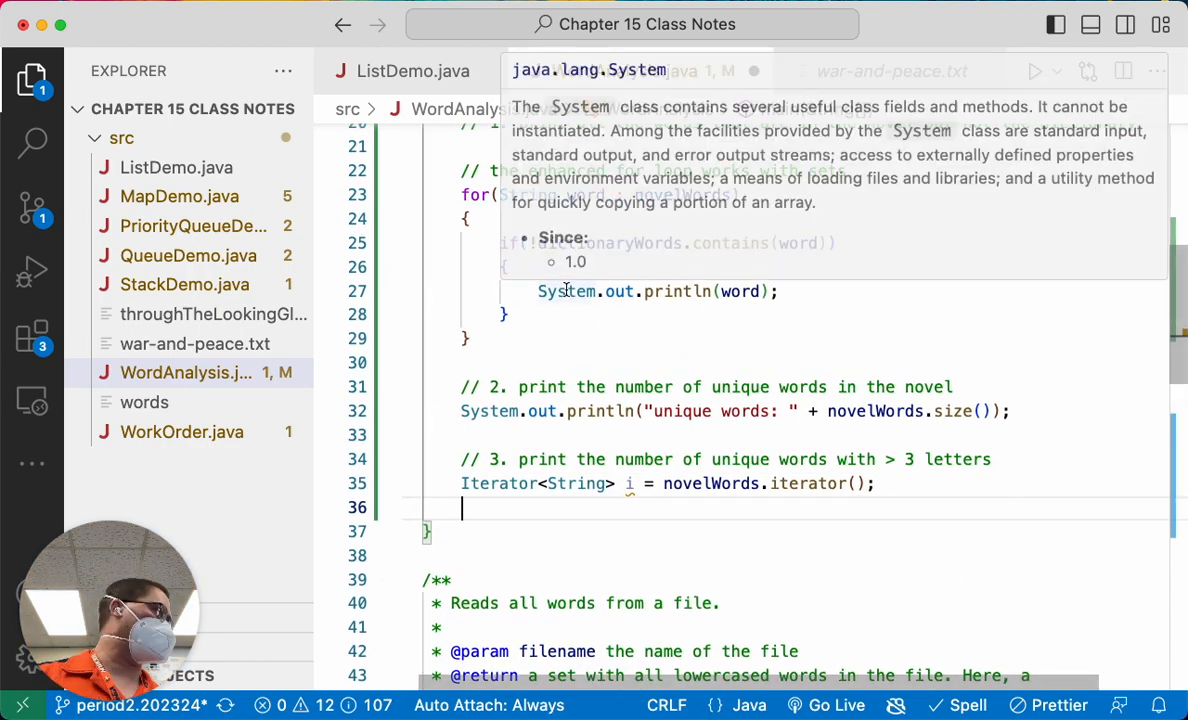
scroll(565, 289, down, 3)
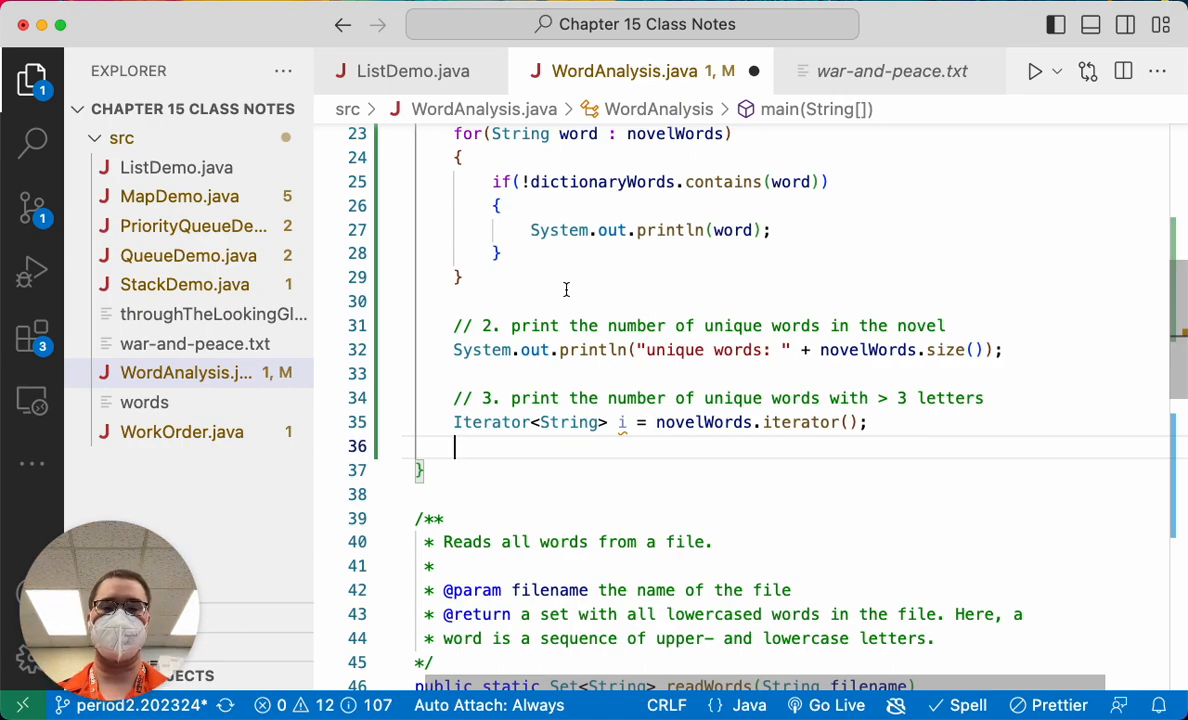
text(while()
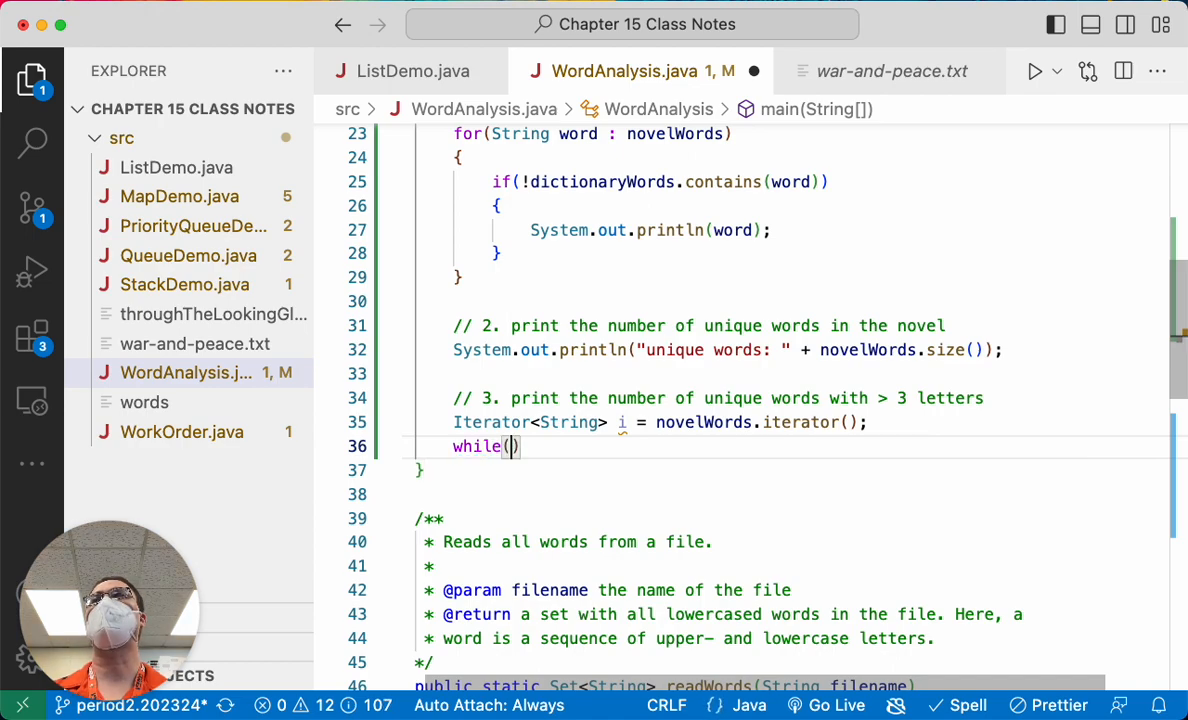
text(i.hasNext())
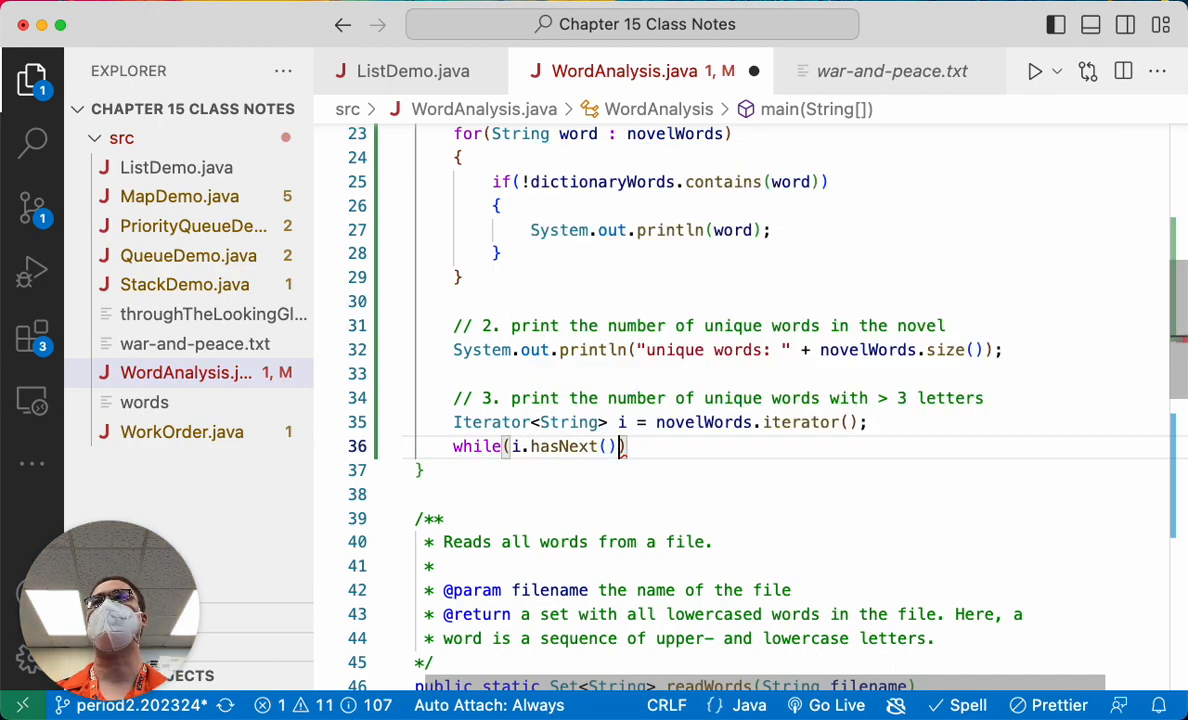
Open the while(i.hasNext()) body and write if(i.next().length() <= 3)
key(super+Right)
key(Return)
text({)
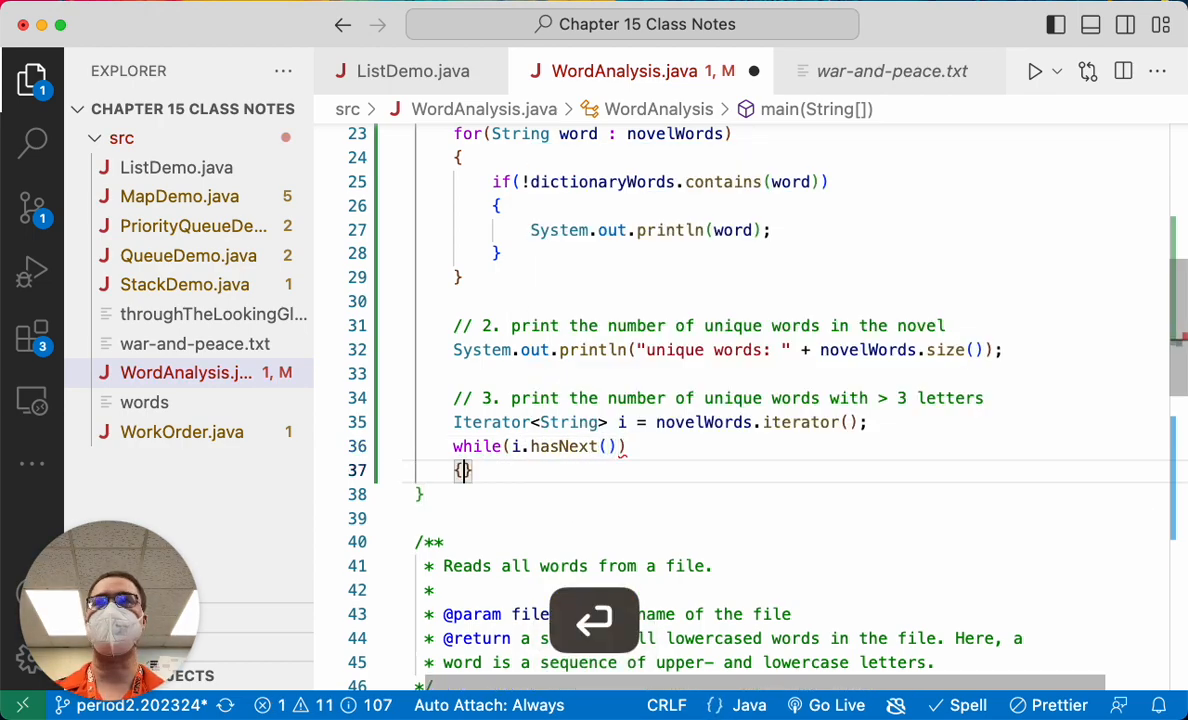
key(Return)
scroll(797, 453, down, 2)
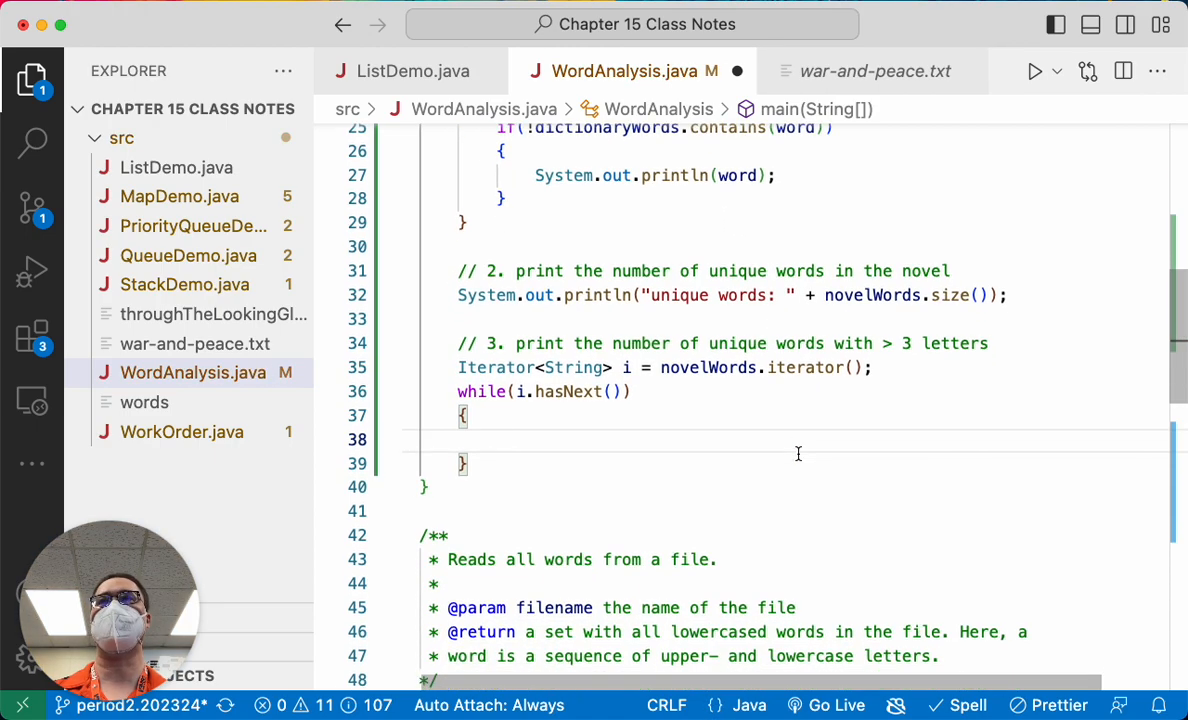
text(if)
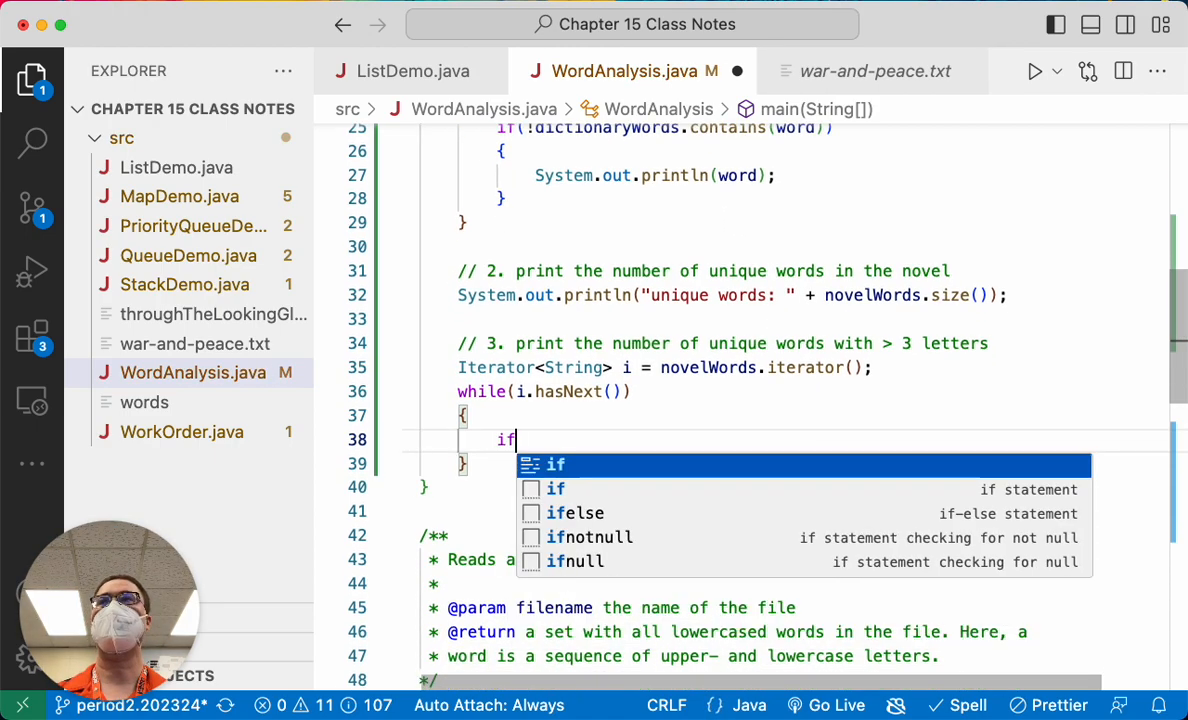
text((i.next())
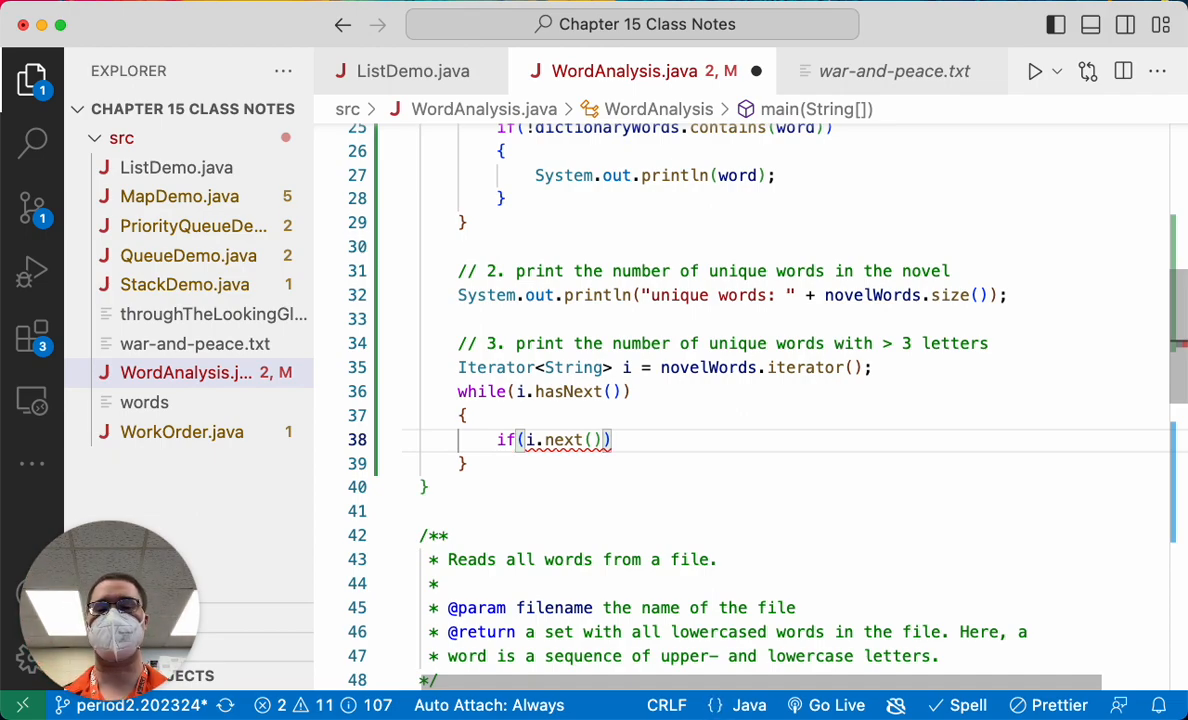
text(.len)
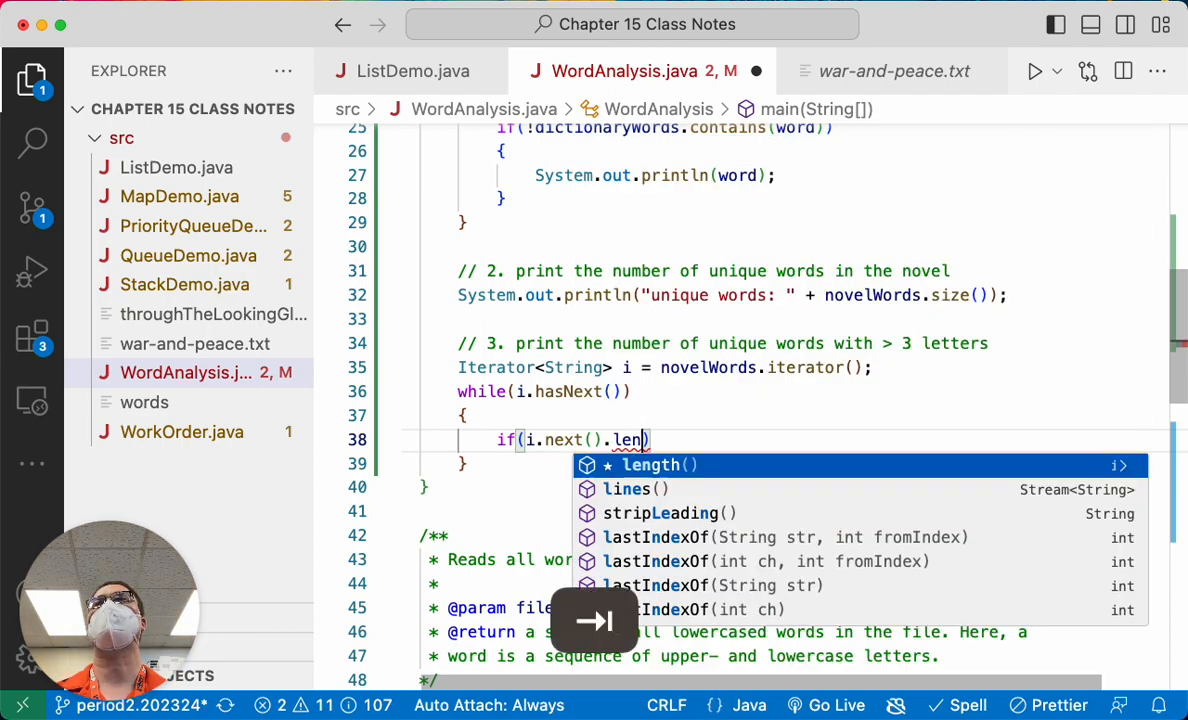
key(Tab)
text(<= )
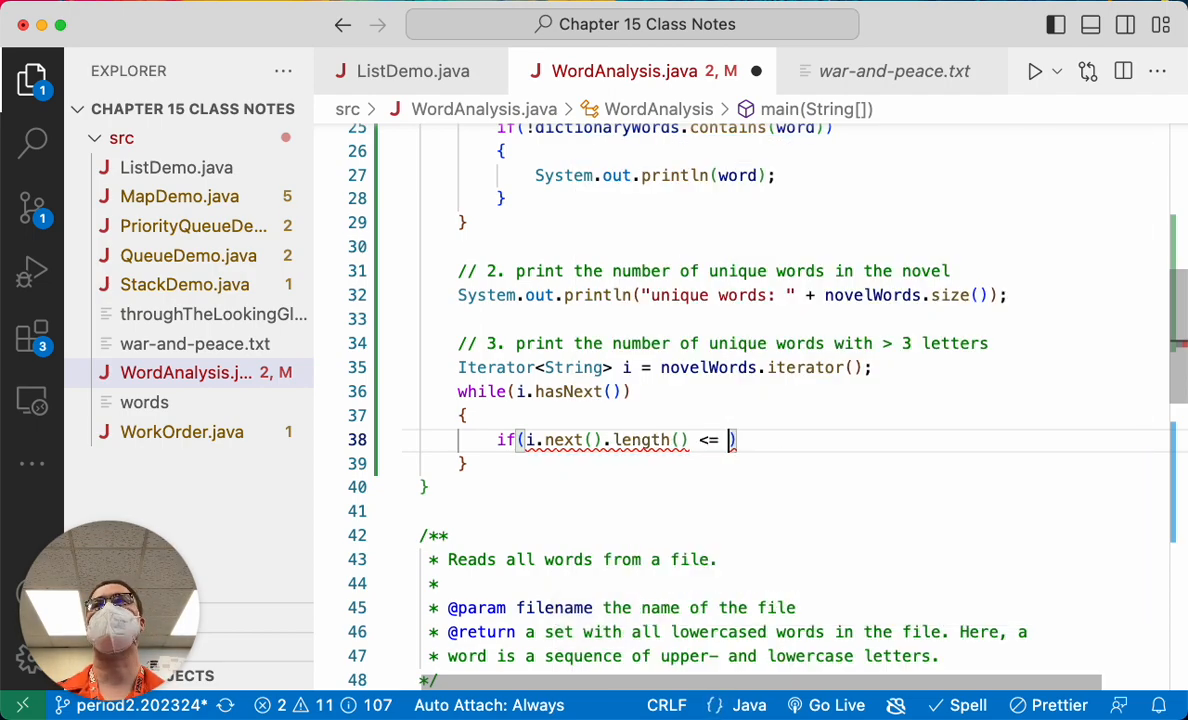
text(3)
Give the if a braced body calling i.remove(); and save the file
key(super+Right)
key(Return)
text({)
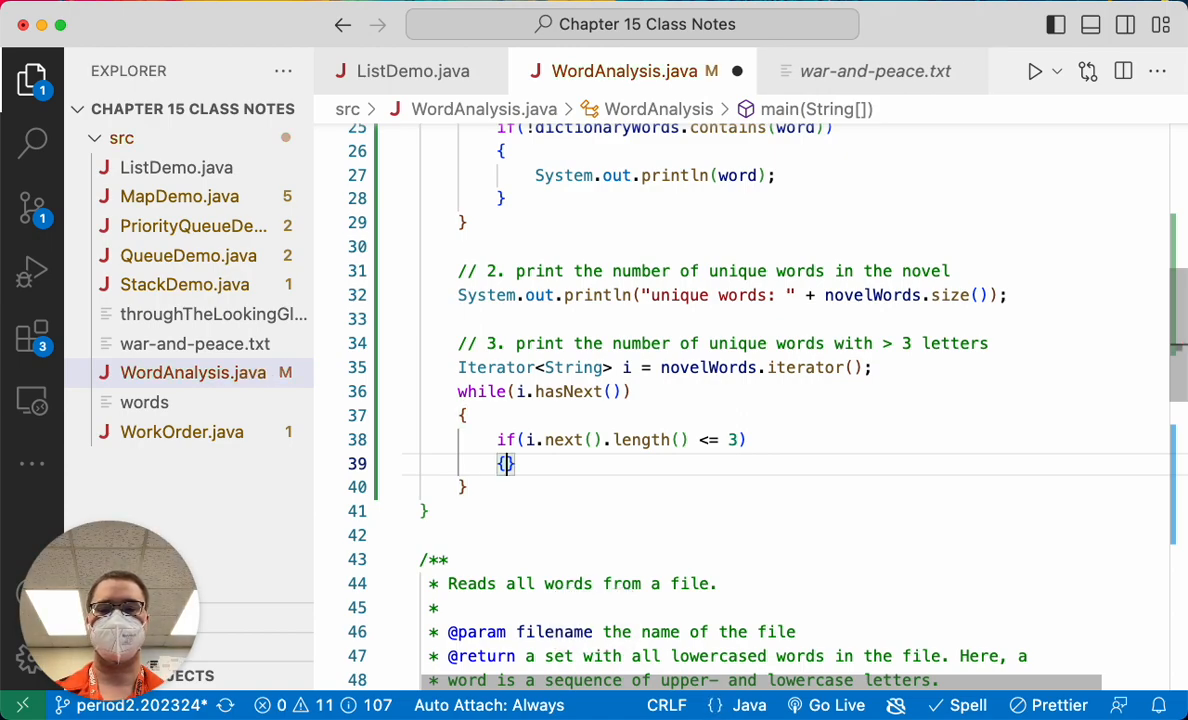
key(Return)
text(i.remove()l)
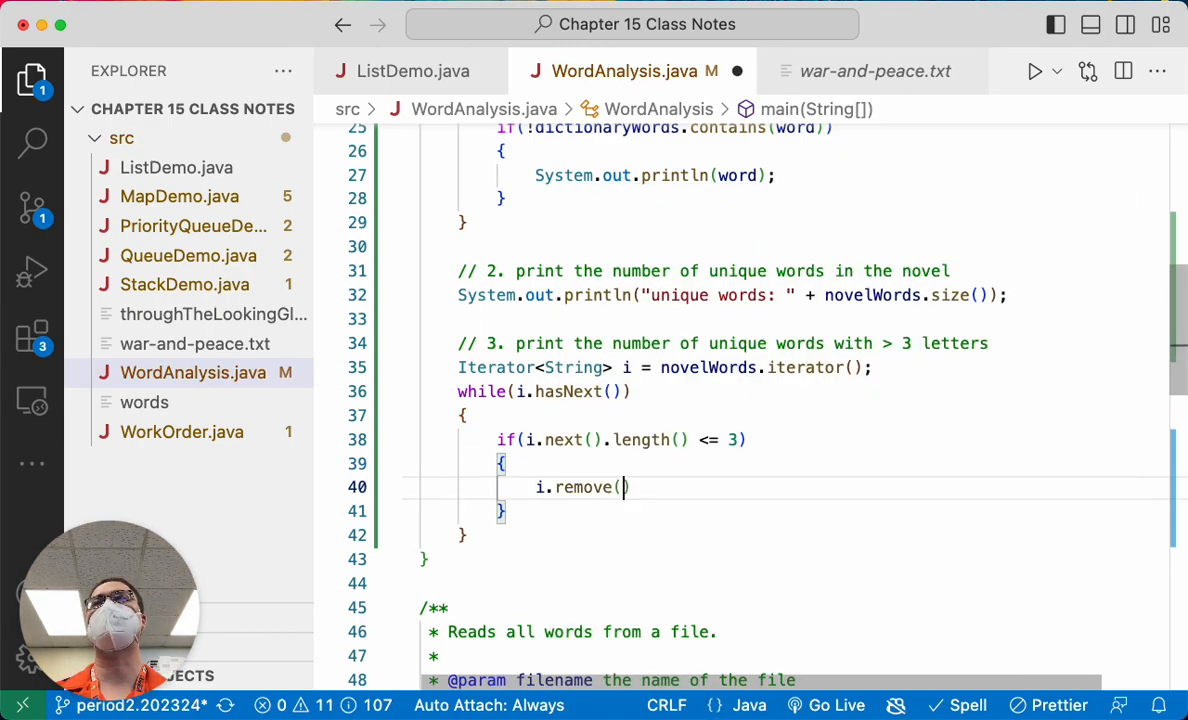
text(;)
key(BackSpace)
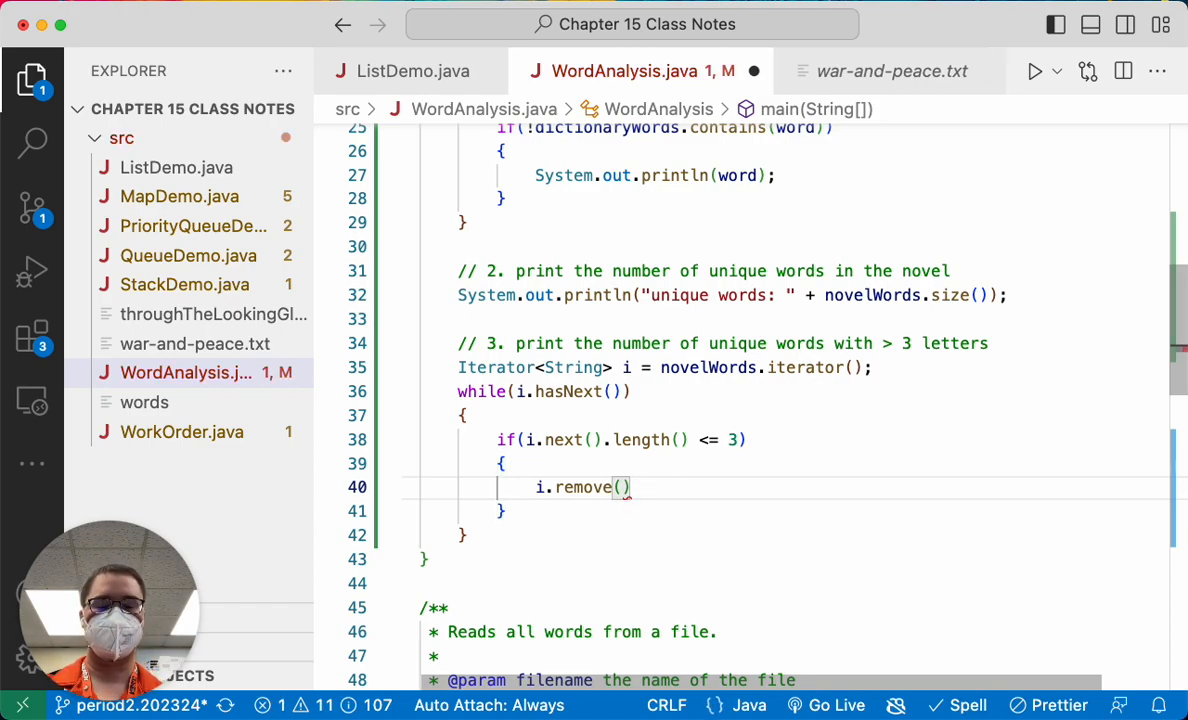
text();)
key(super+s)
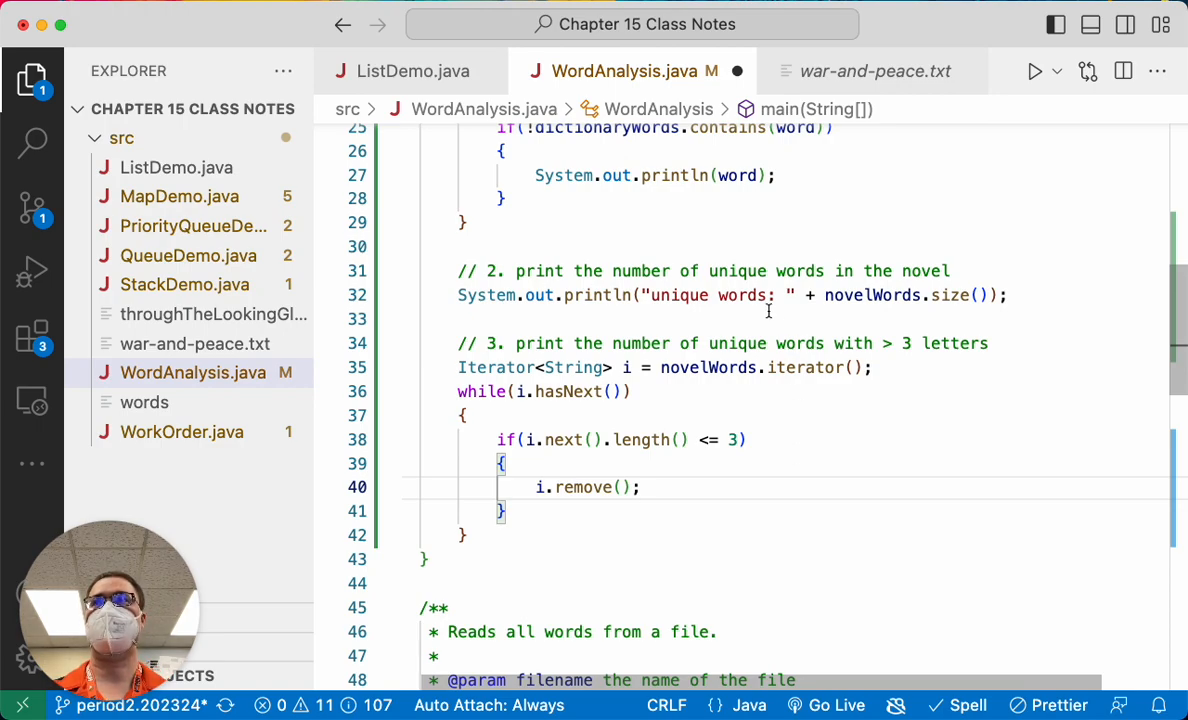
scroll(676, 499, up, 1)
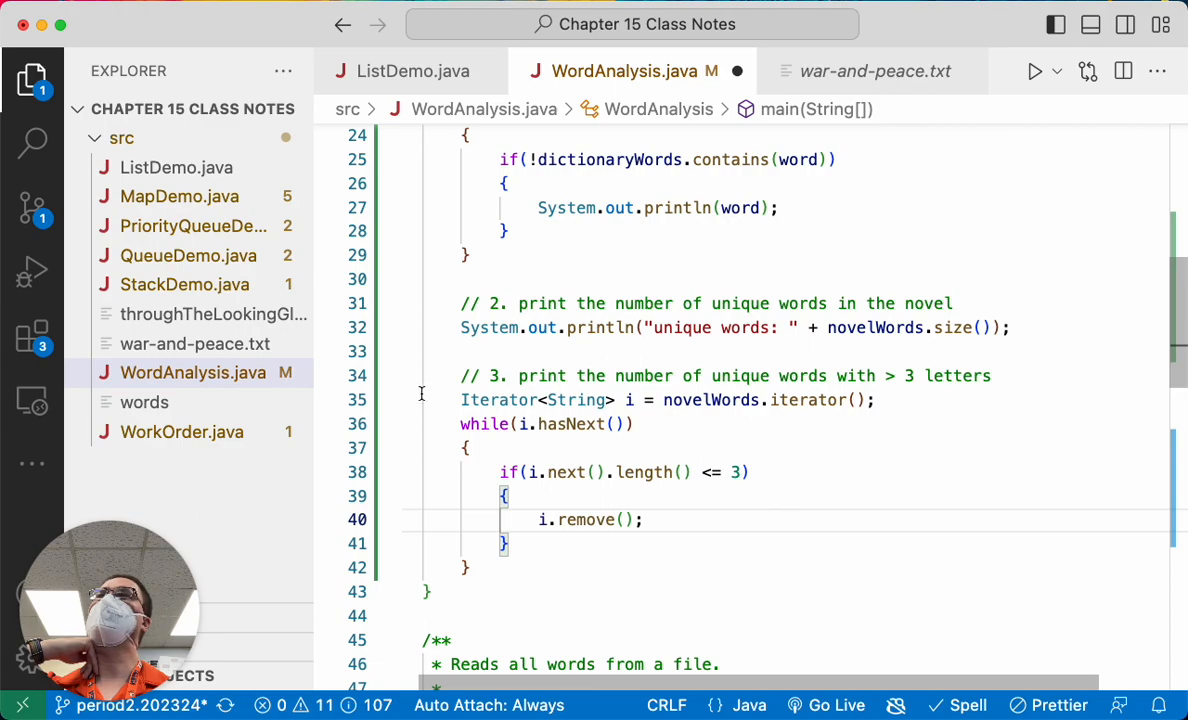
drag(459, 399, 522, 568)
click(607, 519)
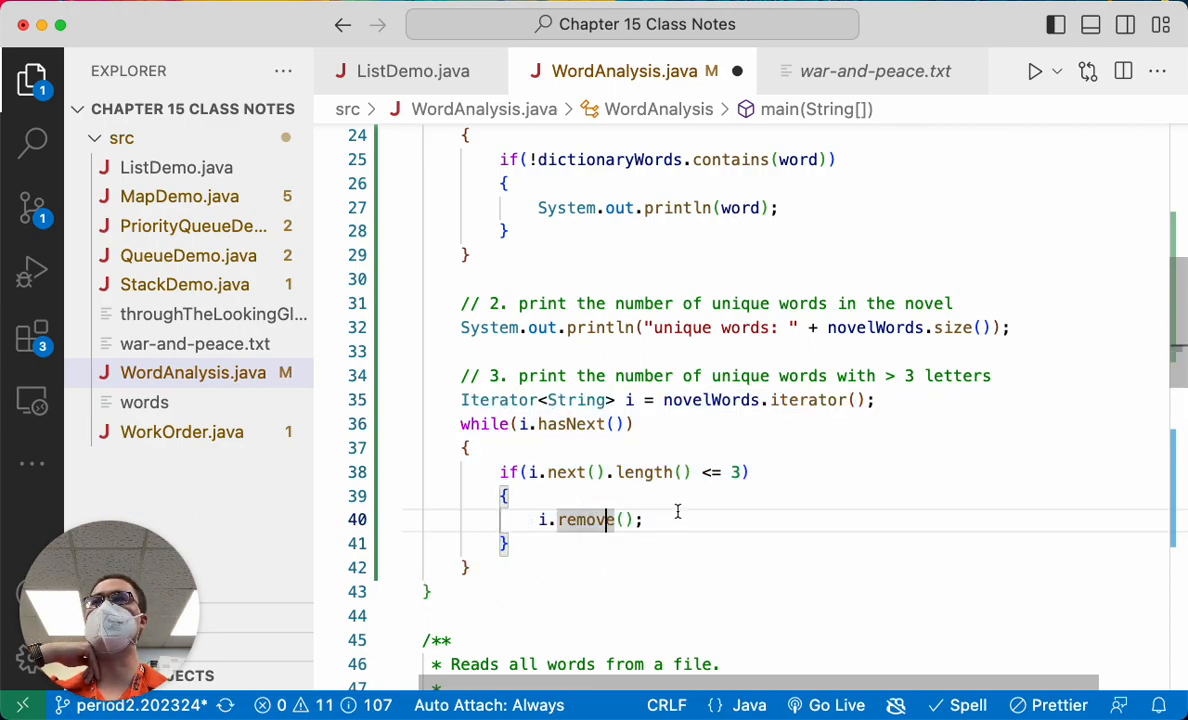
scroll(677, 512, up, 5)
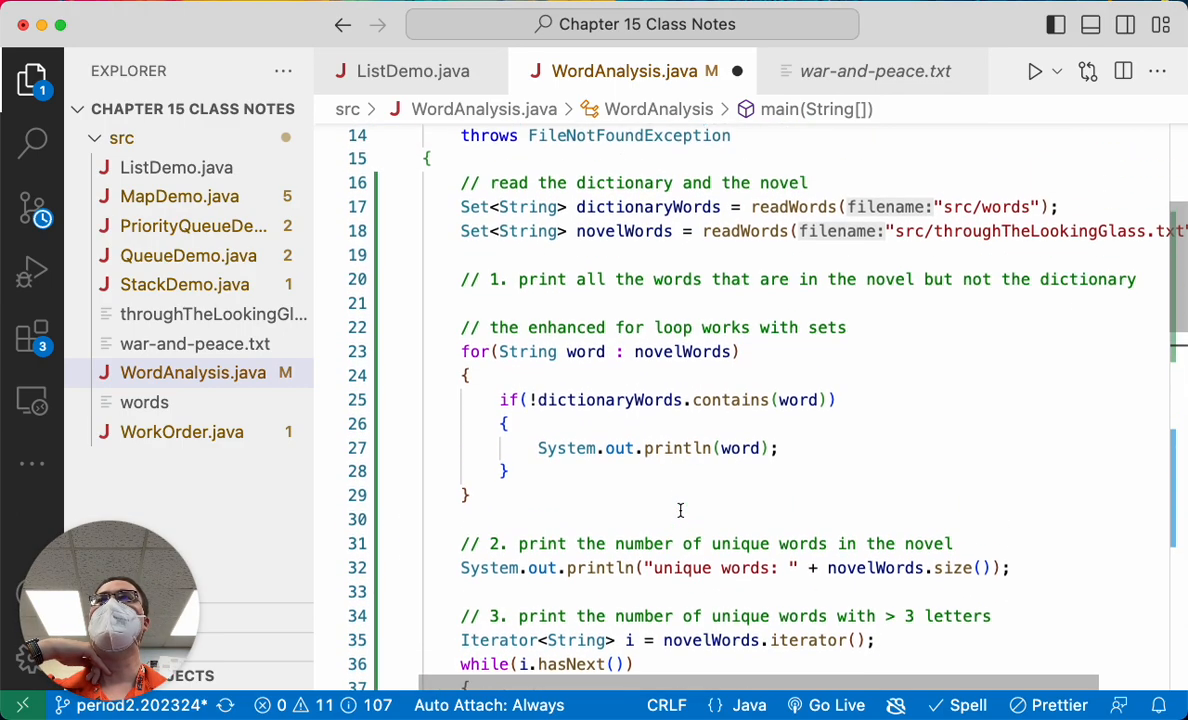
scroll(680, 511, up, 1)
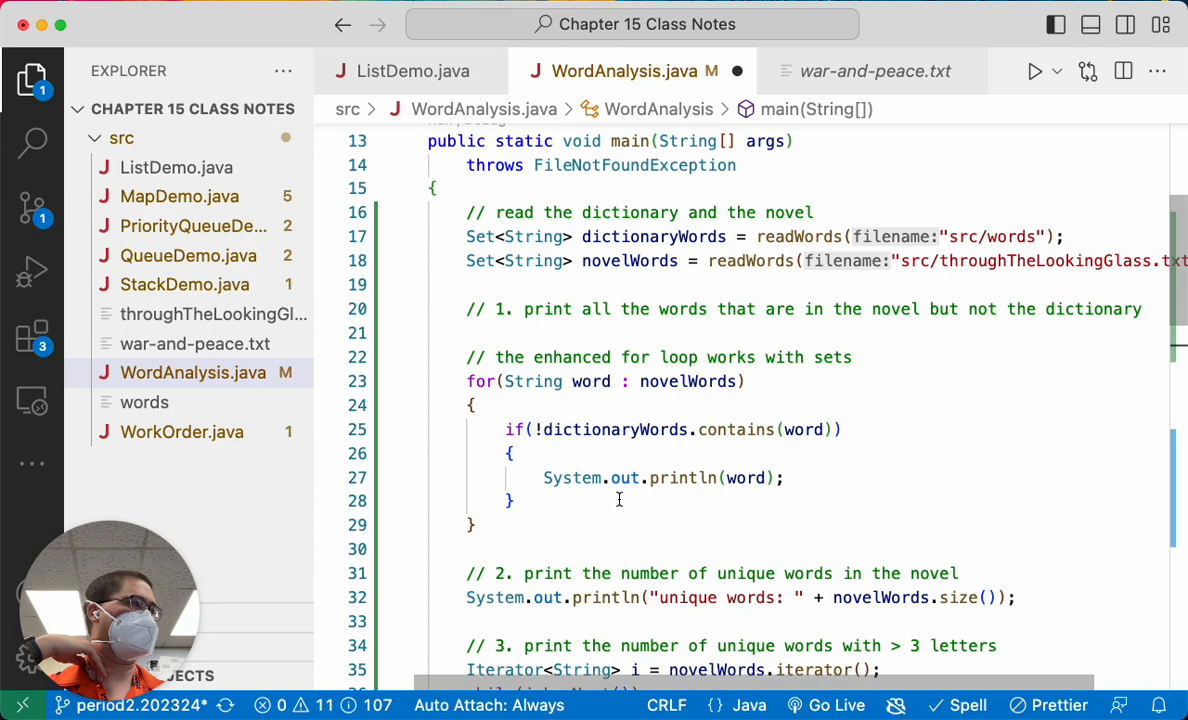
scroll(619, 499, down, 5)
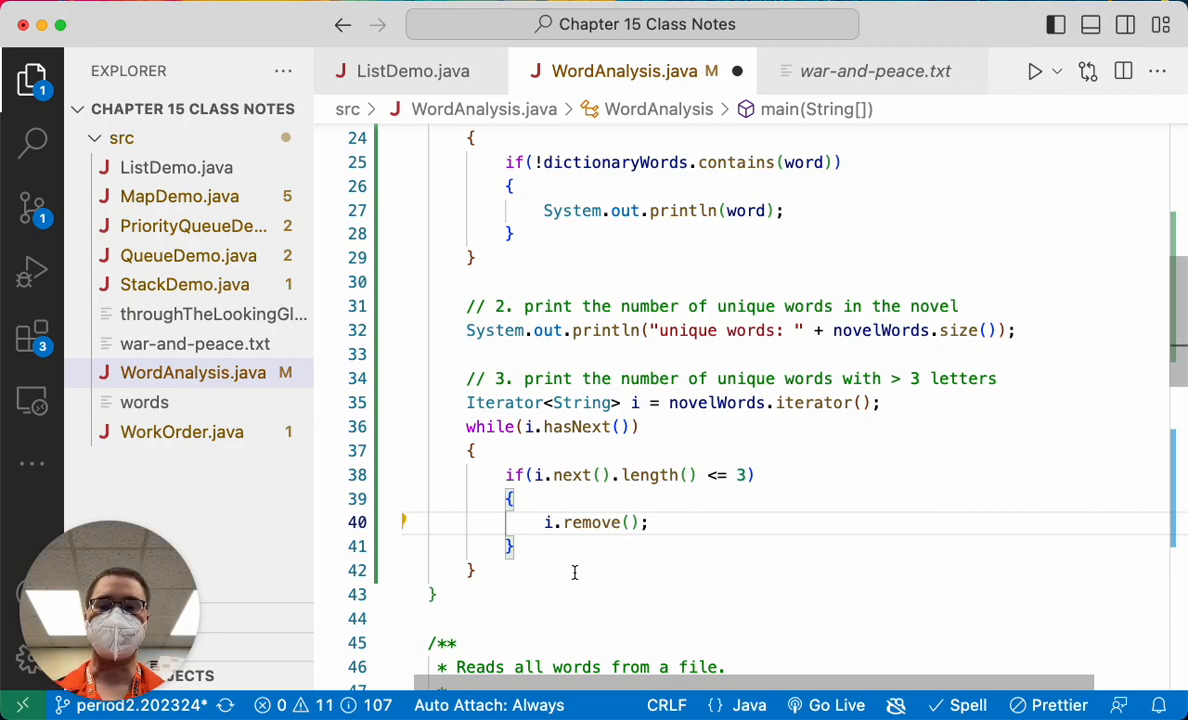
After the loop, write System.out.println("unique words (> 3 letters): " + novelWords.size()); and save
key(Down)
key(Down)
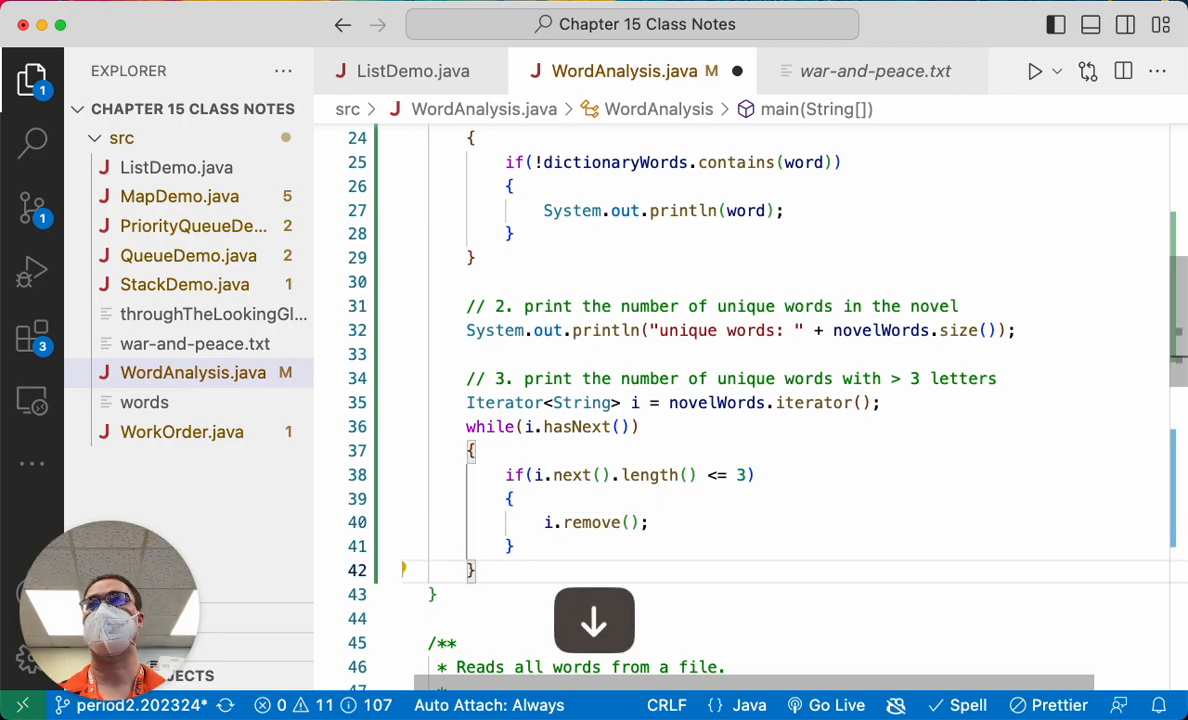
key(Return)
key(Return)
scroll(570, 470, down, 3)
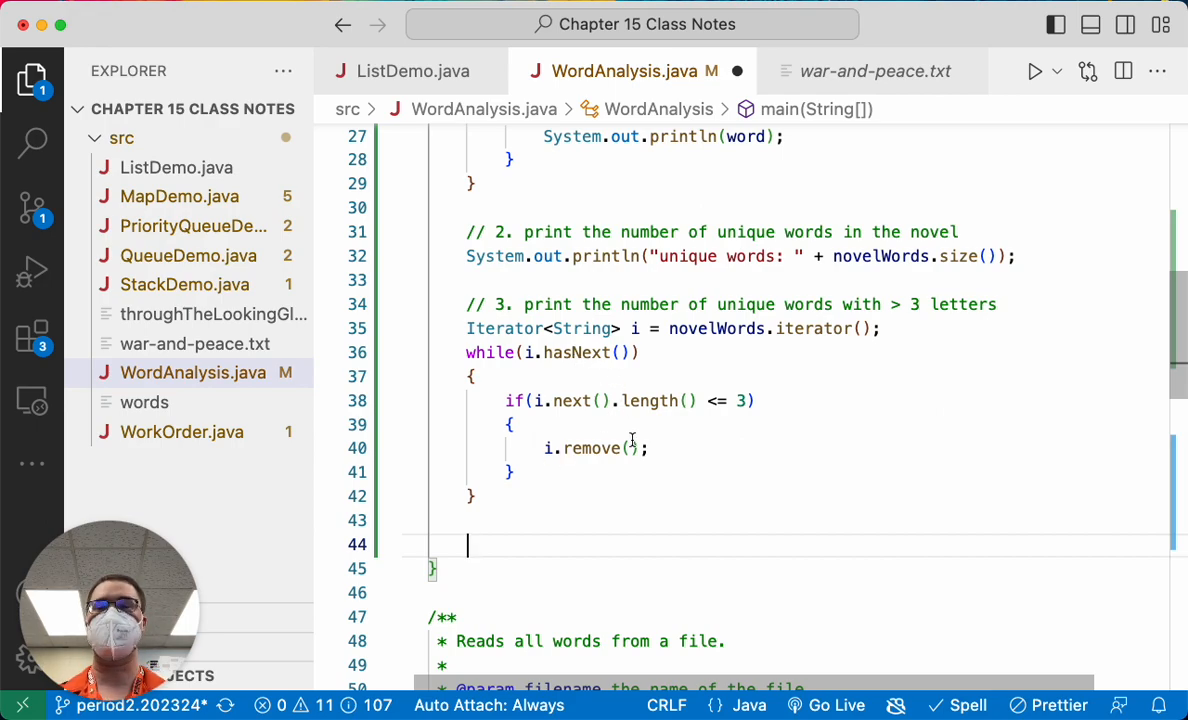
text(System.out.)
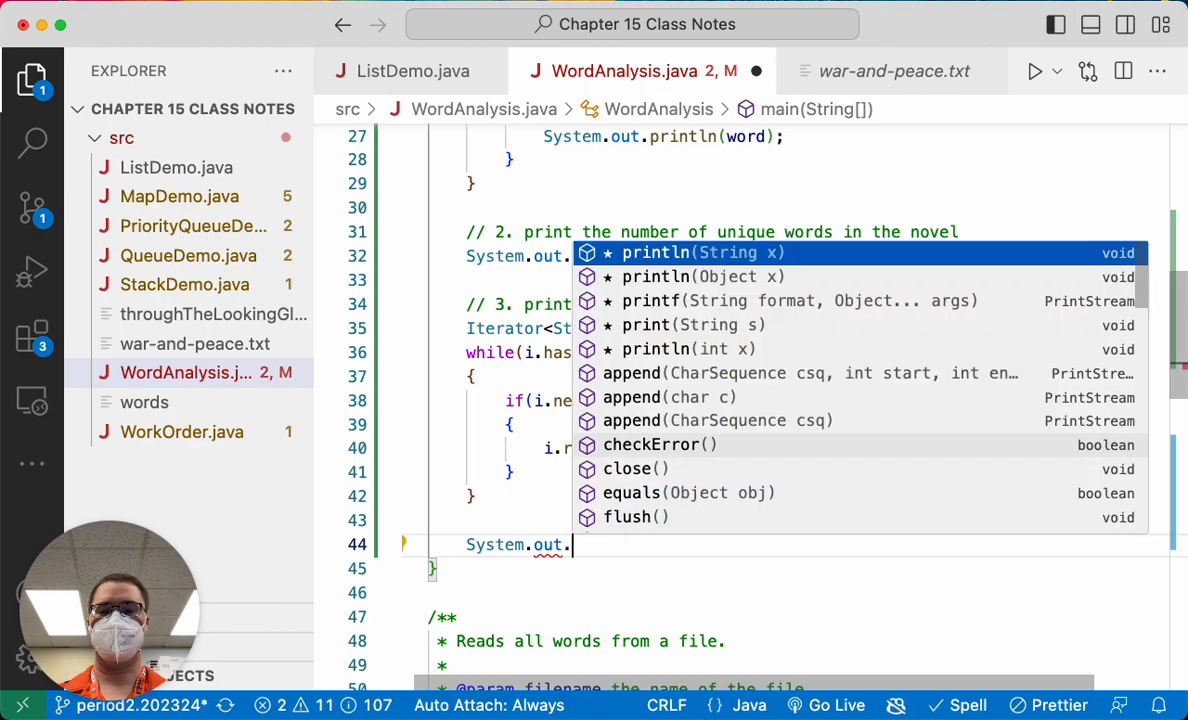
text(pri9ntln())
key(alt+shift+Left)
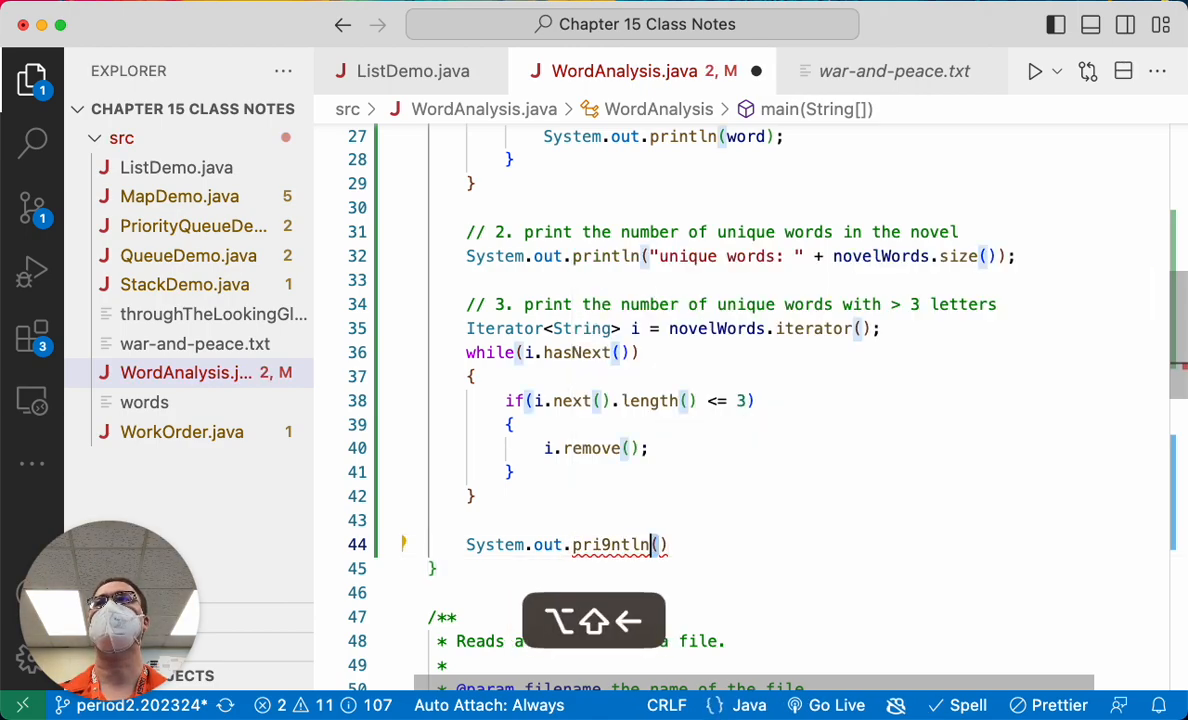
text(println()
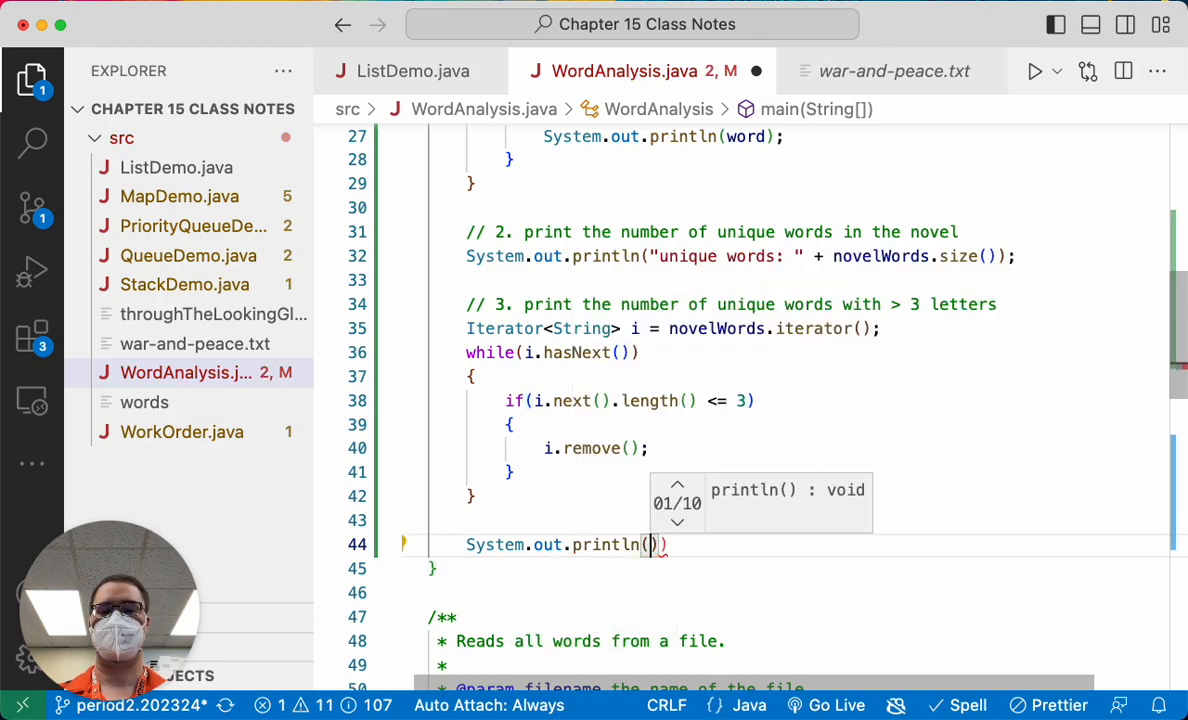
text("unique wor)
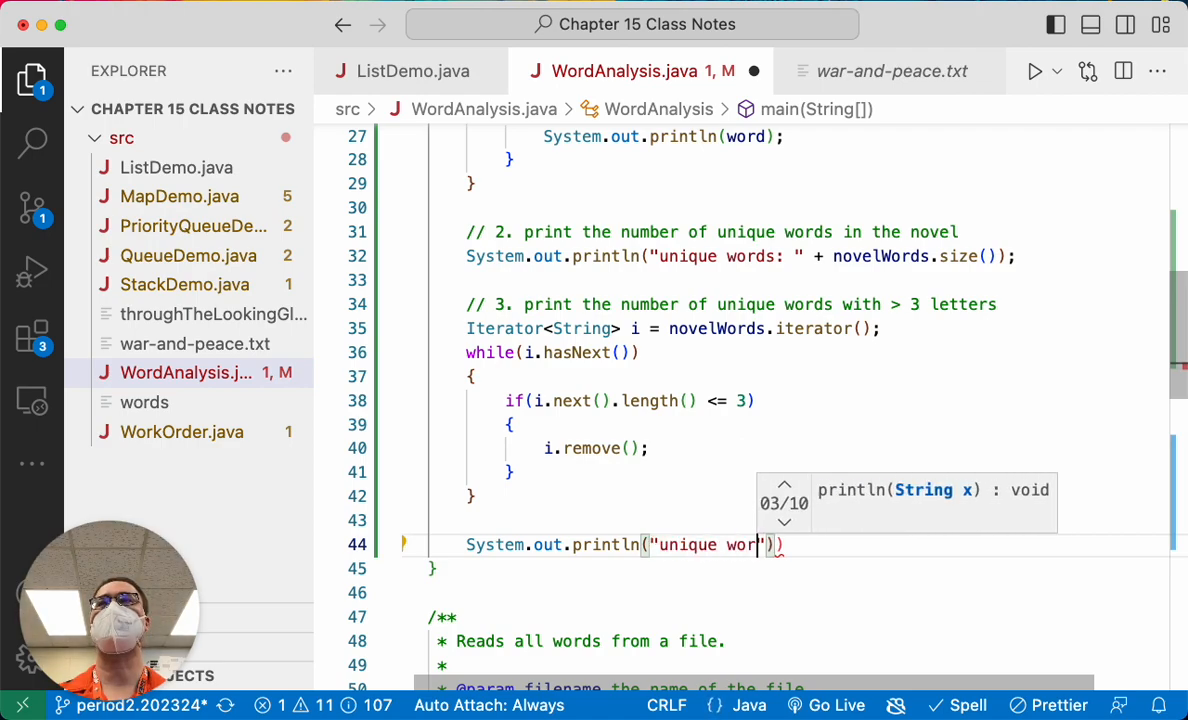
text(ds (> 3)
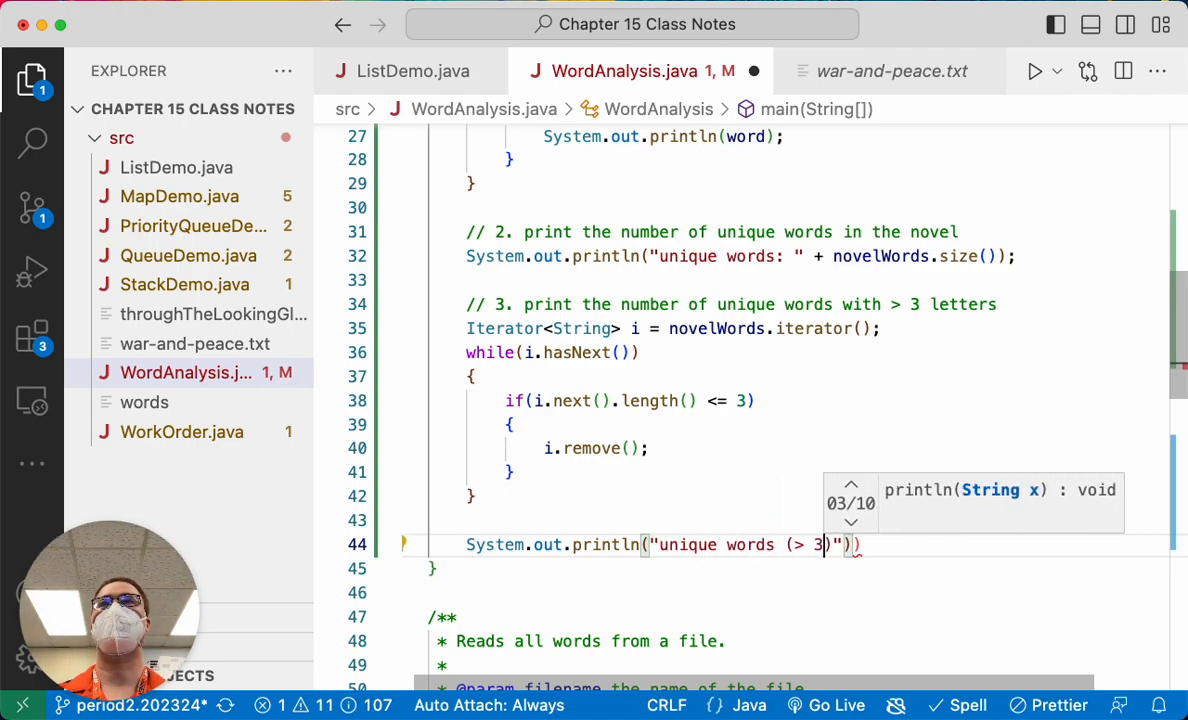
text( letters)
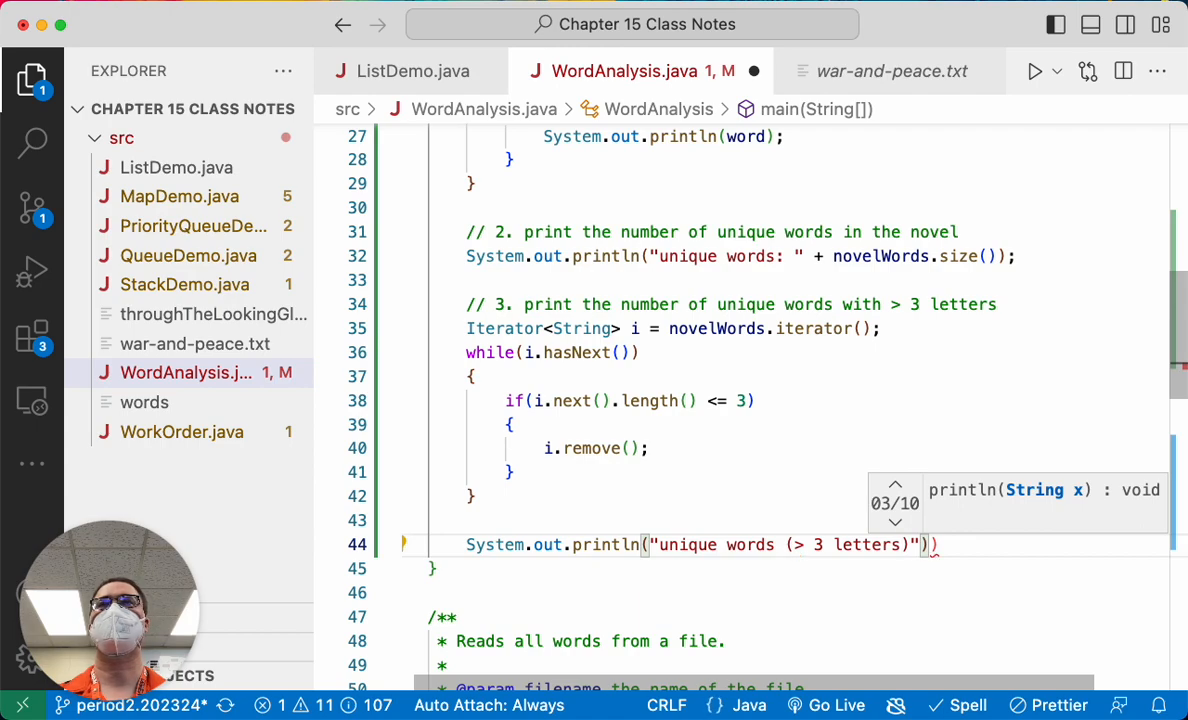
key(Right)
text(: " + )
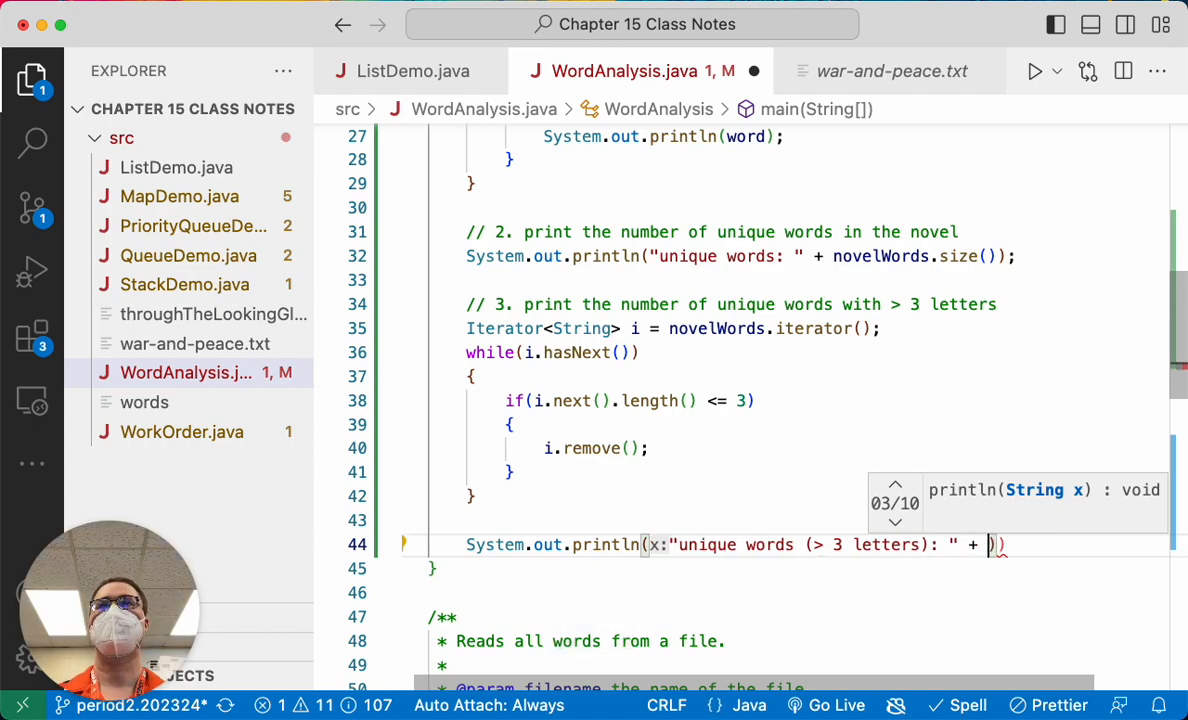
text(nove)
key(Tab)
text(.)
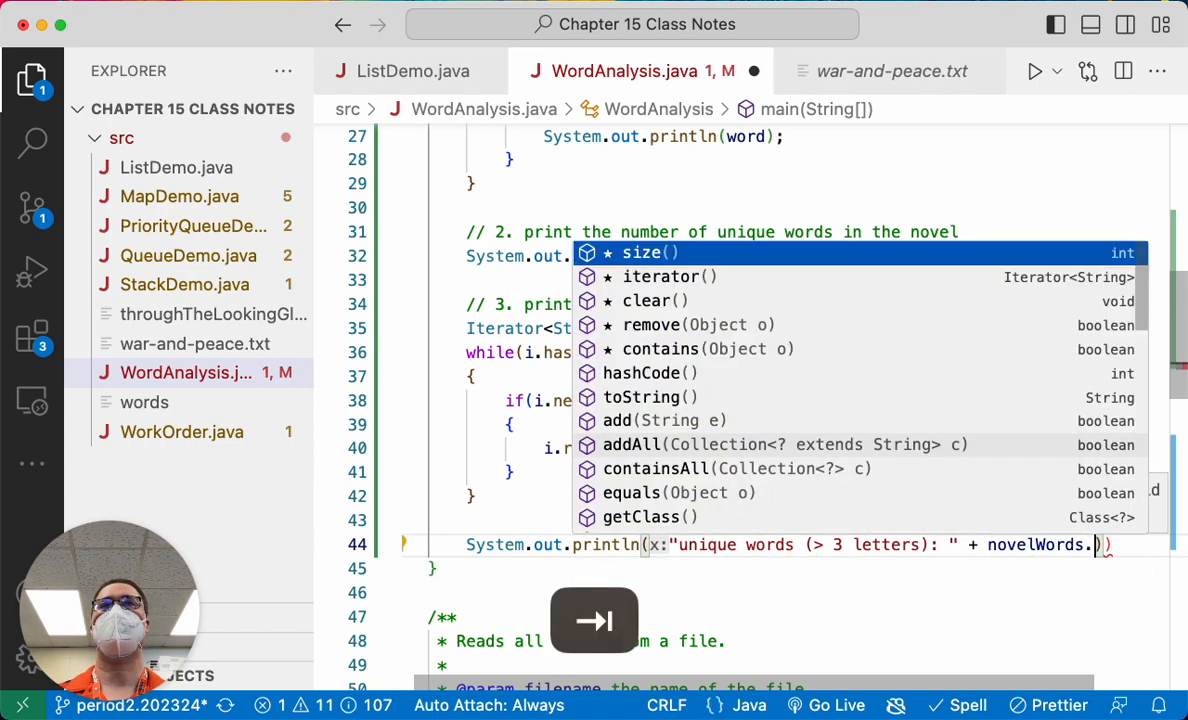
key(Tab)
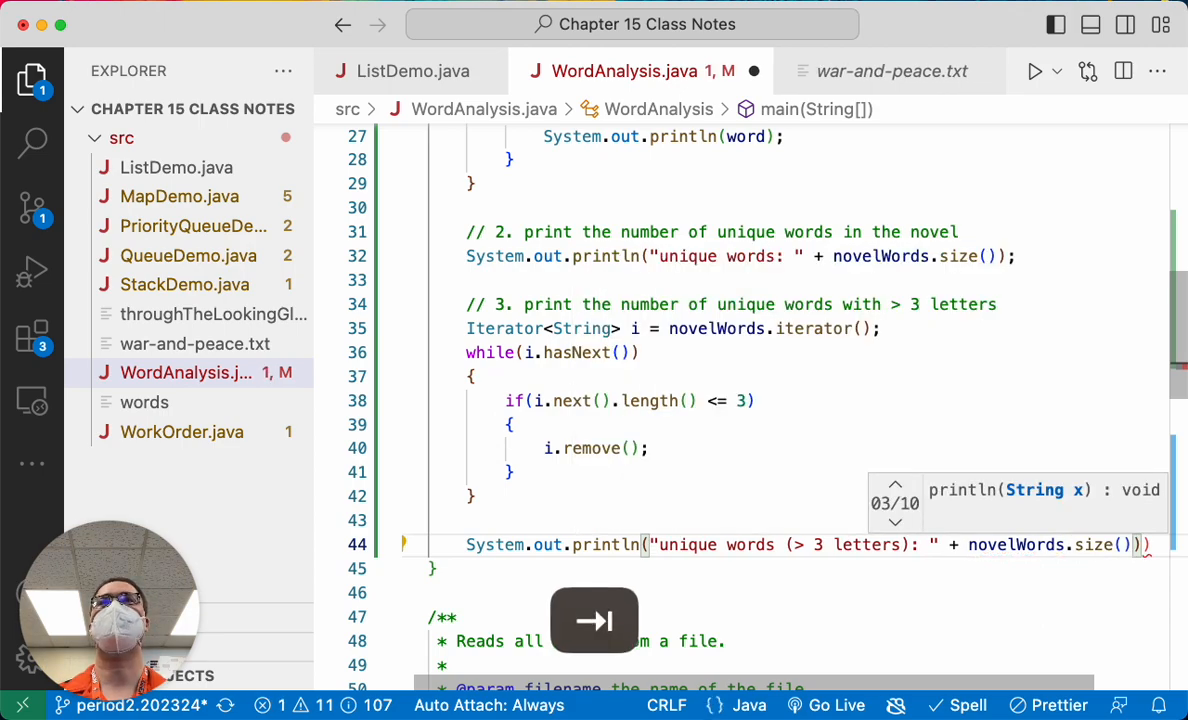
key(super+Right)
text(;)
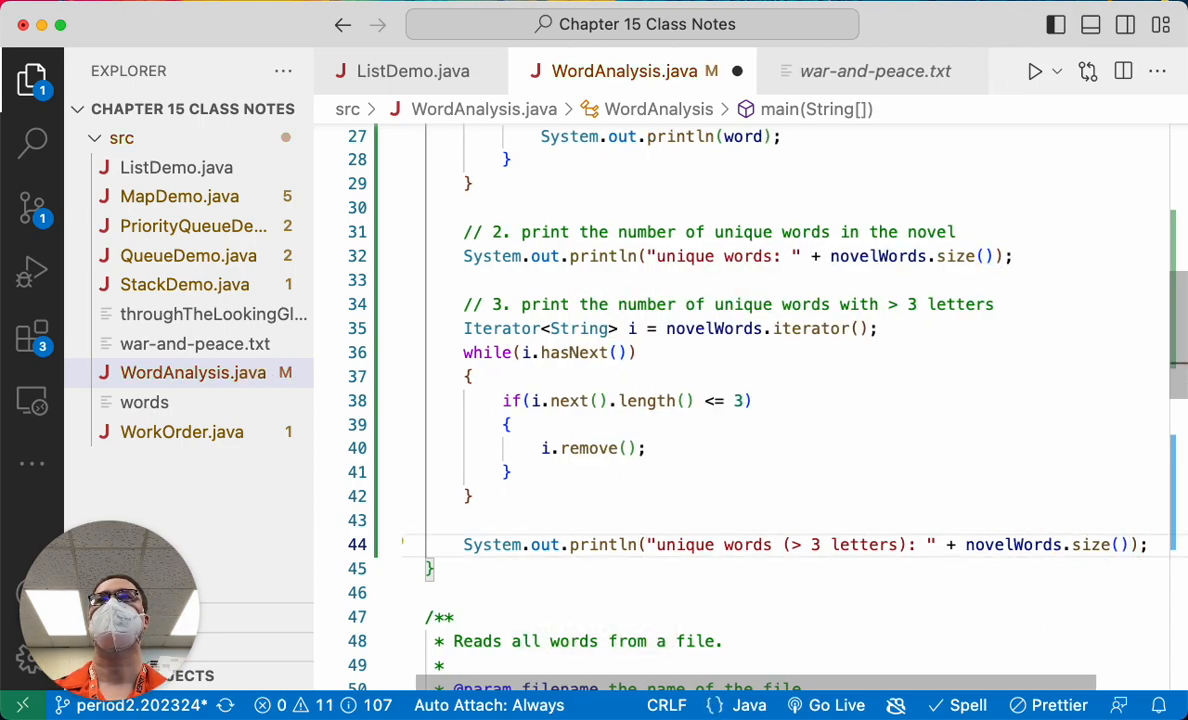
key(Down)
key(super+s)
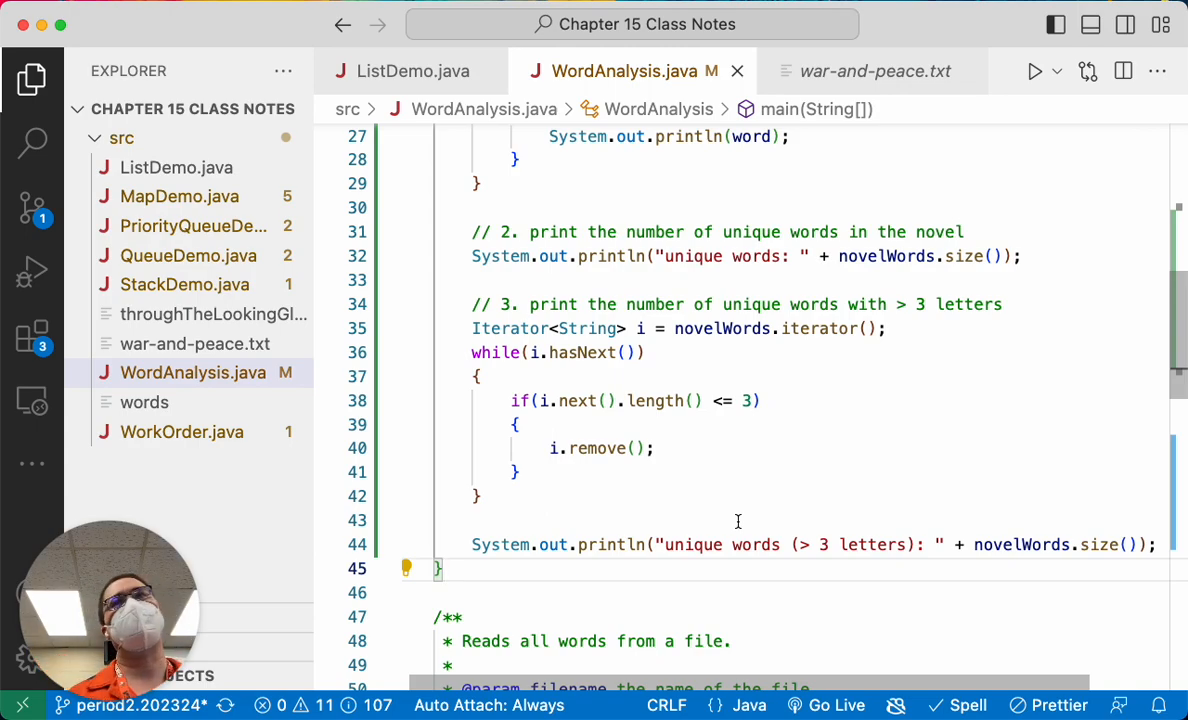
scroll(737, 521, down, 3)
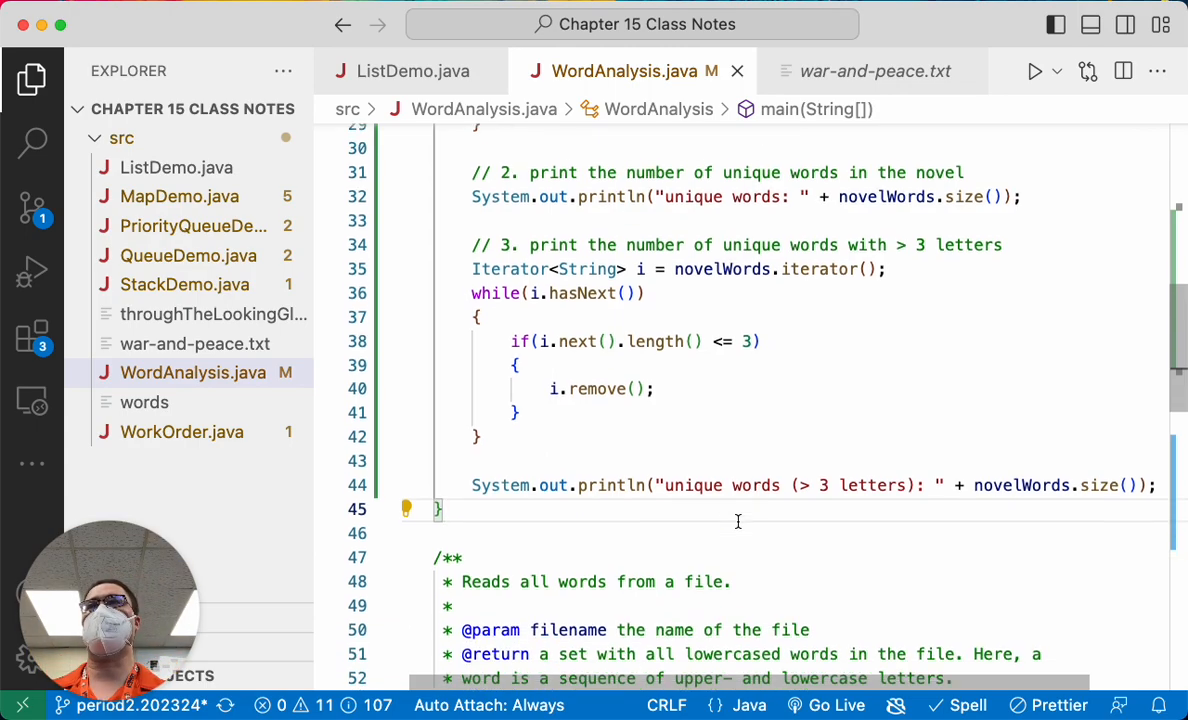
scroll(737, 521, down, 3)
scroll(737, 521, down, 6)
scroll(737, 521, down, 7)
scroll(737, 521, down, 2)
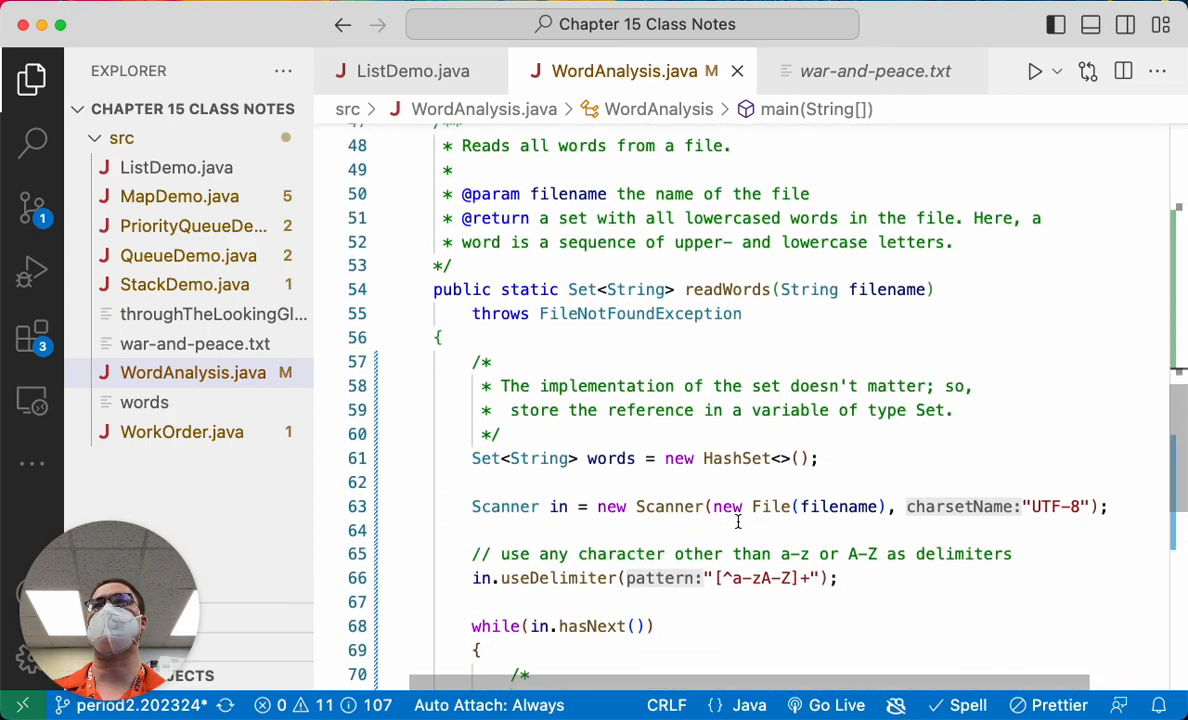
drag(643, 458, 810, 458)
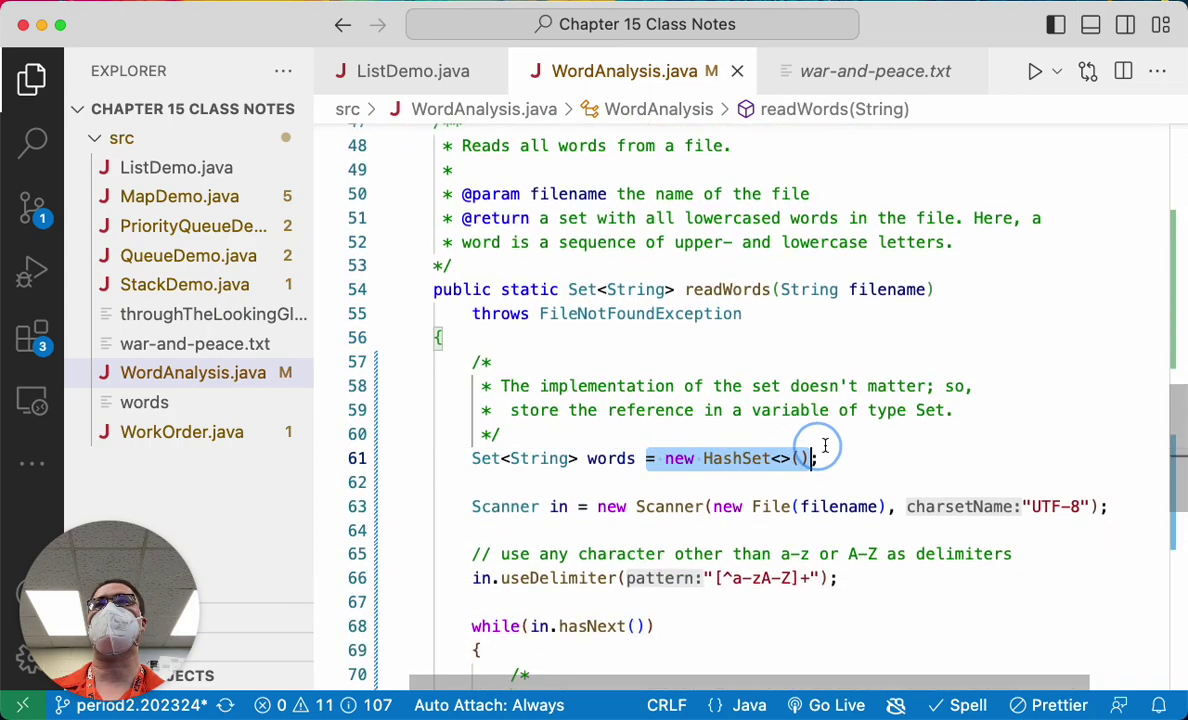
click(877, 461)
scroll(877, 461, down, 6)
scroll(820, 480, down, 4)
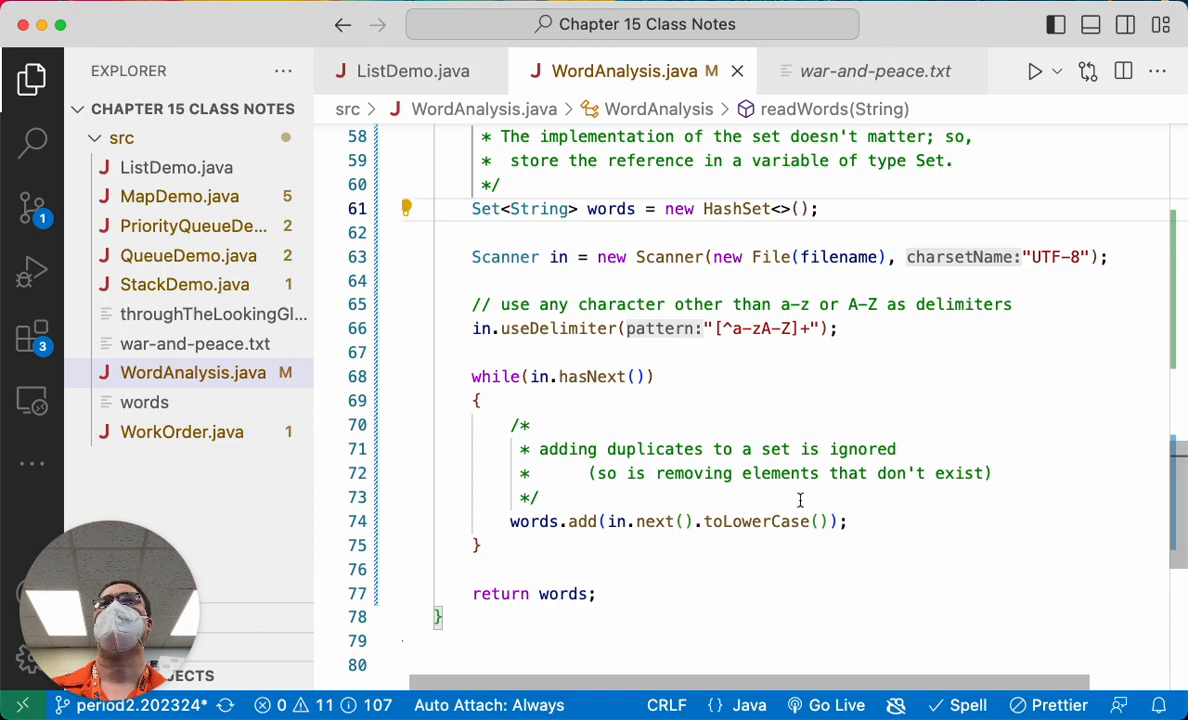
double_click(580, 521)
scroll(800, 505, up, 4)
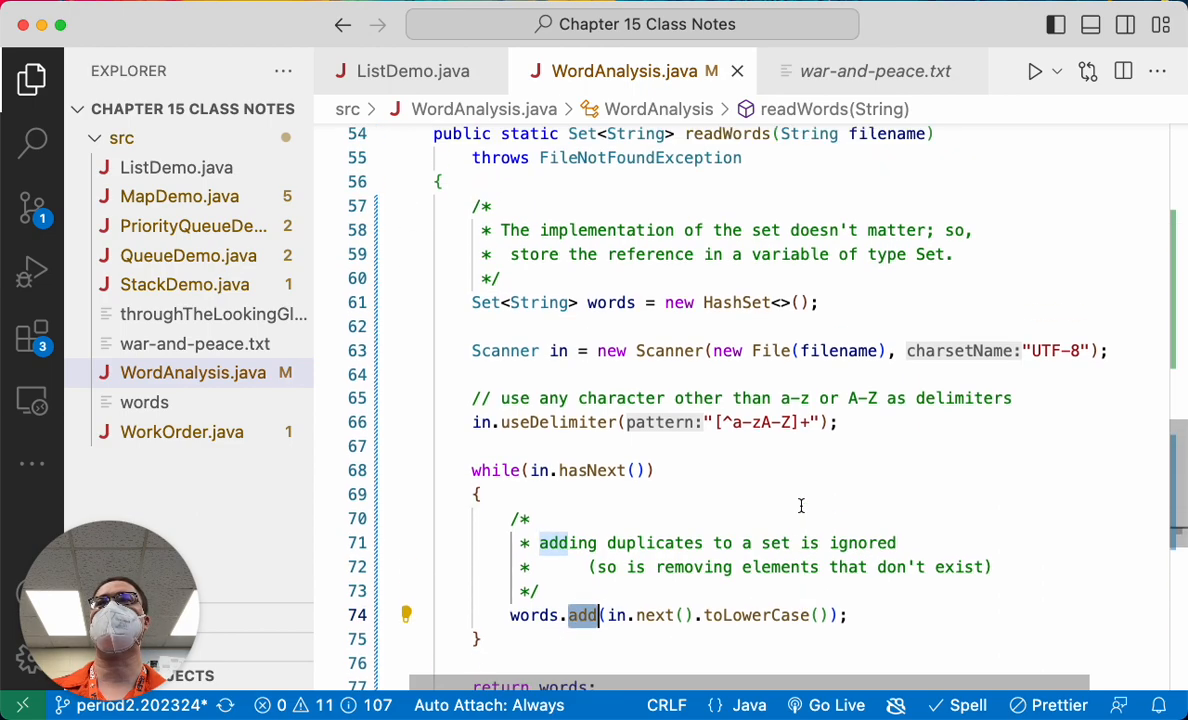
scroll(800, 505, up, 10)
scroll(800, 505, up, 4)
scroll(800, 505, up, 8)
scroll(800, 505, up, 2)
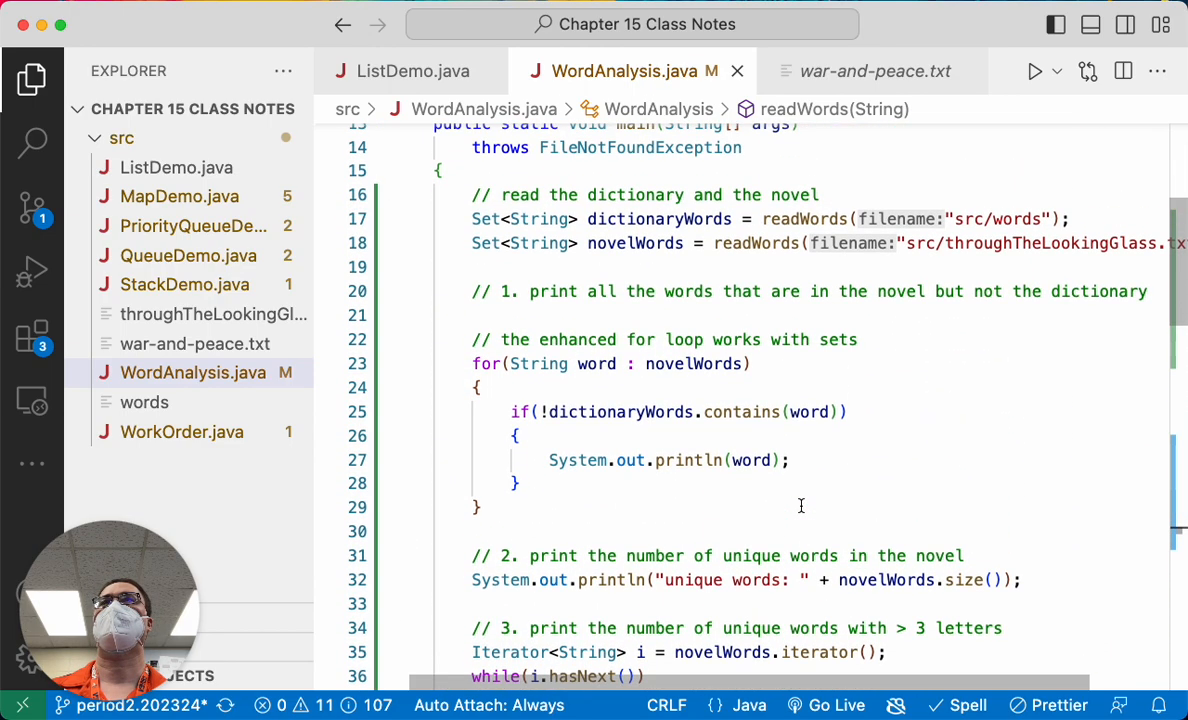
drag(471, 363, 543, 510)
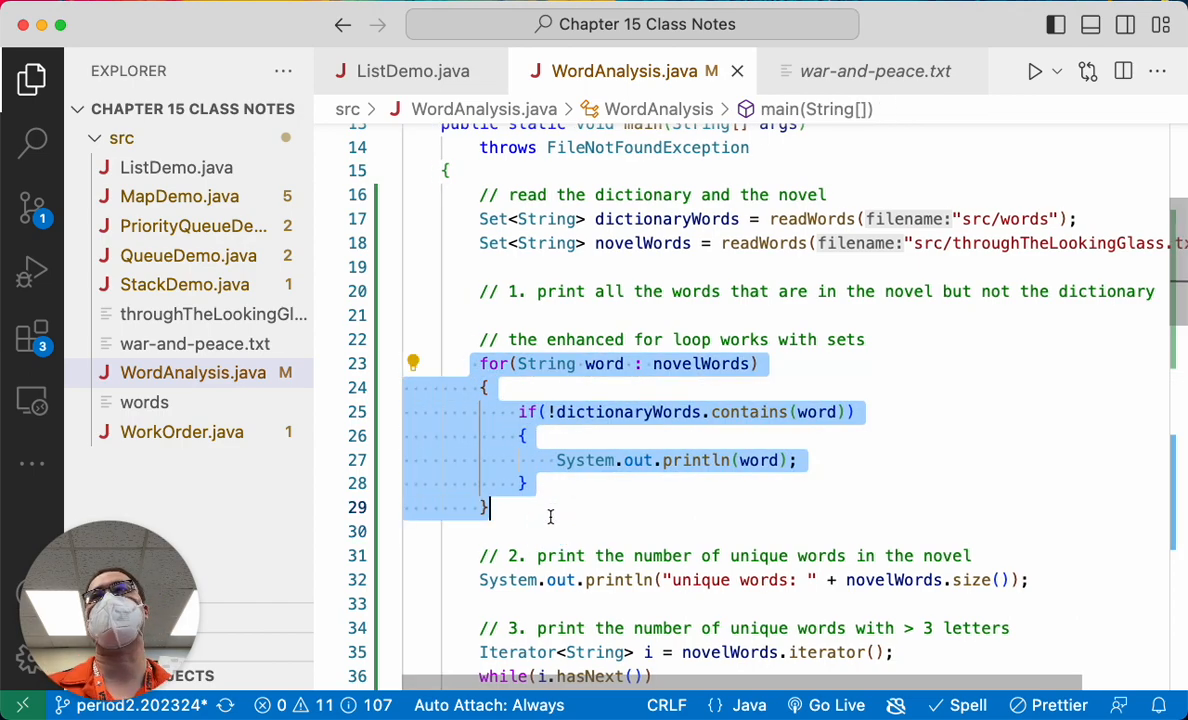
click(549, 516)
scroll(800, 400, down, 5)
scroll(900, 300, down, 1)
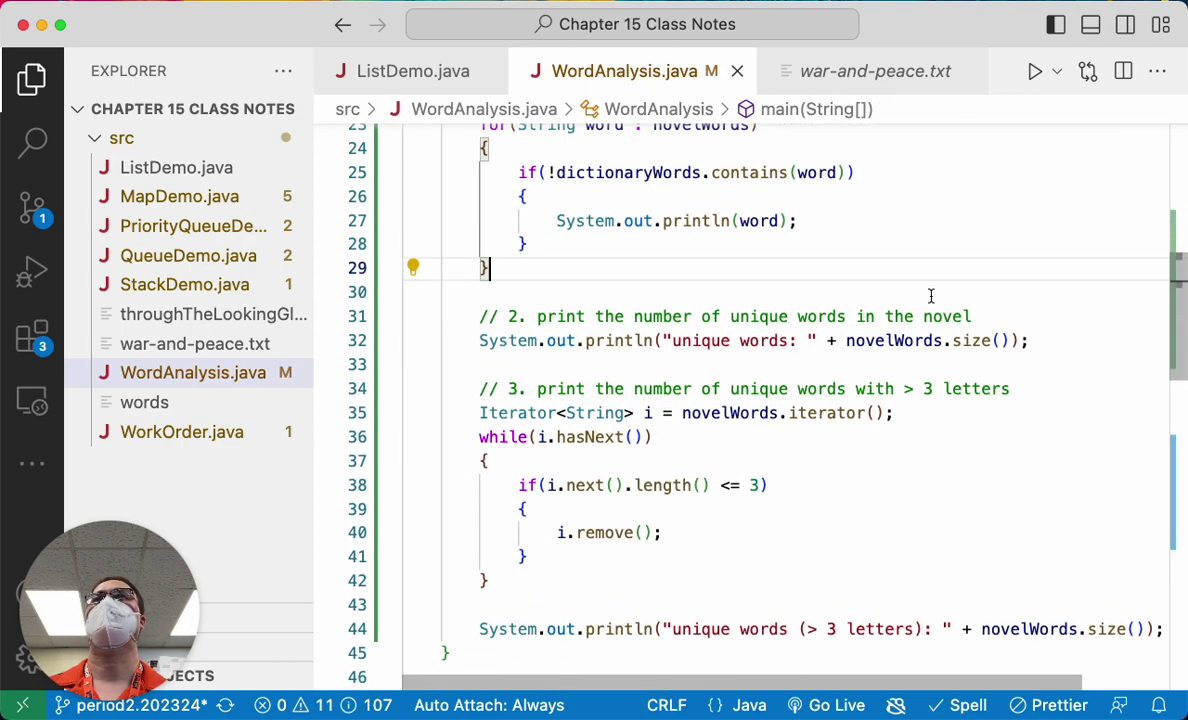
double_click(980, 344)
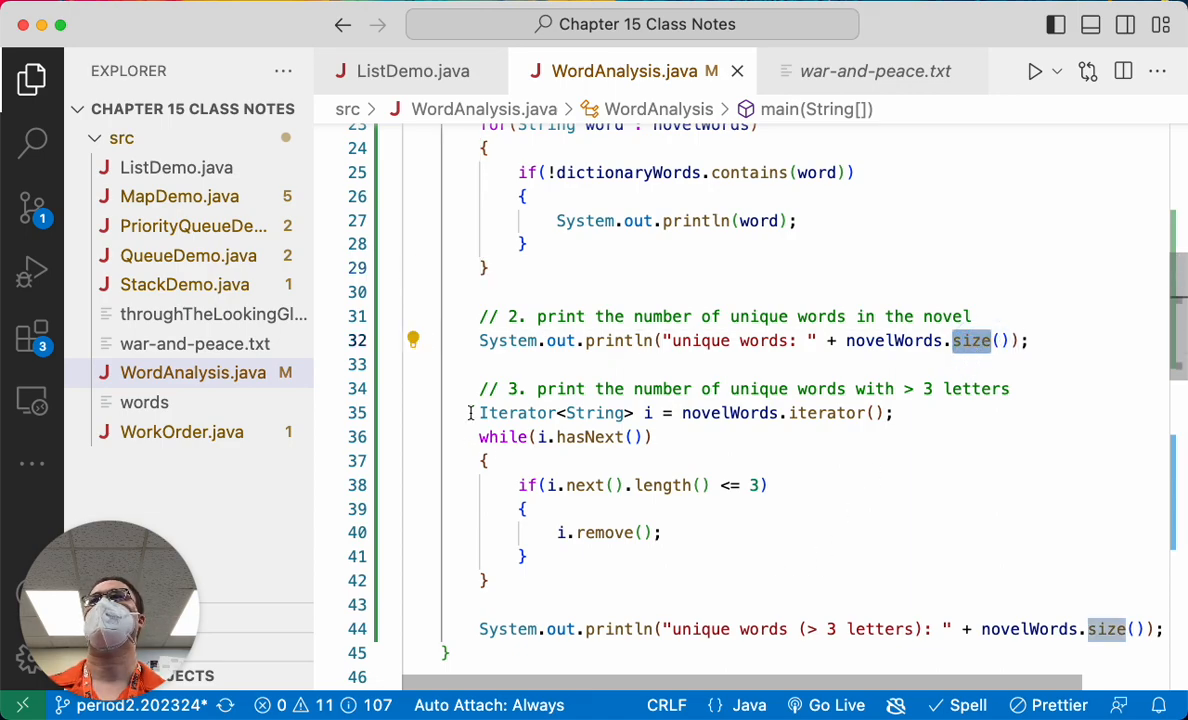
drag(479, 412, 500, 580)
click(497, 580)
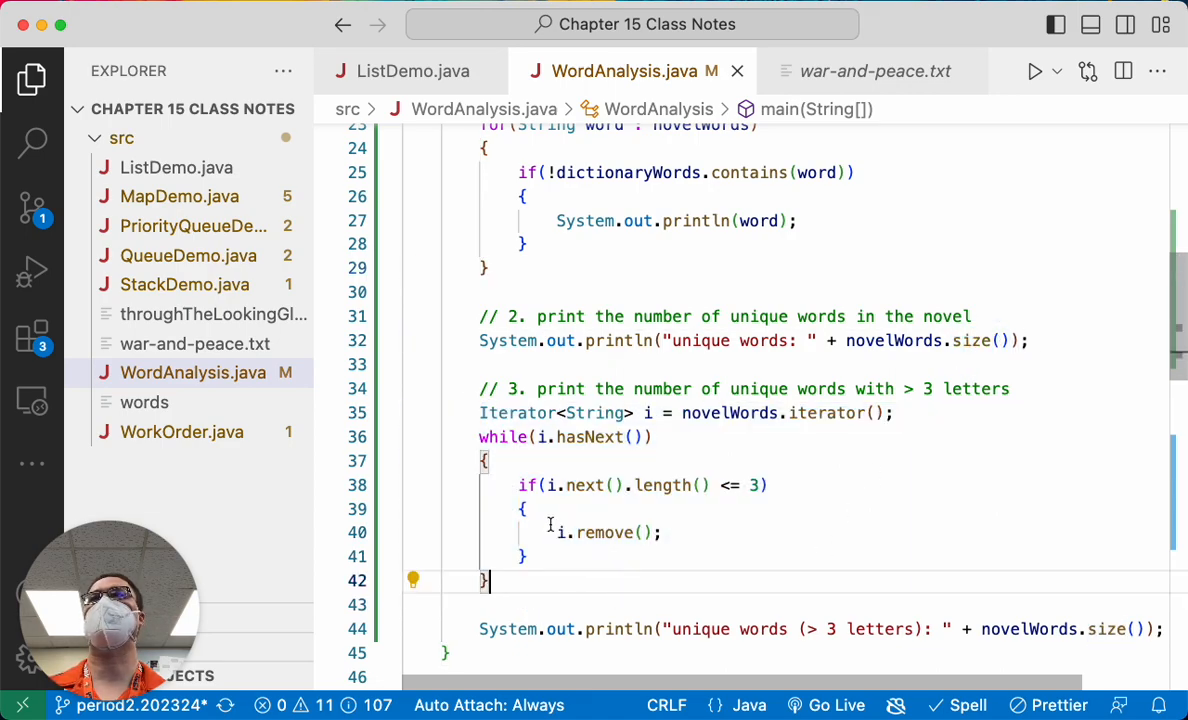
double_click(557, 532)
drag(557, 532, 662, 532)
click(767, 536)
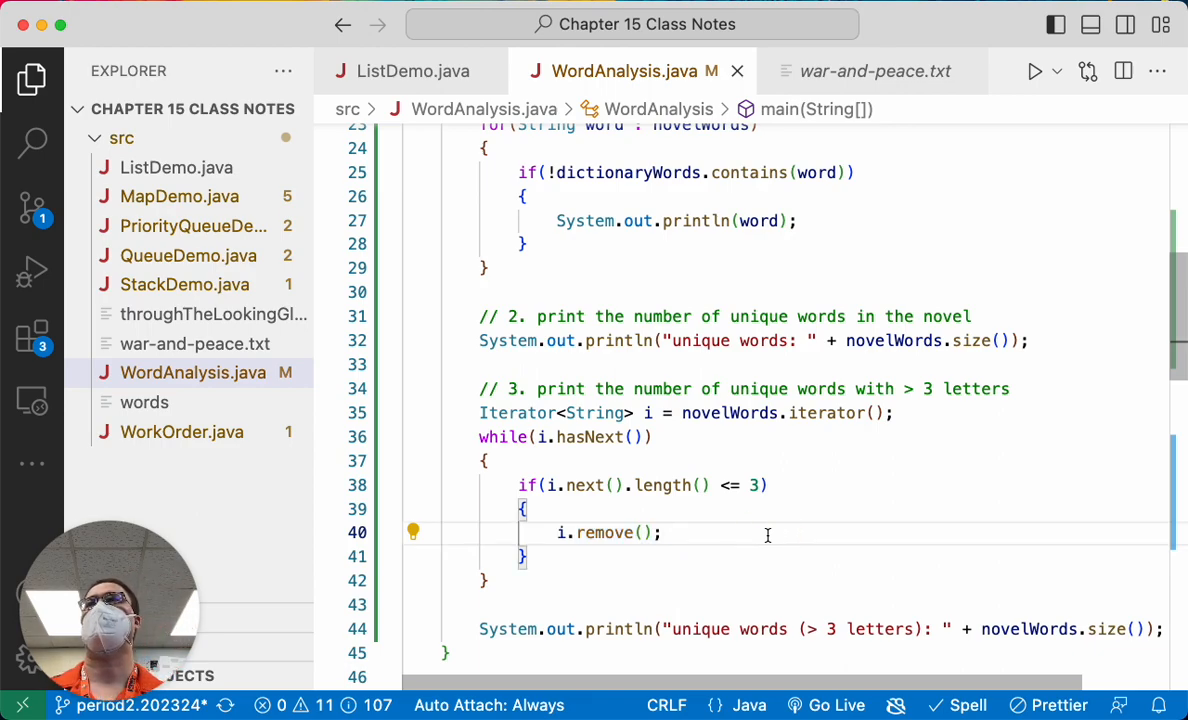
scroll(767, 536, up, 5)
scroll(767, 536, up, 5)
scroll(767, 536, up, 3)
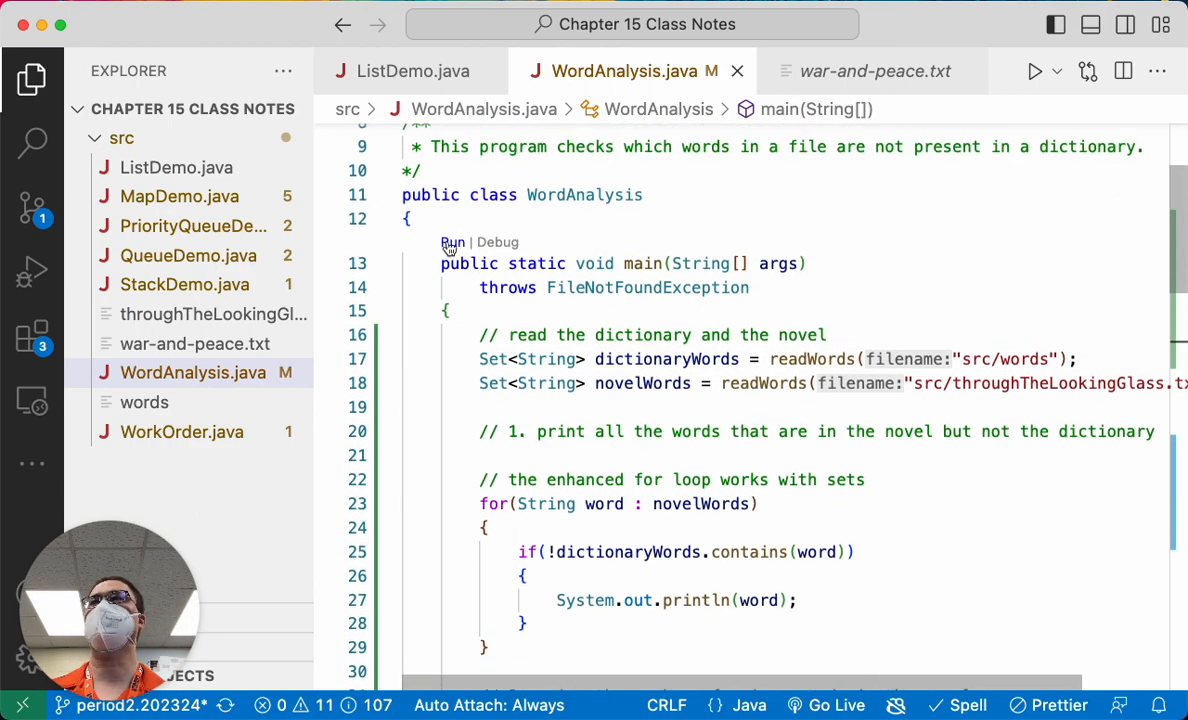
Run WordAnalysis and highlight missing words like nonproprietary, borogoves and roman numerals in the output
click(453, 243)
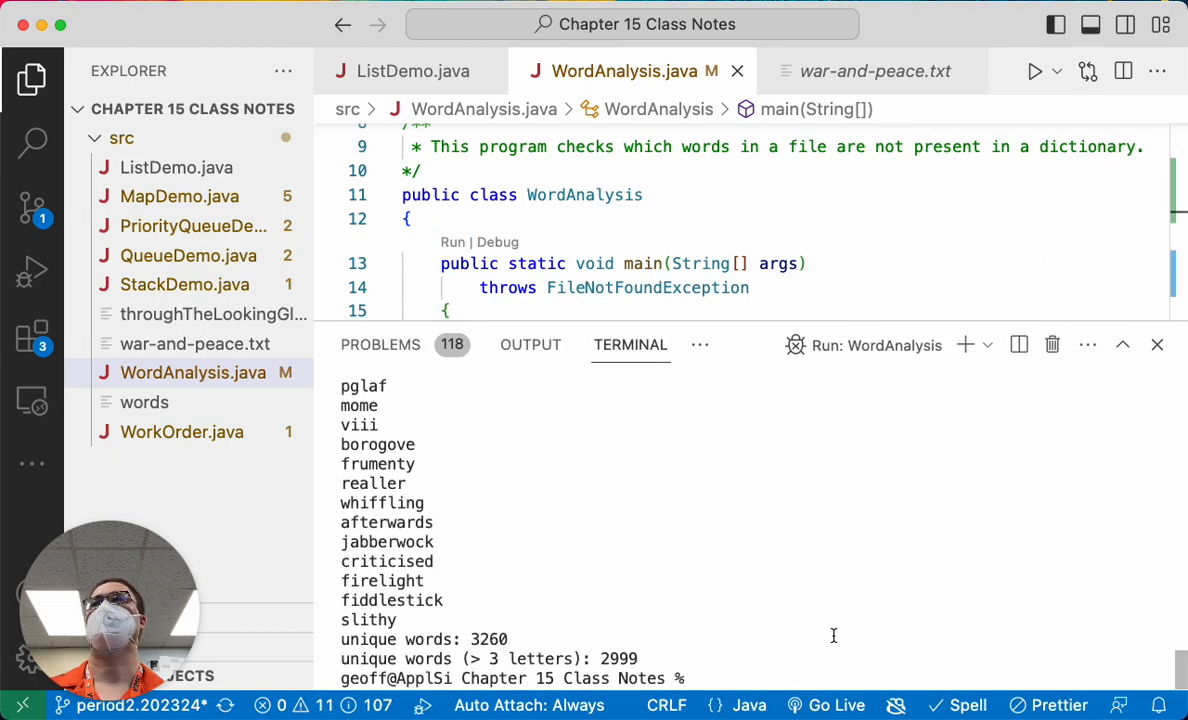
scroll(833, 636, up, 5)
scroll(833, 636, up, 5)
scroll(833, 636, up, 5)
scroll(833, 636, up, 5)
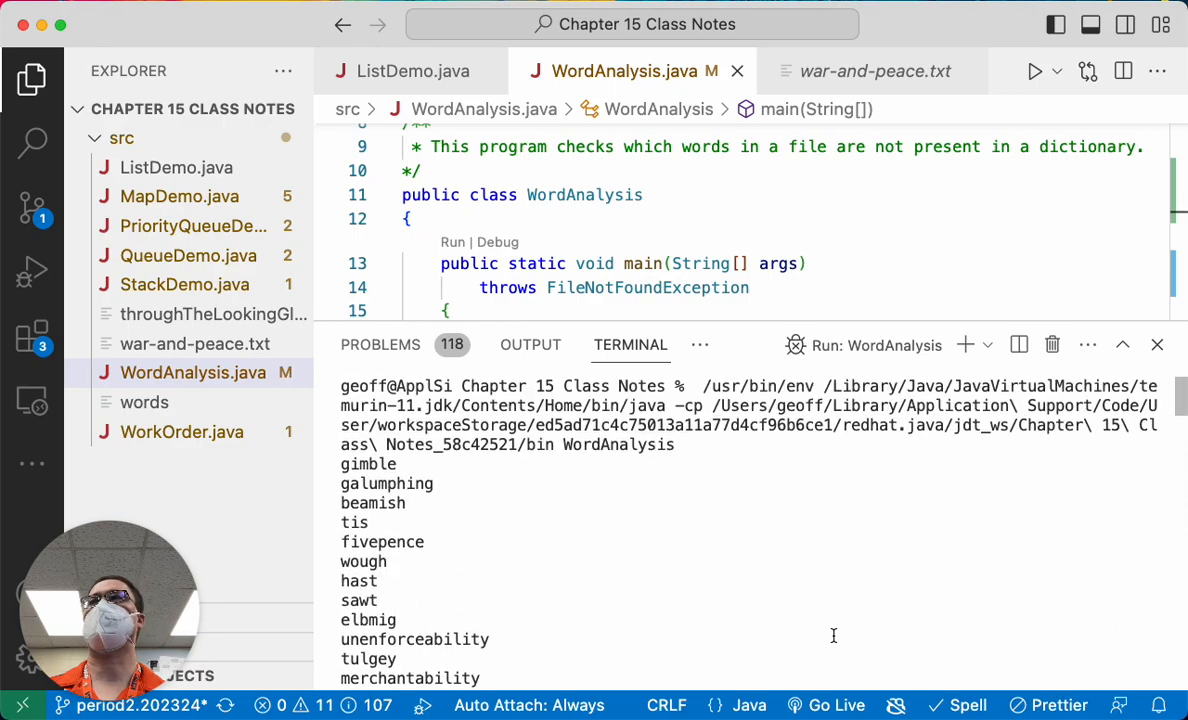
scroll(833, 636, down, 2)
scroll(833, 636, down, 2)
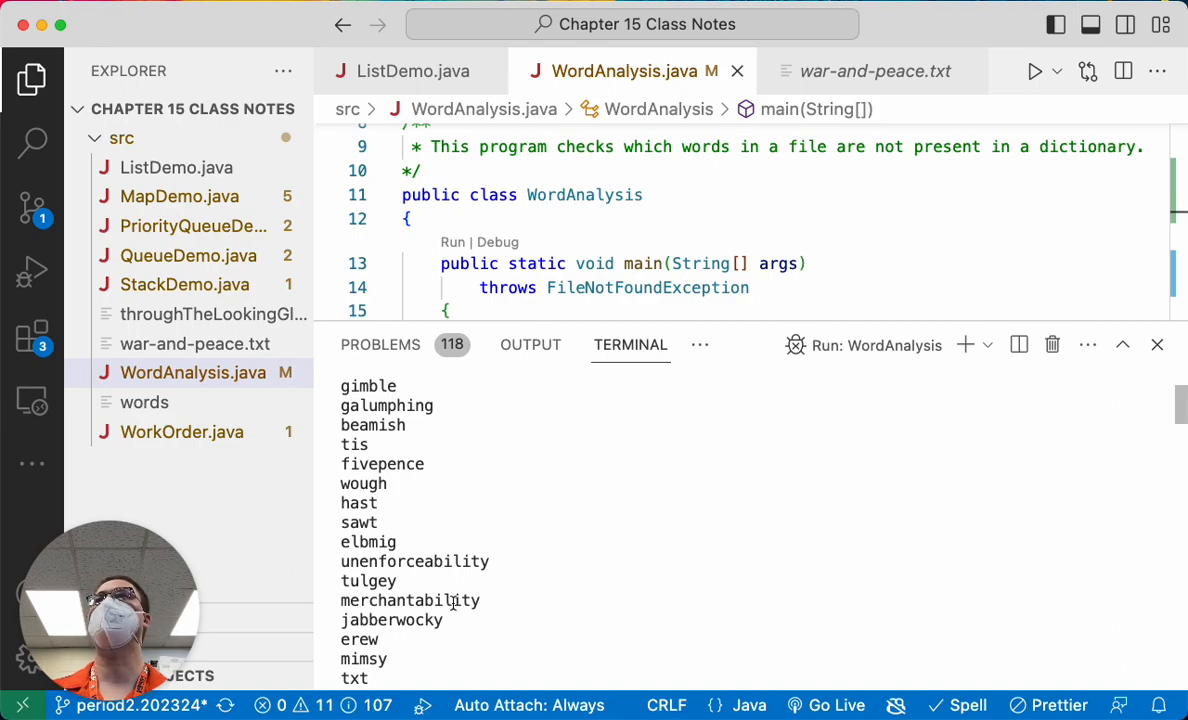
scroll(481, 614, down, 2)
scroll(481, 614, down, 3)
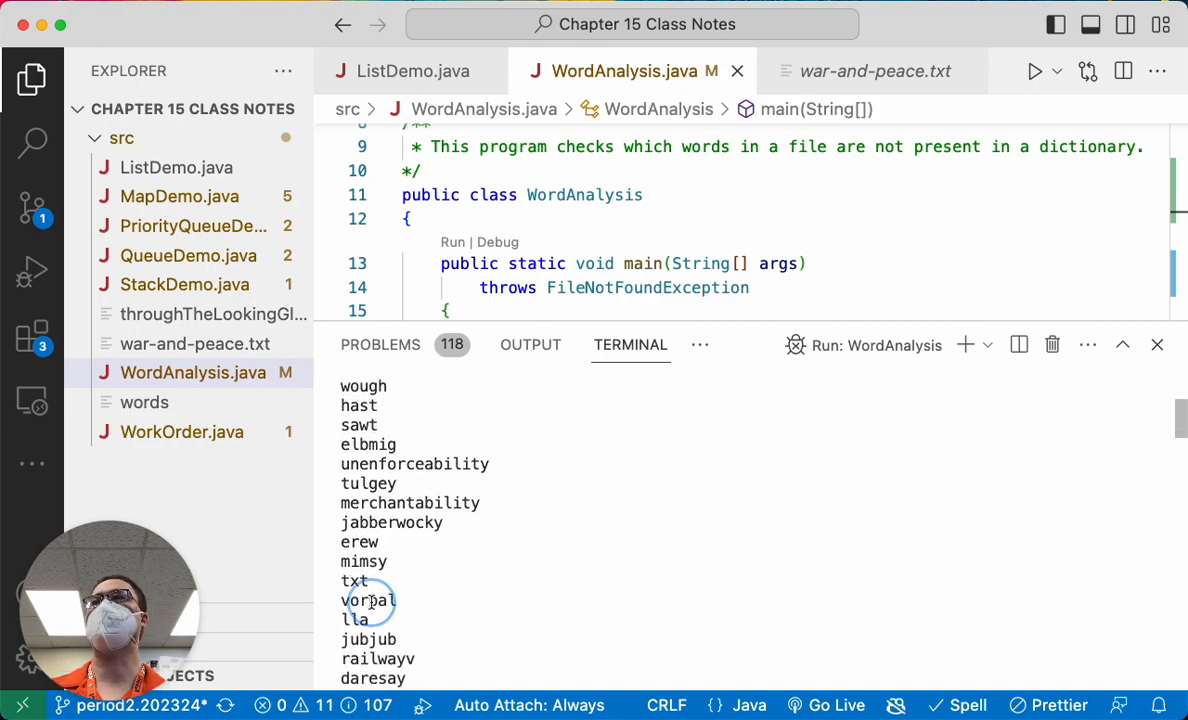
scroll(490, 620, down, 3)
scroll(461, 577, down, 2)
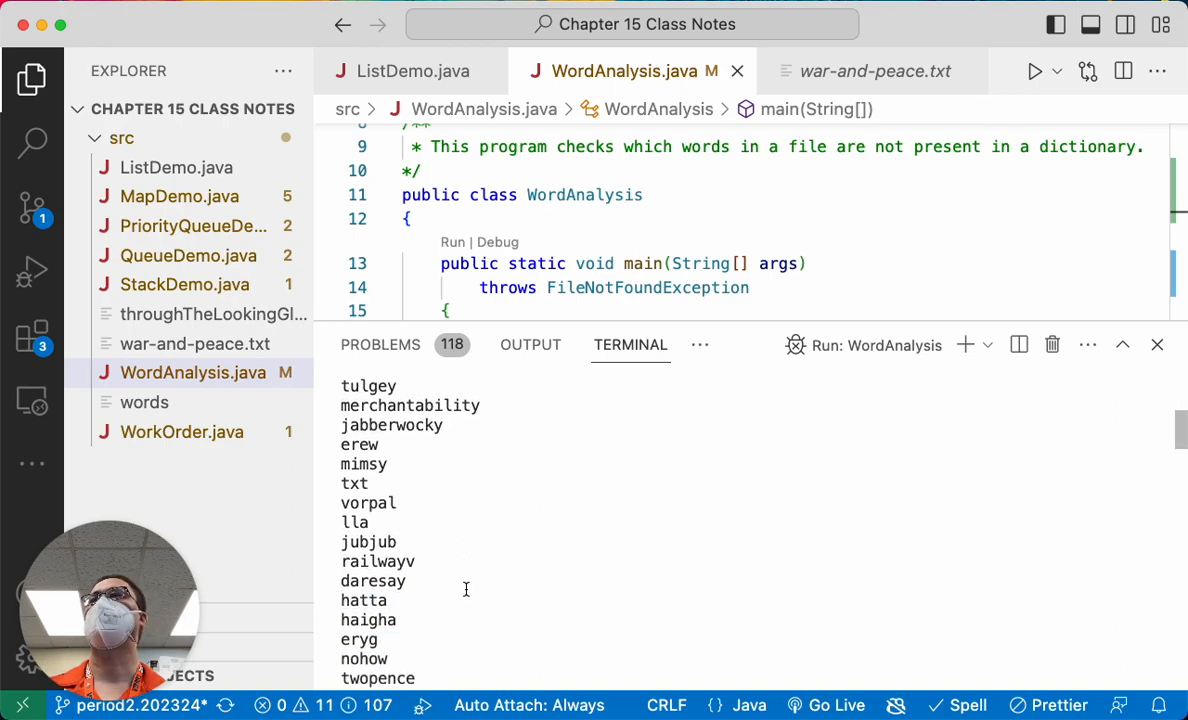
scroll(465, 590, down, 2)
scroll(465, 590, down, 3)
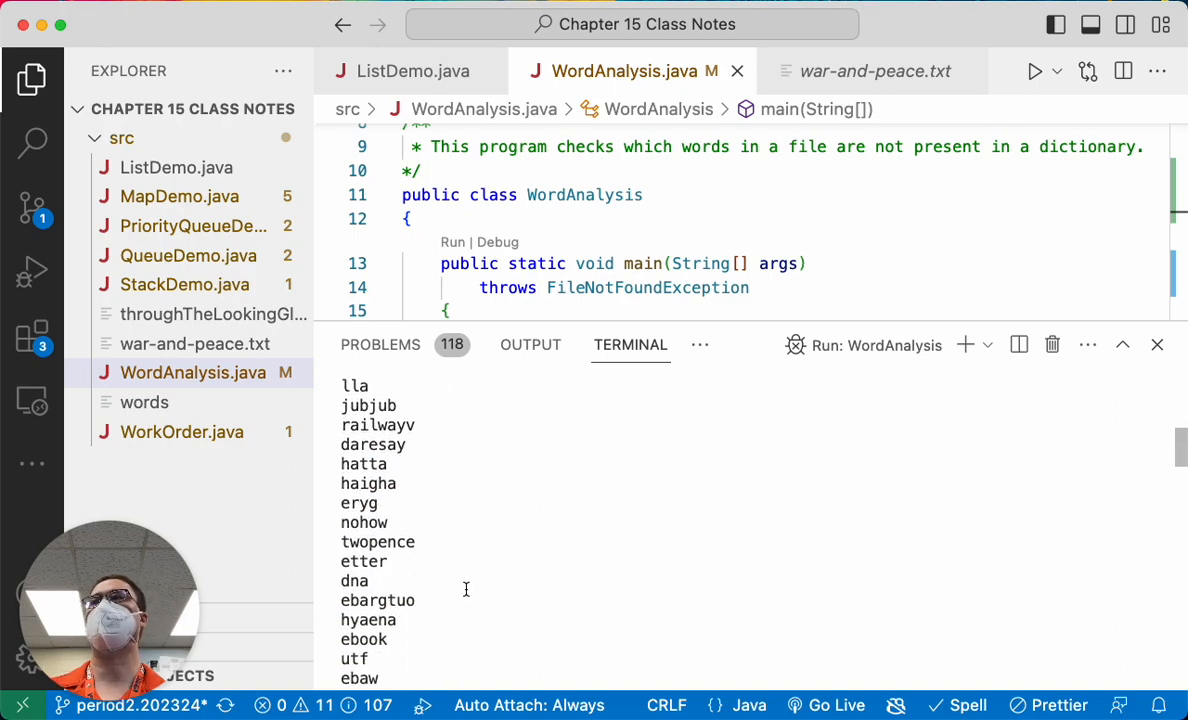
scroll(465, 590, down, 3)
scroll(465, 590, down, 2)
scroll(465, 590, down, 3)
scroll(465, 590, down, 1)
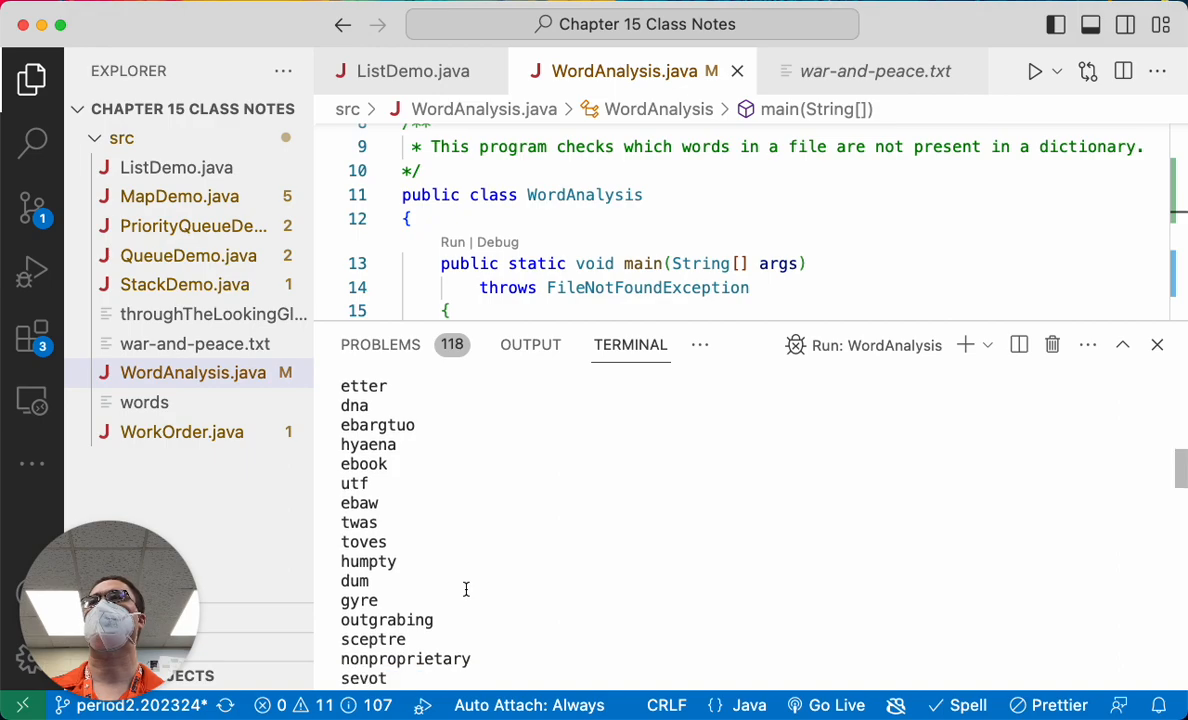
scroll(465, 590, down, 3)
scroll(465, 590, down, 3)
scroll(465, 590, down, 1)
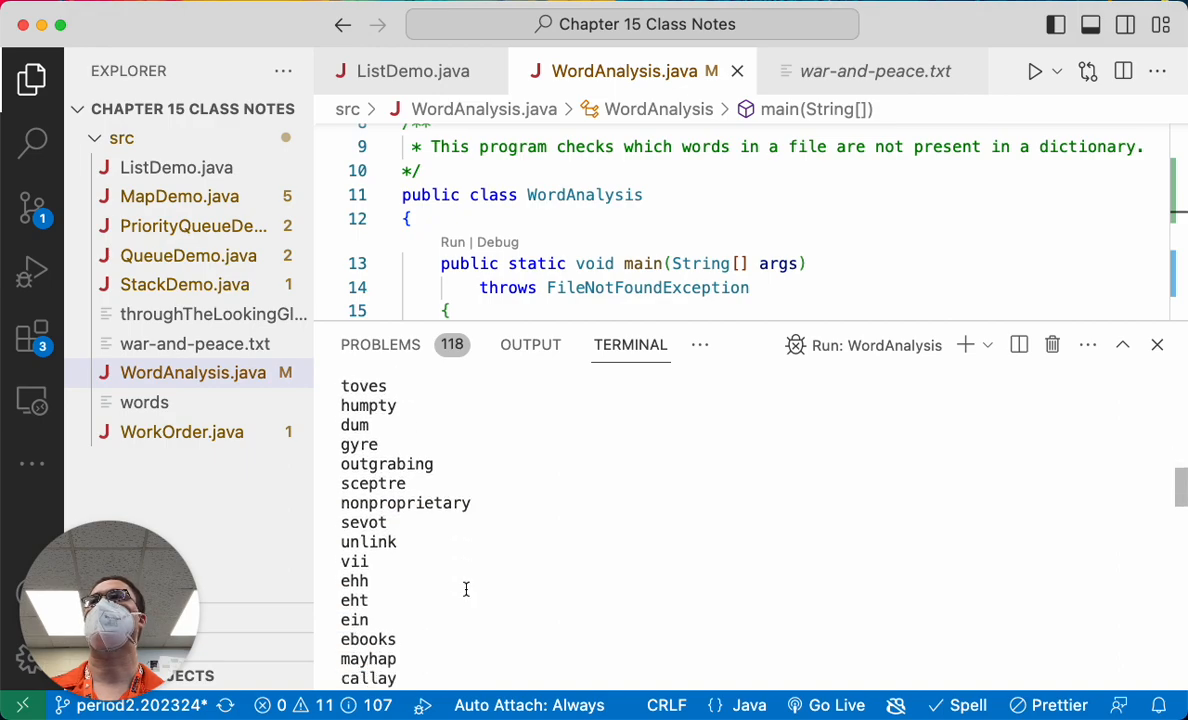
scroll(465, 590, down, 1)
scroll(465, 590, down, 1)
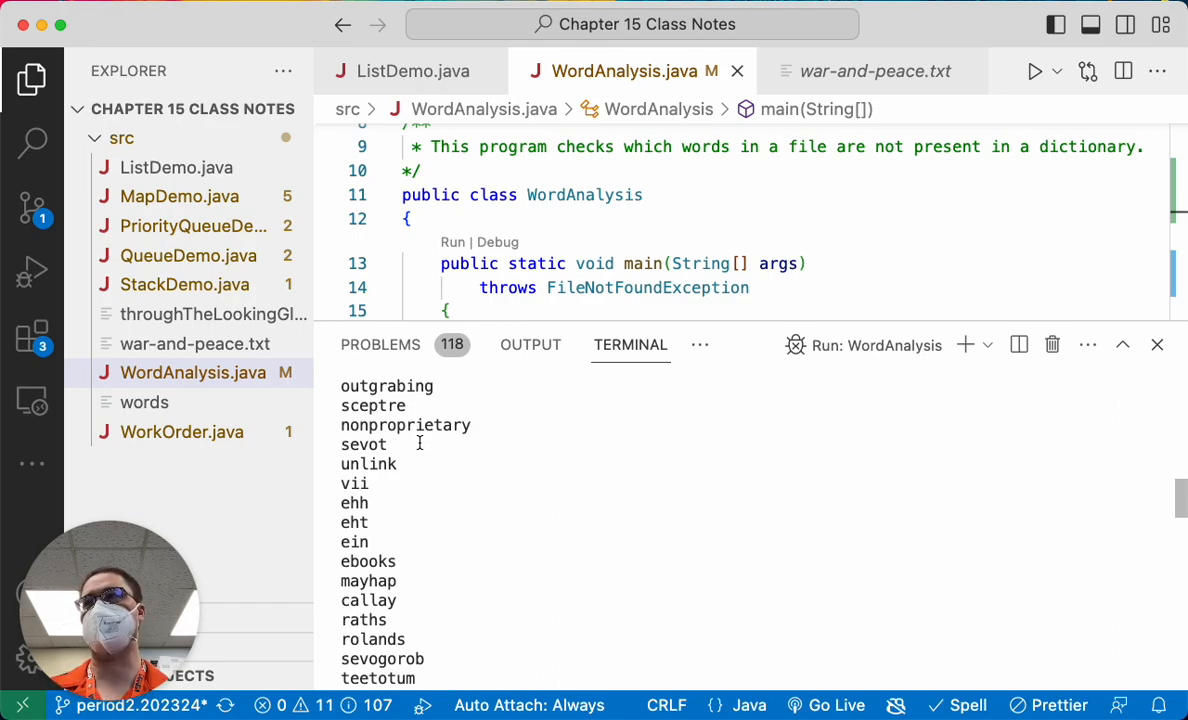
double_click(392, 425)
scroll(502, 601, down, 1)
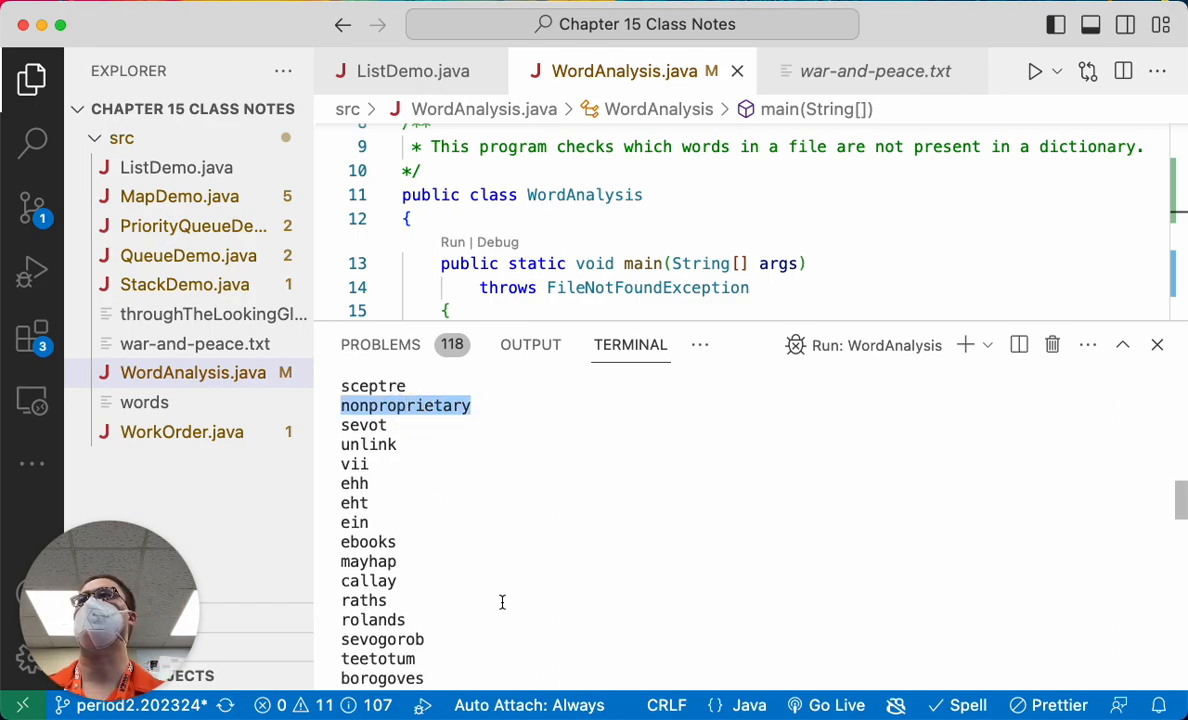
scroll(502, 601, down, 3)
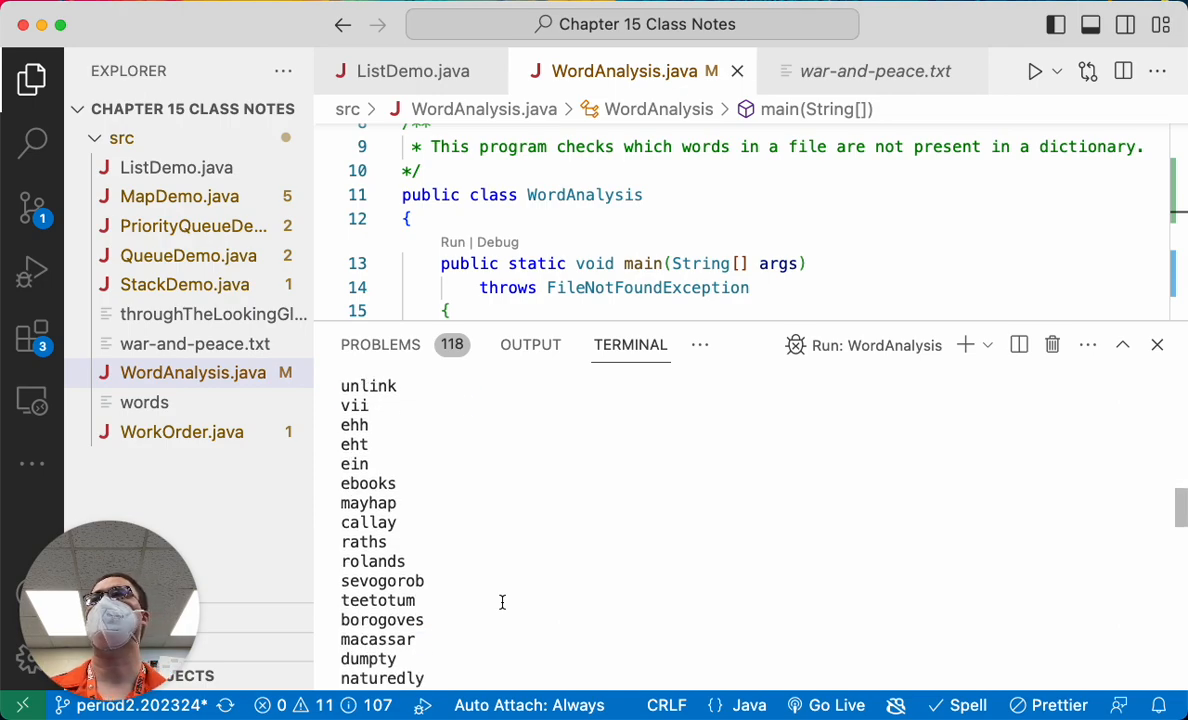
scroll(502, 601, down, 3)
scroll(502, 601, down, 1)
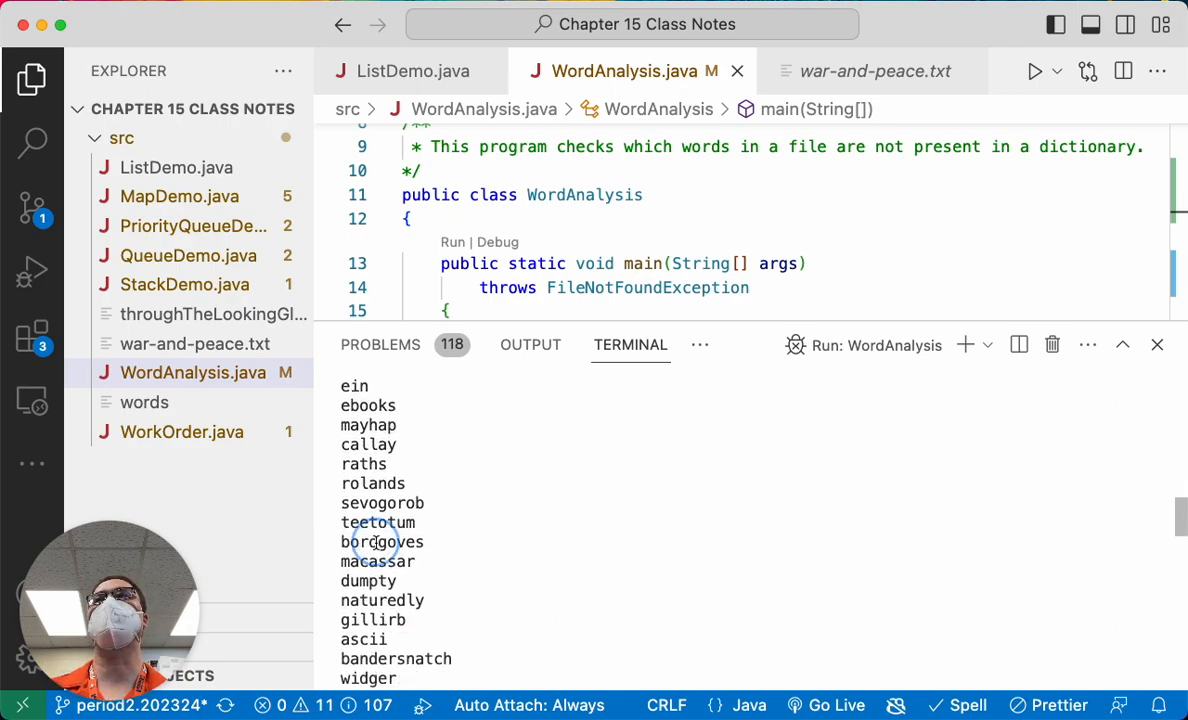
double_click(375, 543)
scroll(553, 608, down, 4)
scroll(553, 608, down, 3)
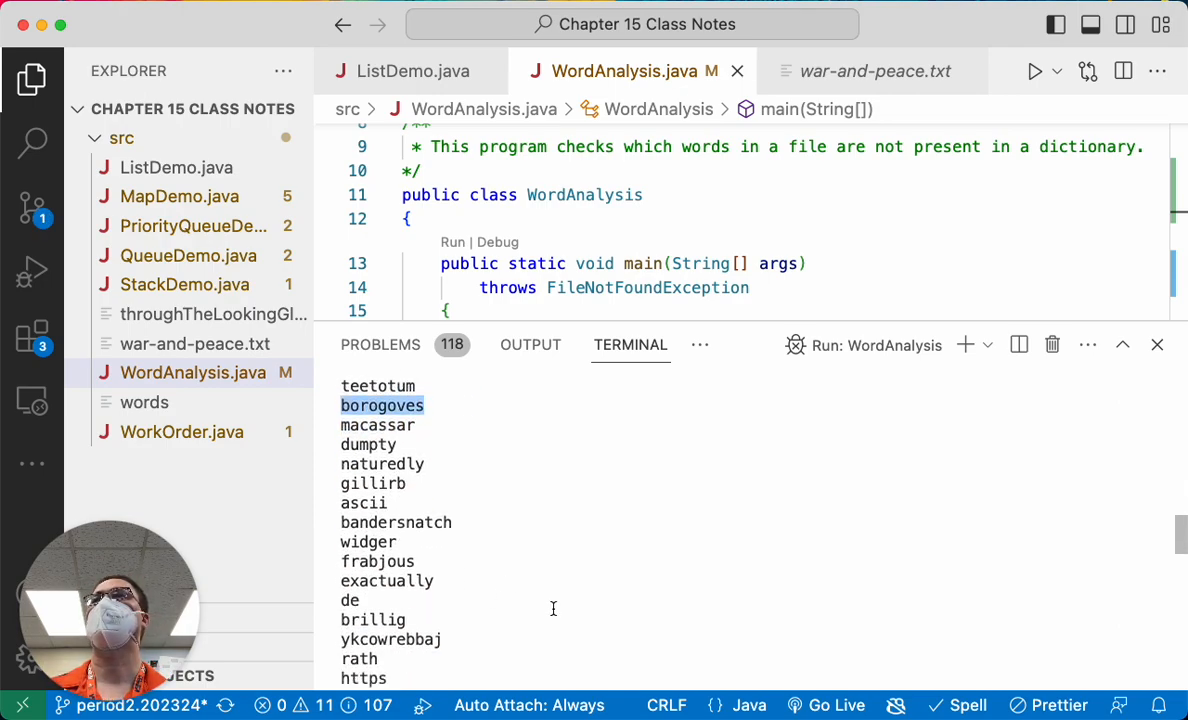
scroll(553, 608, down, 4)
scroll(553, 608, down, 5)
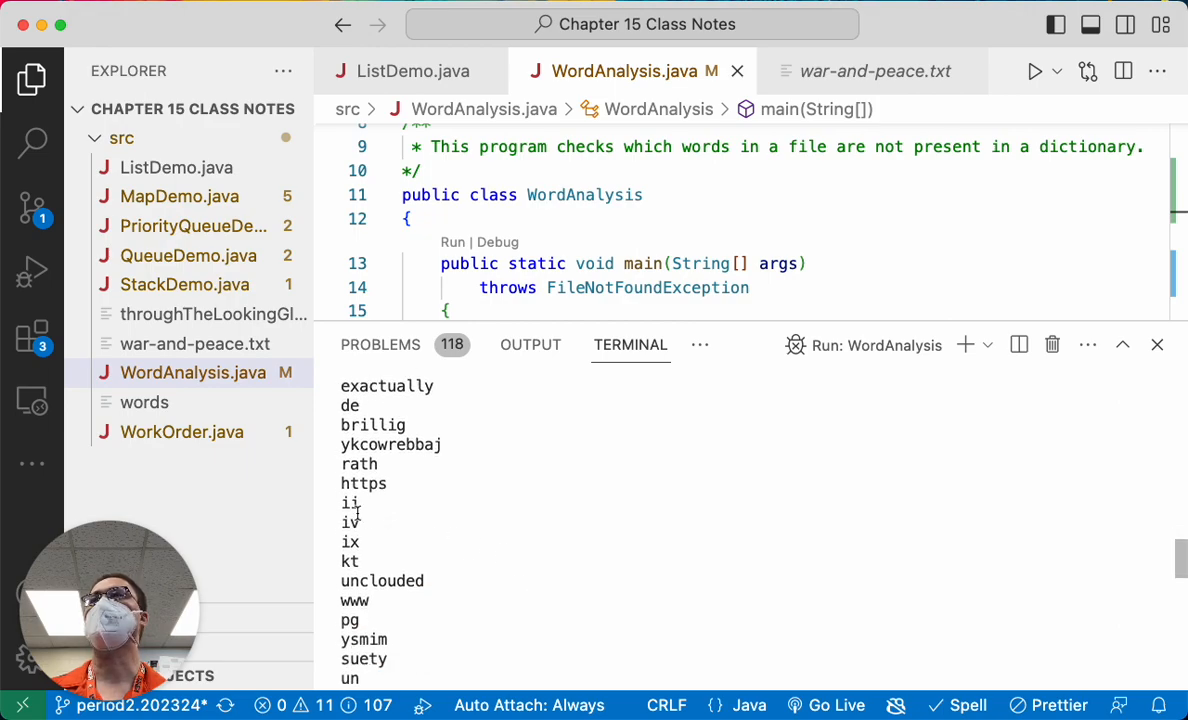
drag(341, 502, 385, 541)
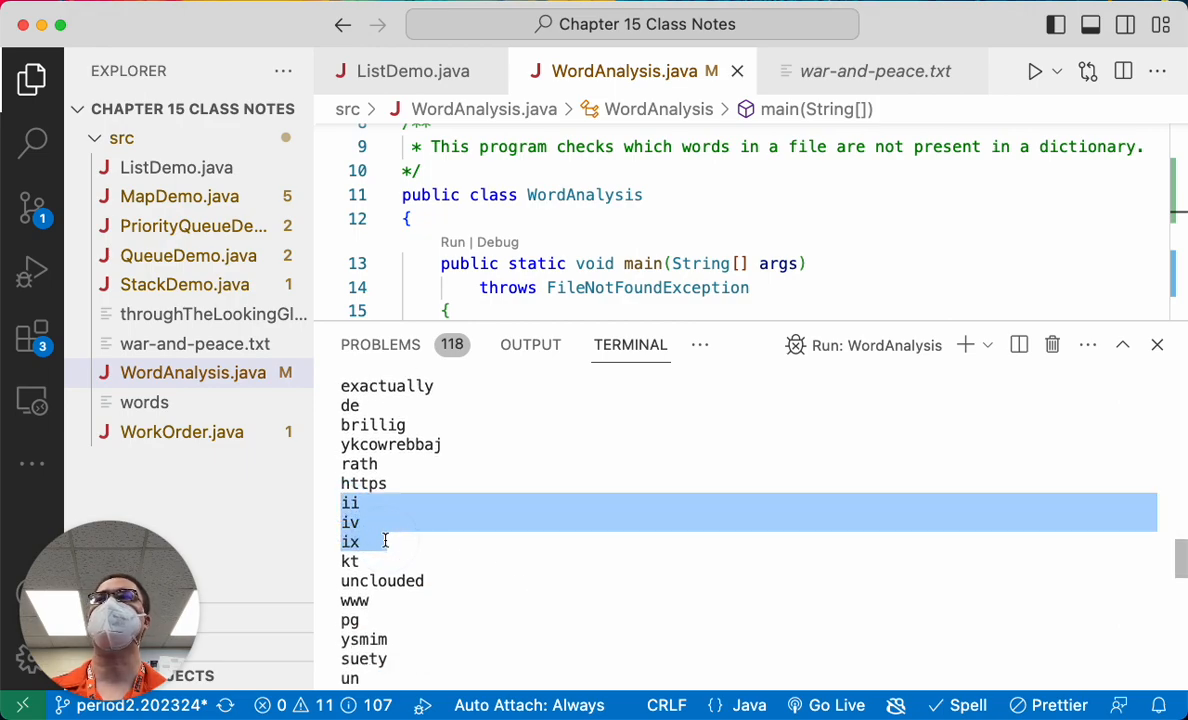
Review more of the output, highlighting honour, before the 3260 and 2999 unique-word counts
click(385, 541)
scroll(499, 620, down, 2)
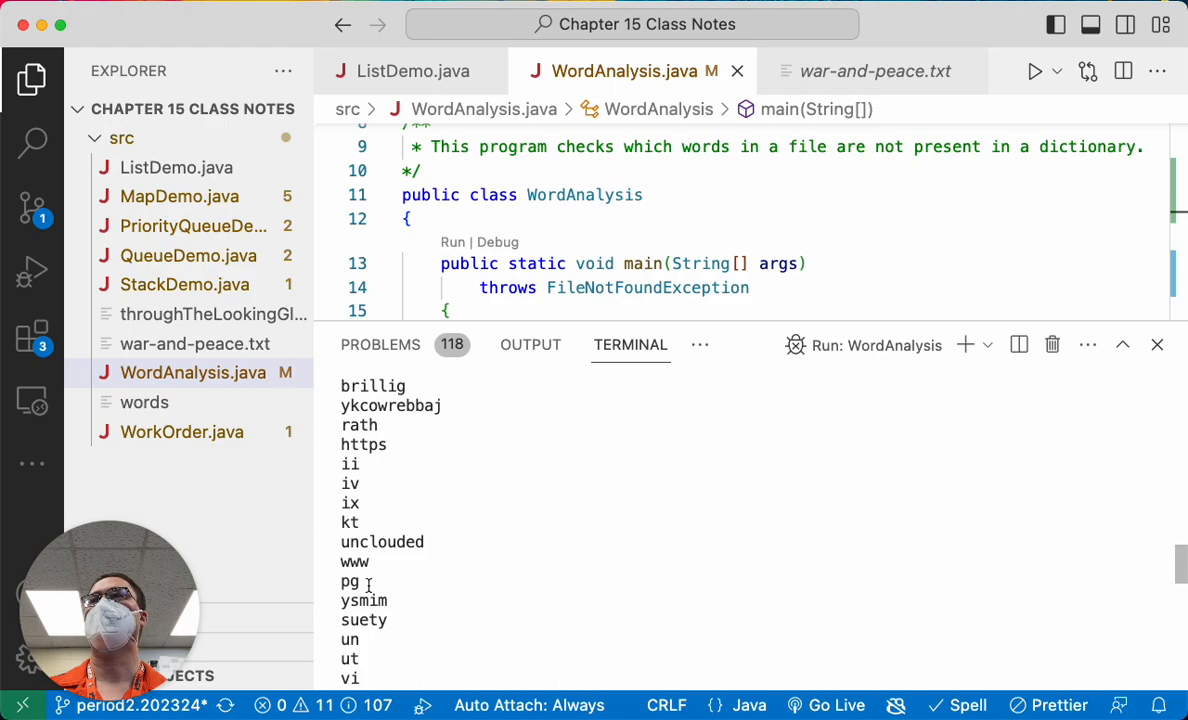
drag(341, 562, 370, 562)
click(468, 609)
scroll(468, 609, down, 3)
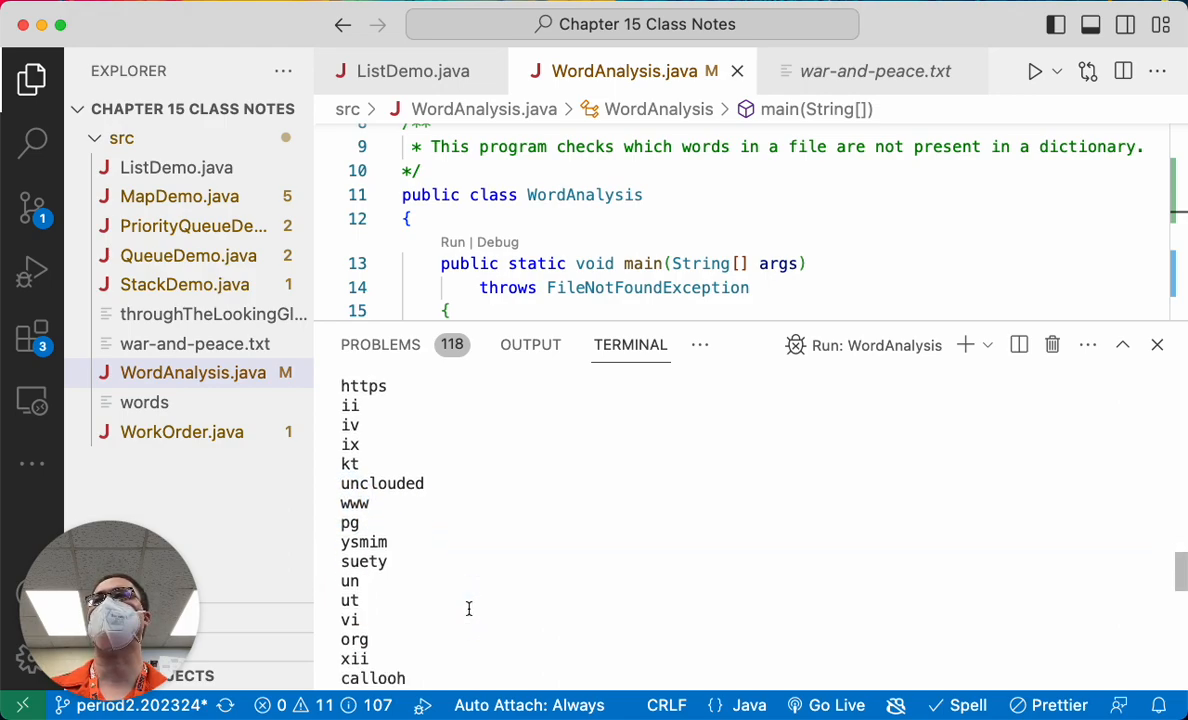
scroll(468, 609, down, 4)
scroll(468, 609, down, 7)
scroll(465, 605, down, 5)
scroll(462, 601, down, 4)
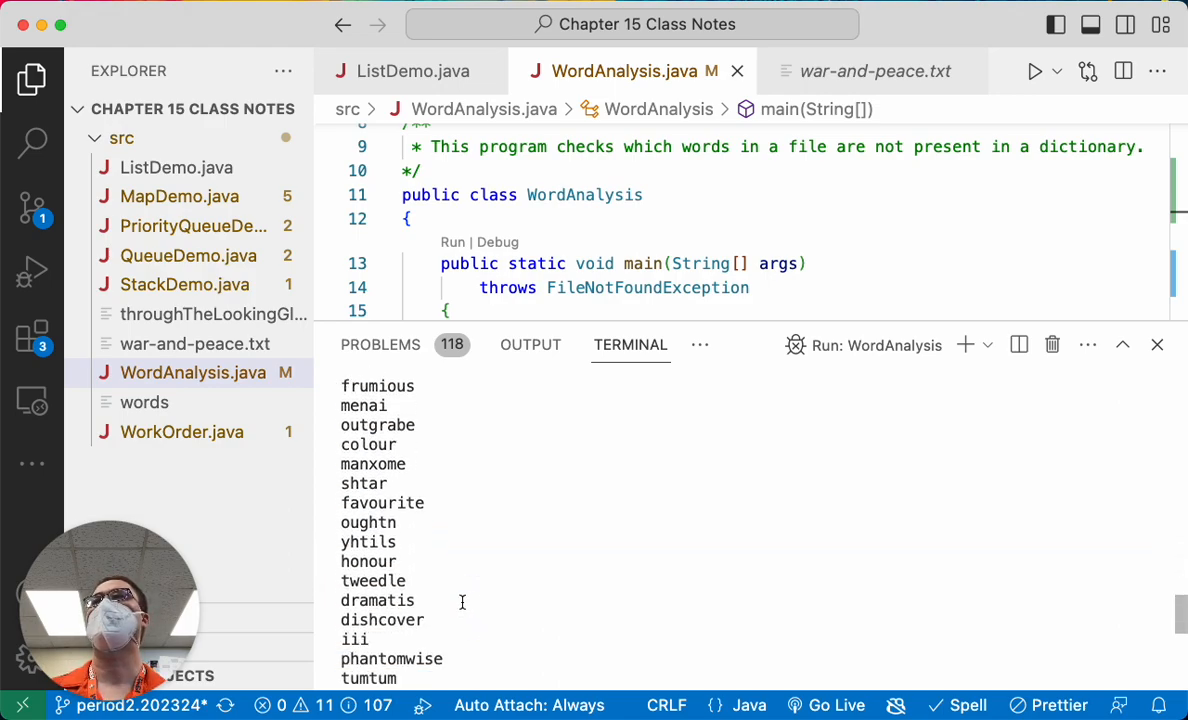
double_click(362, 561)
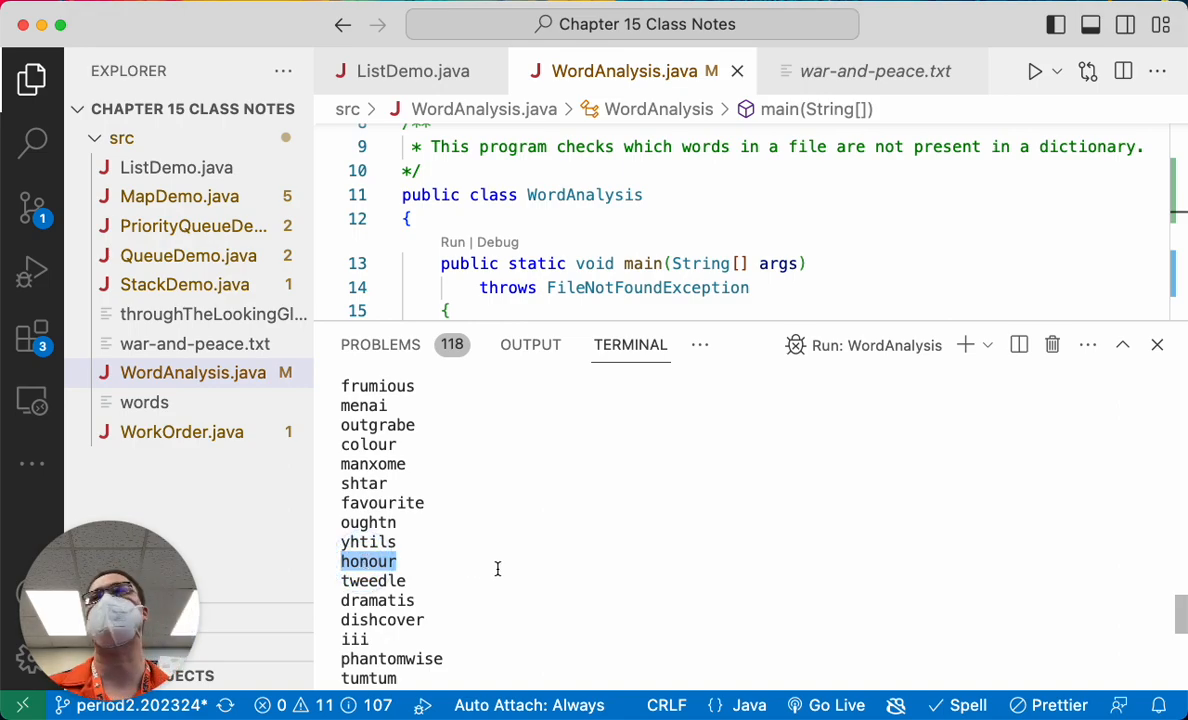
scroll(497, 569, down, 2)
scroll(497, 569, down, 3)
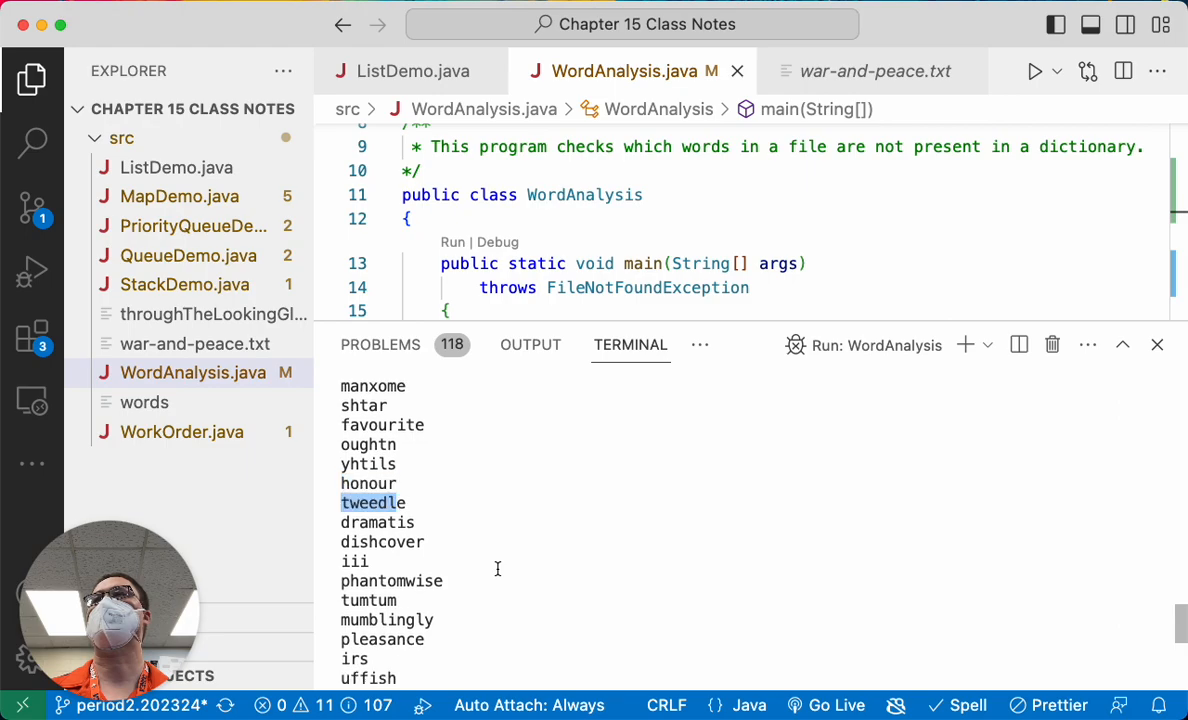
scroll(497, 569, down, 5)
scroll(497, 569, down, 4)
scroll(497, 569, down, 3)
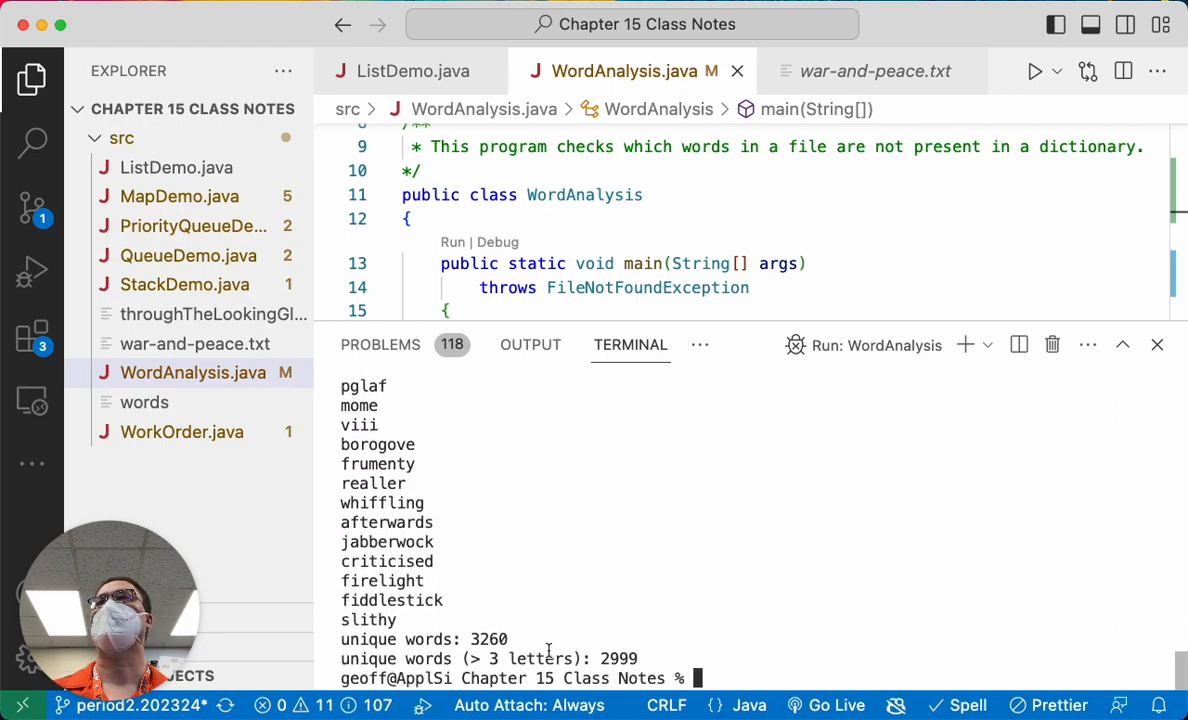